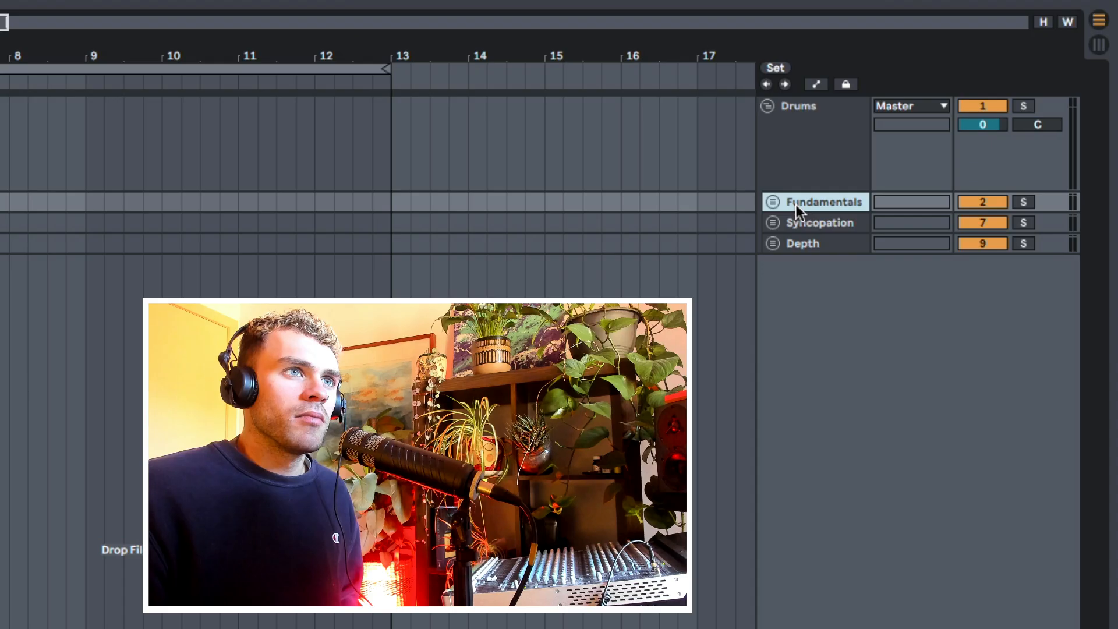
- Look through the tracks inside the Syncopation and Depth groups of the Drums group
left_click(804, 222)
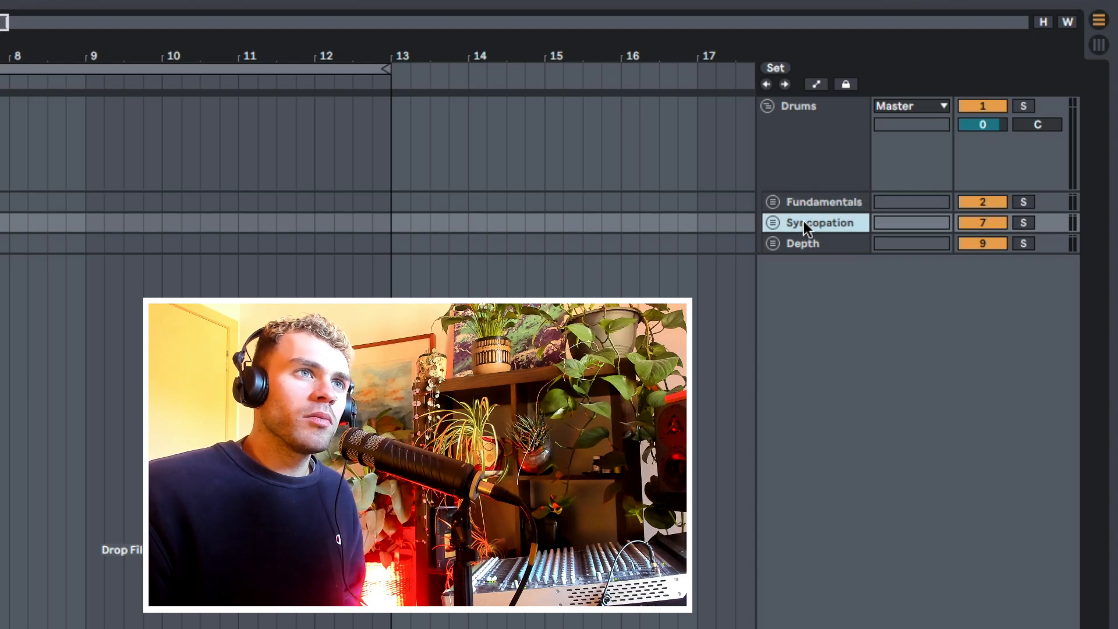
left_click(773, 223)
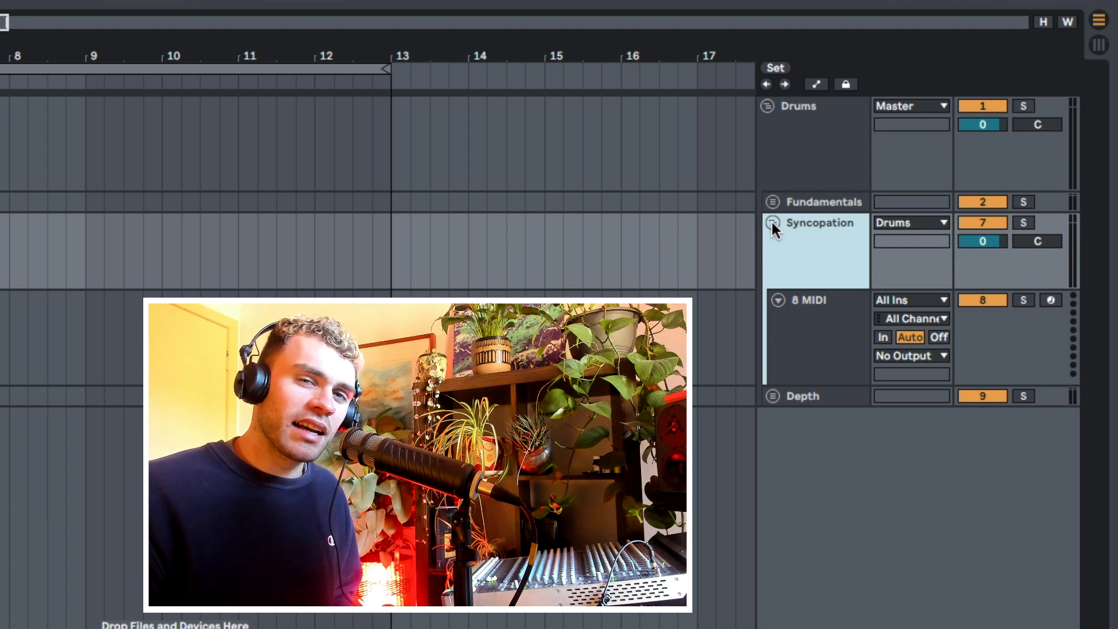
left_click(773, 223)
left_click(801, 245)
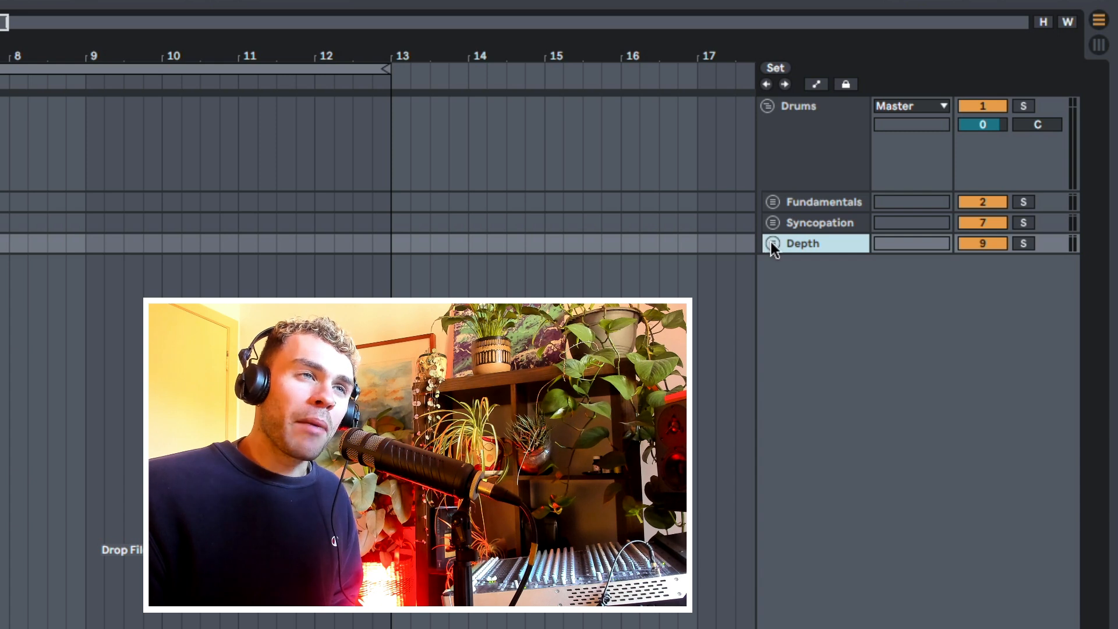
left_click(773, 244)
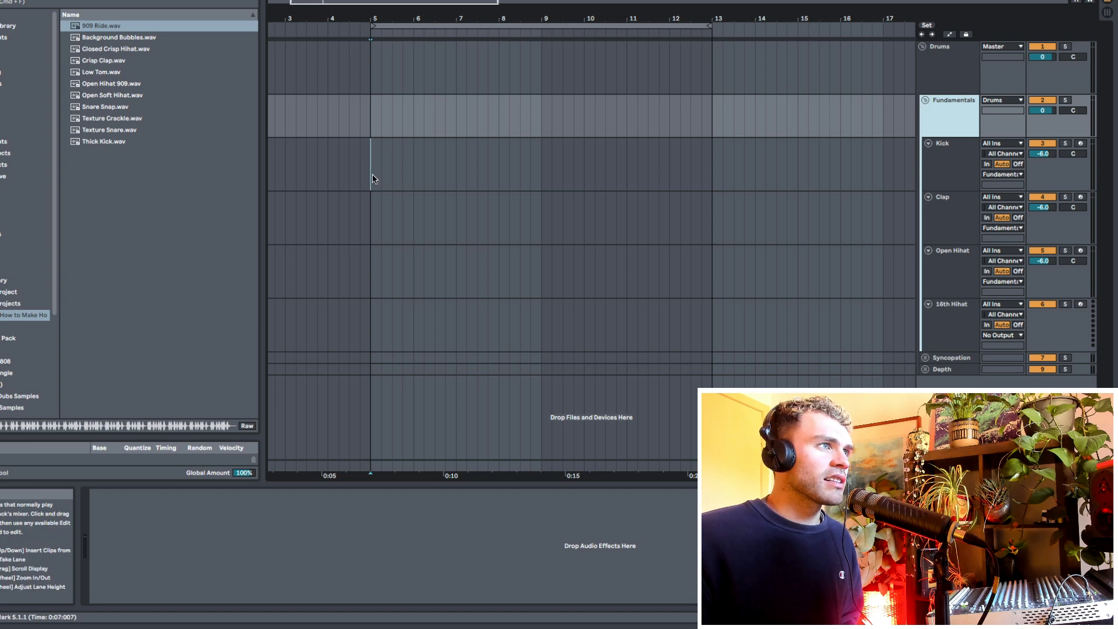
- Examine the Kick, Clap and Open Hihat tracks in the Fundamentals group
left_click(374, 177)
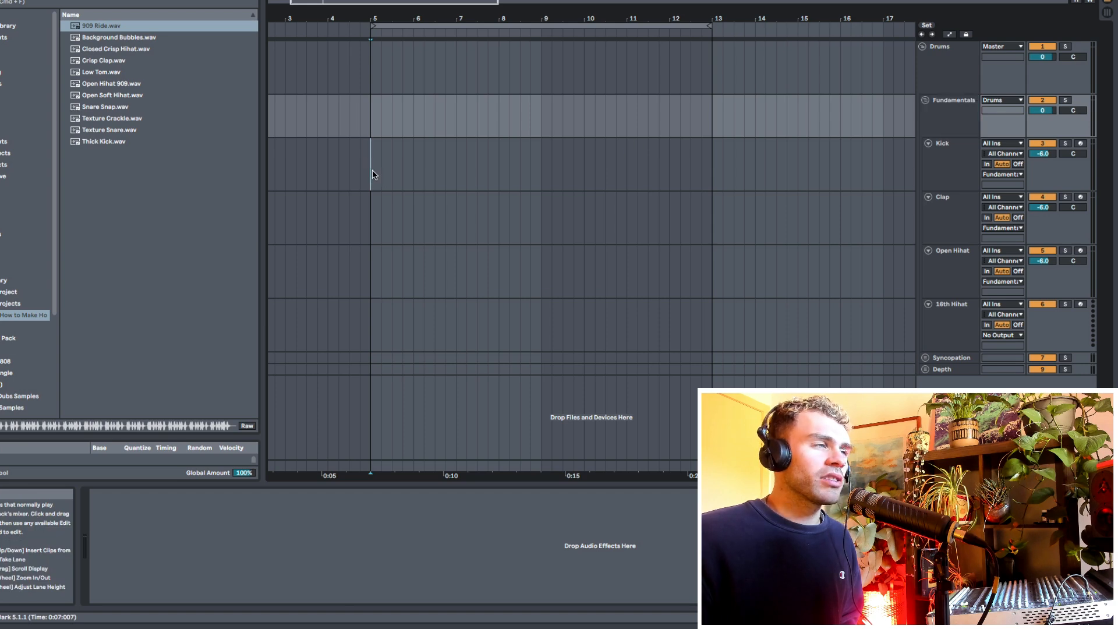
left_click_drag(386, 20, 387, 42)
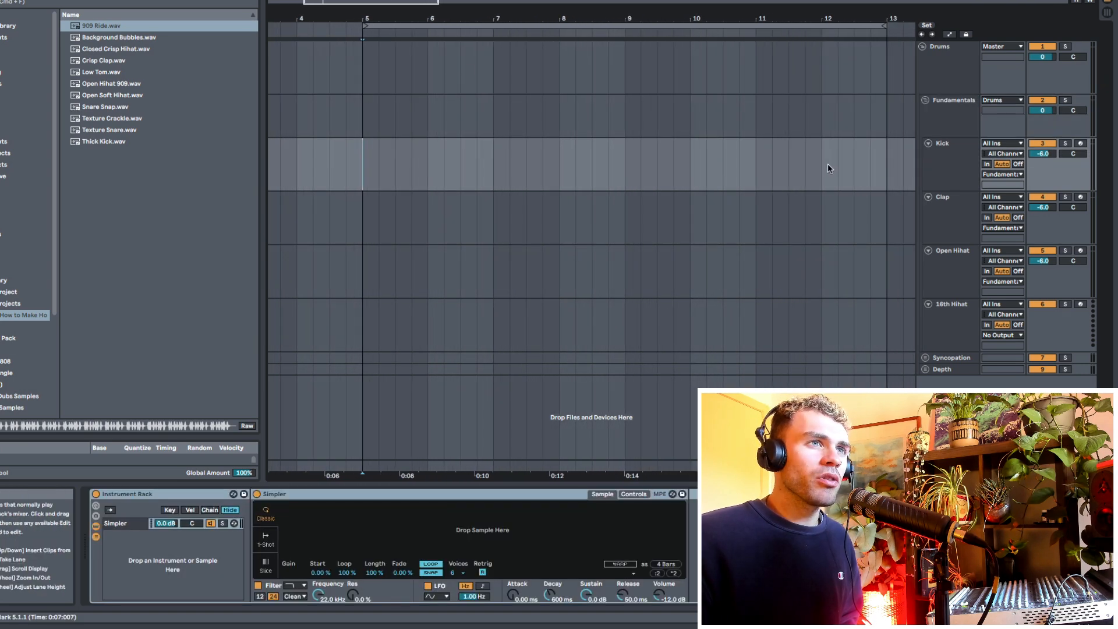
left_click(960, 201)
left_click(950, 280)
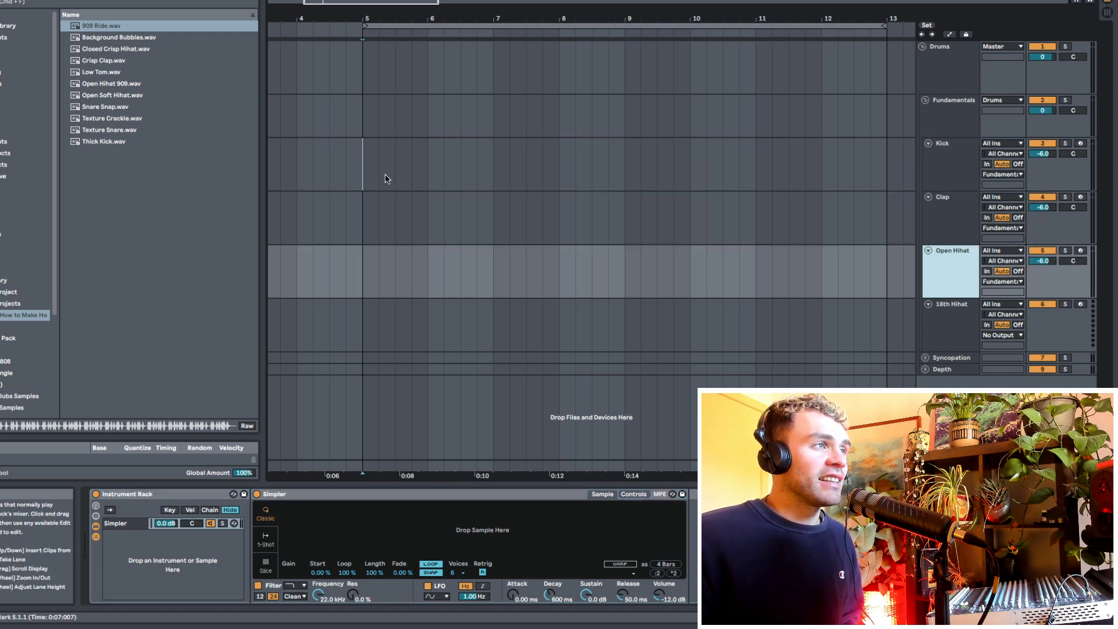
- Load Thick Kick.wav into the Kick track's Simpler and Crisp Clap.wav into the Clap track's
mouse_move(365, 173)
left_mouse_down()
mouse_move(550, 270)
mouse_move(485, 271)
mouse_move(363, 173)
left_mouse_up()
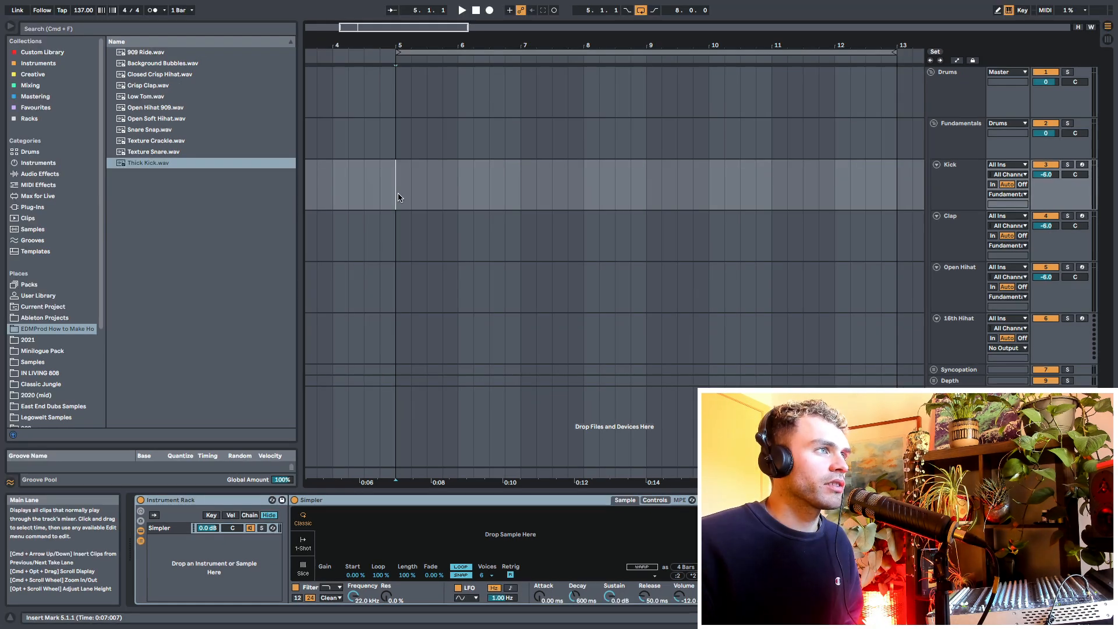
double_click(147, 165)
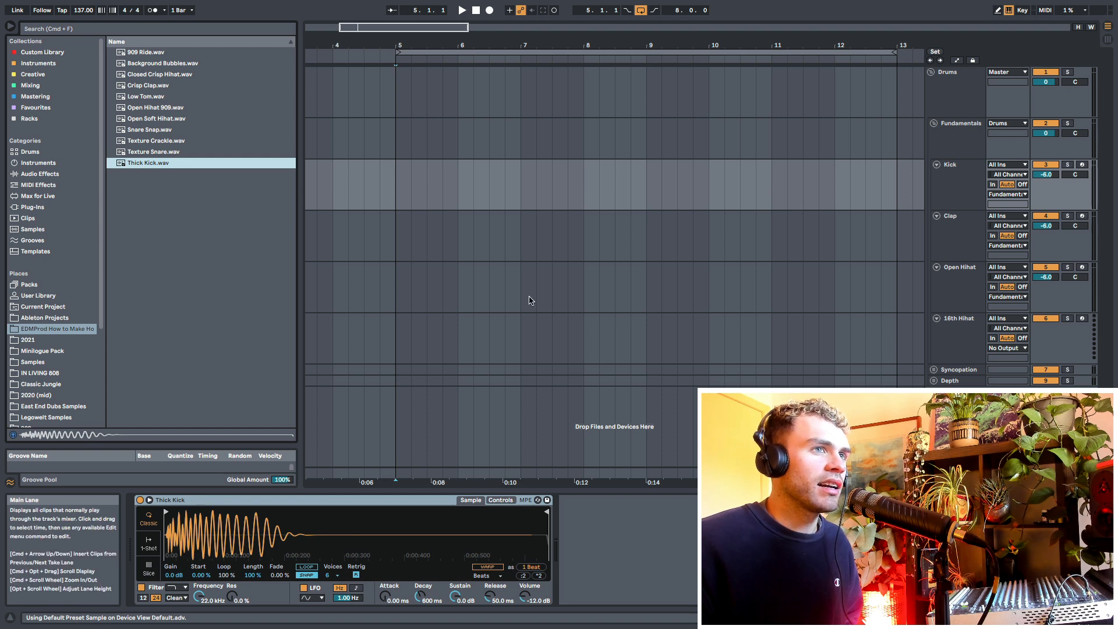
left_click(382, 239)
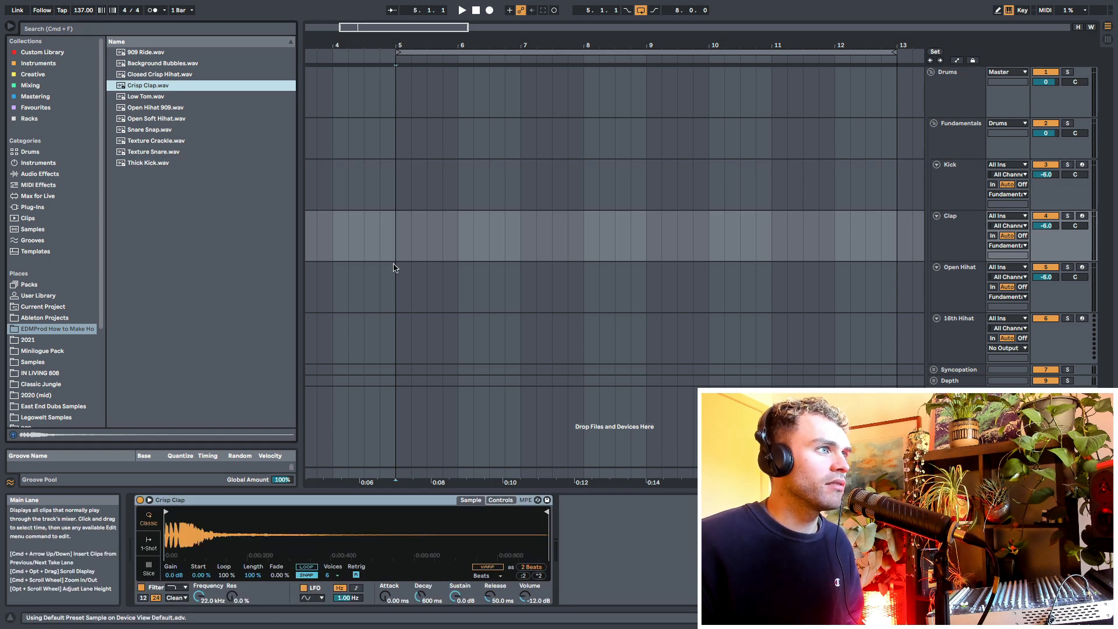
- Load Open Hihat 909.wav into the Open Hihat track's Simpler
left_click(394, 312)
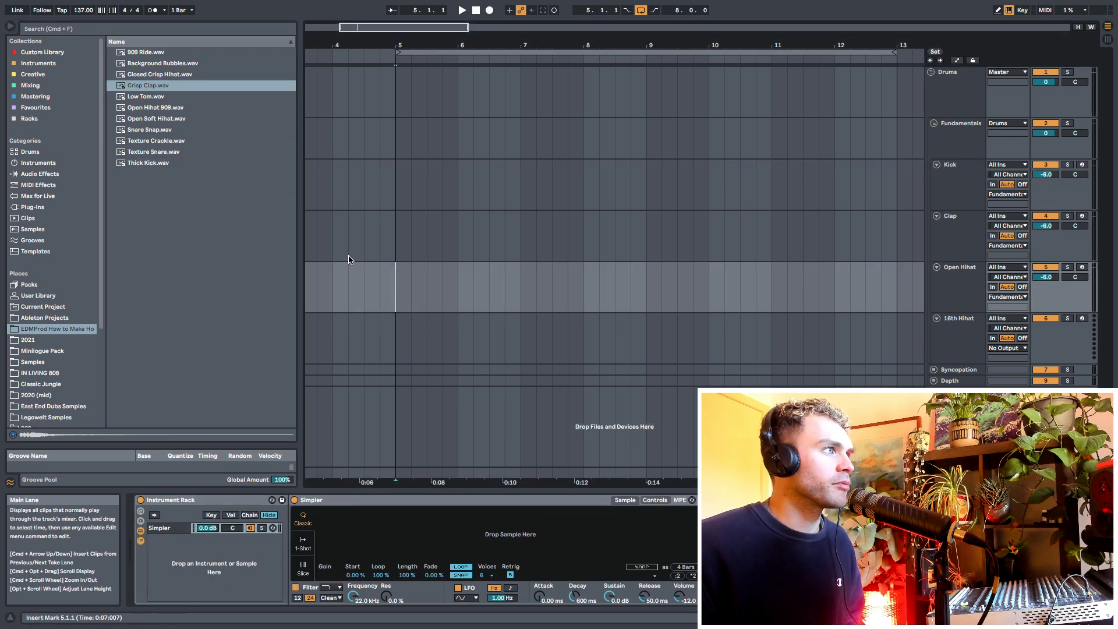
left_click(145, 110)
left_click_drag(156, 112, 490, 539)
- Create a one-beat kick clip at bar 5 with an eighth-note C3, and duplicate it three times to fill the bar
left_click(394, 196)
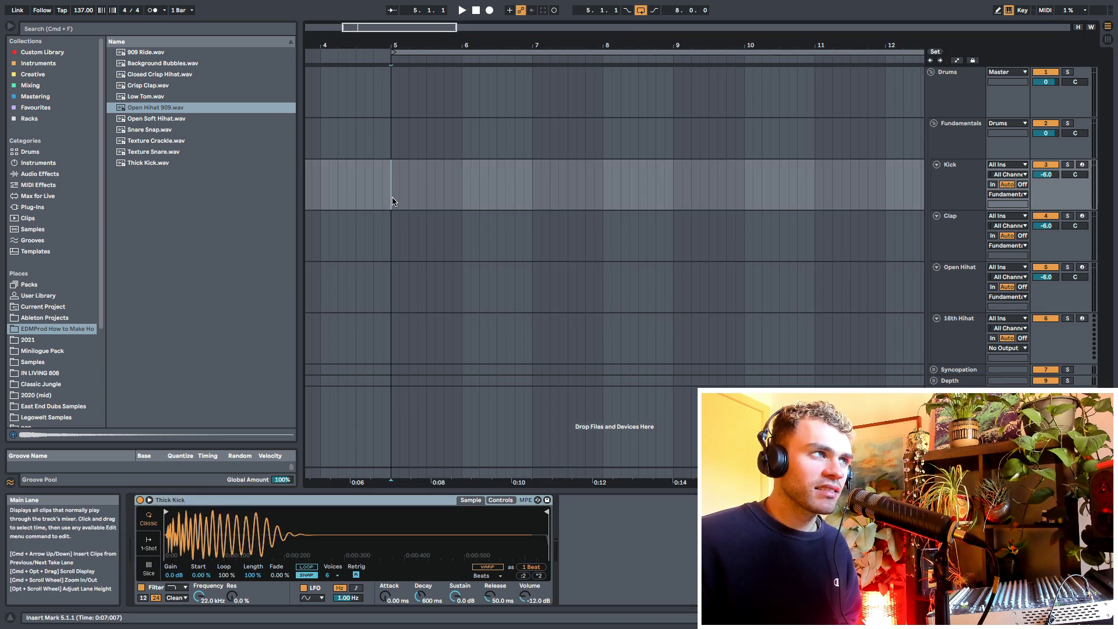
left_click_drag(392, 202, 463, 206)
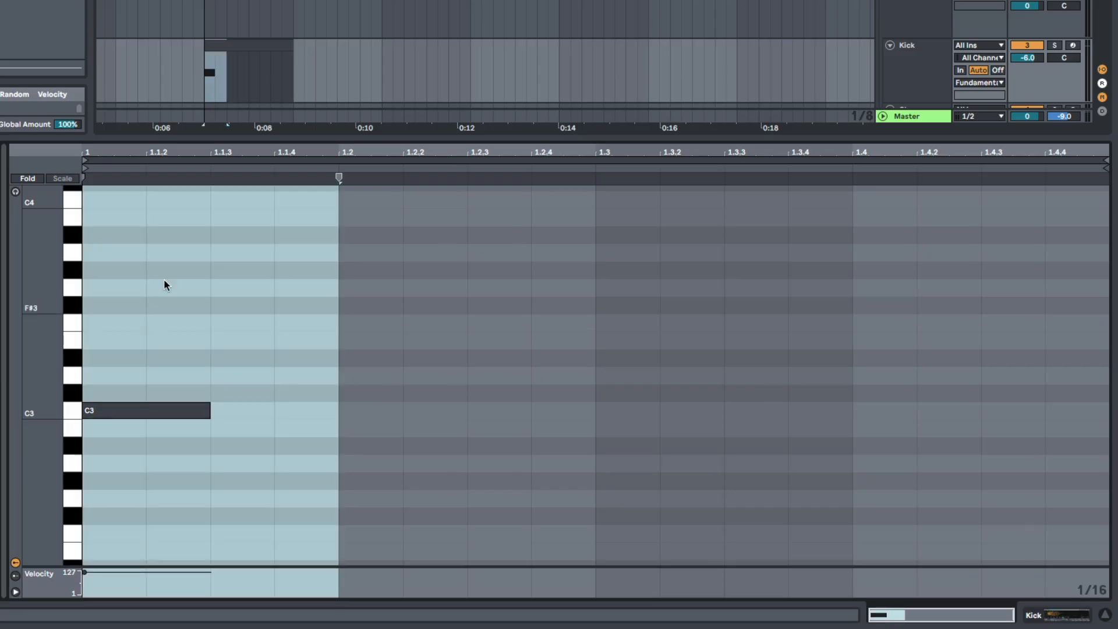
key("ctrl+d")
key("ctrl+d")
key("ctrl+d")
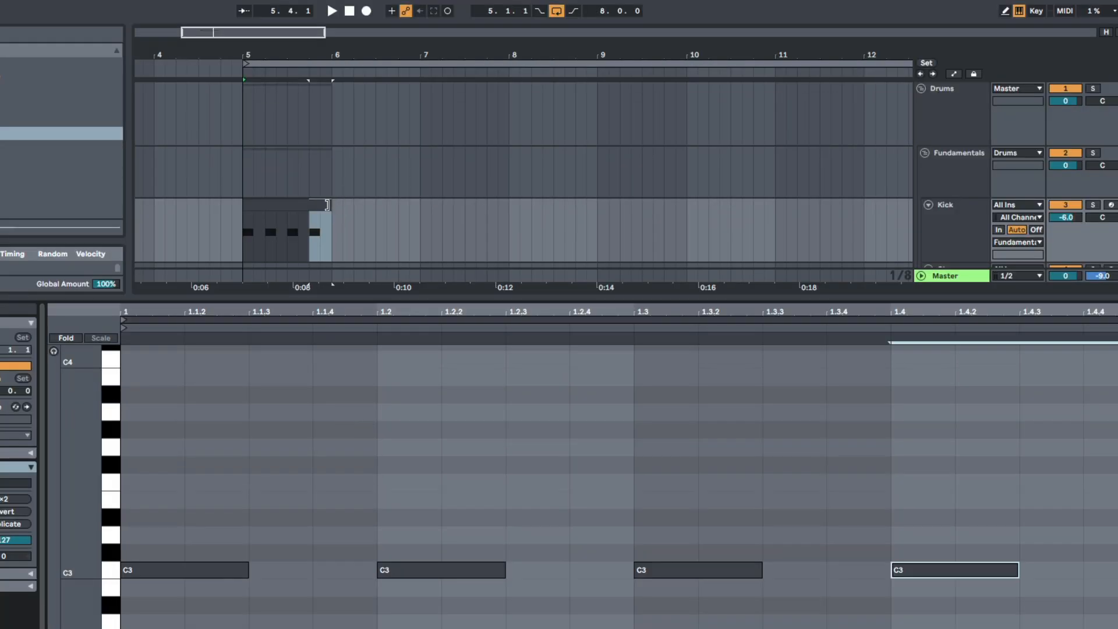
- Repeat the one-bar kick pattern up to bar 13 and copy it onto the Clap and Open Hihat tracks
left_click_drag(327, 205, 851, 205)
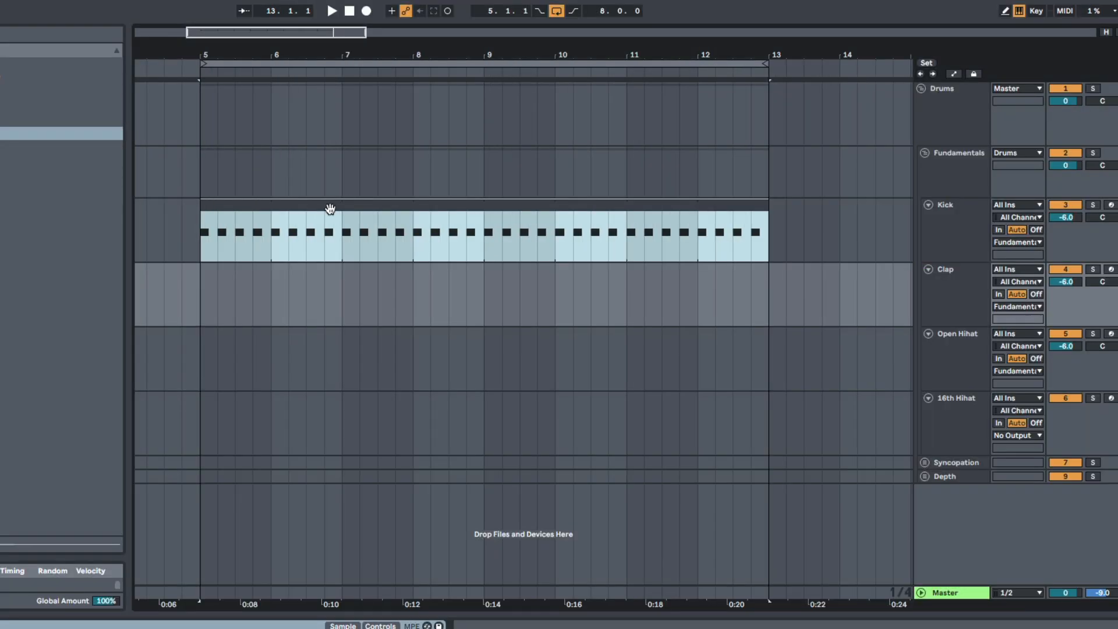
left_click_drag(347, 204, 356, 350)
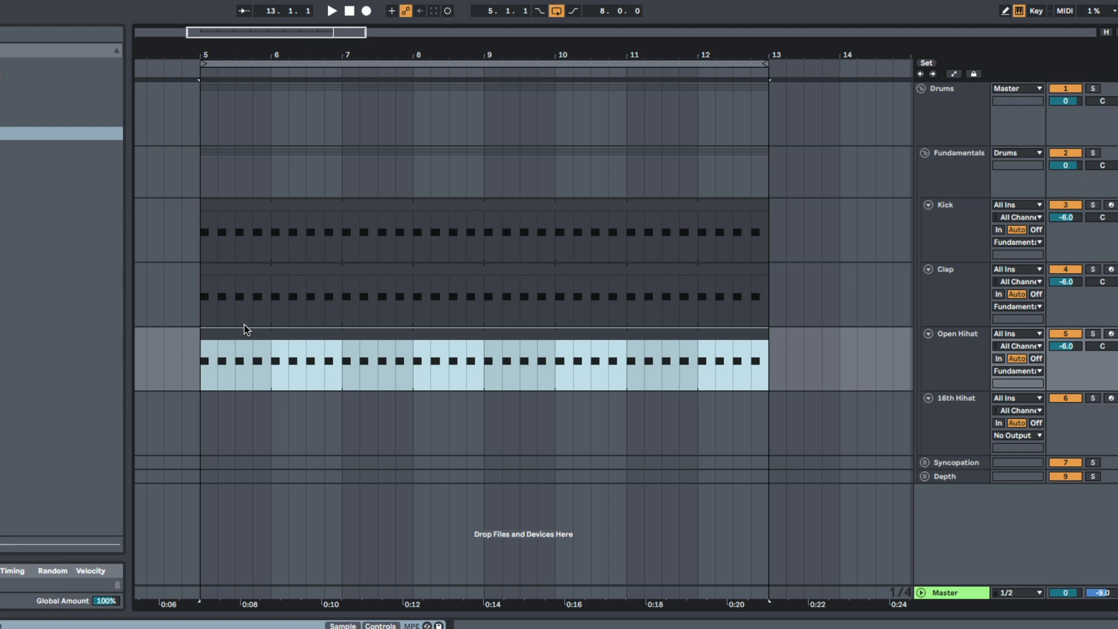
- Delete the C3 notes on beats 1 and 3 of the clap clip
left_click(241, 271)
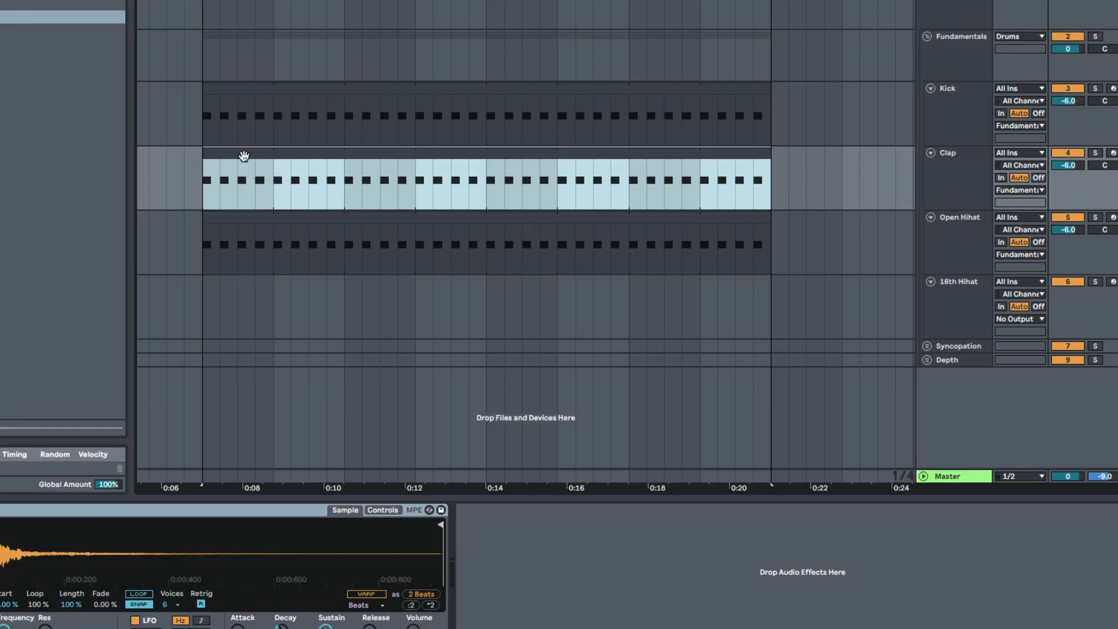
double_click(243, 156)
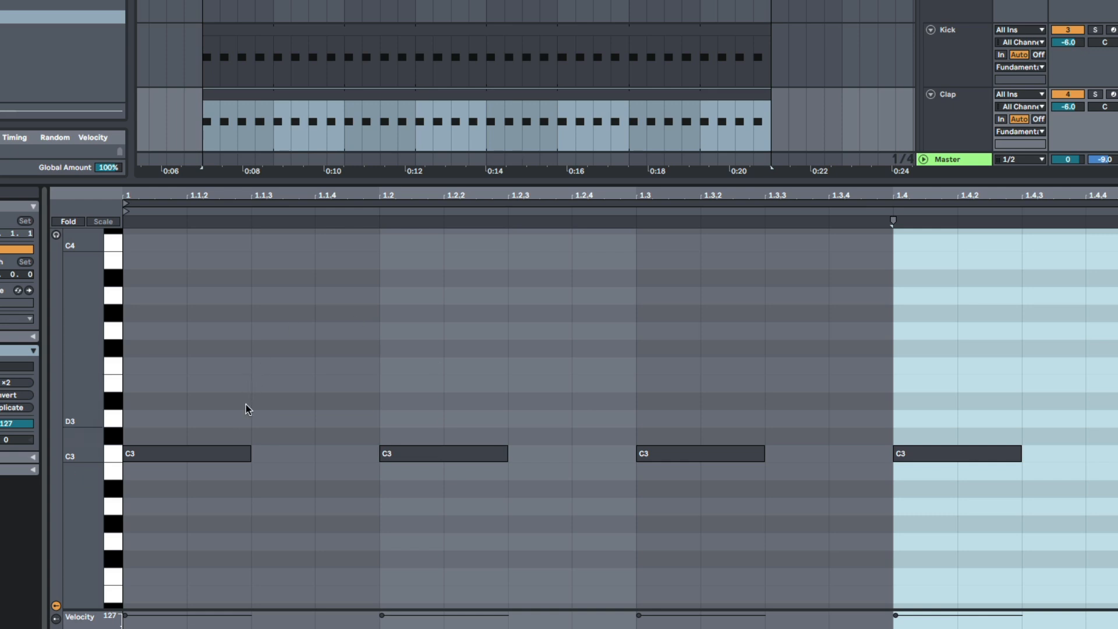
left_click_drag(251, 361, 189, 480)
key("Delete")
left_click_drag(704, 399, 705, 518)
key("Delete")
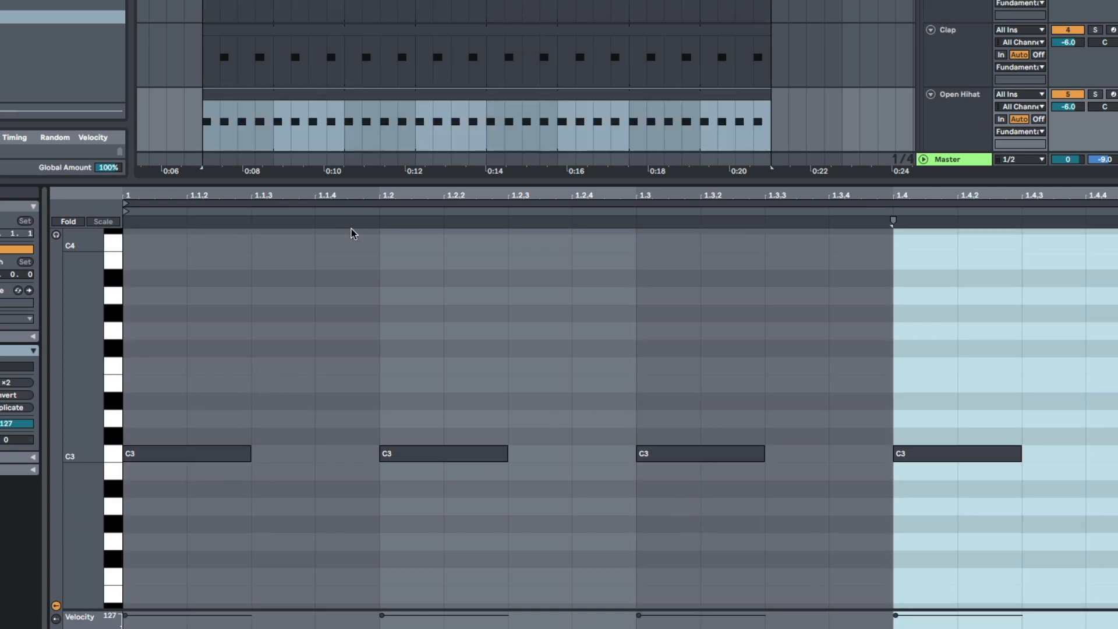
- Shift all four C3 notes of the open hihat clip an eighth note later, onto the offbeats
left_click(361, 328)
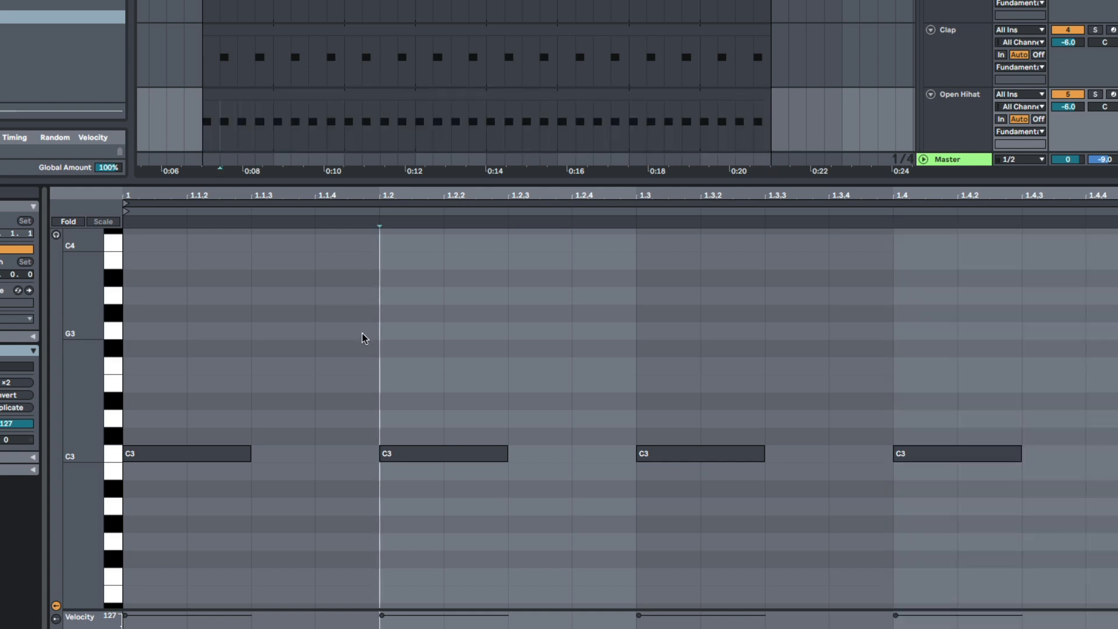
left_click_drag(150, 415, 1025, 544)
left_click_drag(215, 463, 344, 461)
left_click(382, 556)
left_click(195, 132)
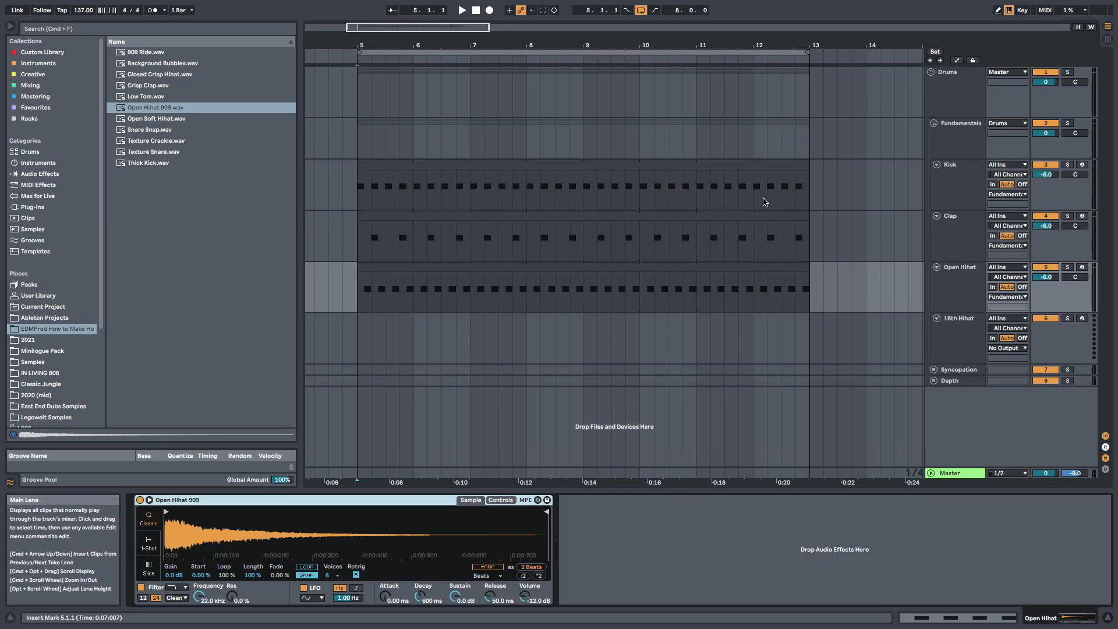
- Play back the kick, clap and open hihat pattern briefly, and return to bar 5 on the Kick track
key("space")
key("space")
left_click(370, 205)
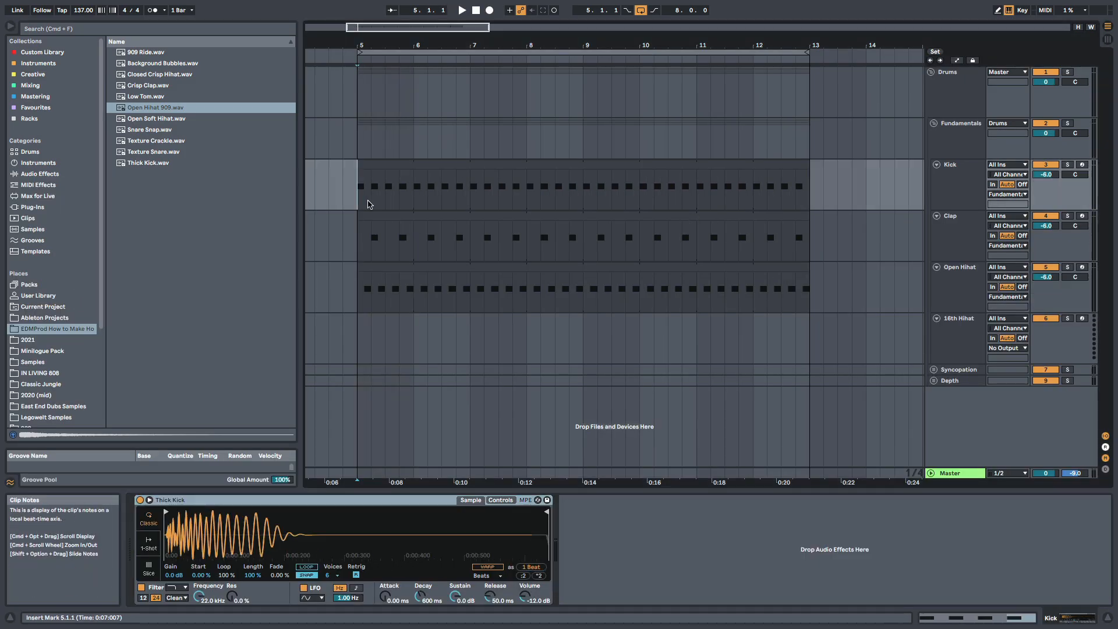
- Set the project tempo to 130 BPM and place the insert marker back at bar 5
left_click(84, 12)
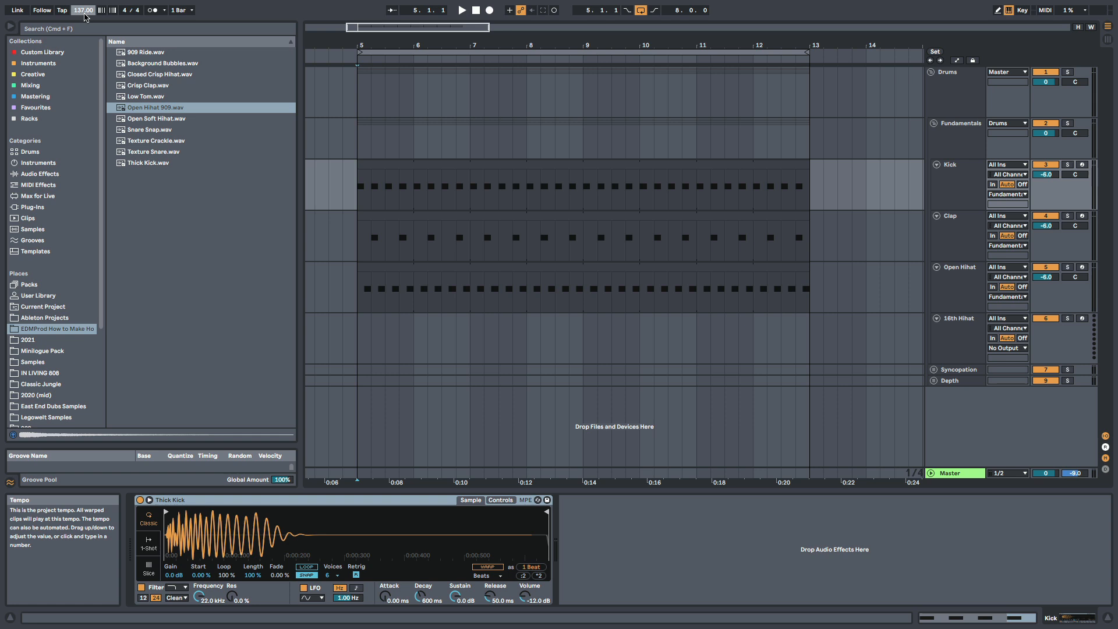
type("130")
key("Return")
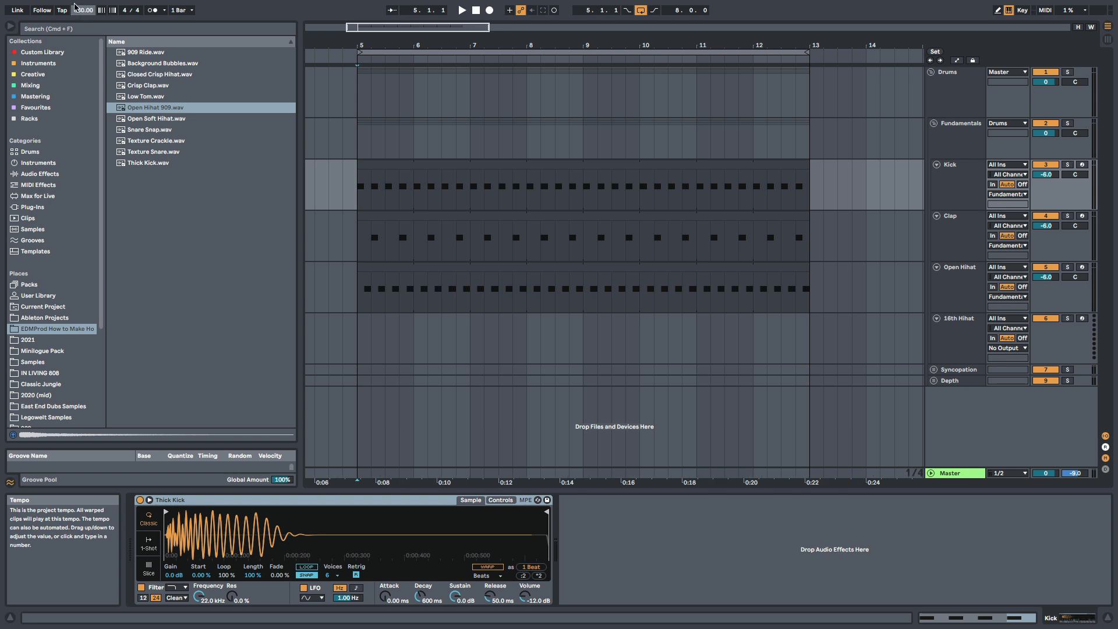
left_click(358, 202)
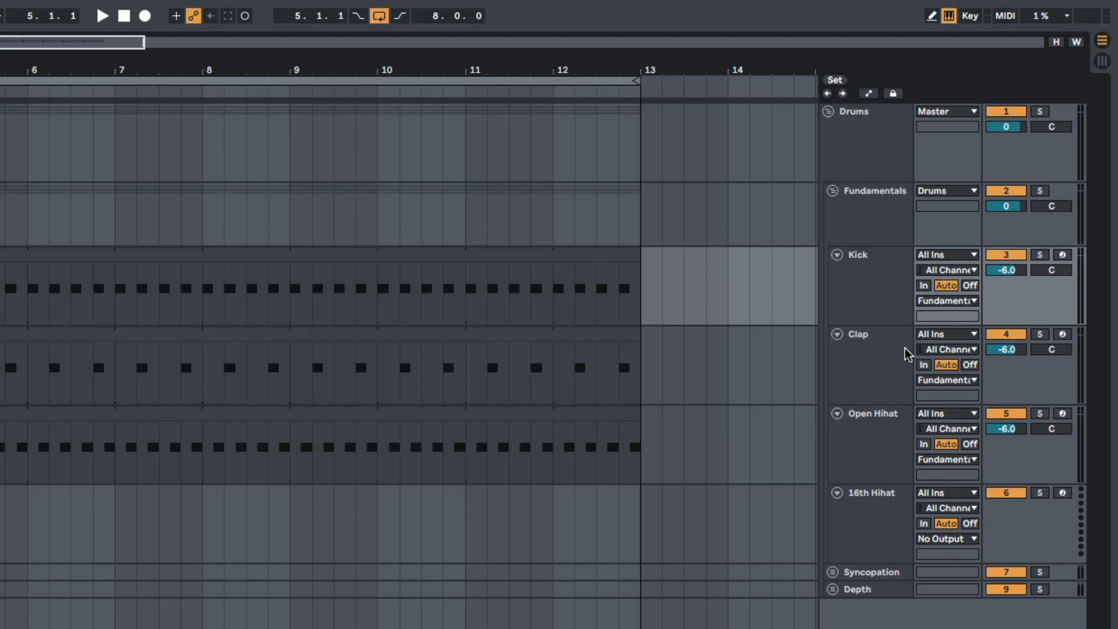
- Mute the Open Hihat track and set the Clap track's volume to -11.5 dB during playback
left_click(983, 226)
left_click(993, 416)
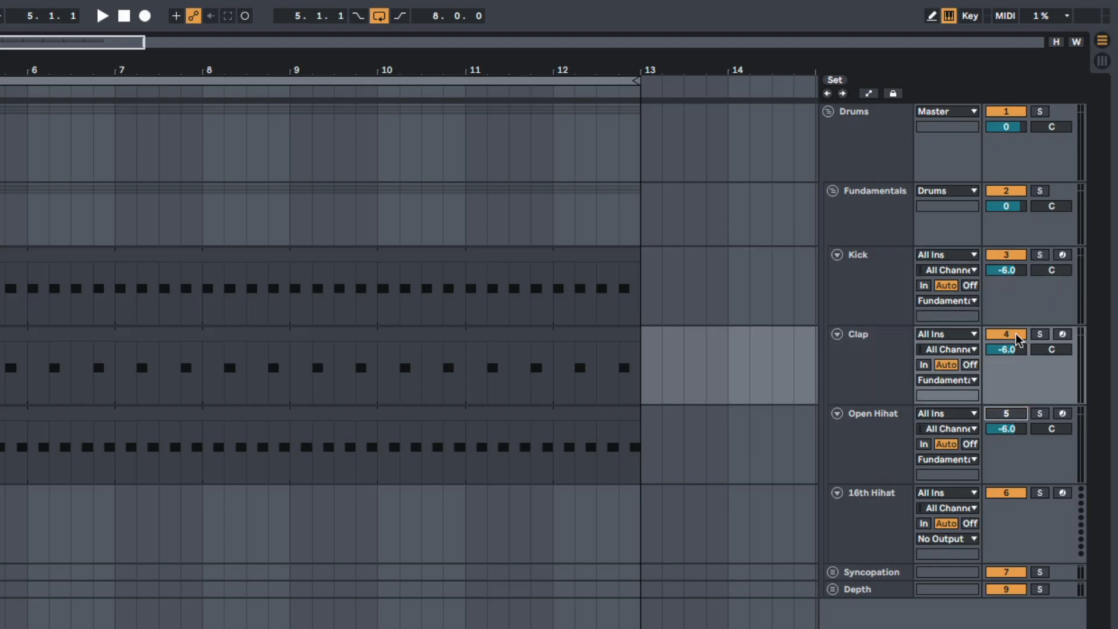
key("space")
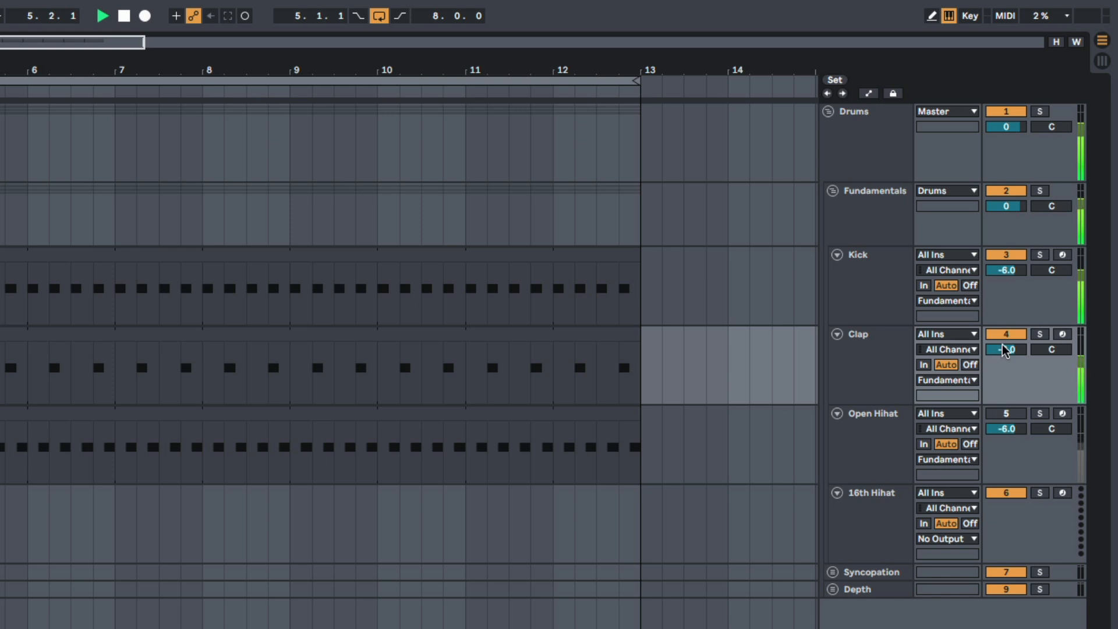
left_click_drag(1006, 350, 1007, 354)
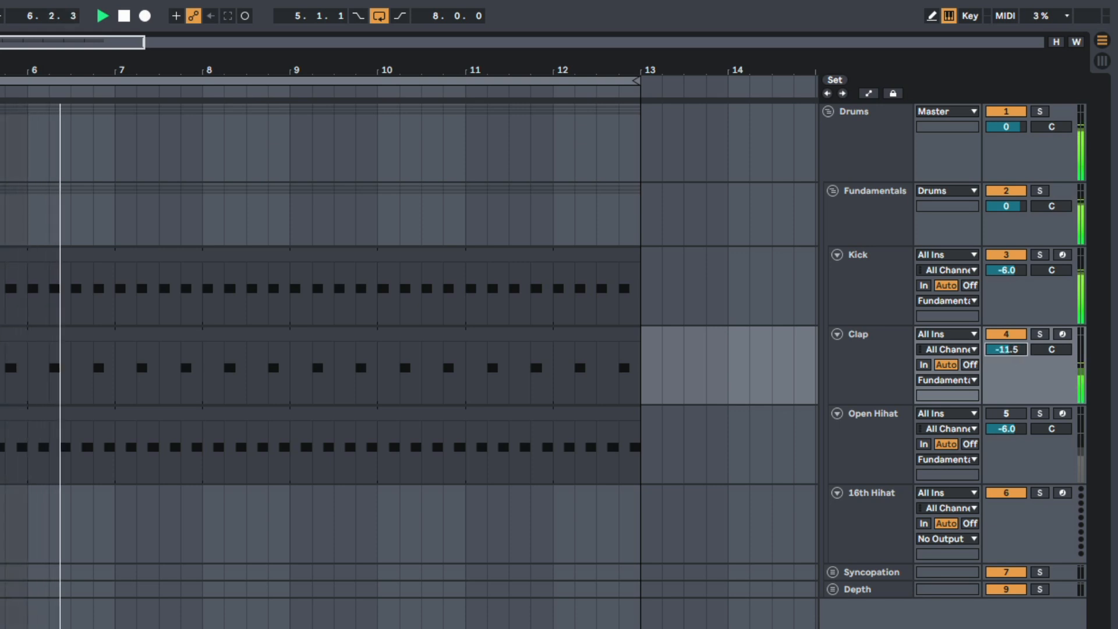
- Unmute the Open Hihat track and set its Simpler envelope to -inf dB sustain and 1.06 s decay
left_click(887, 447)
left_click(1008, 414)
left_click(877, 446)
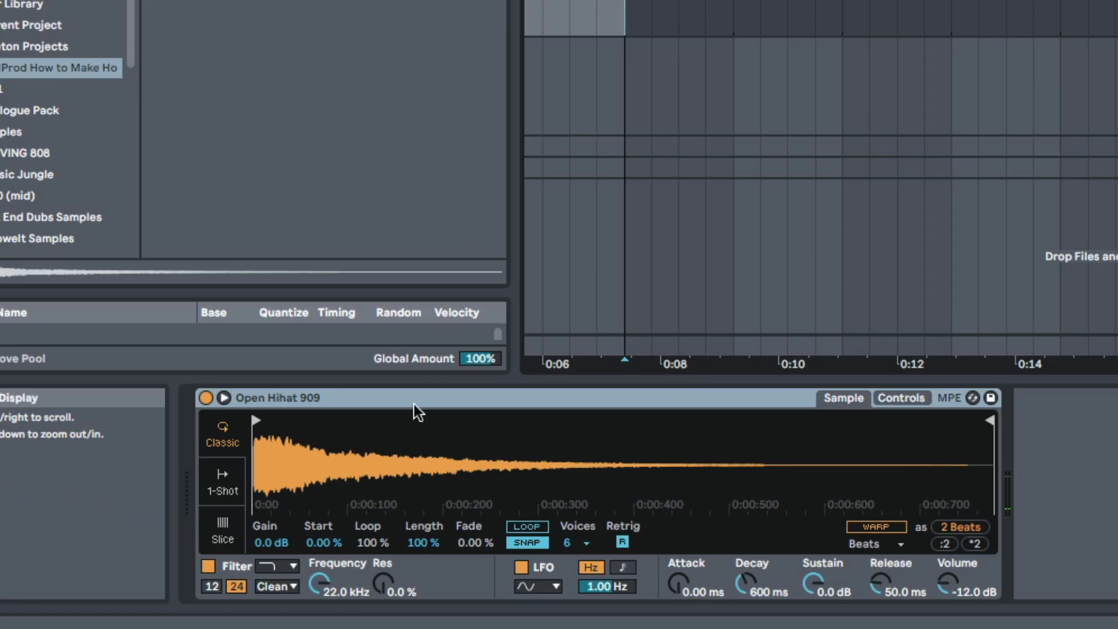
left_click(814, 583)
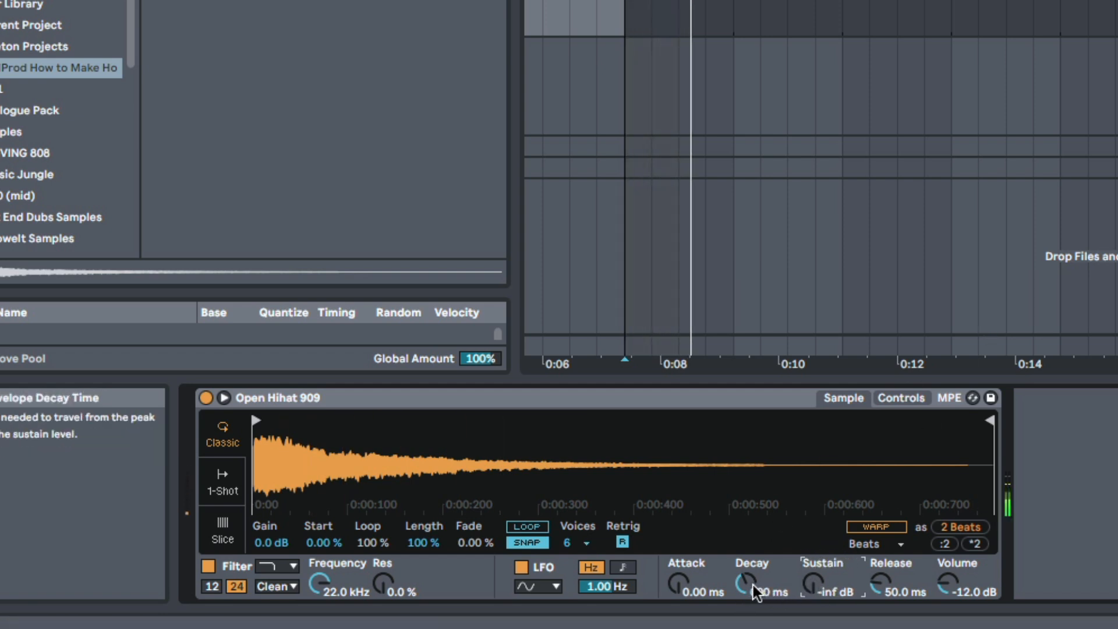
left_click_drag(746, 583, 745, 573)
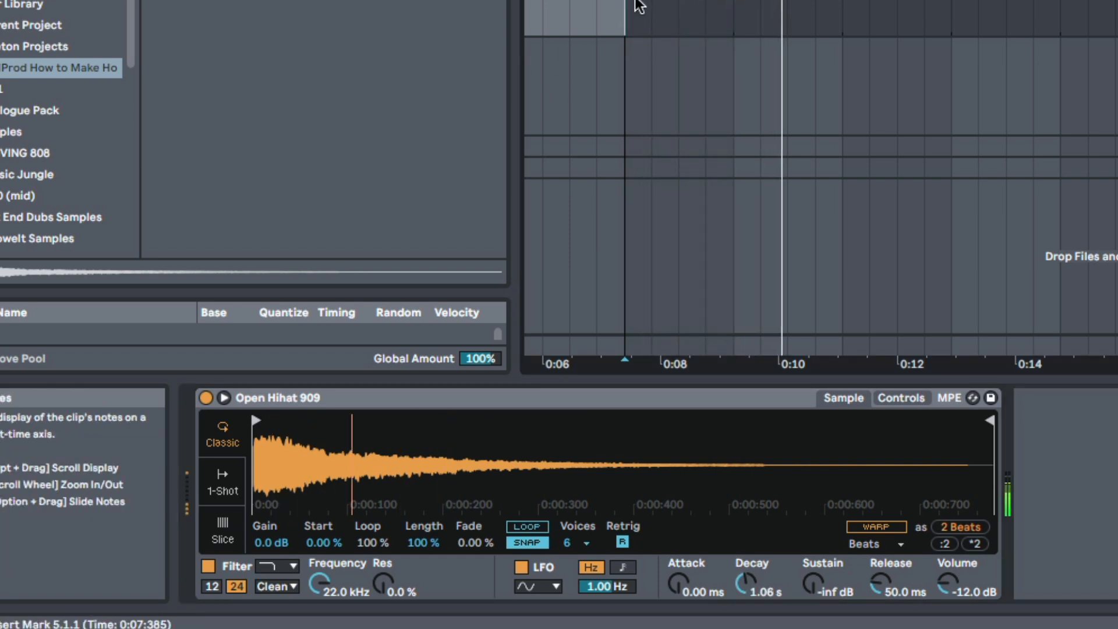
- Adjust the sustain and decay of the Crisp Clap Simpler and set the Clap track's volume to -10.0 dB
left_click(814, 584)
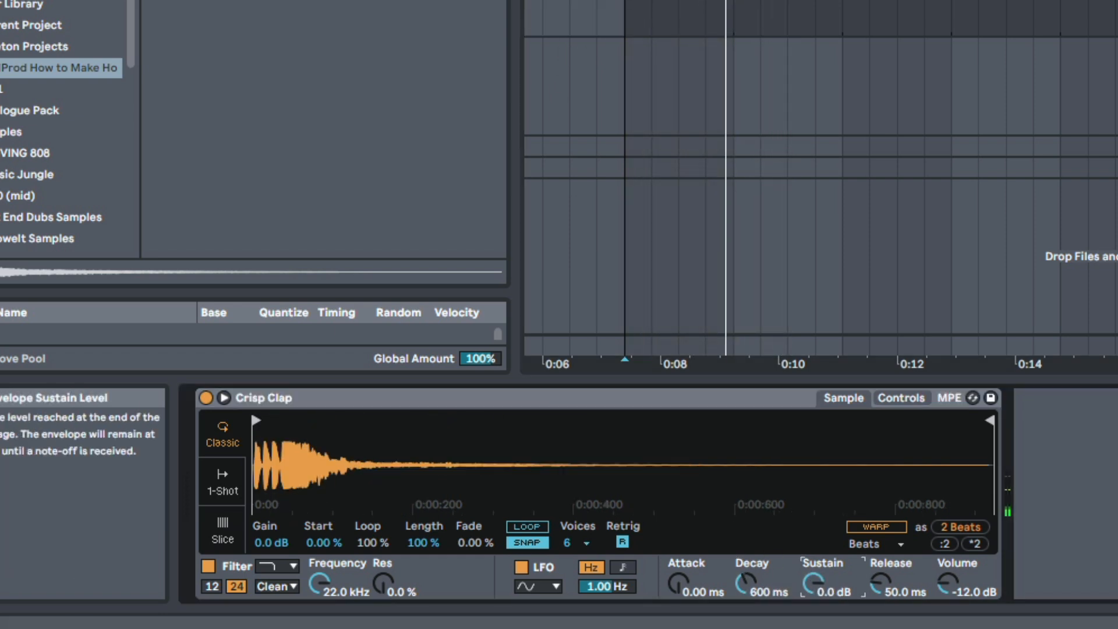
left_click_drag(748, 584, 748, 579)
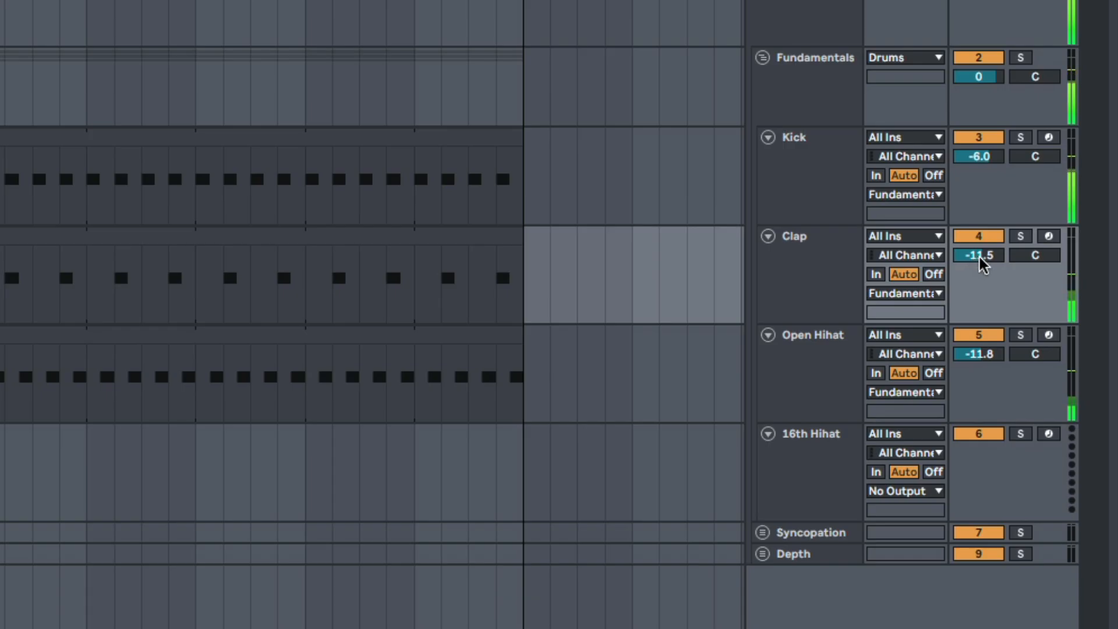
left_click_drag(978, 255, 978, 248)
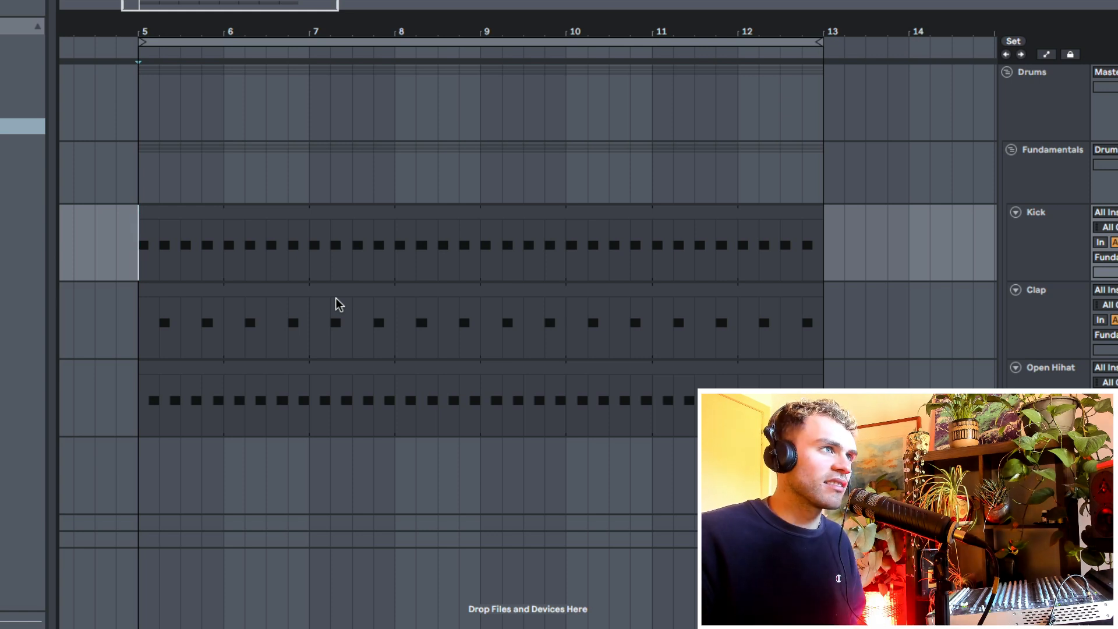
- Examine the note placement of the kick, clap and open hihat clips from bar 5 in close-up
mouse_move(154, 29)
left_mouse_down()
mouse_move(153, 117)
mouse_move(294, 94)
mouse_move(250, 91)
left_mouse_up()
left_click_drag(135, 255, 342, 249)
left_click_drag(249, 338, 402, 341)
left_click_drag(170, 415, 452, 414)
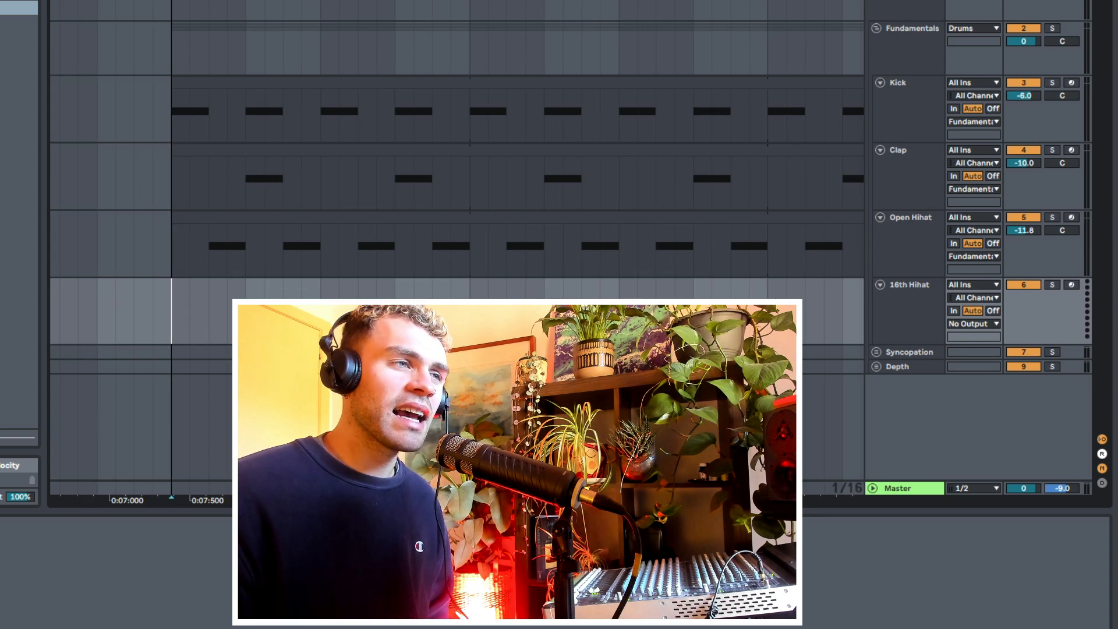
- Create an empty one-beat MIDI clip at bar 5 on the 16th Hihat track
left_click_drag(469, 312, 172, 313)
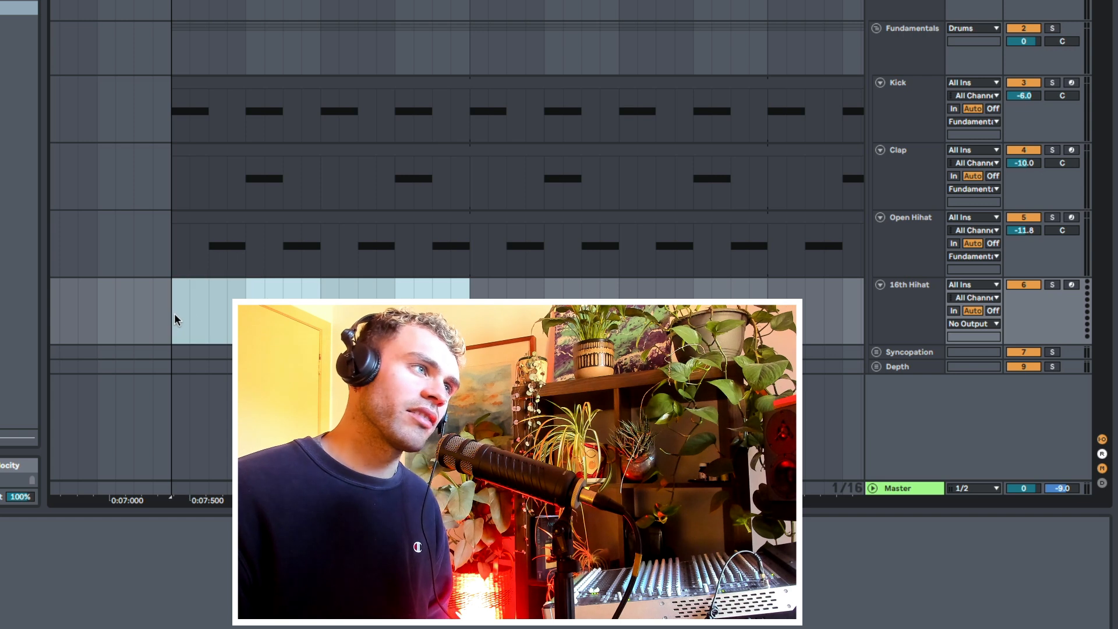
left_click_drag(179, 129, 473, 242)
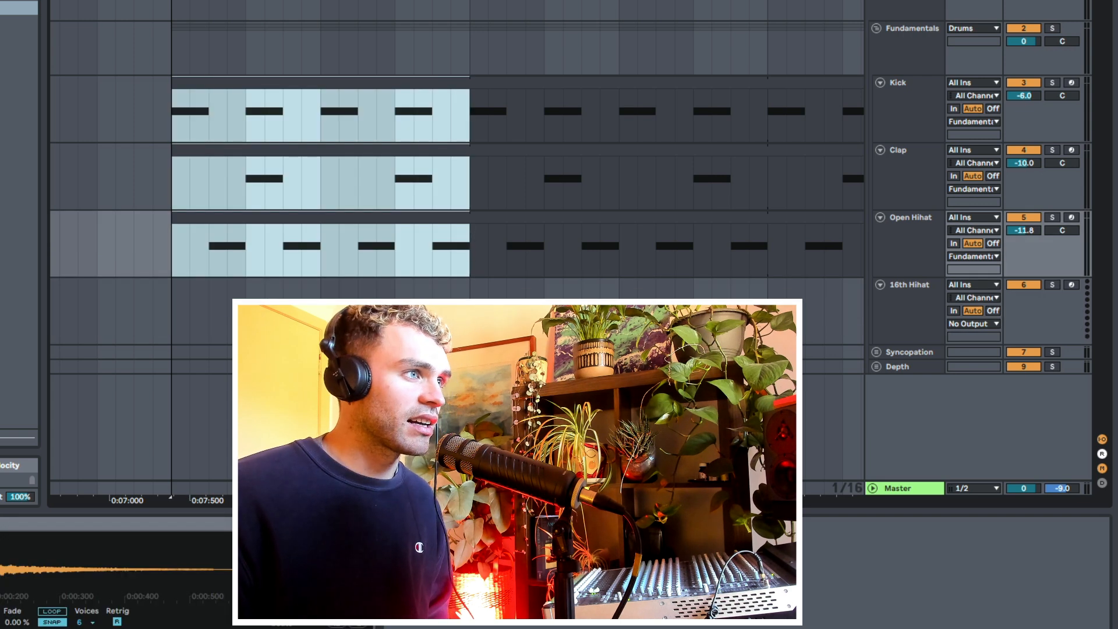
left_click(180, 317)
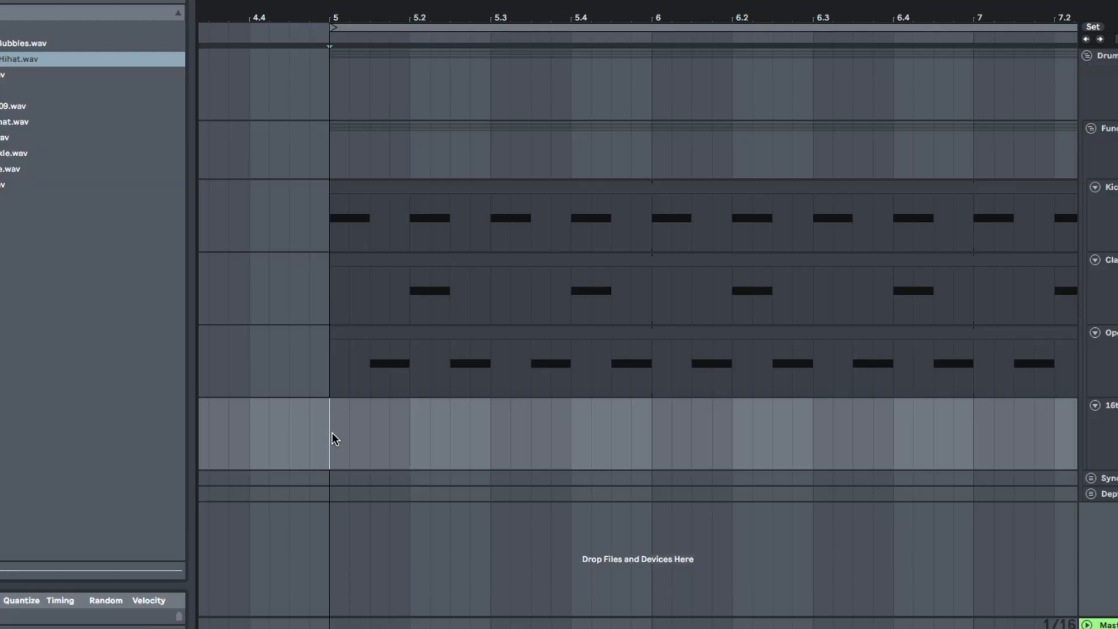
left_click_drag(332, 433, 406, 436)
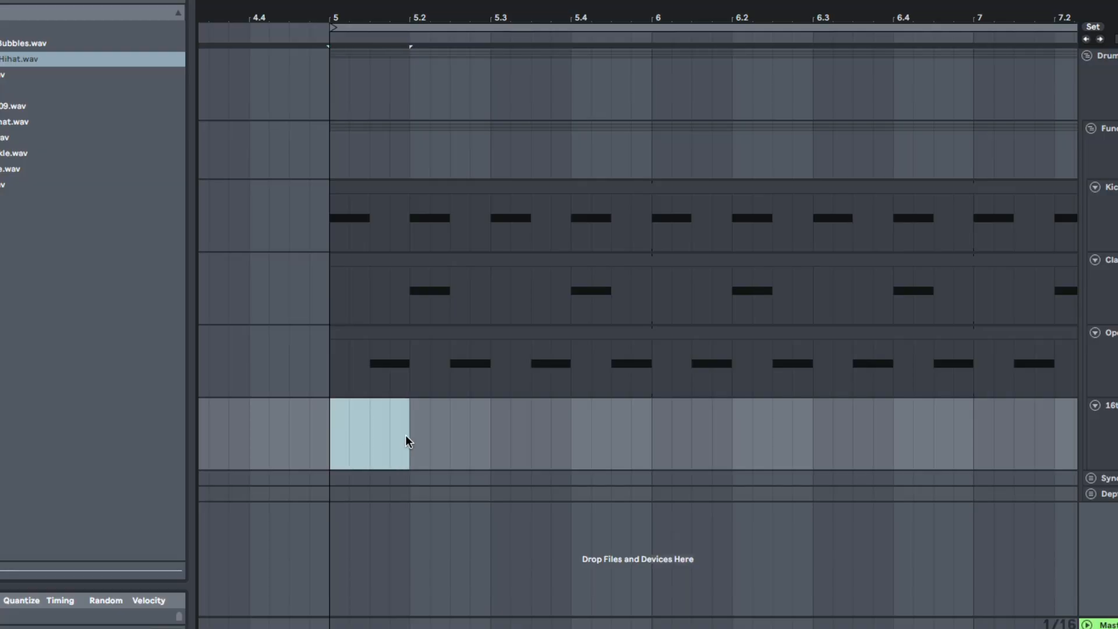
left_click_drag(332, 444, 413, 453)
key("ctrl+shift+m")
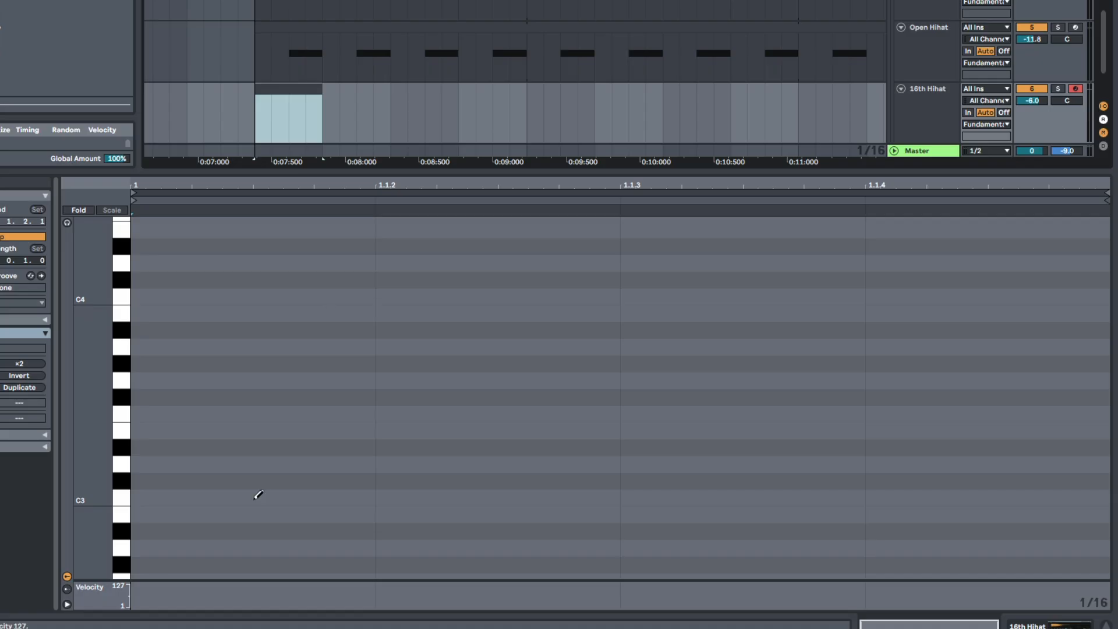
- Fill the one-beat 16th Hihat clip with four C3 sixteenth notes and loop it out to the end of the other drum clips
key("b")
left_click_drag(155, 498, 898, 501)
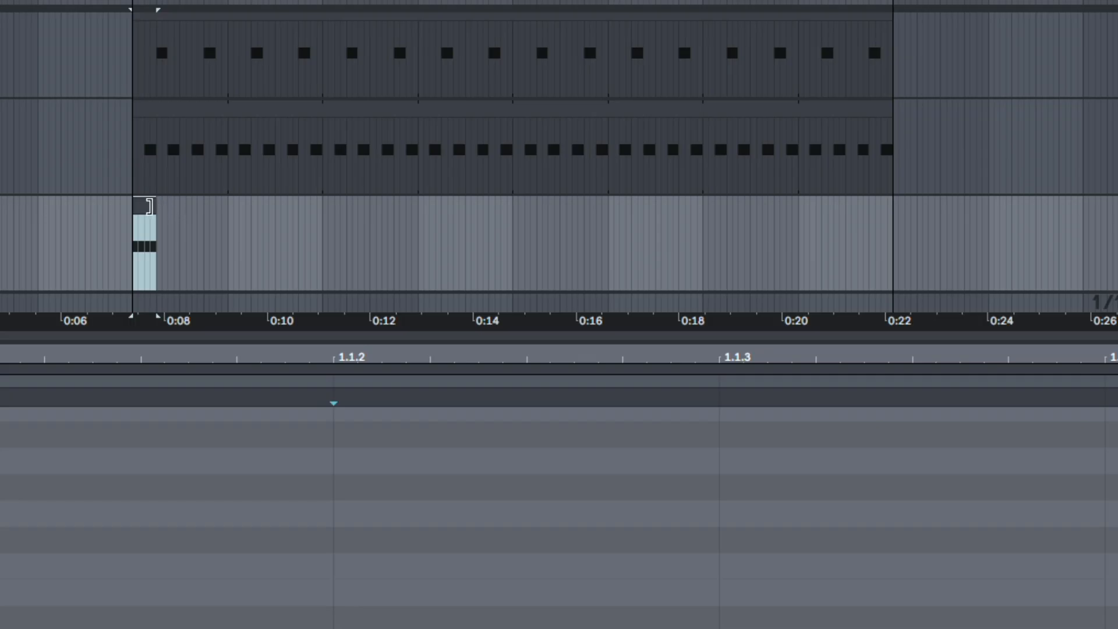
left_click_drag(150, 207, 915, 266)
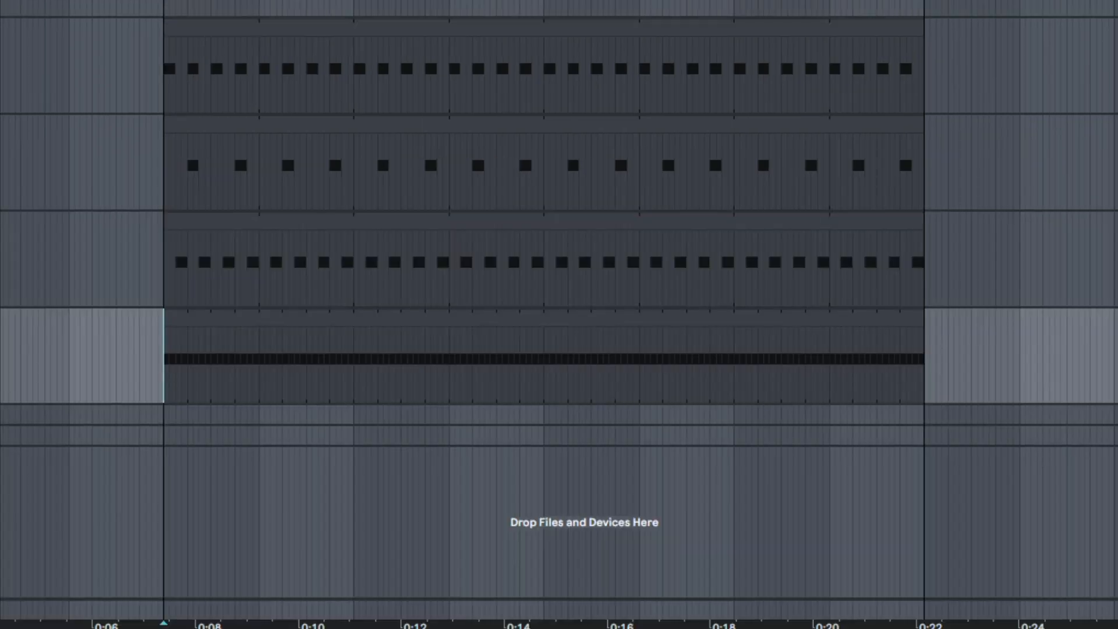
key("plus")
mouse_move(215, 12)
left_mouse_down()
mouse_move(215, 2)
mouse_move(215, 13)
left_mouse_up()
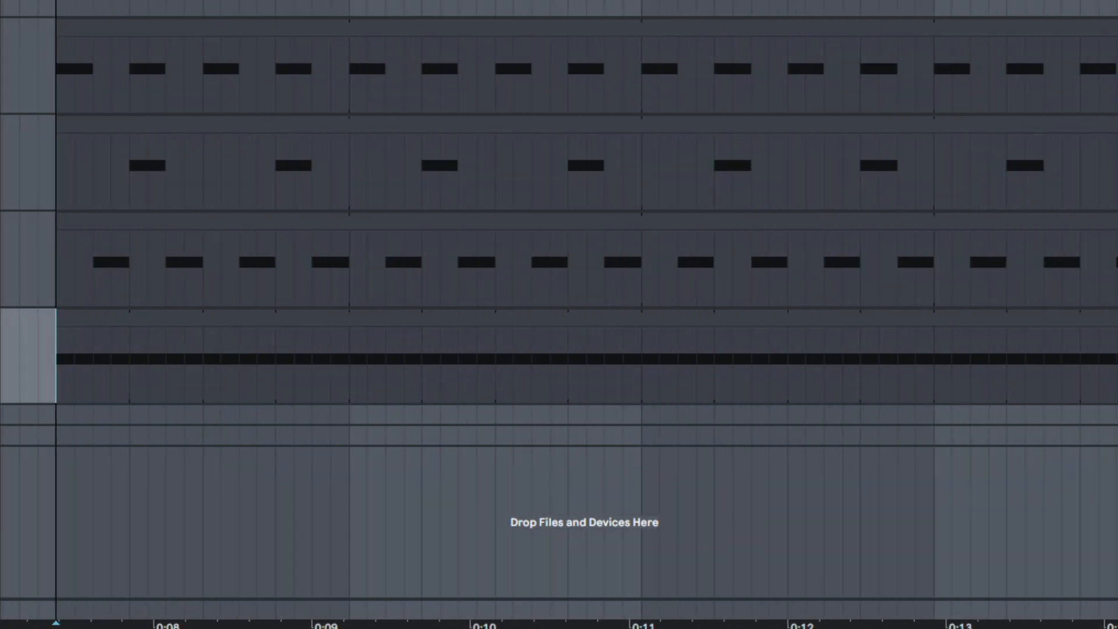
- Play back the beat and set the Closed Crisp Hihat Simpler envelope to -inf dB sustain and 451 ms decay
key("space")
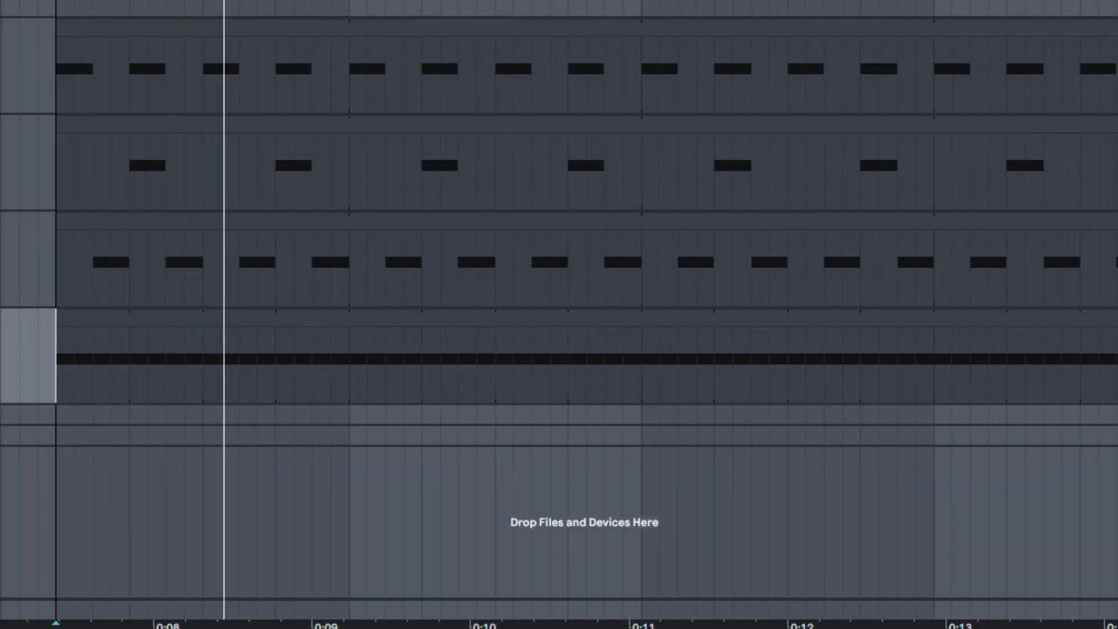
key("space")
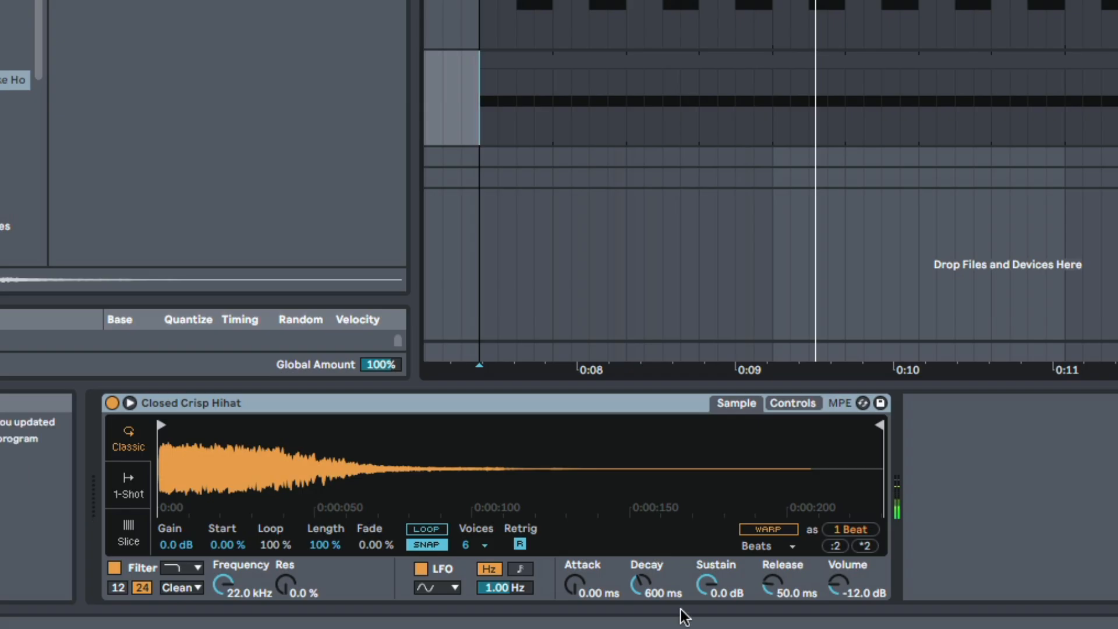
left_click(704, 588)
left_click_drag(706, 587, 707, 627)
key("space")
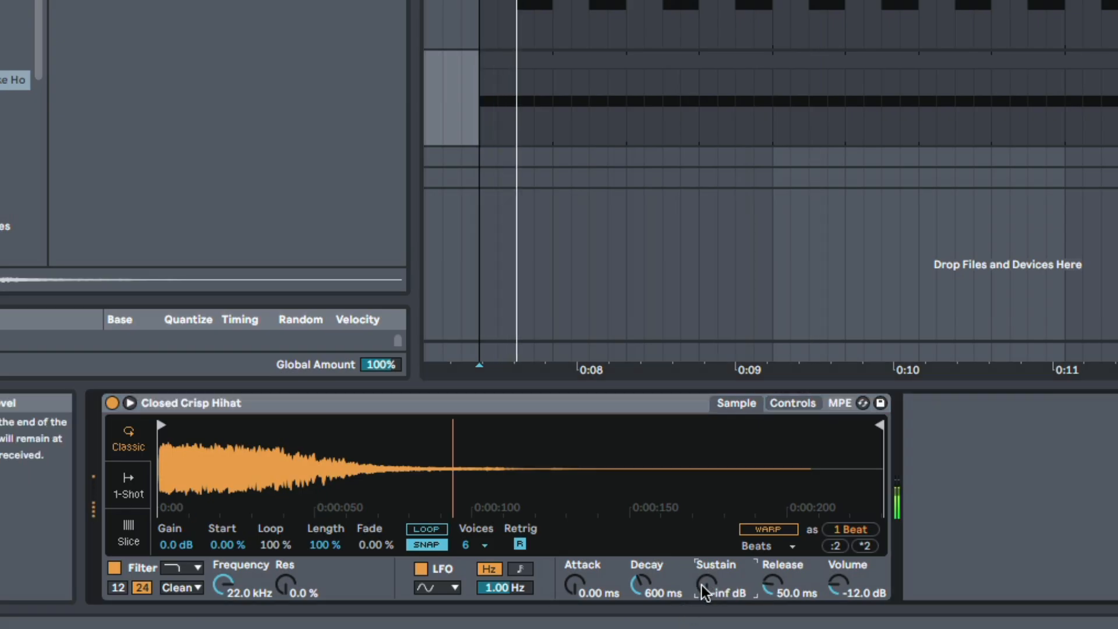
left_click_drag(642, 586, 642, 590)
key("space")
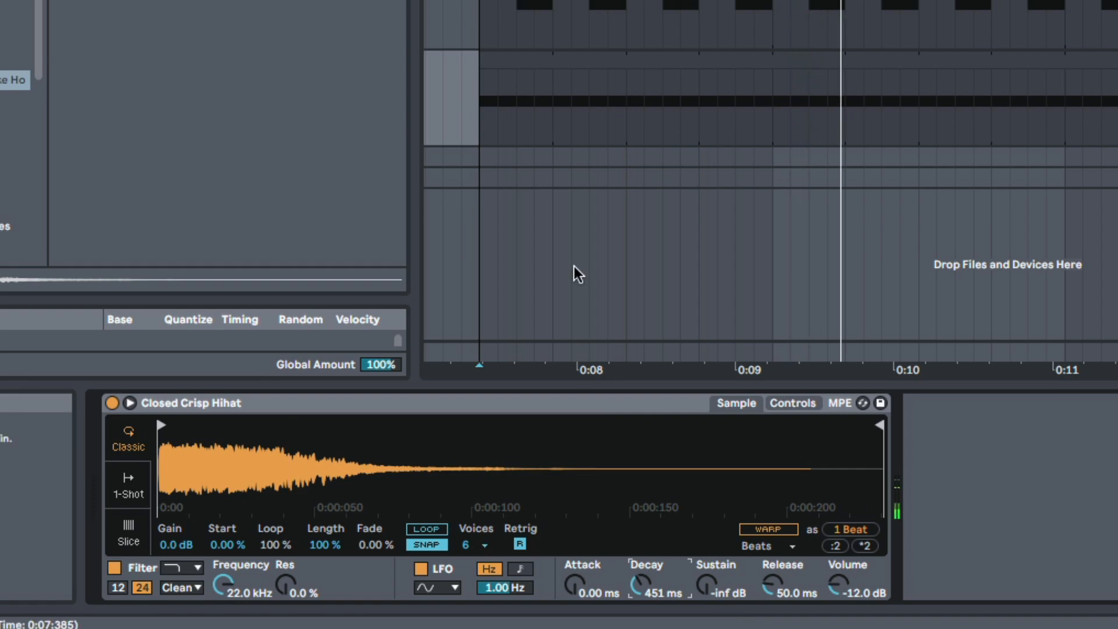
- Open groove hot-swapping for the 16th Hihat clip and preview the Swing 16ths 54, 68 and 59 grooves
double_click(529, 57)
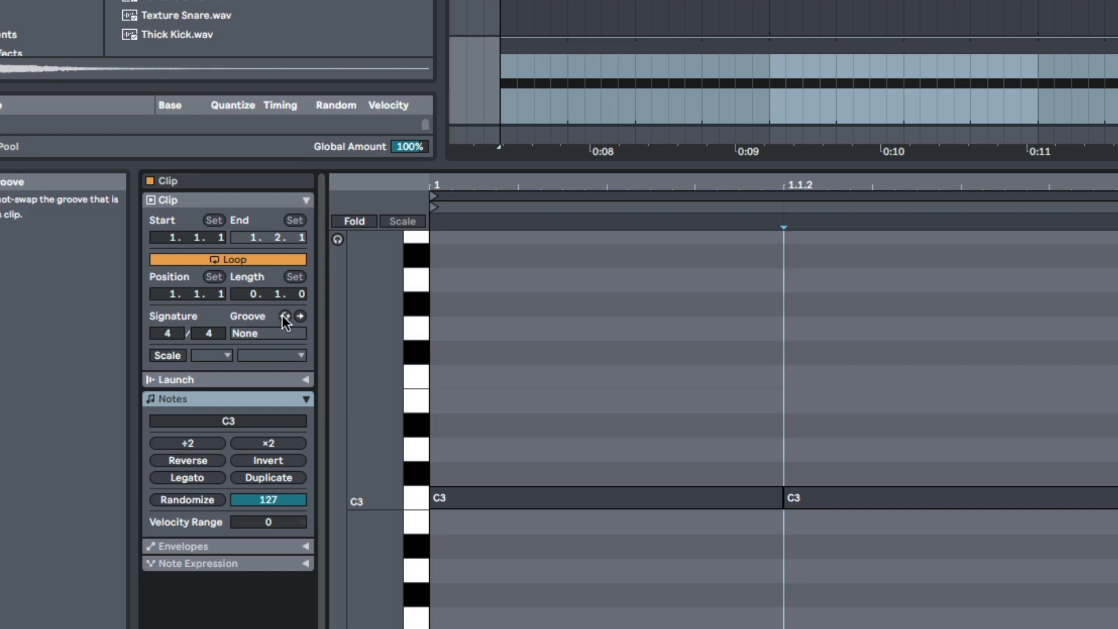
left_click(283, 316)
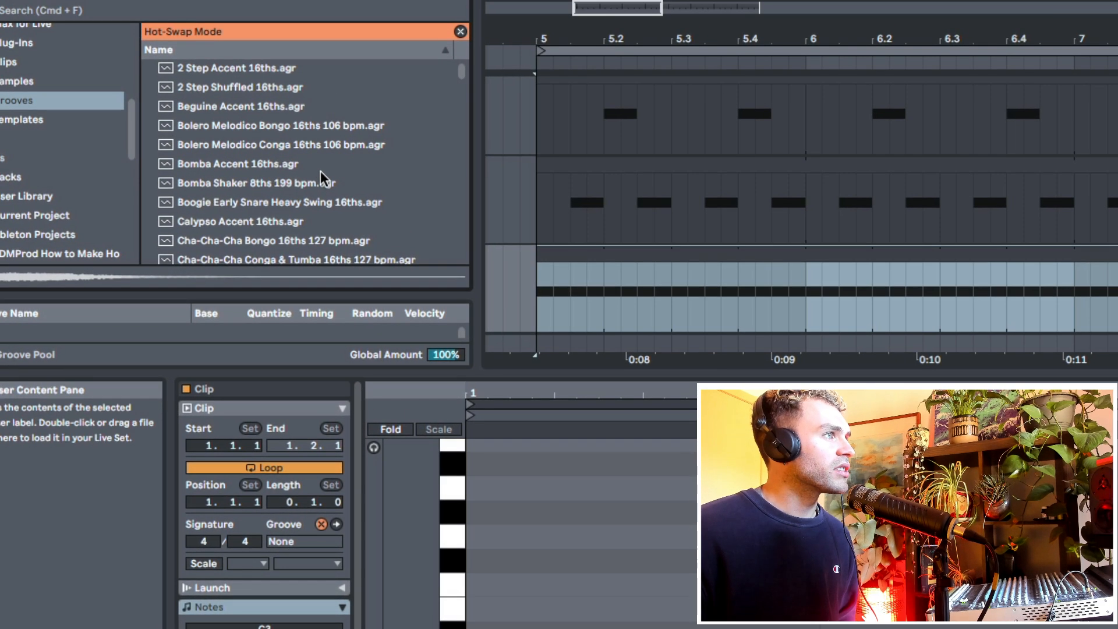
scroll(319, 163, "down", 20)
scroll(323, 212, "down", 2)
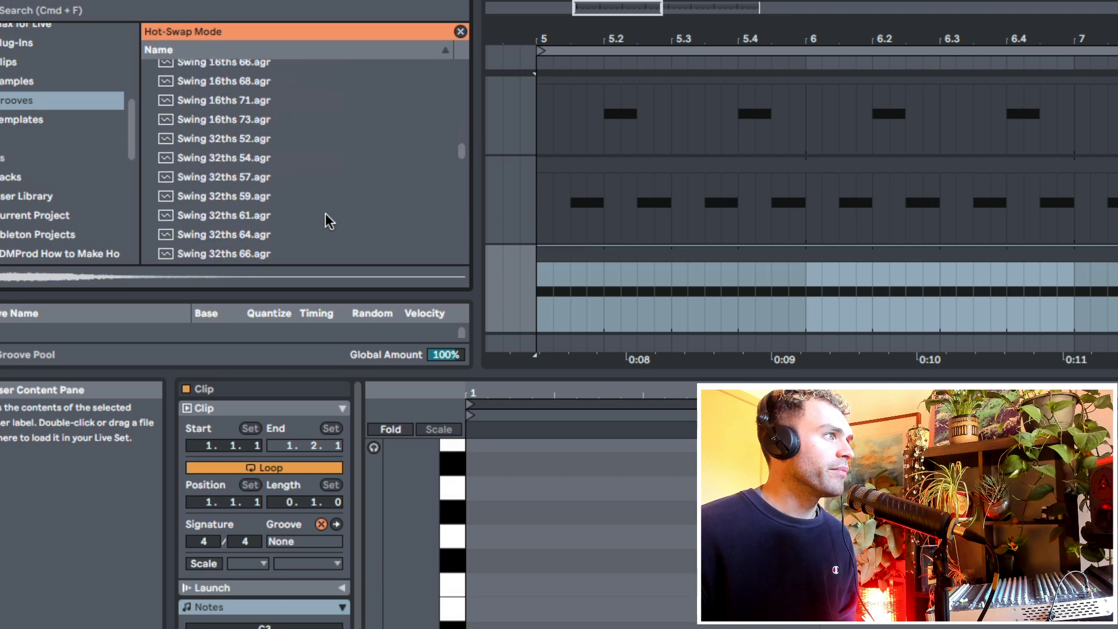
scroll(323, 212, "up", 8)
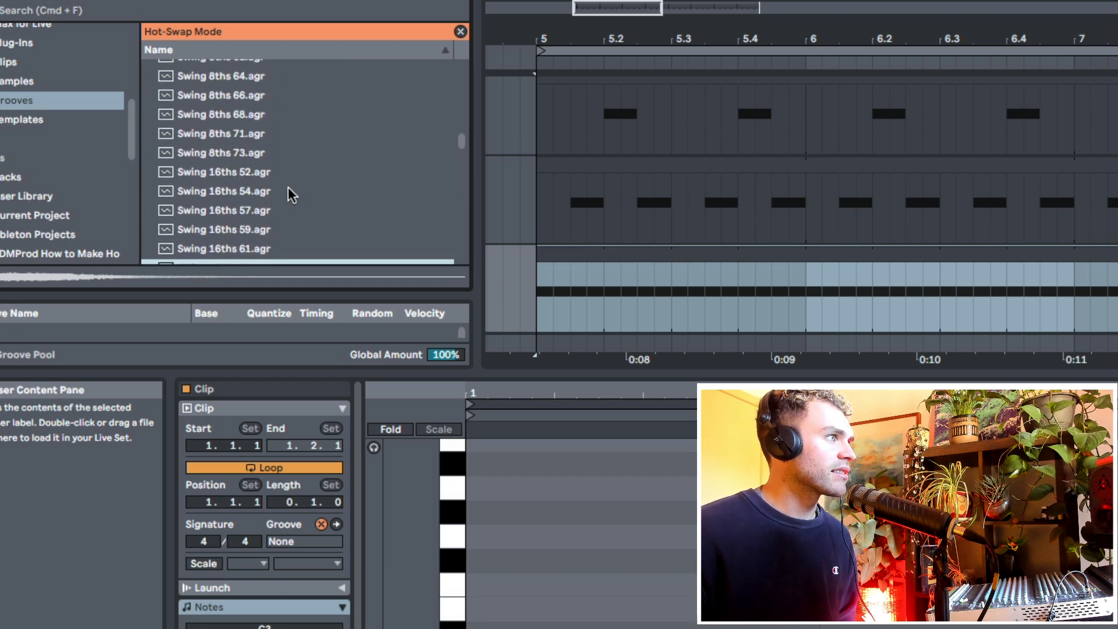
left_click(285, 175)
scroll(291, 204, "down", 3)
scroll(271, 187, "up", 2)
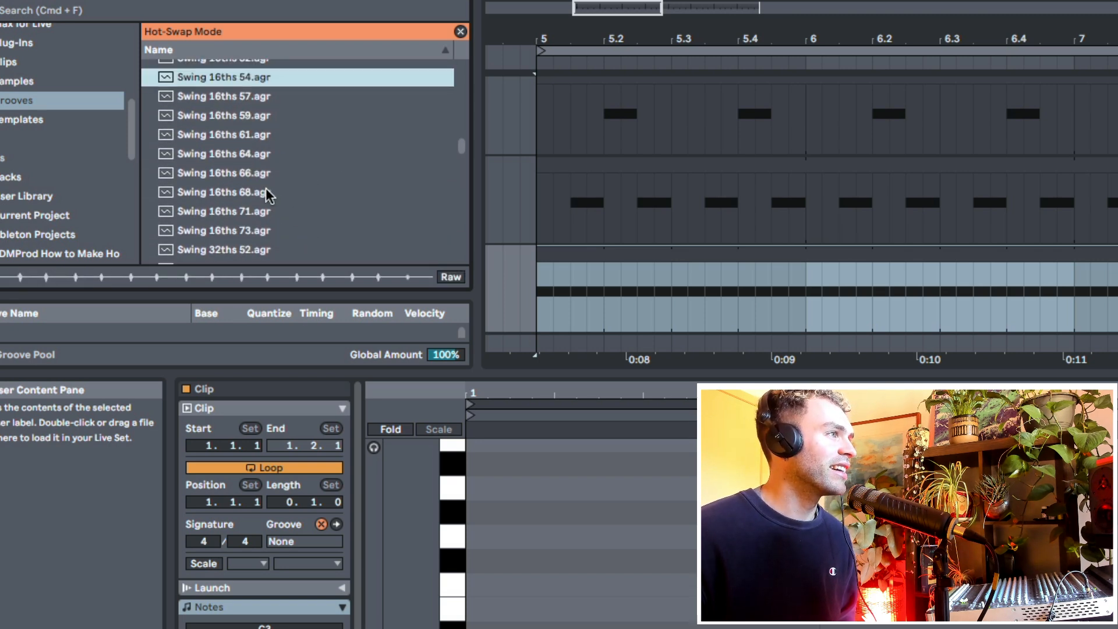
scroll(246, 182, "up", 2)
scroll(245, 181, "down", 2)
left_click(257, 197)
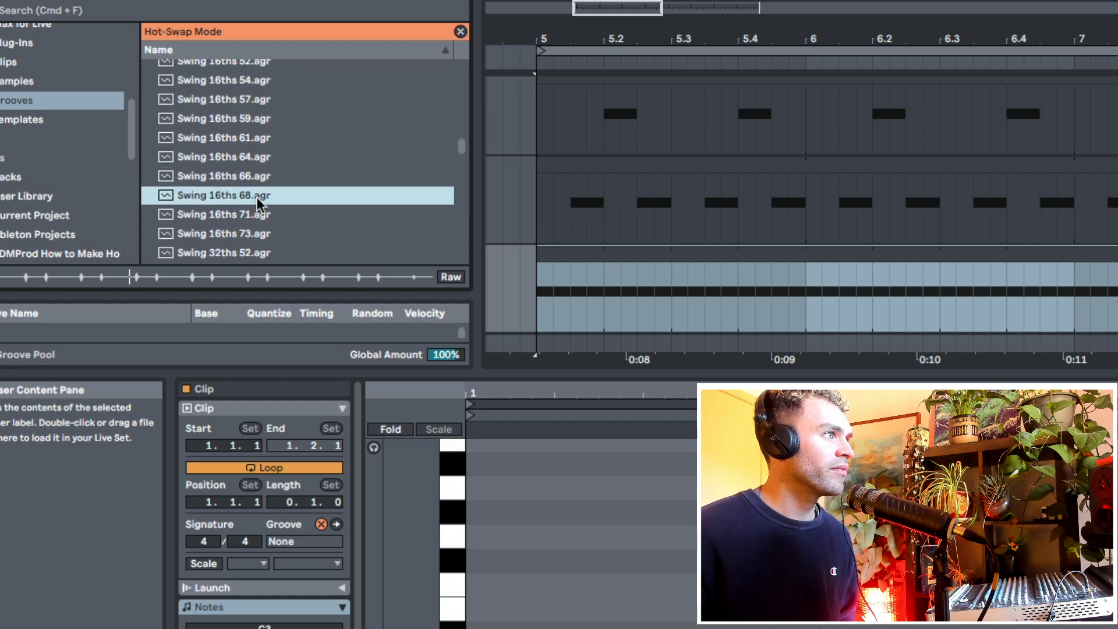
left_click(265, 119)
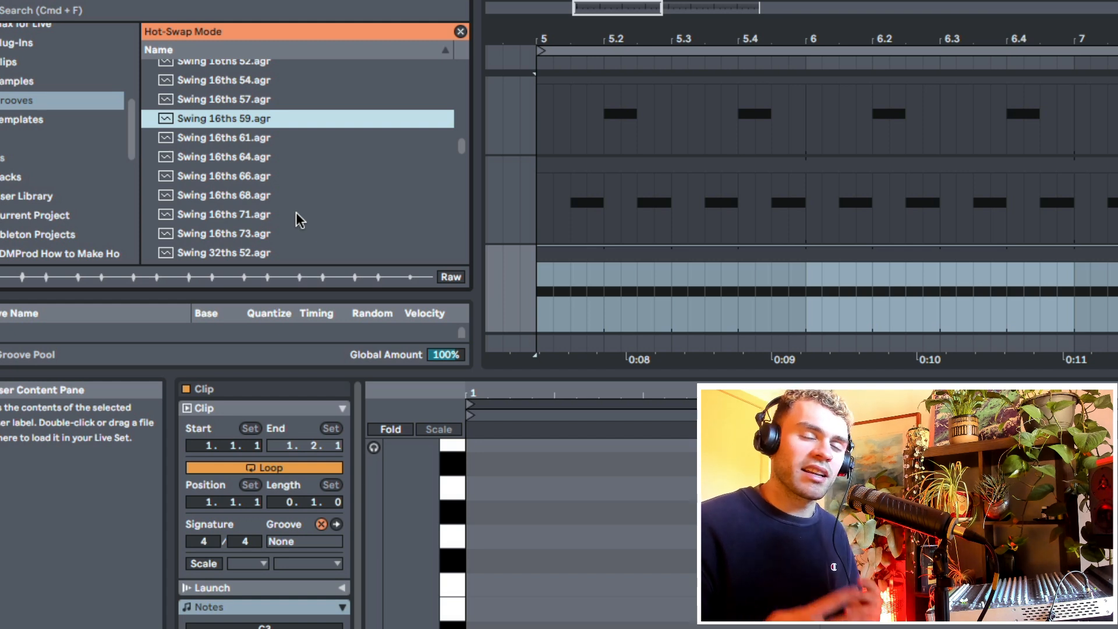
- Apply the Swing 16ths 64 groove to the 16th Hihat clip and take the track out of solo
left_click(228, 158)
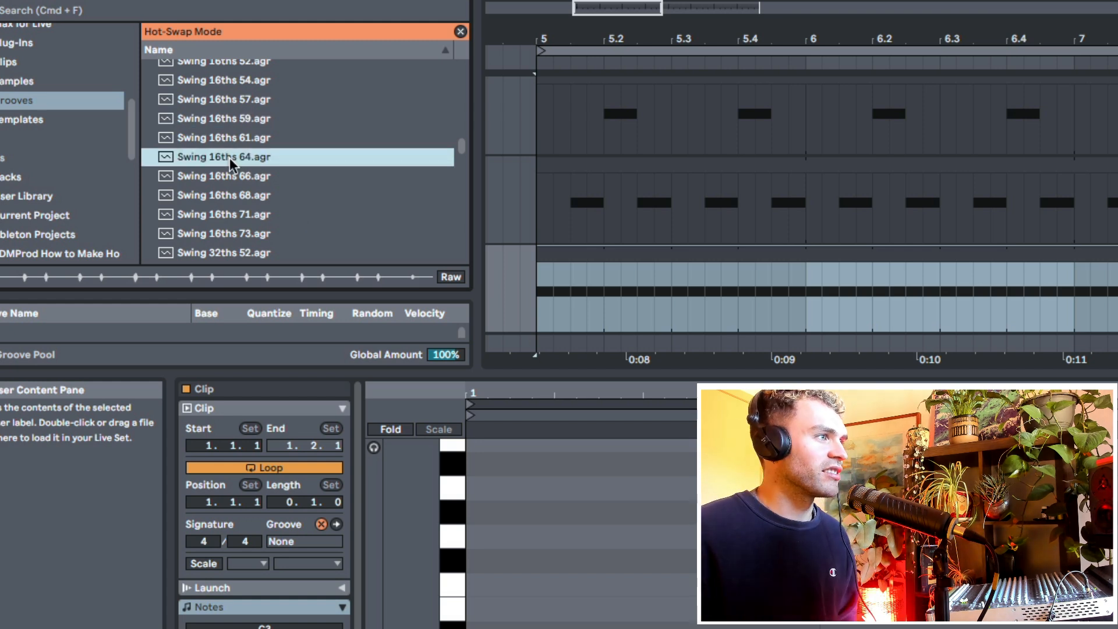
double_click(226, 158)
left_click(295, 538)
left_click(296, 538)
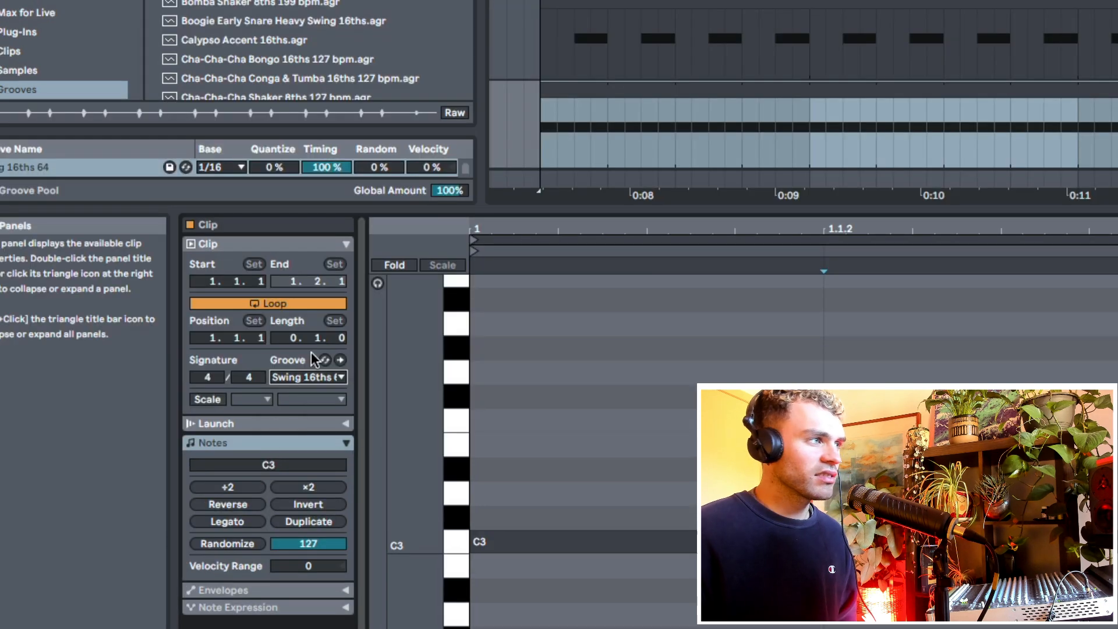
left_click(298, 382)
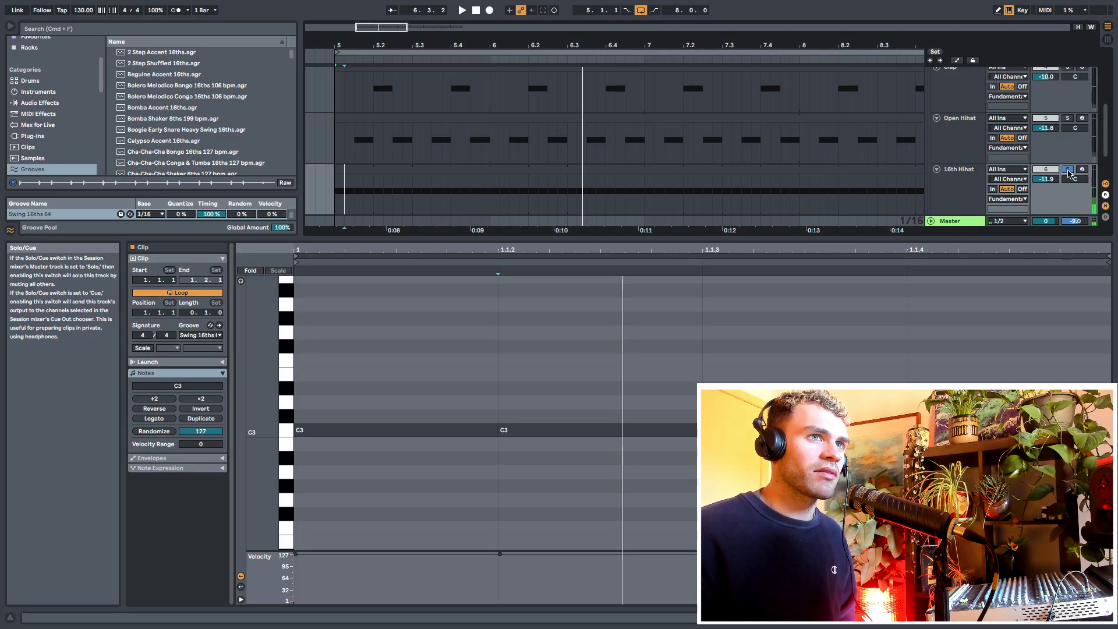
left_click(1067, 172)
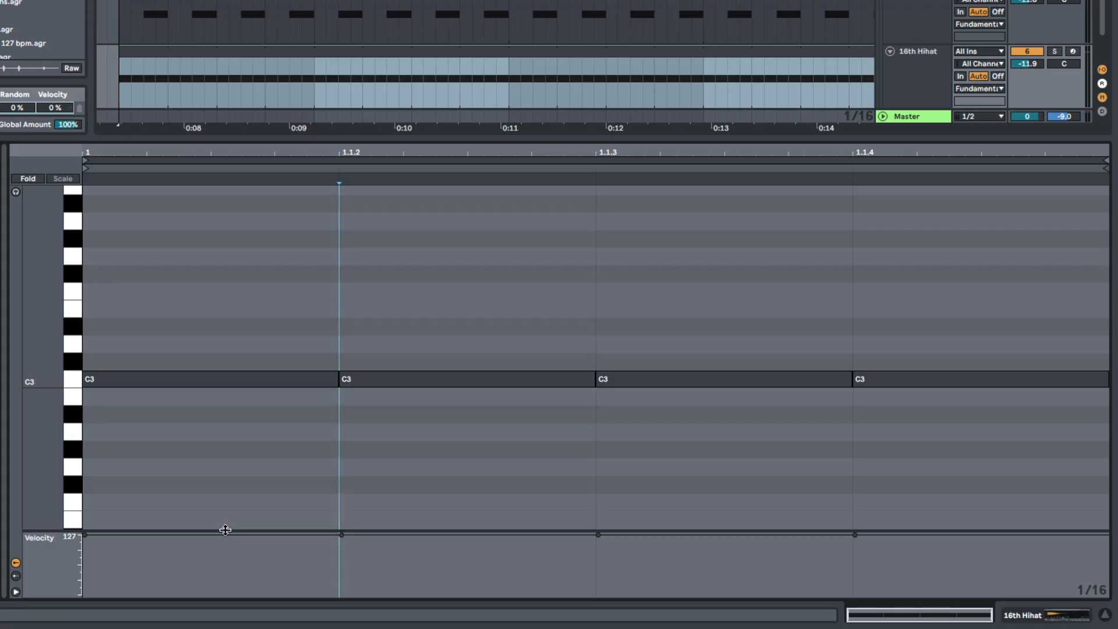
- Enlarge the clip's velocity lane and set the four hihat notes' velocities to about 32, 70, 34 and 80
left_click_drag(225, 530, 237, 550)
left_click_drag(422, 412, 422, 494)
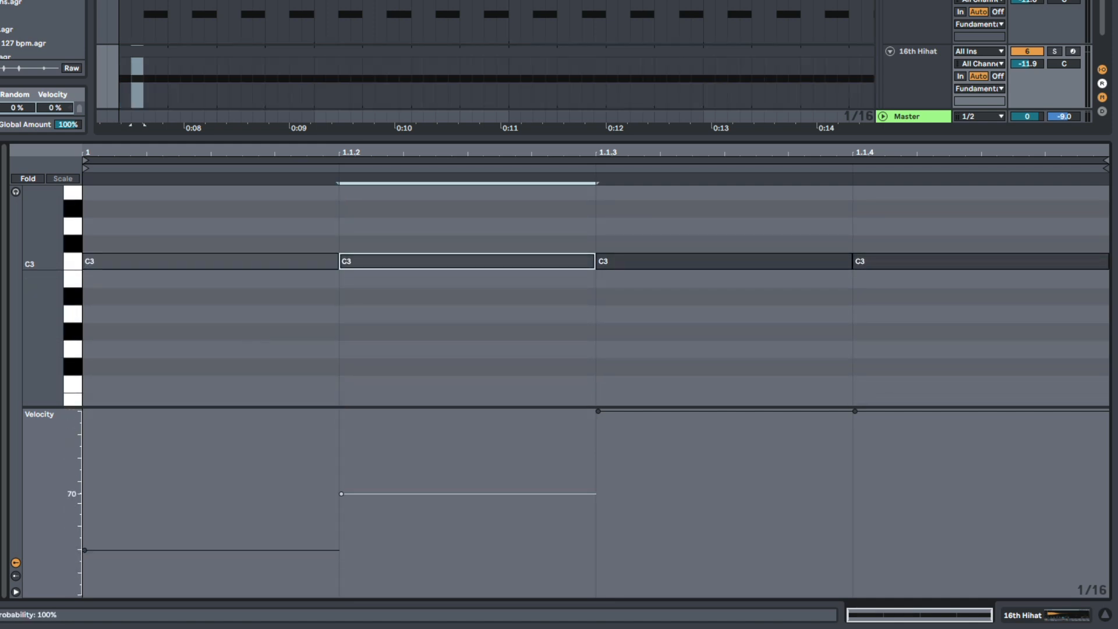
left_click_drag(618, 420, 618, 547)
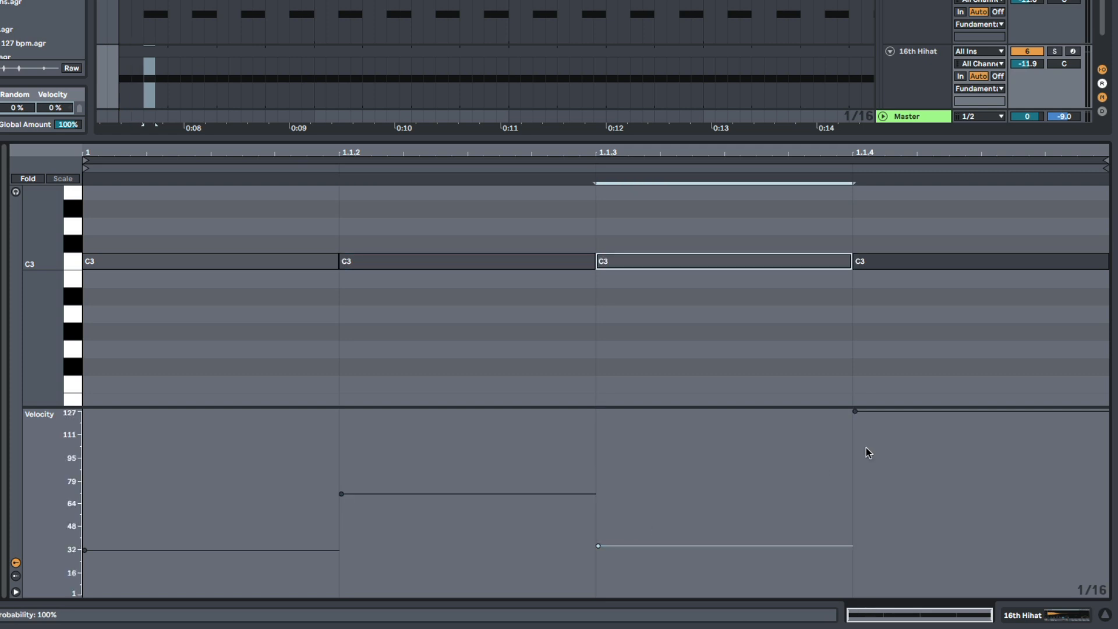
mouse_move(875, 408)
left_mouse_down()
mouse_move(876, 418)
mouse_move(877, 409)
left_mouse_up()
left_click_drag(878, 417, 838, 480)
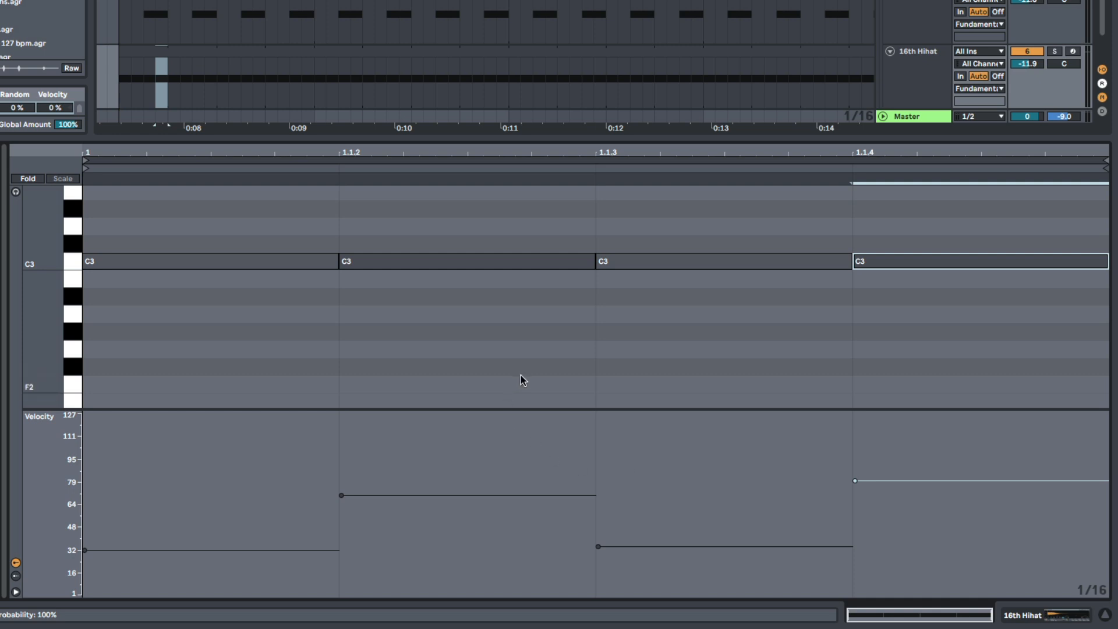
- Raise the second and fourth hihat notes' velocities, lower the third slightly, and play back the groove
left_click_drag(349, 473, 349, 447)
left_click_drag(630, 563, 630, 571)
left_click_drag(895, 487, 897, 459)
key("space")
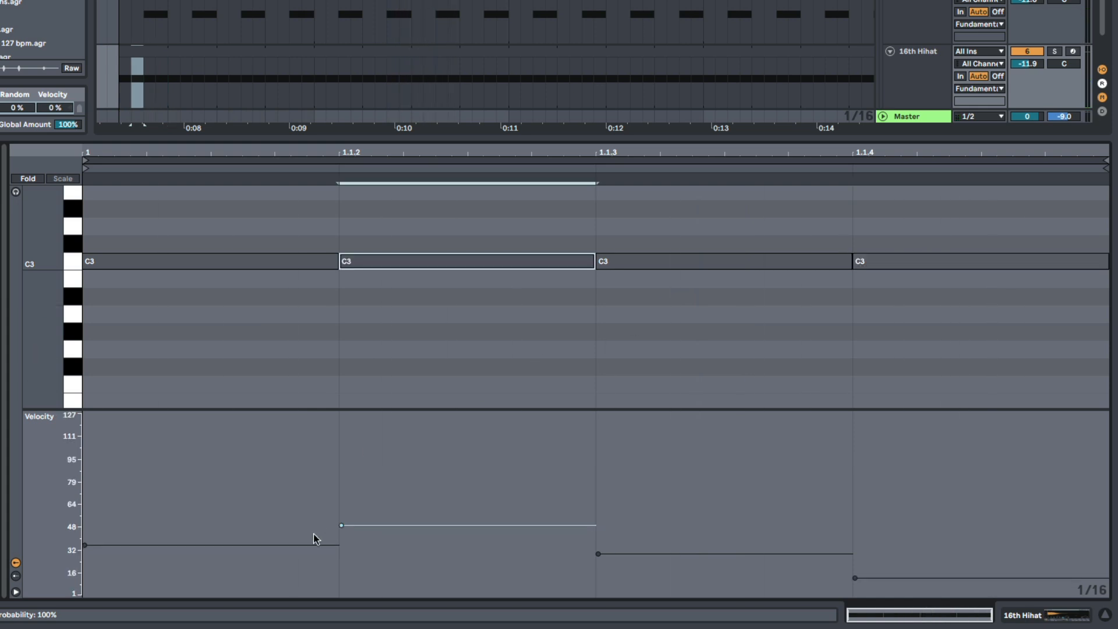
- Set the second, third and fourth hihat notes' velocities to about 17, 34 and 107, and raise the first note's velocity during playback
left_click_drag(314, 544, 317, 492)
left_click_drag(382, 526, 432, 566)
left_click_drag(655, 553, 669, 546)
left_click_drag(873, 579, 681, 460)
left_click_drag(233, 493, 233, 526)
left_click_drag(913, 455, 914, 439)
key("space")
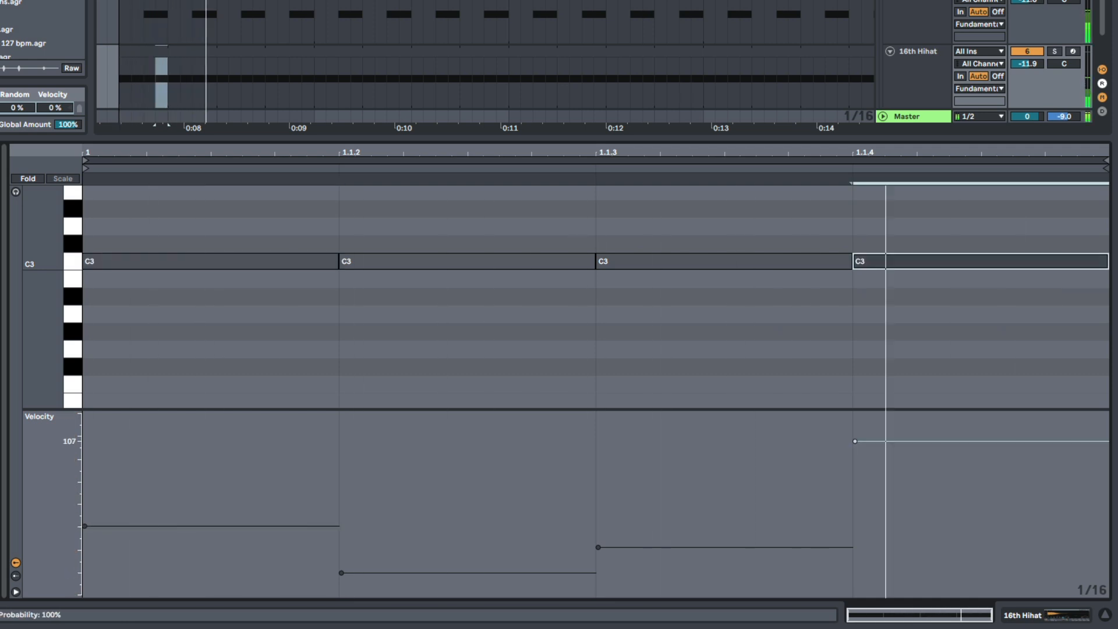
left_click_drag(292, 525, 292, 483)
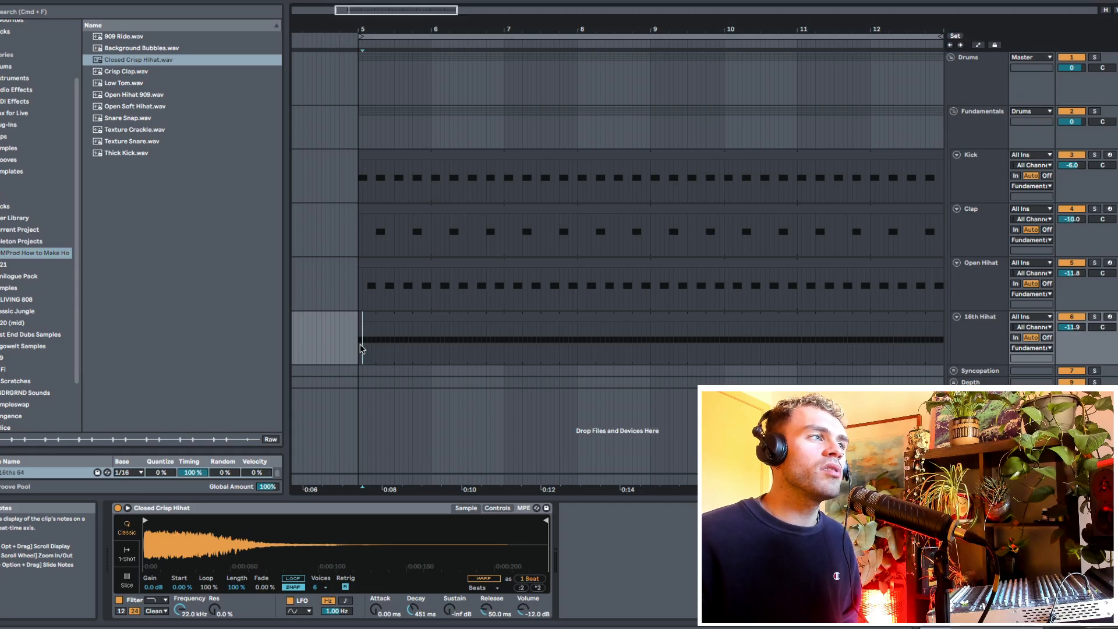
- Collapse the Fundamentals group and expand the Syncopation group
left_click_drag(361, 349, 358, 304)
left_click_drag(360, 354, 578, 354)
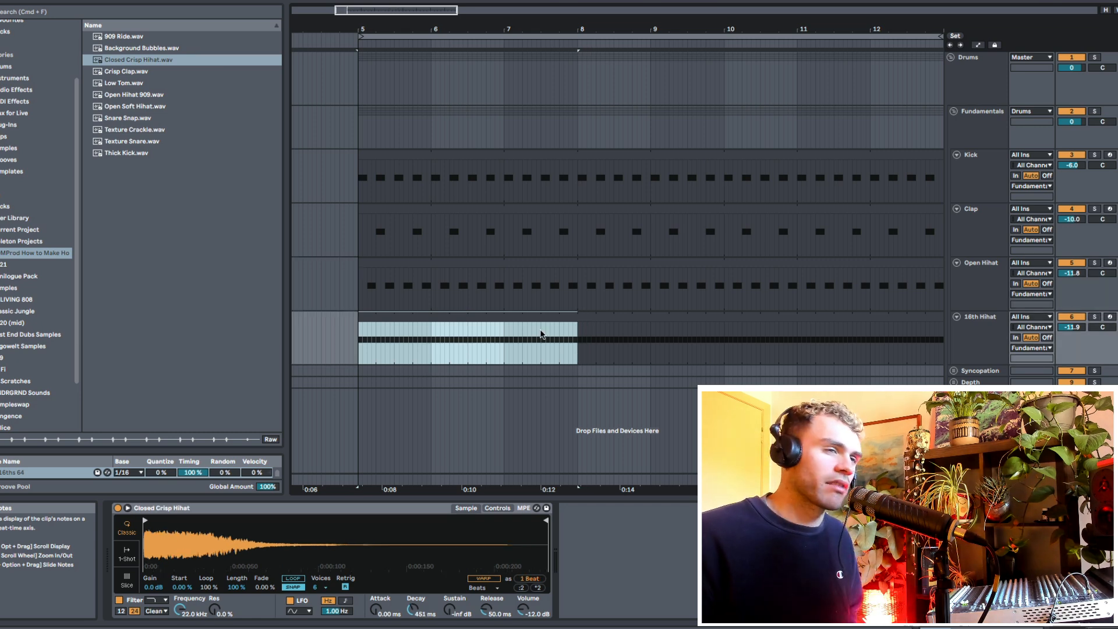
left_click(954, 120)
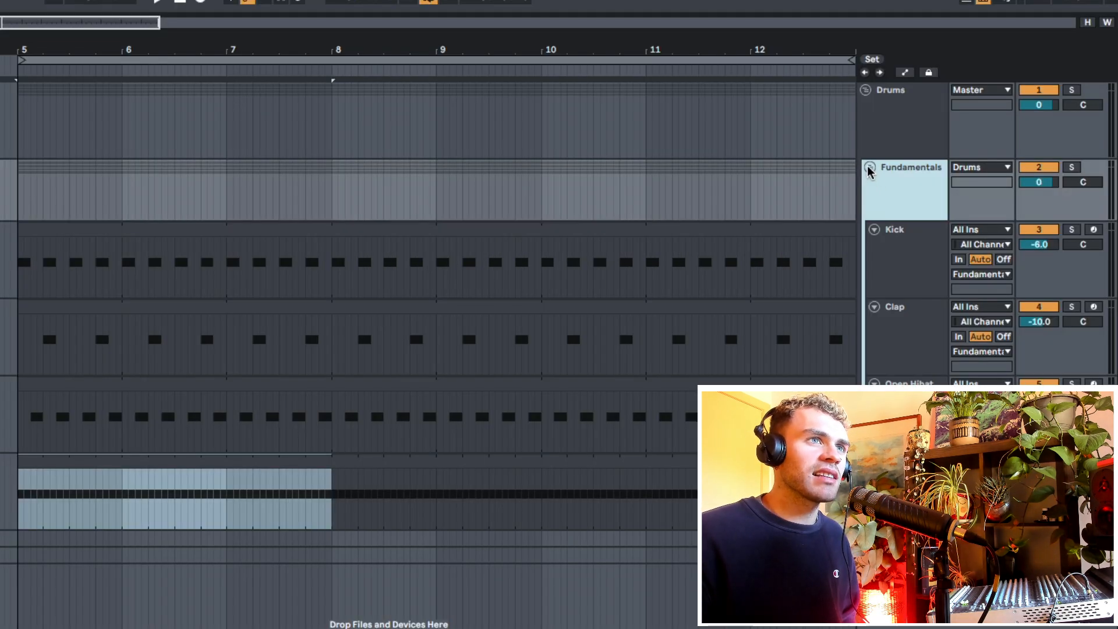
left_click(870, 169)
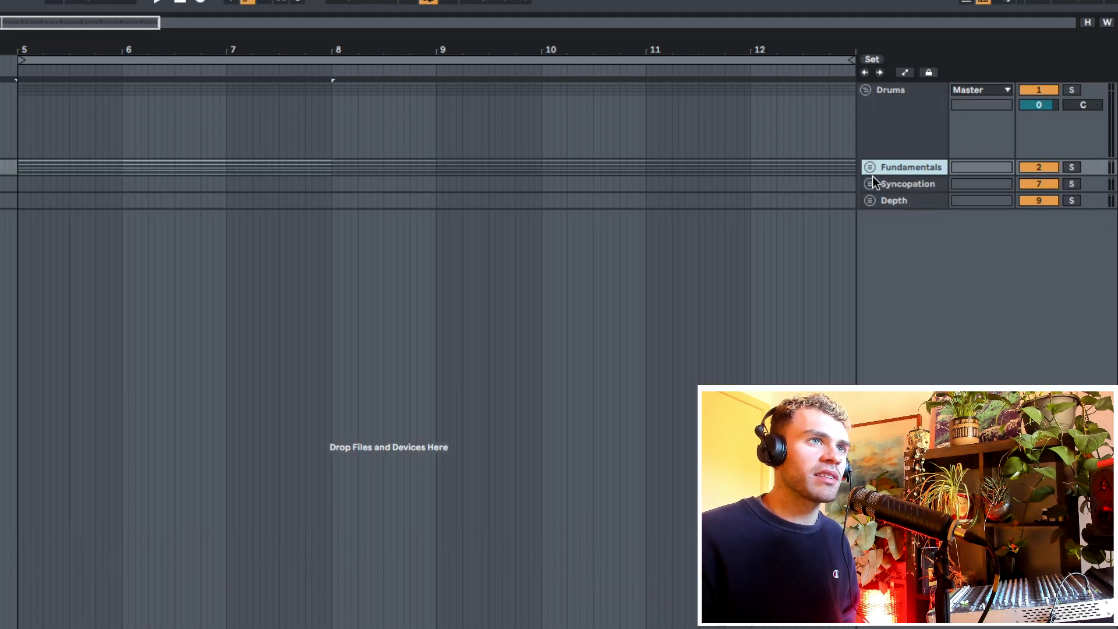
left_click(891, 182)
left_click(870, 184)
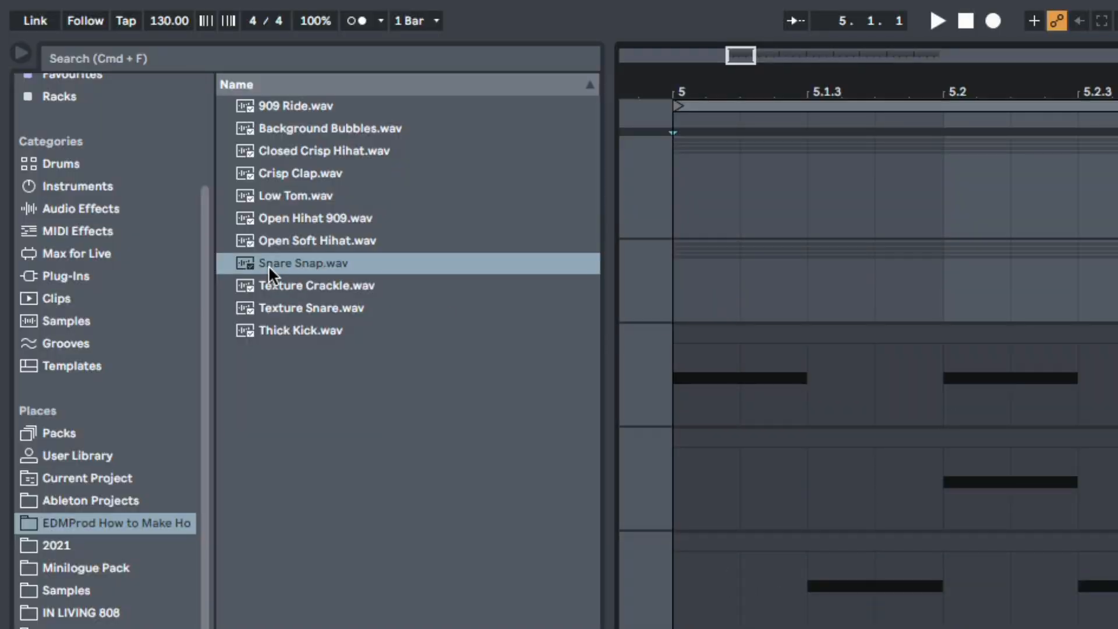
- Place Snare Snap.wav at bar 5 on the track in the Syncopation group and set the insert marker at 5.1.4
left_click_drag(268, 263, 751, 268)
left_click_drag(434, 389, 435, 389)
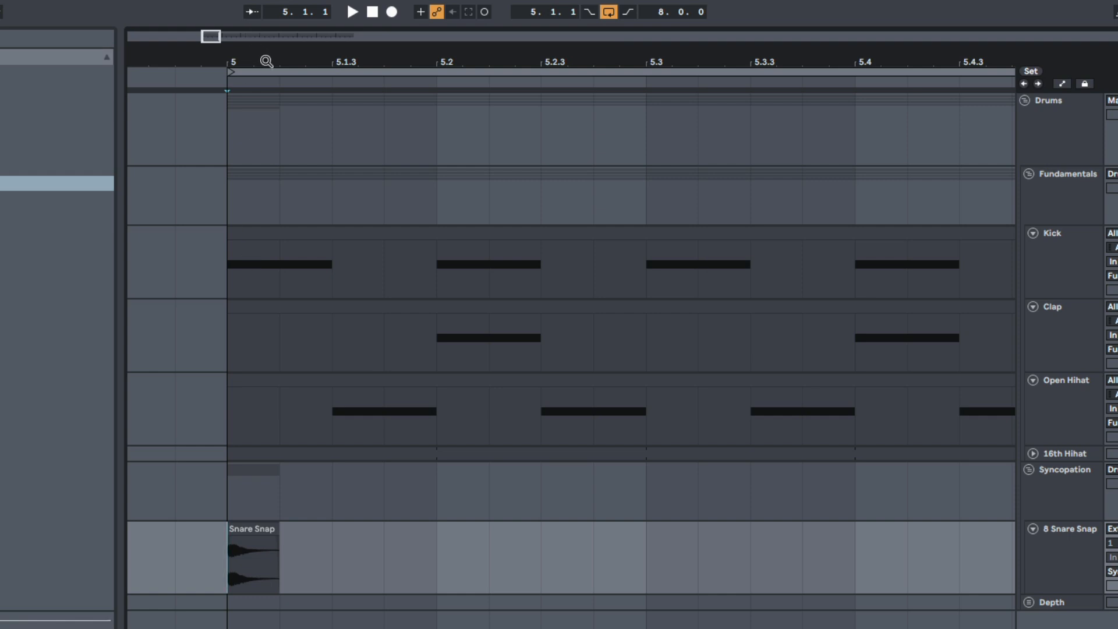
left_click_drag(267, 61, 273, 87)
left_click_drag(227, 266, 682, 434)
left_click(383, 530)
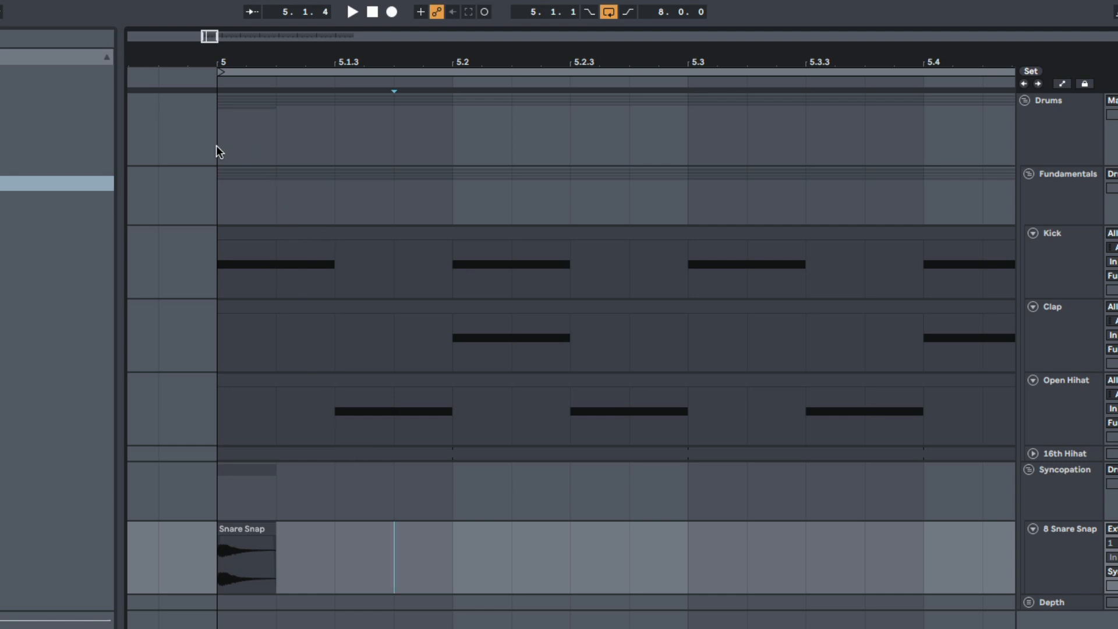
- Mark out the quarter-note beats of bar 5 across all the drum tracks with time selections
left_click_drag(216, 146, 291, 141)
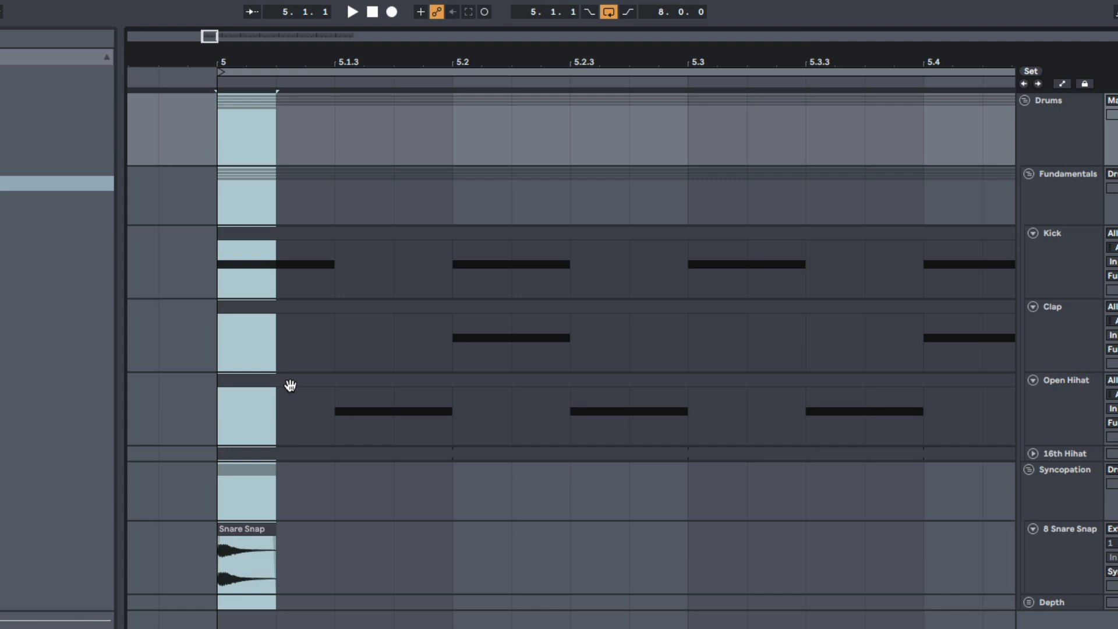
left_click_drag(213, 151, 256, 144)
left_click_drag(462, 150, 529, 251)
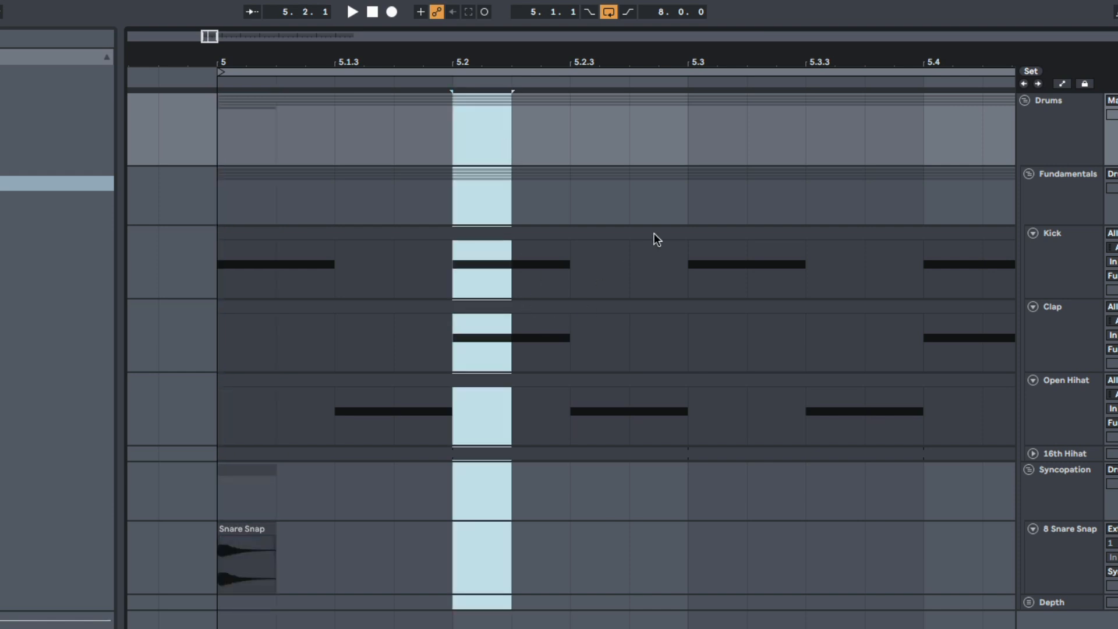
left_click_drag(699, 135, 697, 385)
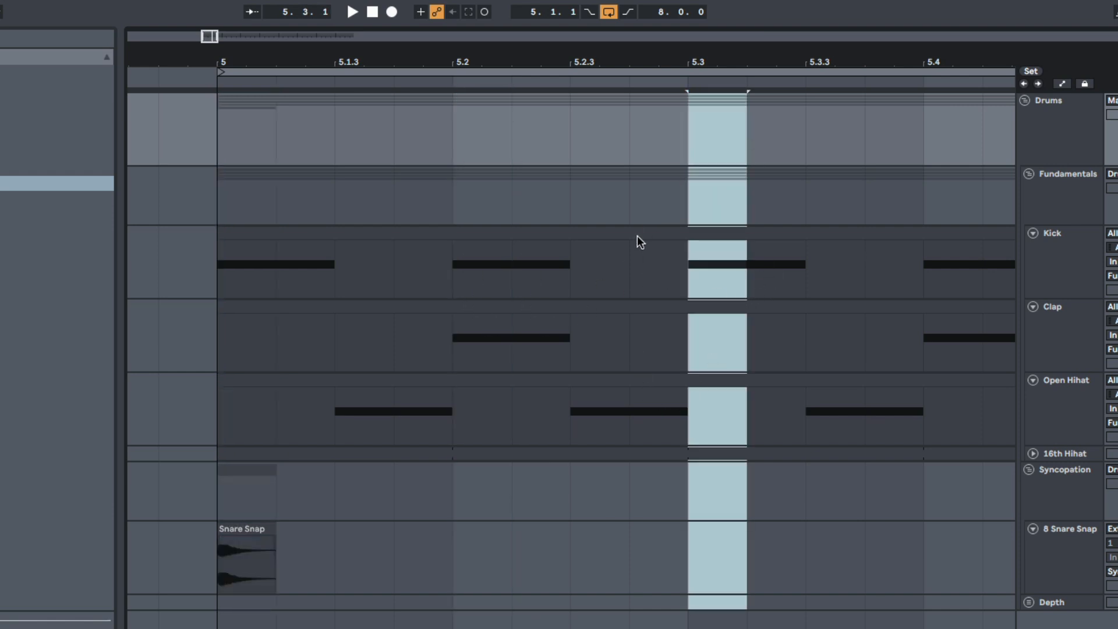
left_click_drag(223, 137, 473, 143)
left_click(257, 155)
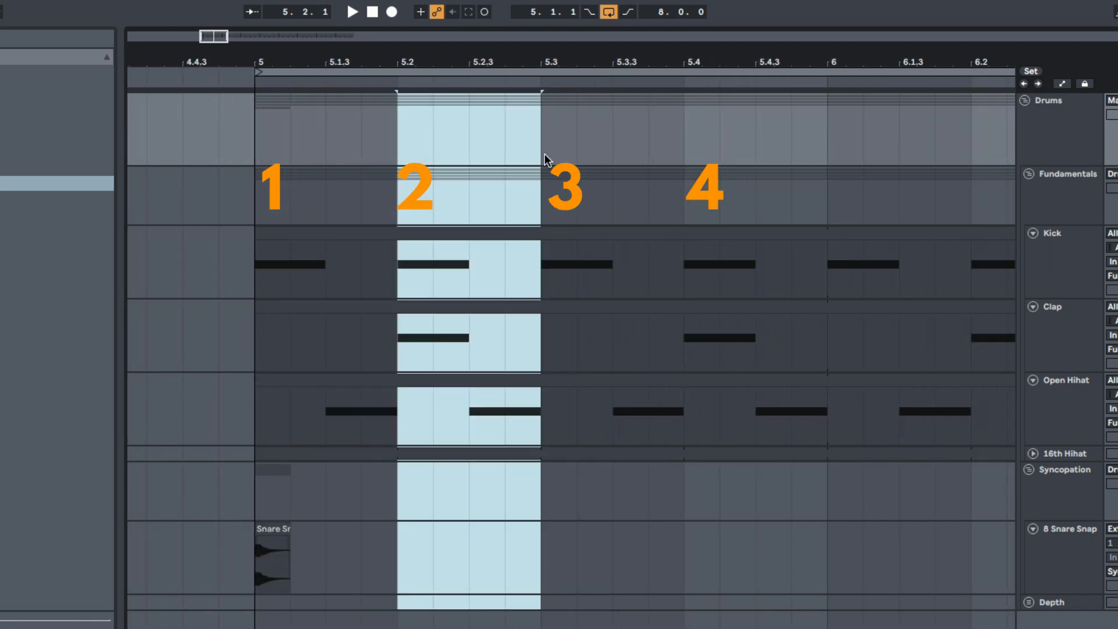
left_click_drag(566, 154, 819, 143)
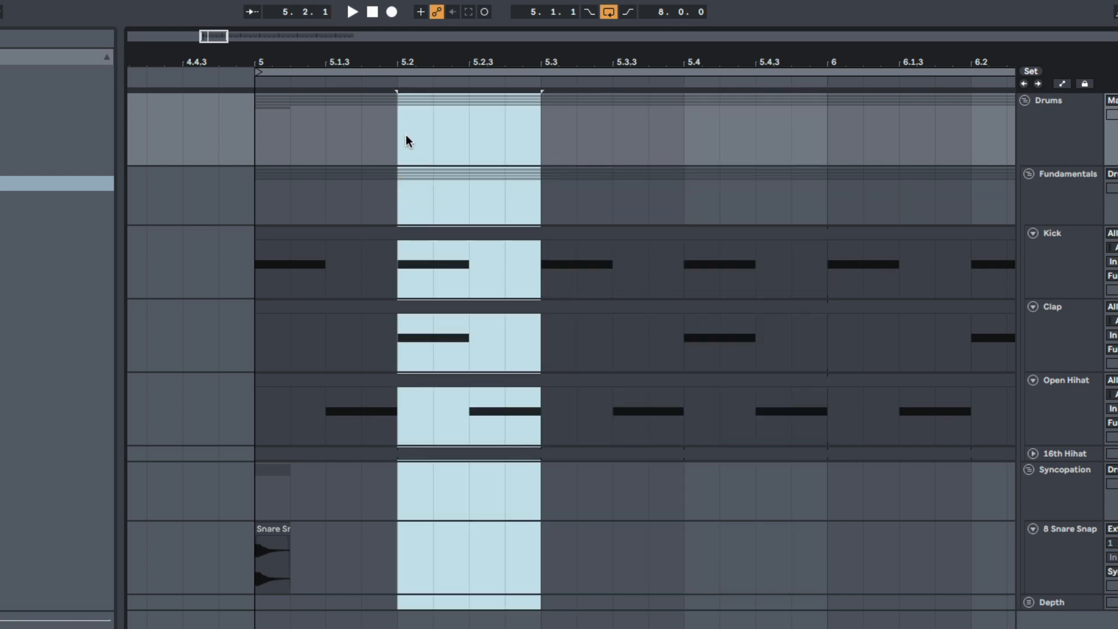
left_click_drag(406, 134, 271, 137)
- Mark out the sixteenth-note subdivisions of bar 5's first beat across the drum tracks, ending with the slot at 5.1.4
left_click_drag(301, 63, 331, 108)
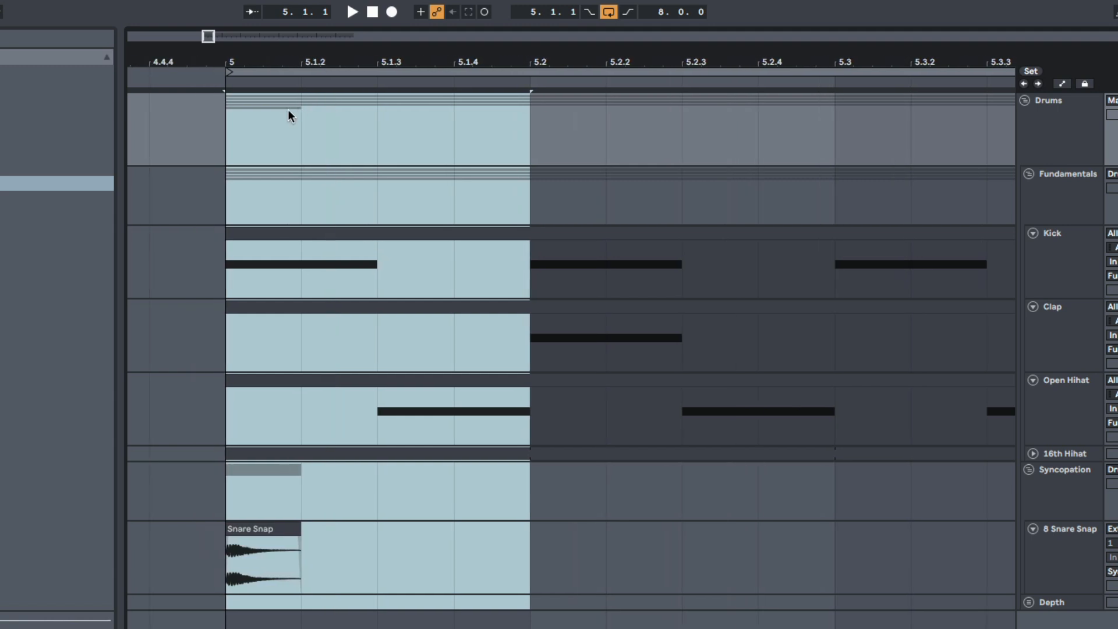
left_click_drag(240, 117, 297, 127)
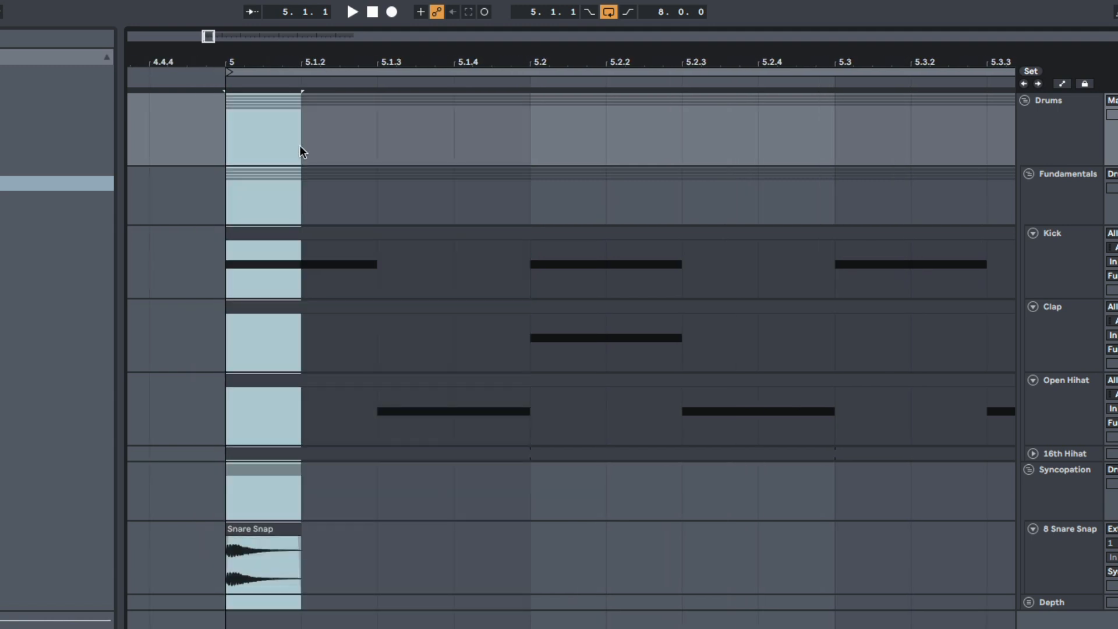
left_click_drag(383, 145, 460, 138)
left_click_drag(406, 450, 530, 433)
left_click(378, 139)
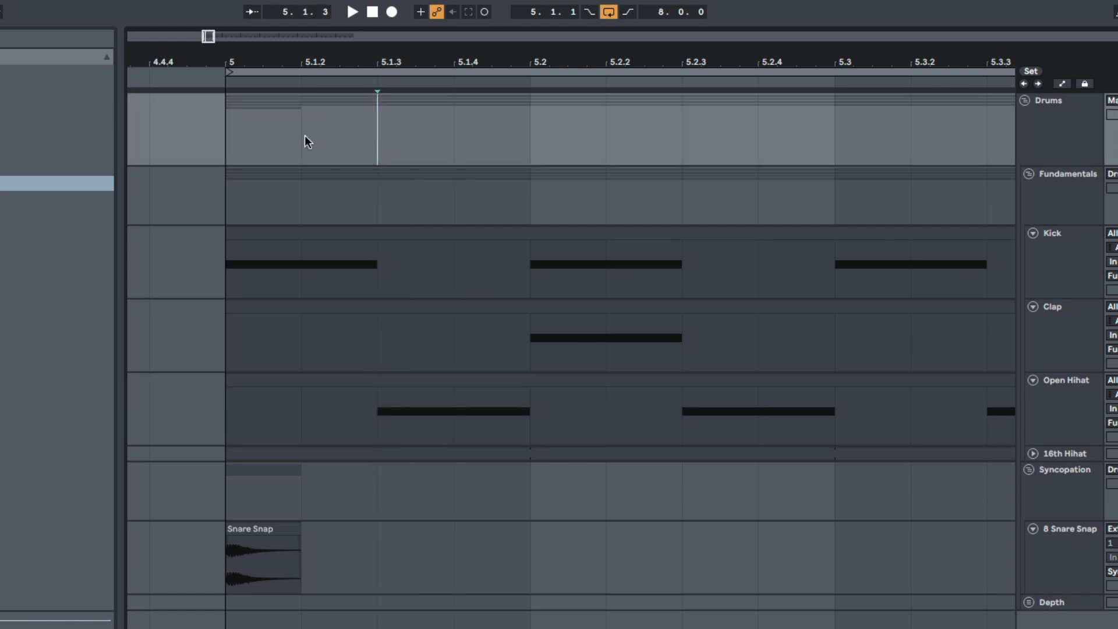
left_click_drag(304, 136, 351, 135)
left_click(468, 140)
left_click_drag(474, 142, 530, 340)
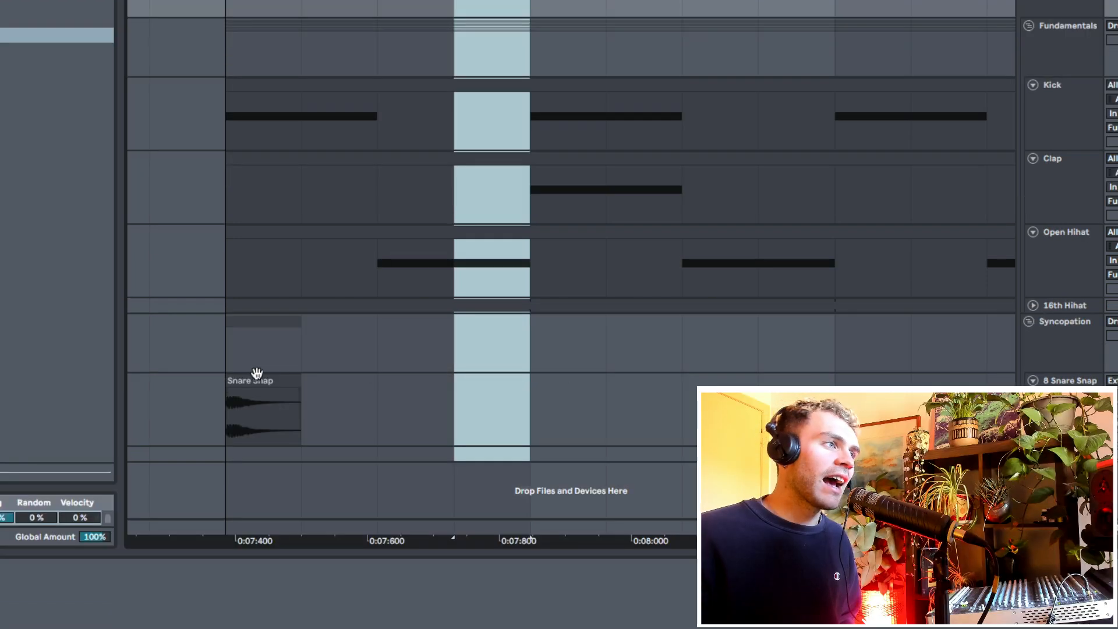
- Move the Snare Snap clip from the start of bar 5 to 5.1.4
left_click_drag(255, 526, 322, 533)
left_click_drag(322, 386, 467, 399)
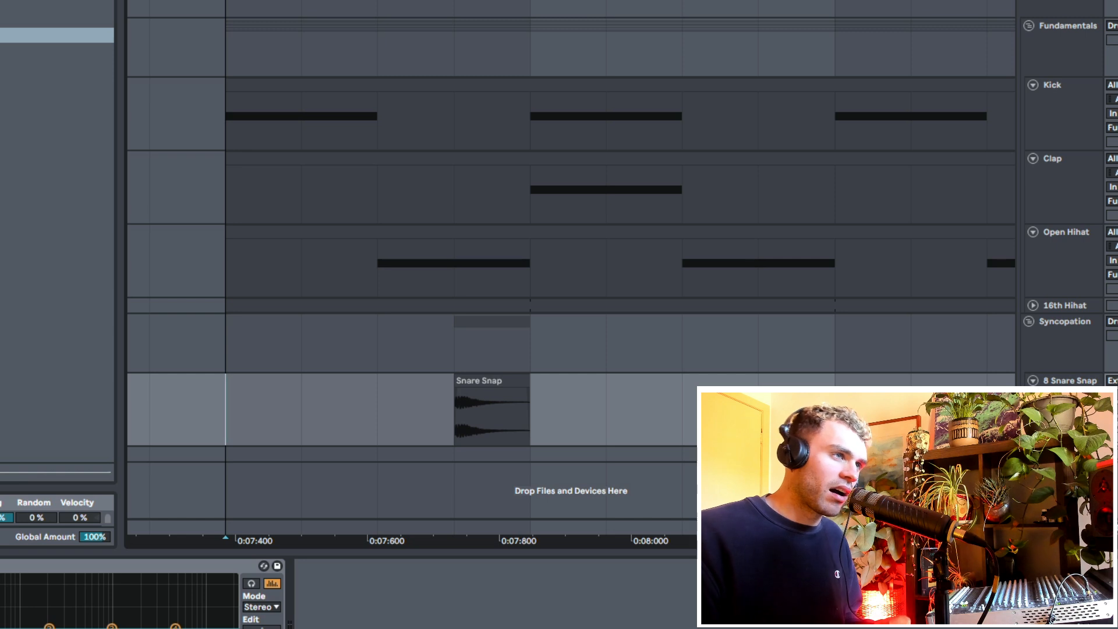
left_click_drag(415, 2, 322, 1)
- Cut the Snare Snap clip and play the groove from bar 5 without it
left_click(355, 380)
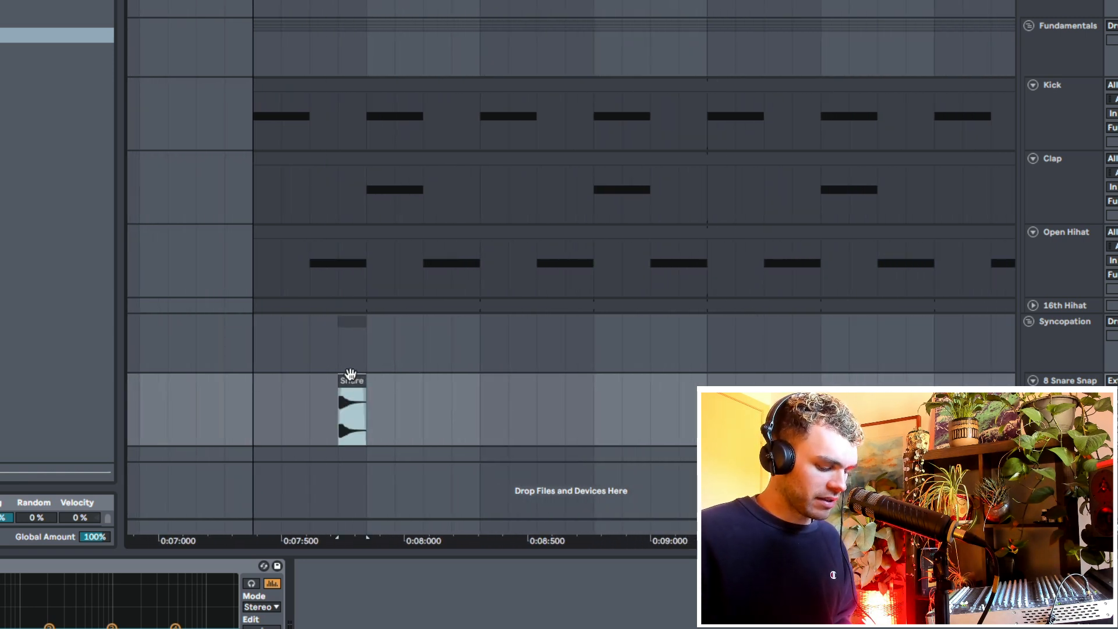
left_click(243, 428)
left_click_drag(398, 2, 337, 0)
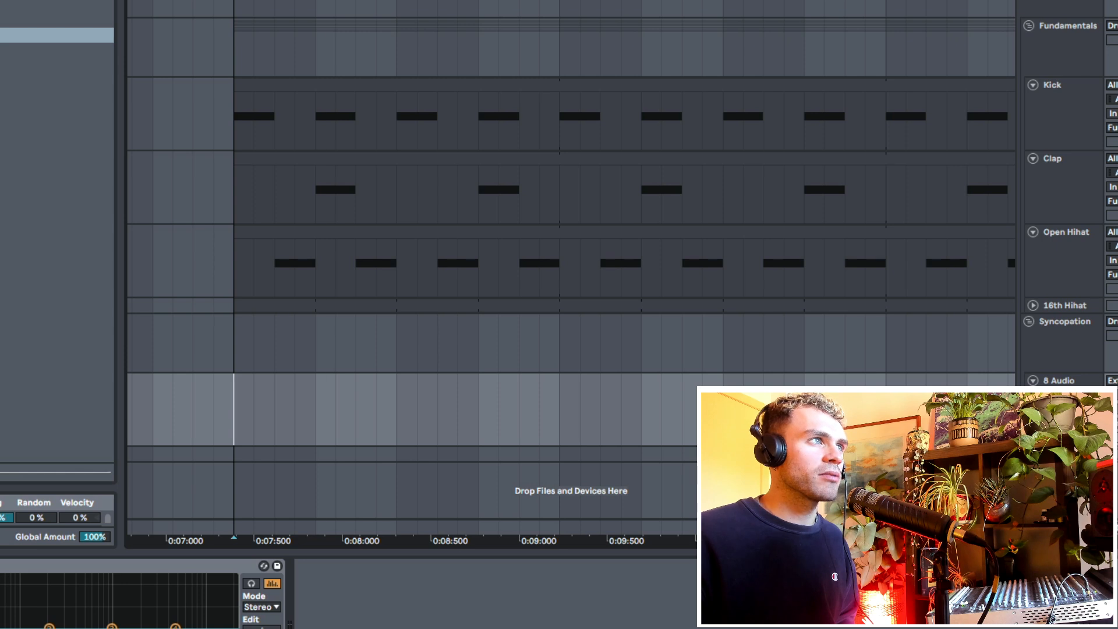
left_click_drag(234, 1, 180, 1)
key("space")
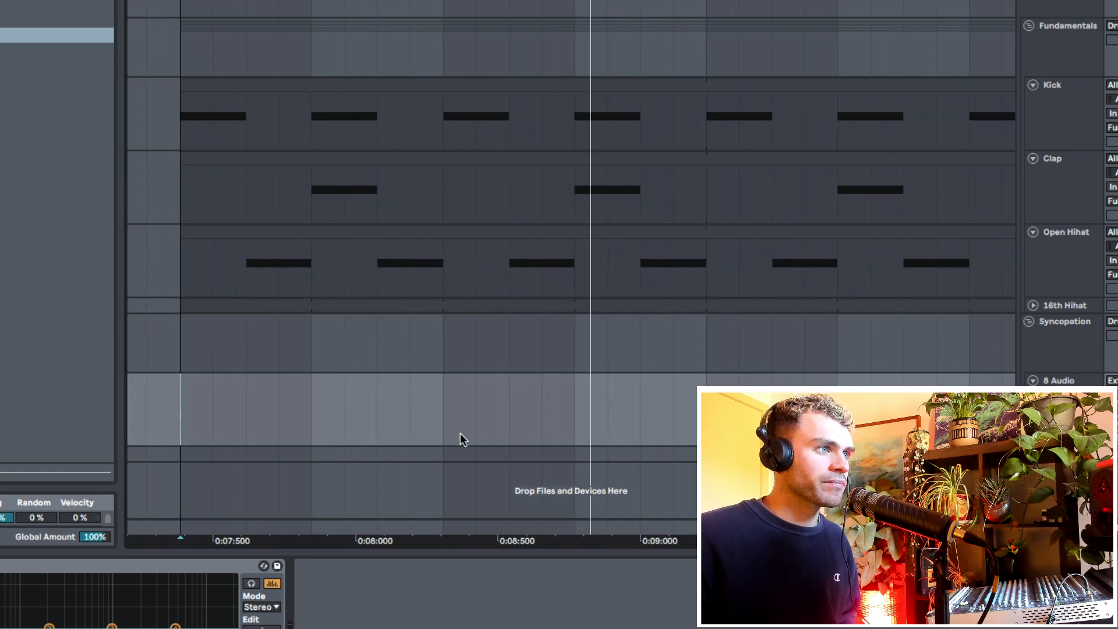
key("space")
- Place the Snare Snap clip at 5.2.4 and play back the groove from bar 5
left_click(410, 425)
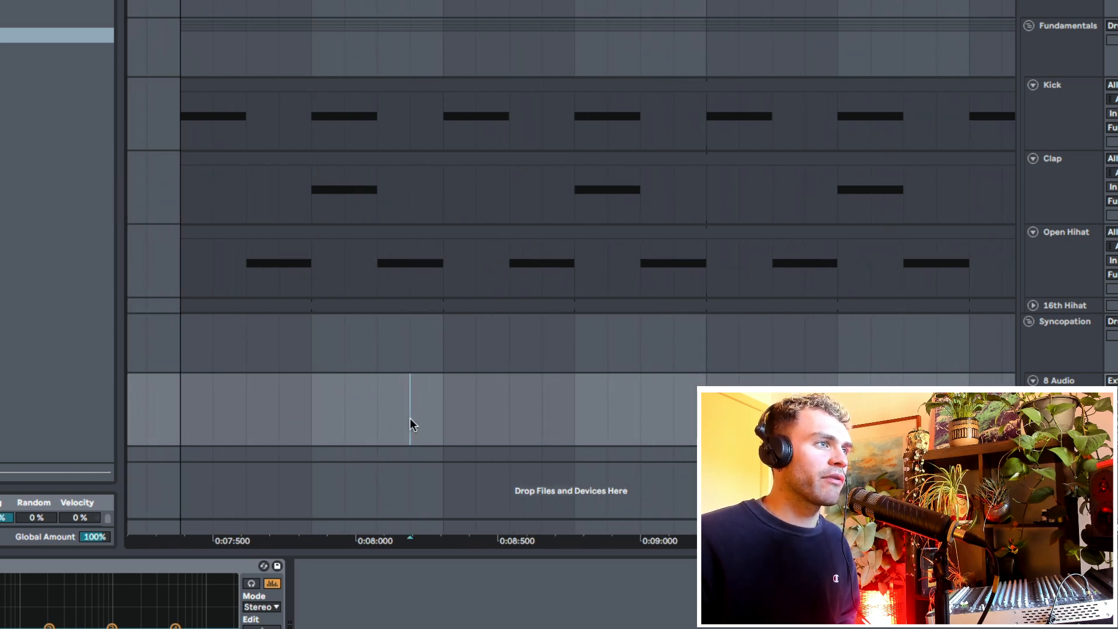
mouse_move(309, 431)
left_mouse_down()
mouse_move(417, 433)
mouse_move(435, 455)
left_mouse_up()
key("super+z")
left_click(184, 417)
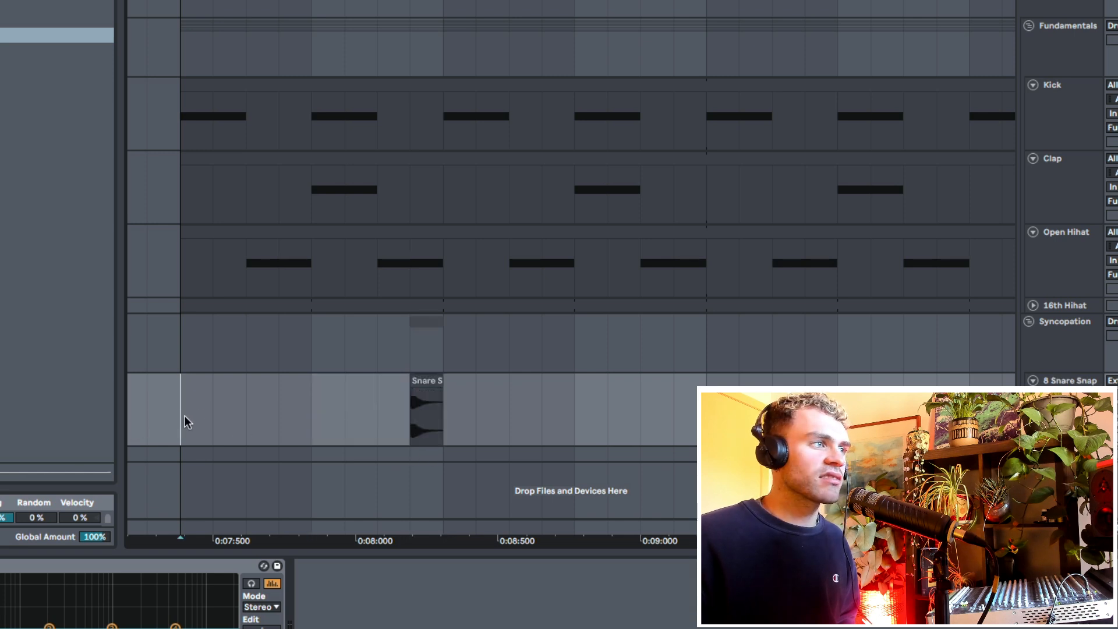
key("space")
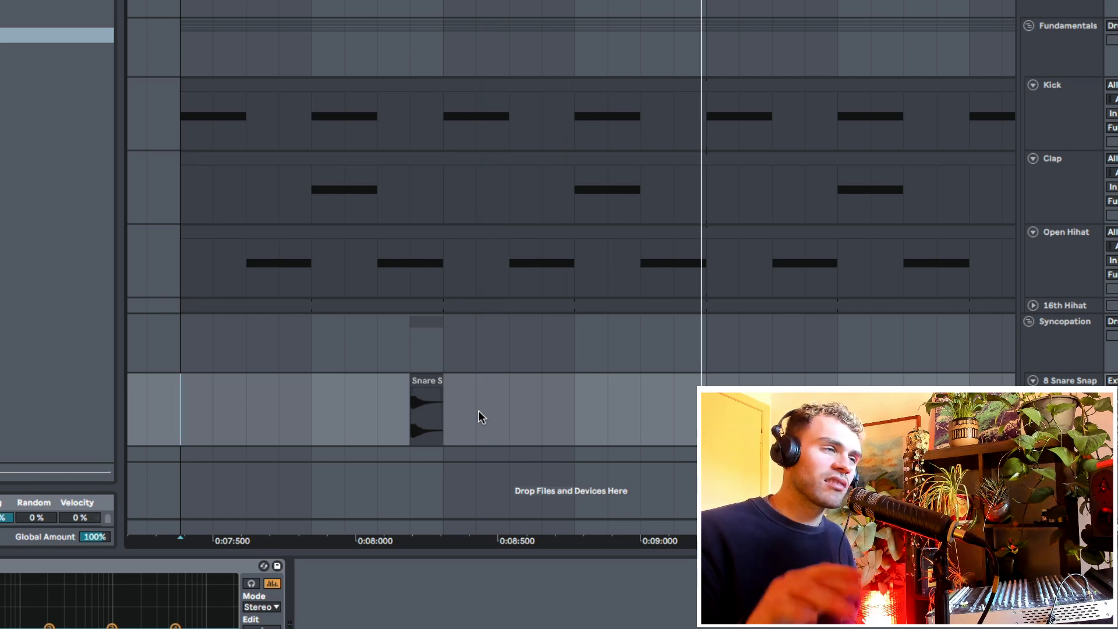
left_click_drag(385, 256, 438, 259)
left_click_drag(451, 132, 504, 133)
left_click(177, 417)
key("space")
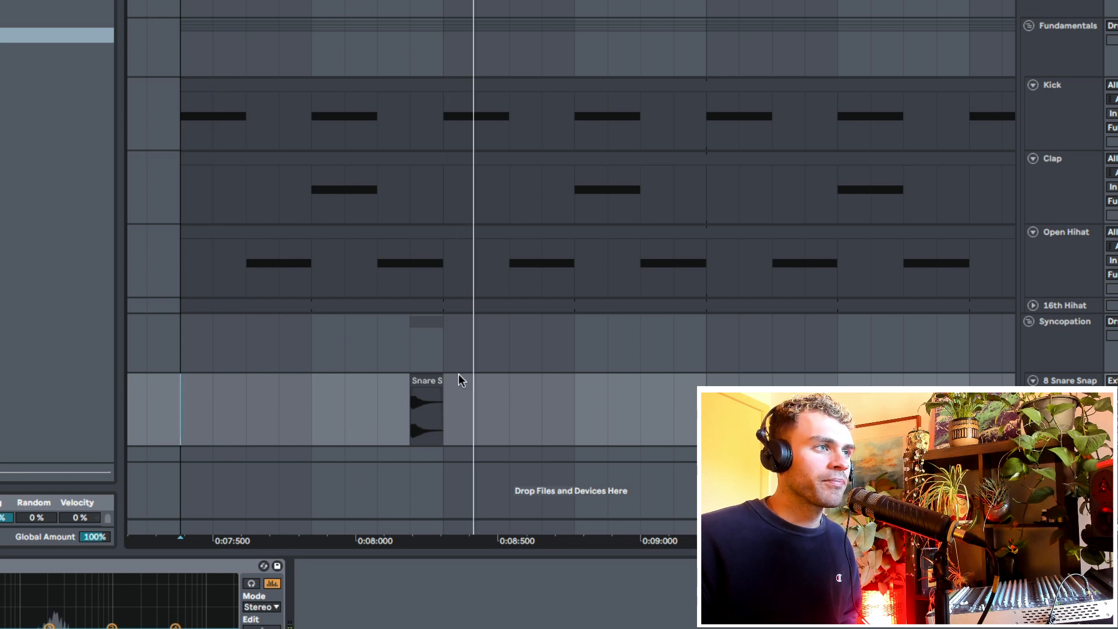
- Stop playback and mark other sixteenth-note spots on the Snare Snap track, ending with the slot at 5.4.4
left_click(425, 411)
key("space")
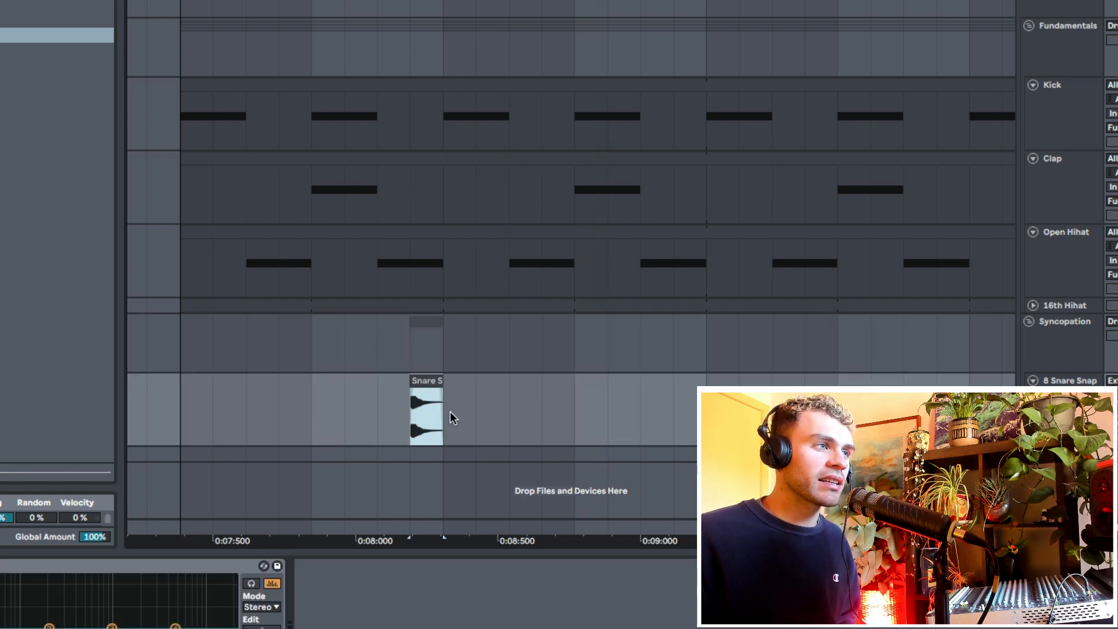
left_click_drag(352, 425, 376, 425)
left_click(431, 430)
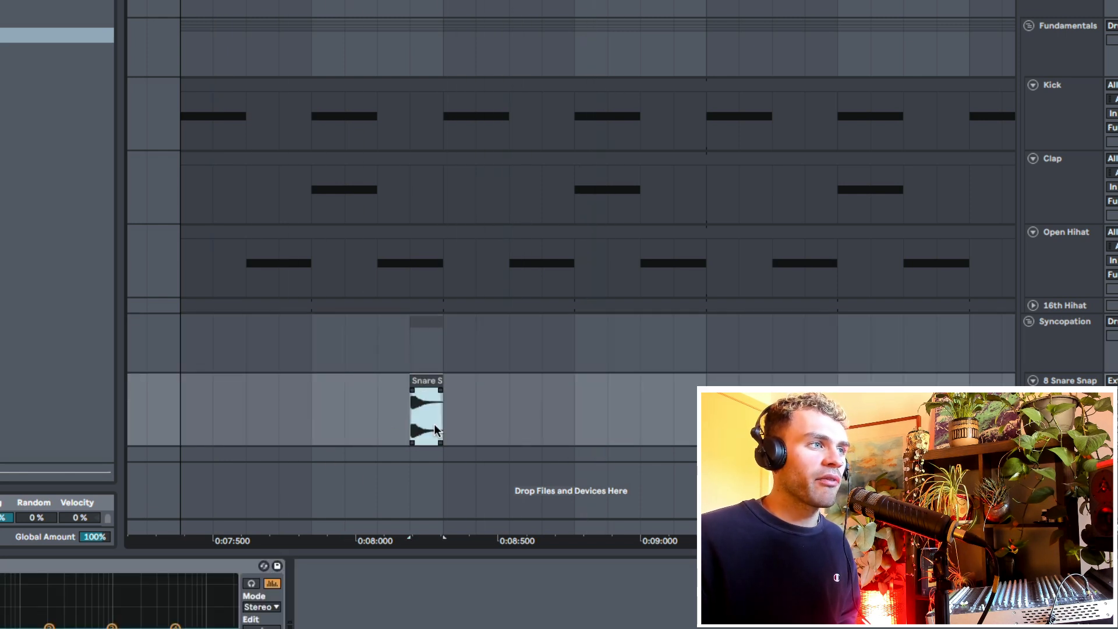
left_click_drag(476, 432, 696, 430)
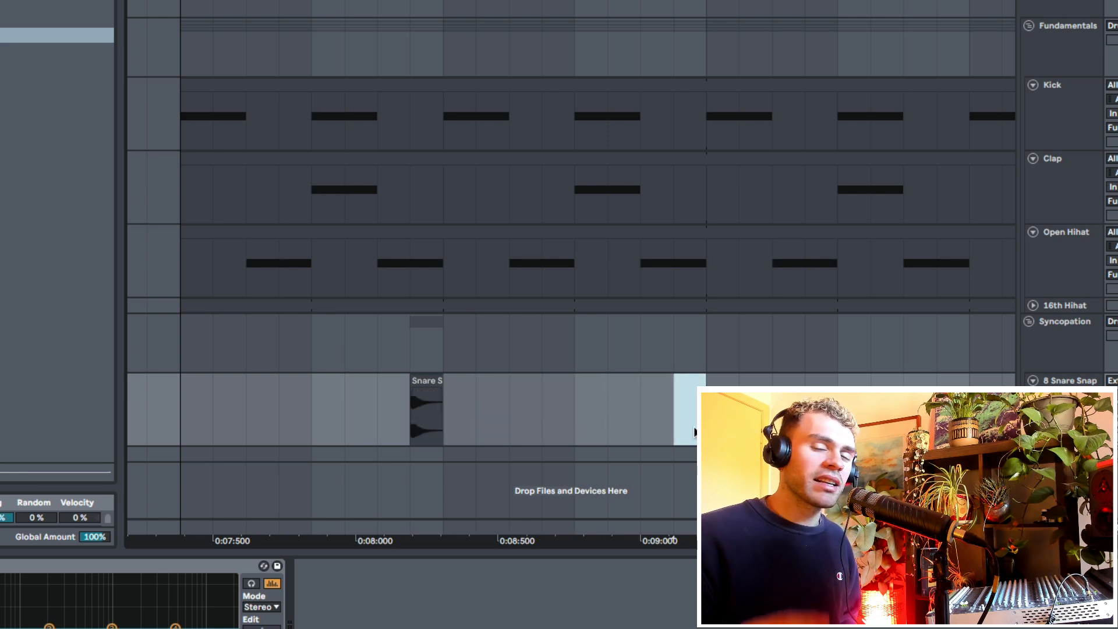
- Nudge the Snare Snap clip slightly late, just off the grid line at 5.2.4
left_click_drag(391, 1, 391, 33)
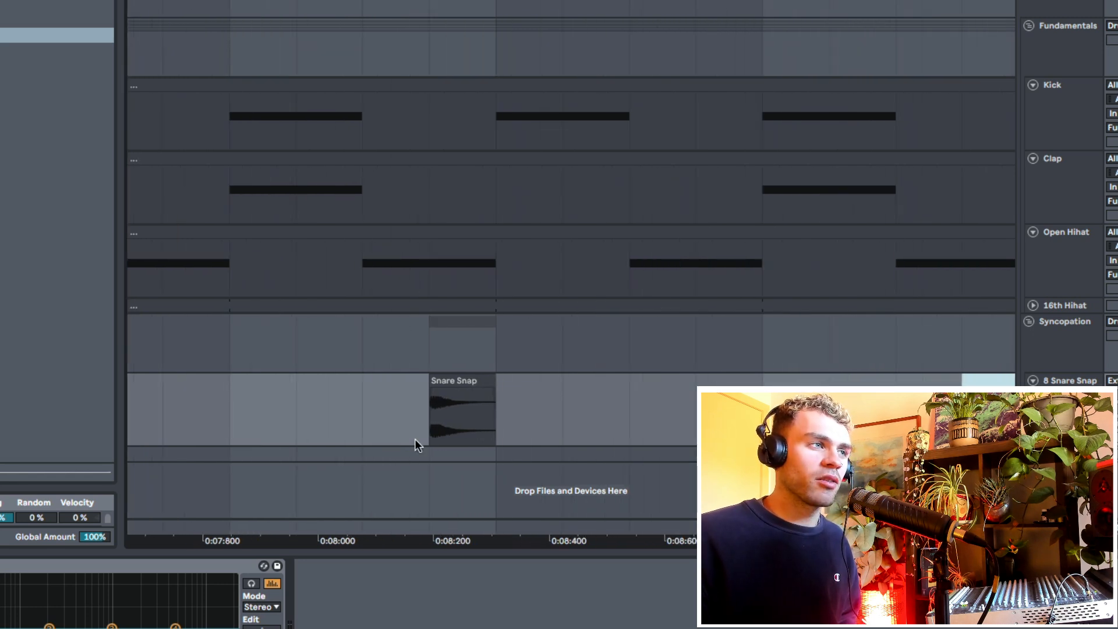
left_click(446, 382)
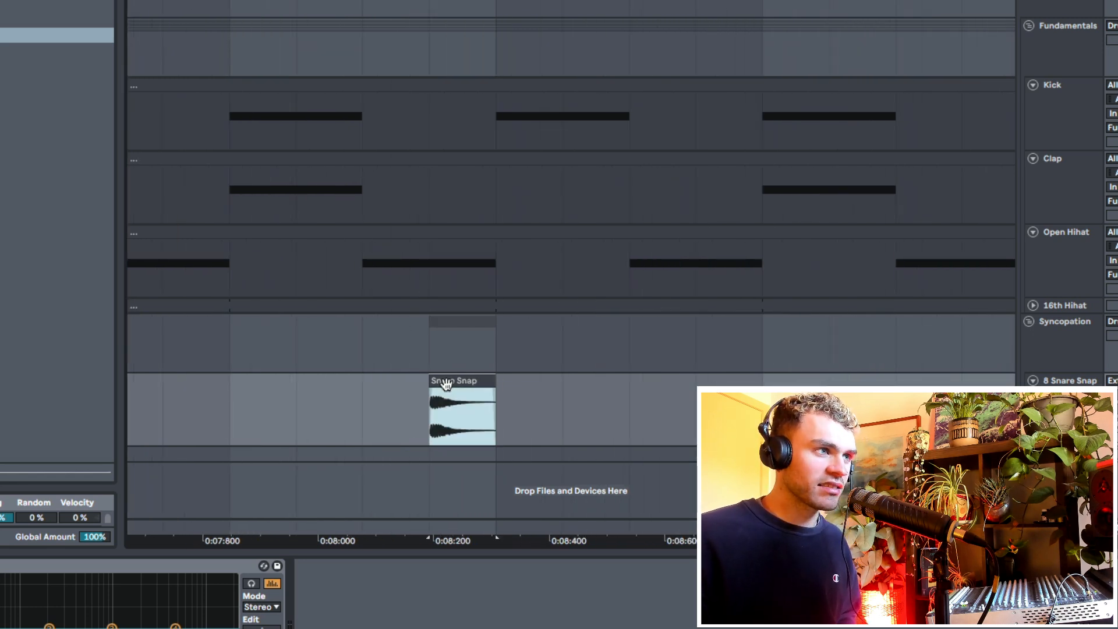
left_click_drag(450, 382, 459, 383)
left_click(431, 441)
left_click(457, 382)
- Copy the late Snare Snap clip together with the small gap before it and paste it at 5.3.2
left_click_drag(421, 428, 522, 434)
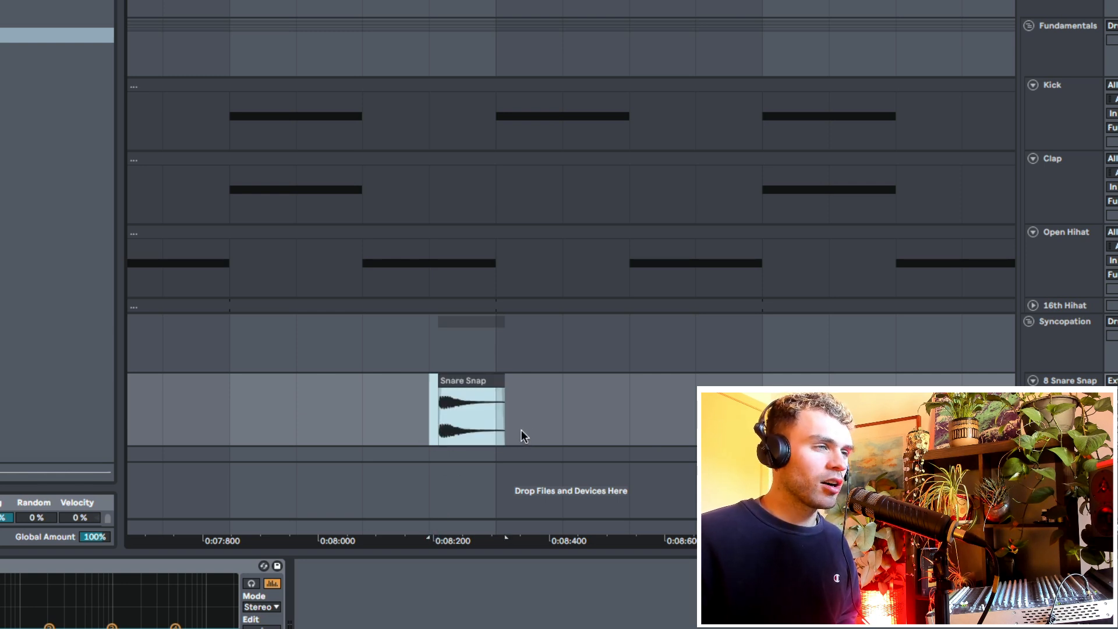
left_click(554, 421)
key("ctrl+v")
- Play back the groove from bar 5 with both Snare Snap hits
left_click(382, 421)
scroll(446, 157, "down", 5)
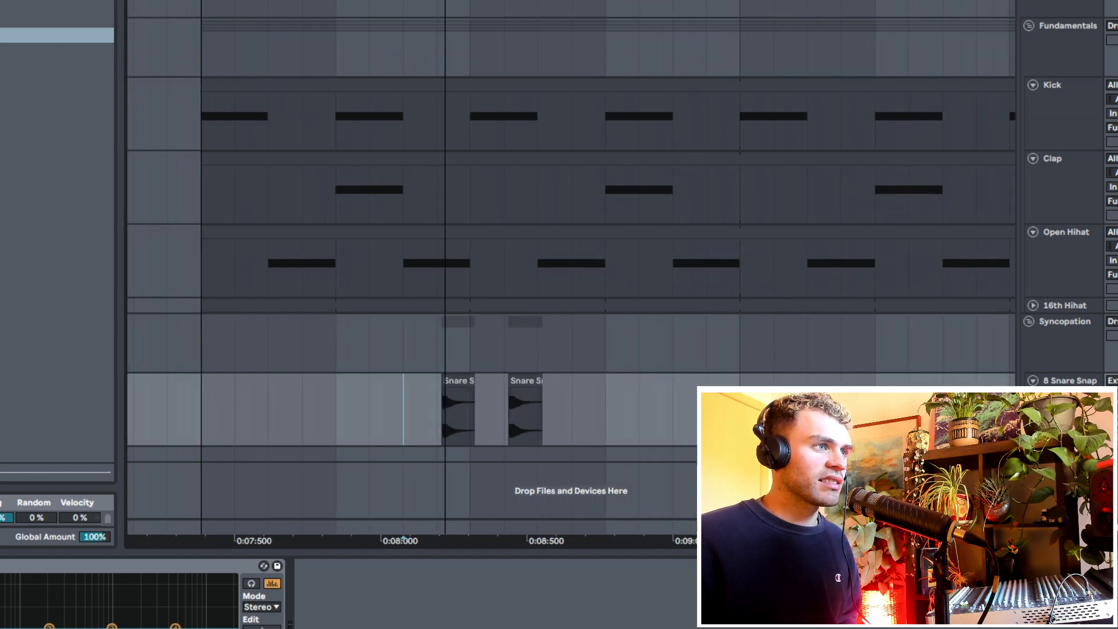
key("space")
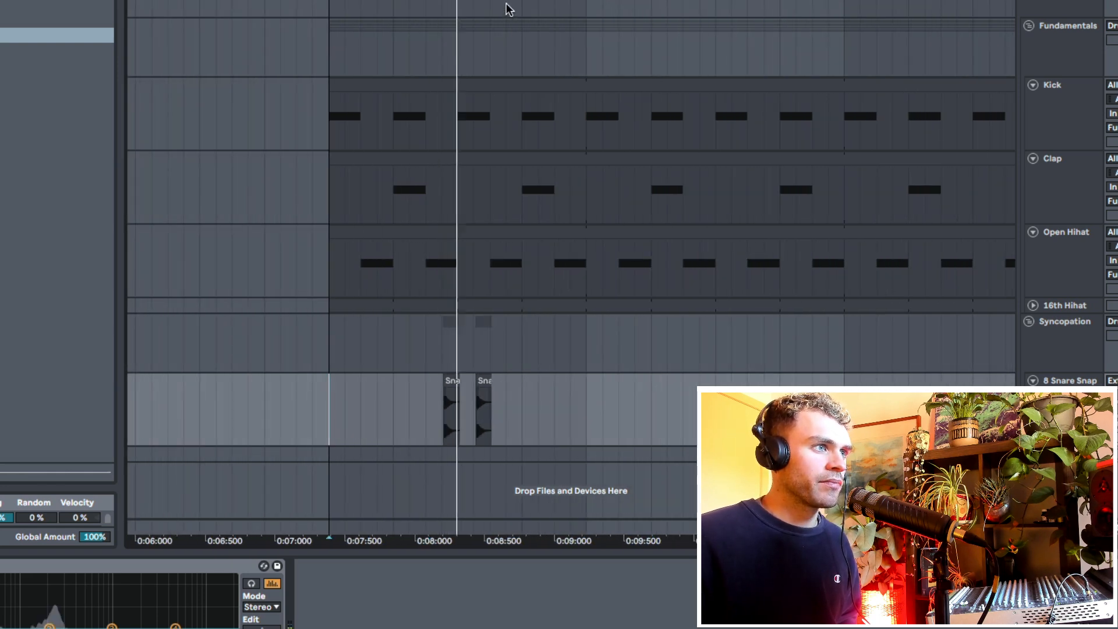
key("space")
key("space")
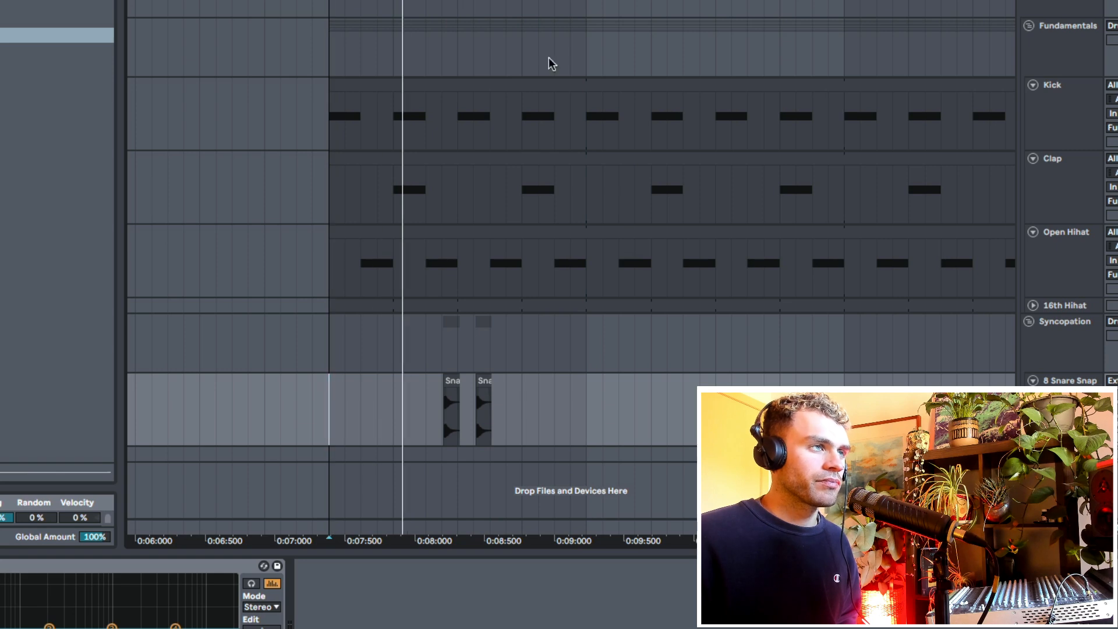
left_click_drag(526, 1, 354, 1)
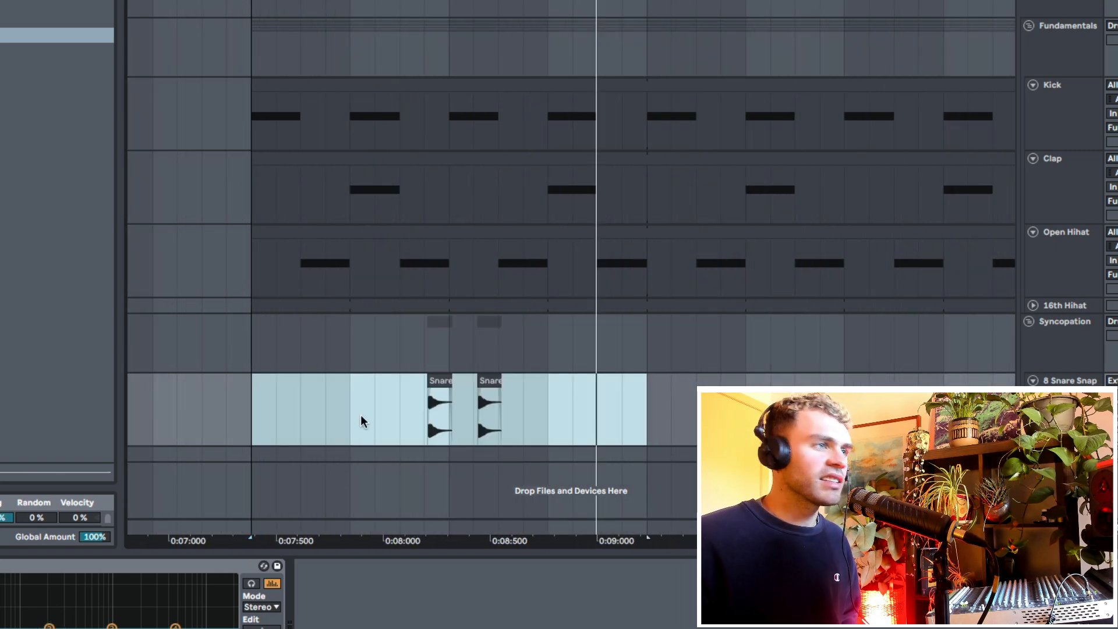
- Select bar 5 on the Snare Snap track and set the fixed grid to 1/16
left_click_drag(385, 425, 474, 243)
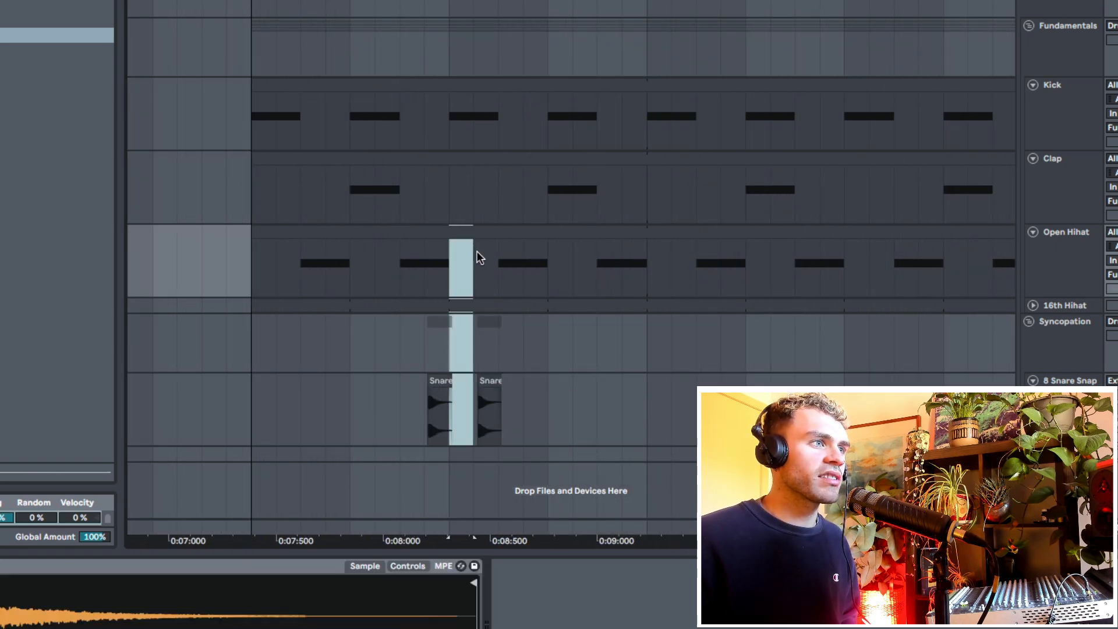
left_click_drag(446, 428, 570, 428)
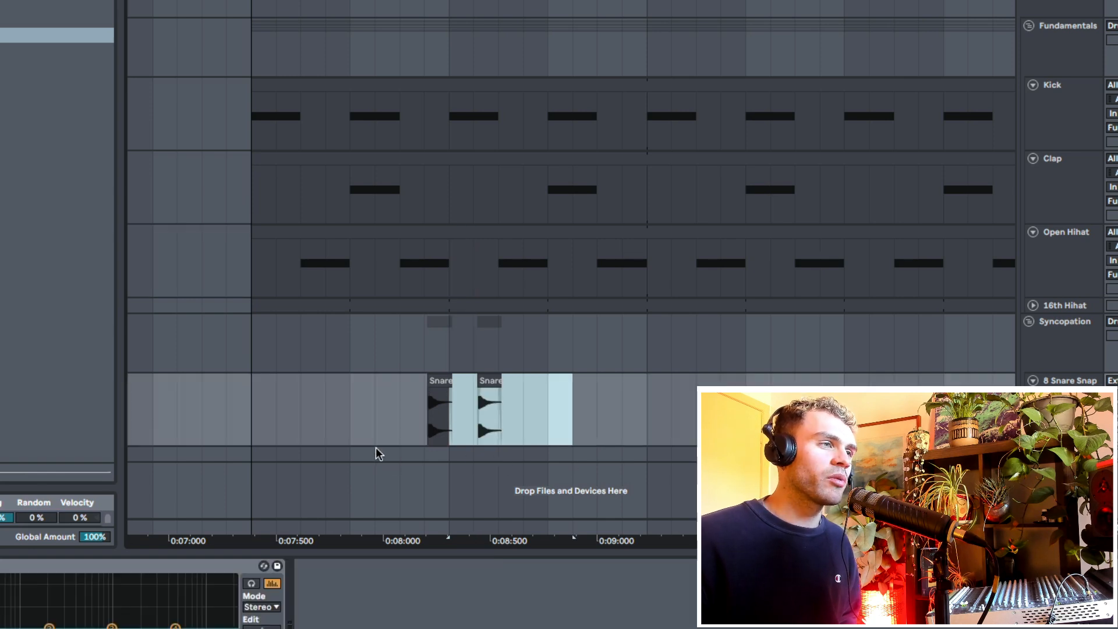
left_click_drag(261, 425, 619, 411)
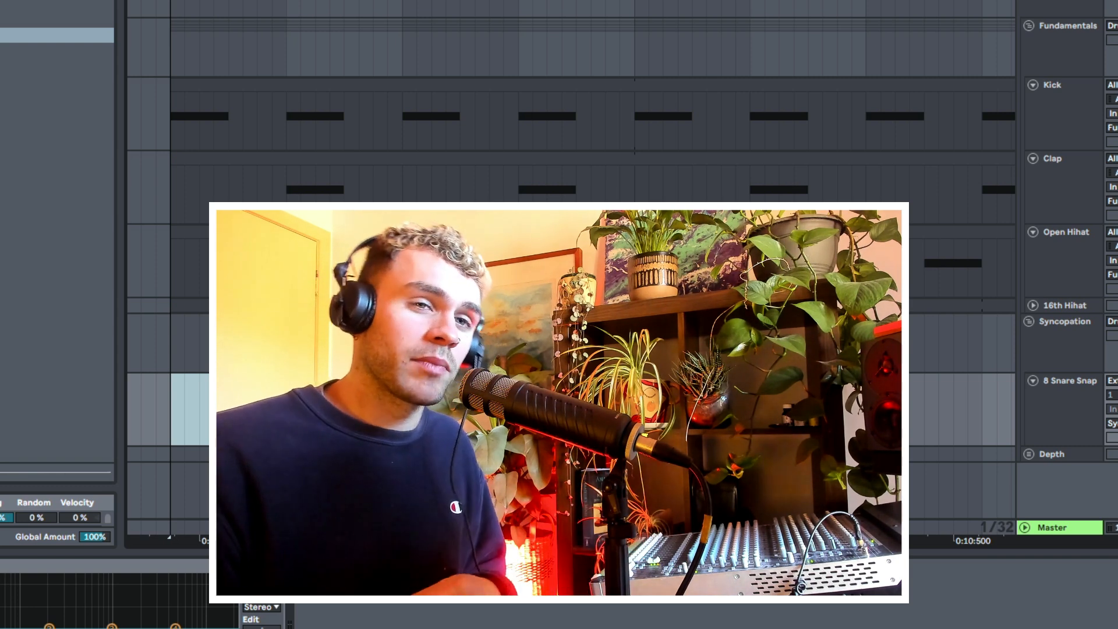
right_click(323, 407)
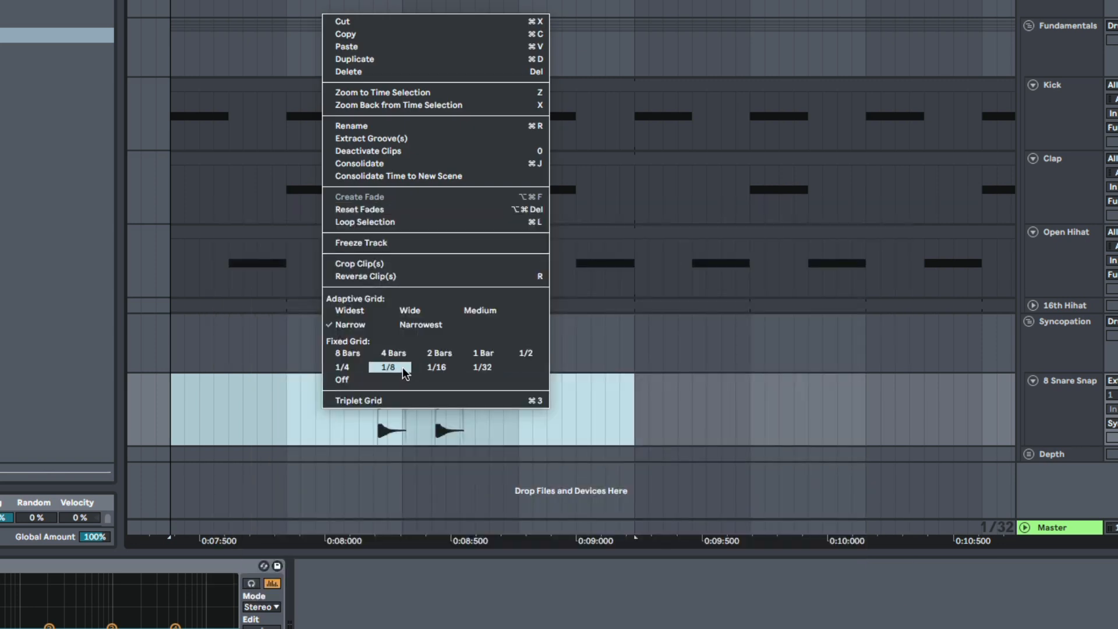
left_click(428, 369)
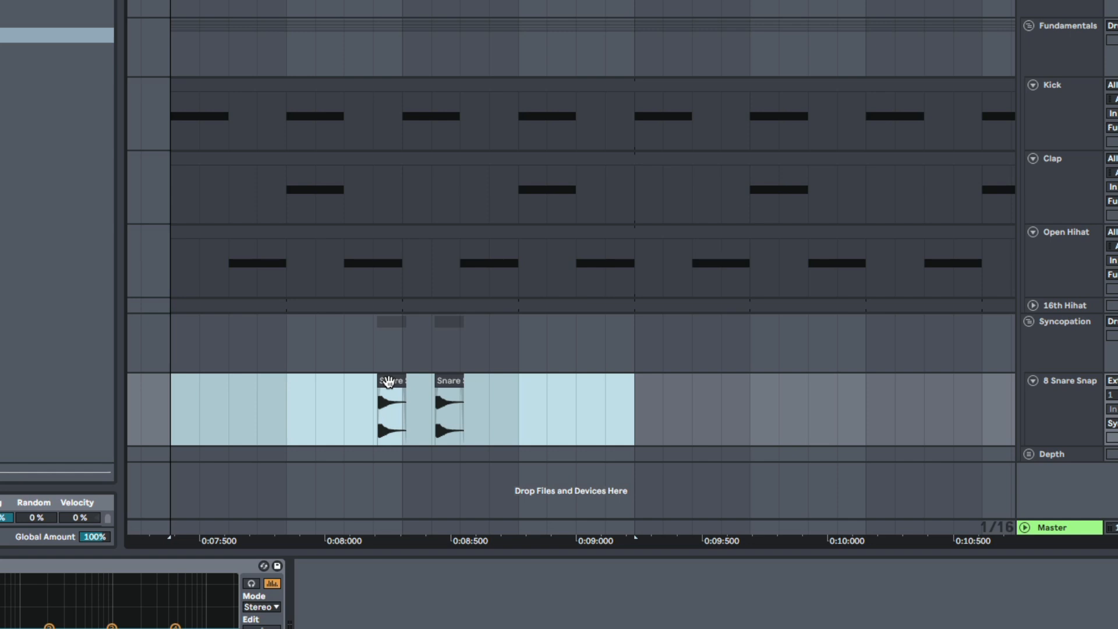
- Try the snare pair two beats later, restore it, and repeat it every two bars from bar 5 through bar 12
left_click_drag(389, 381, 621, 381)
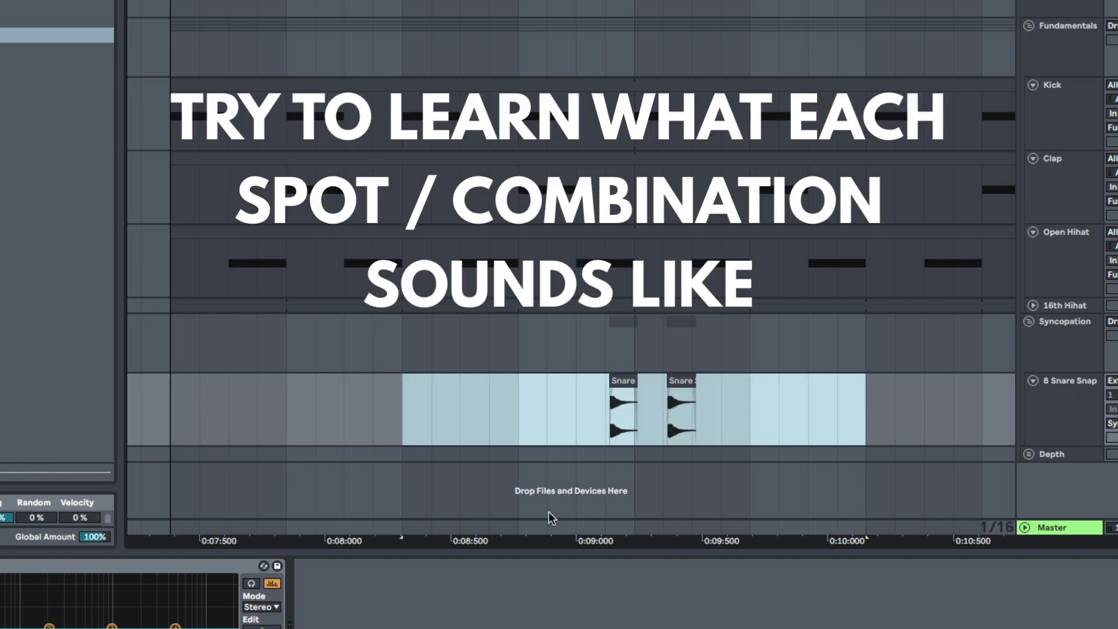
left_click(620, 420)
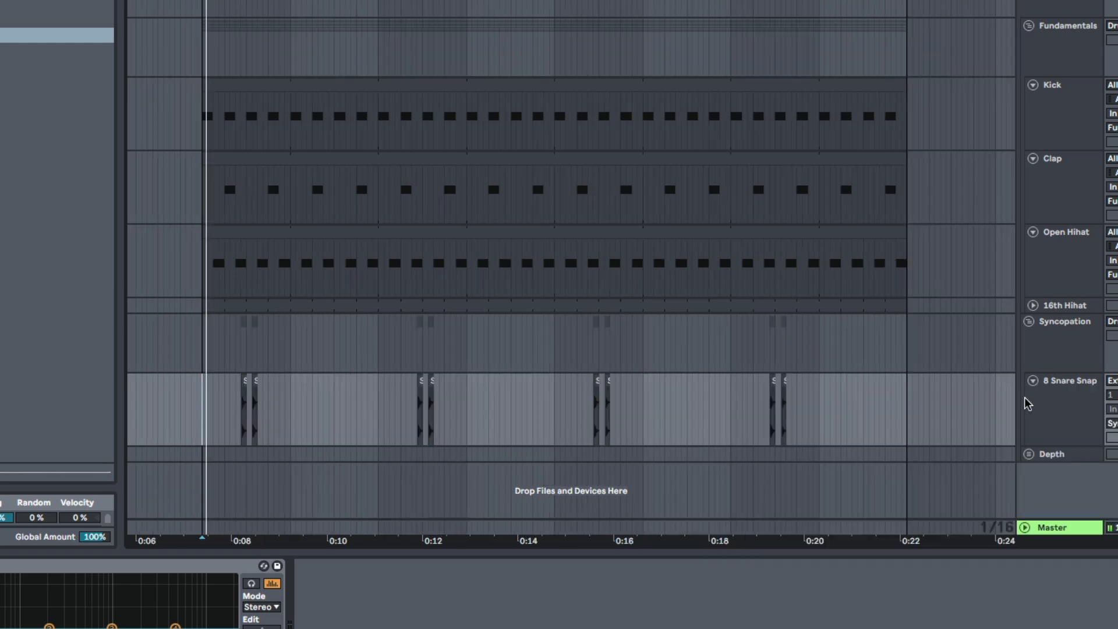
left_click(1027, 424)
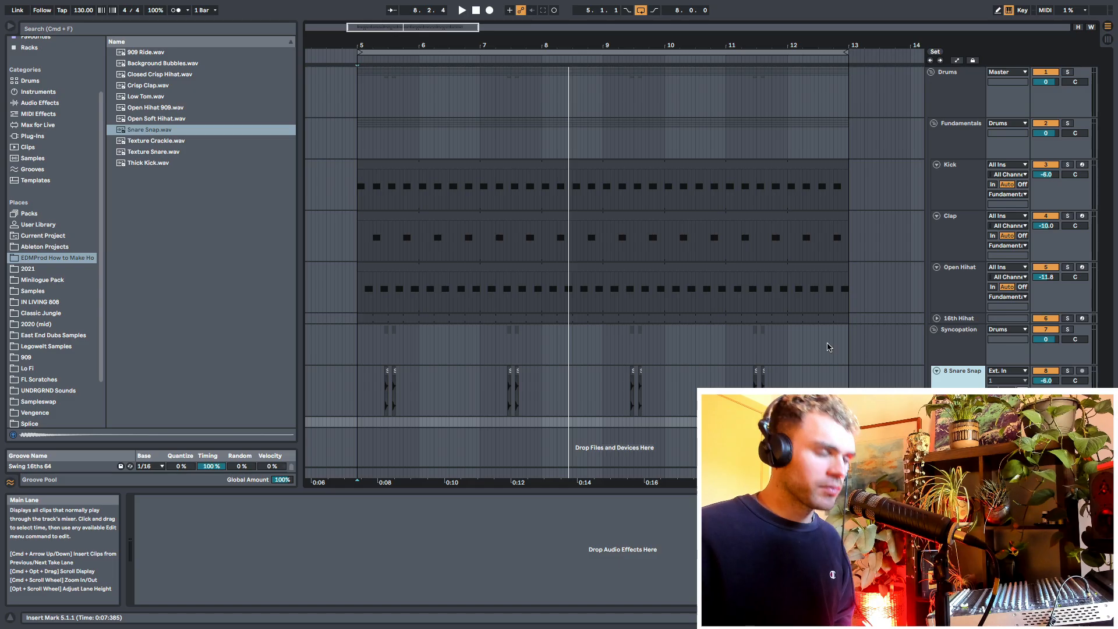
- Add an audio track below Snare Snap in the Syncopation group and place Closed Crisp Hihat.wav on it in bar 5
key("super+t")
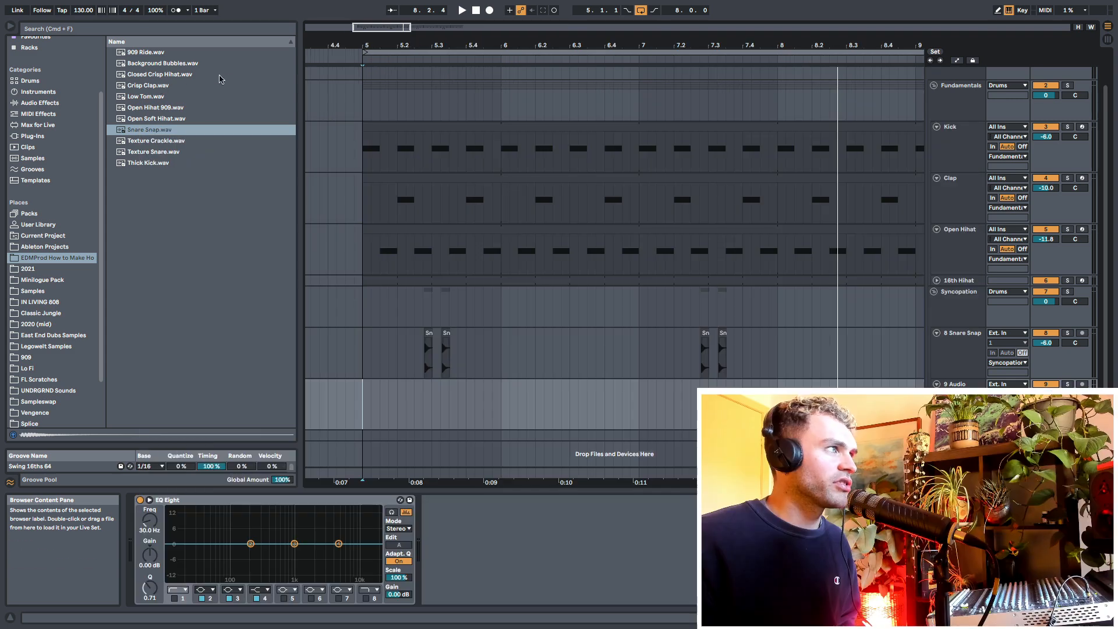
mouse_move(220, 78)
left_mouse_down()
mouse_move(369, 75)
mouse_move(382, 379)
mouse_move(407, 416)
left_mouse_up()
left_click(366, 412)
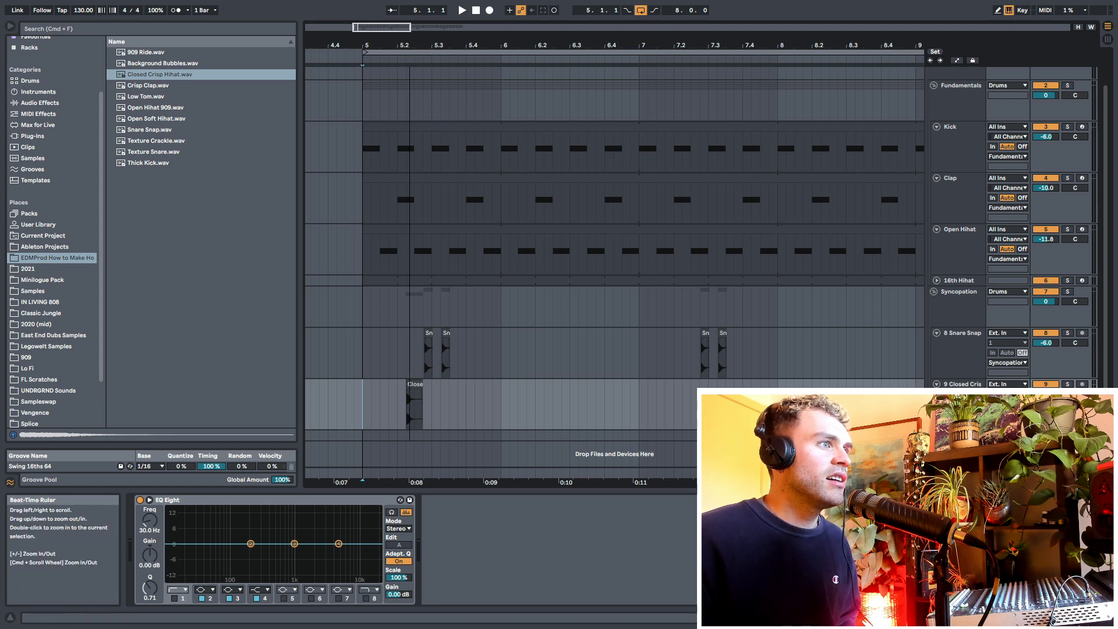
- Move the Closed Crisp Hihat clip to just before bar 6 and play the groove from bar 5
scroll(378, 408, "up", 3)
right_click(482, 408)
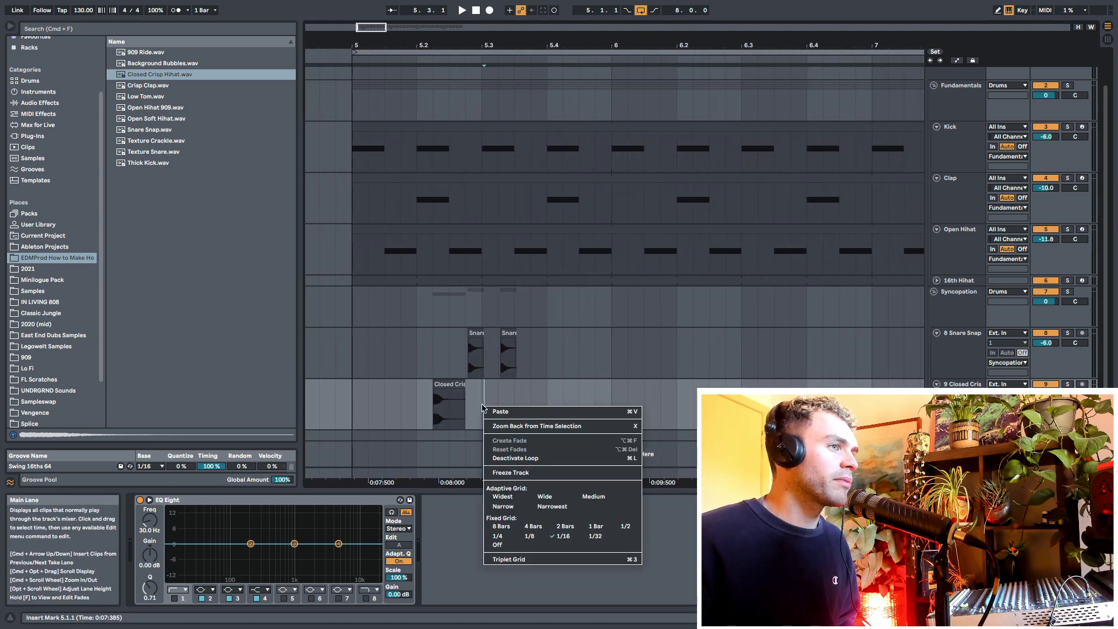
left_click(562, 402)
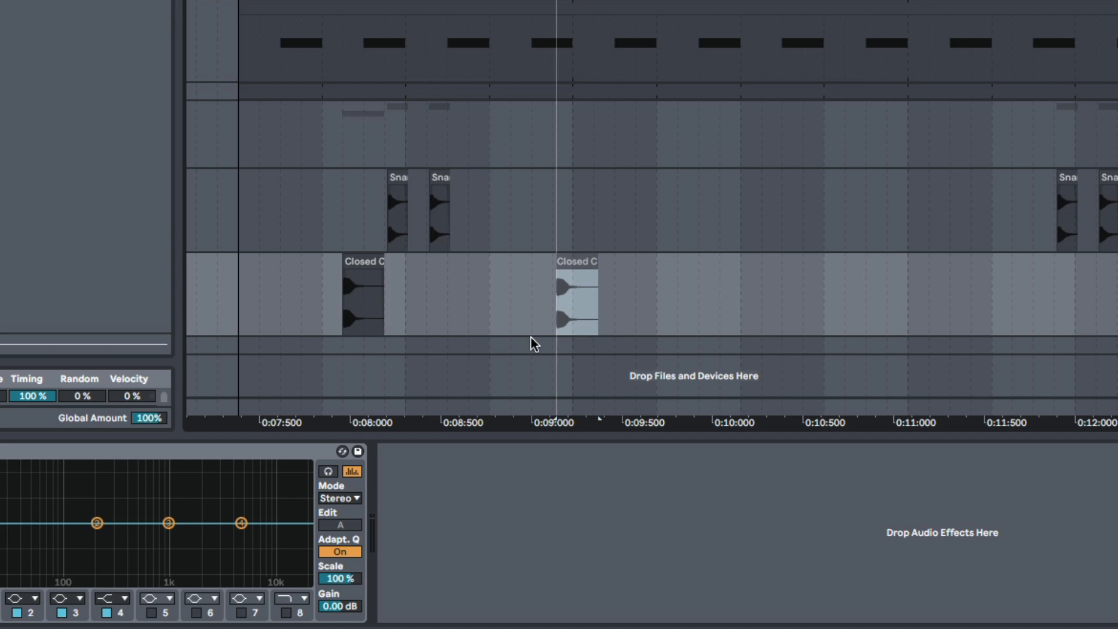
left_click_drag(529, 335, 528, 337)
left_click(232, 294)
key("space")
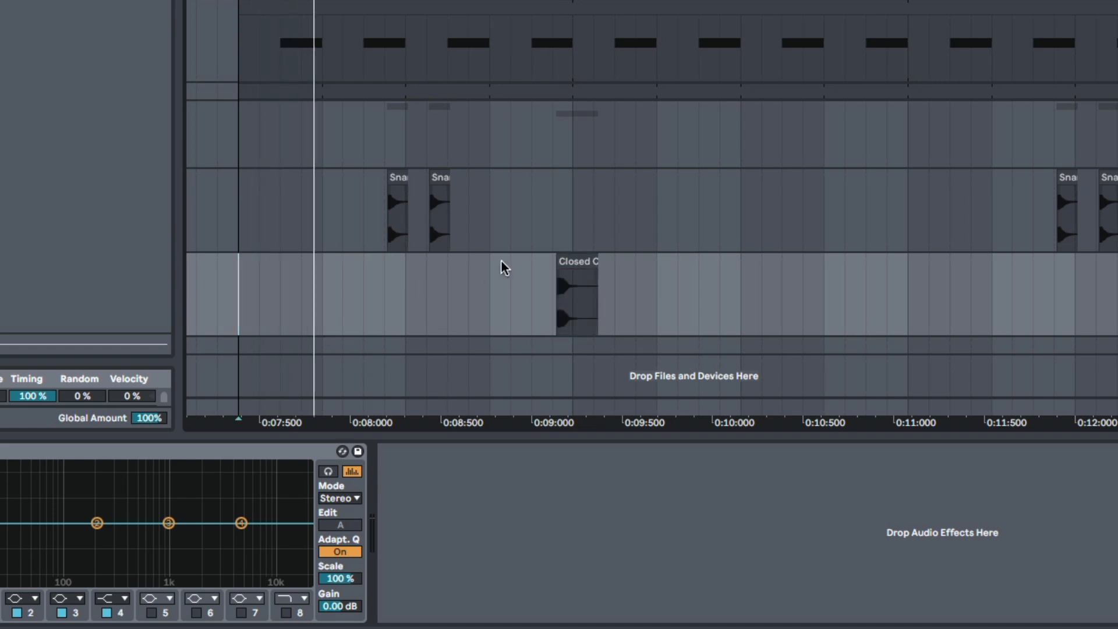
- Copy the Closed Crisp Hihat clip to early in bar 5, settle it around the second sixteenth, and play it back
left_click(574, 259)
left_click_drag(578, 258, 330, 305)
left_click(237, 299)
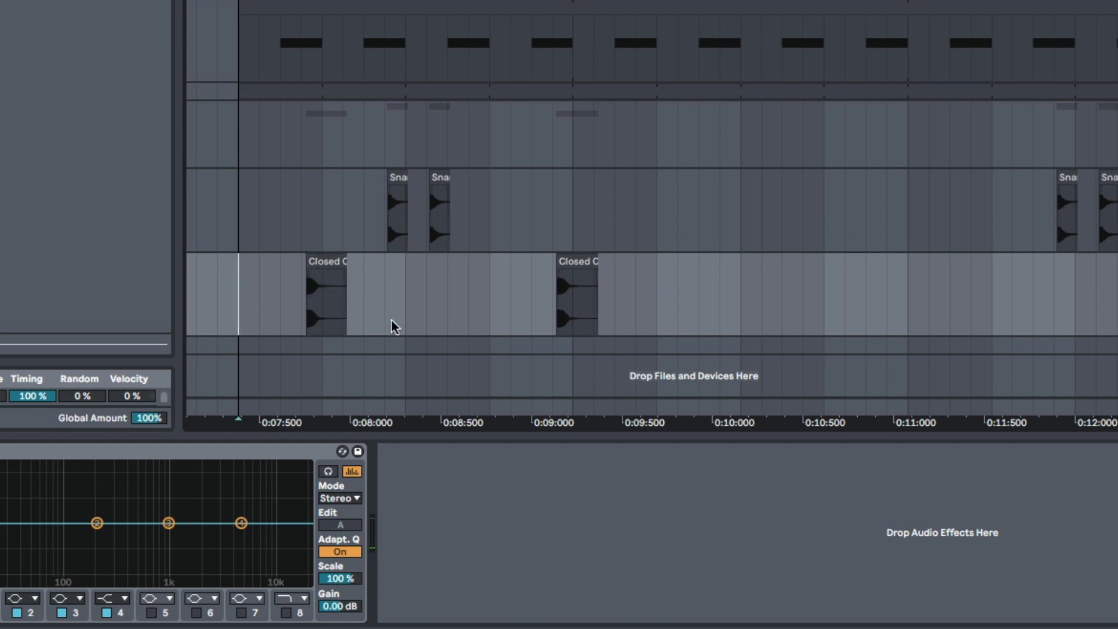
left_click_drag(319, 260, 291, 280)
left_click(238, 297)
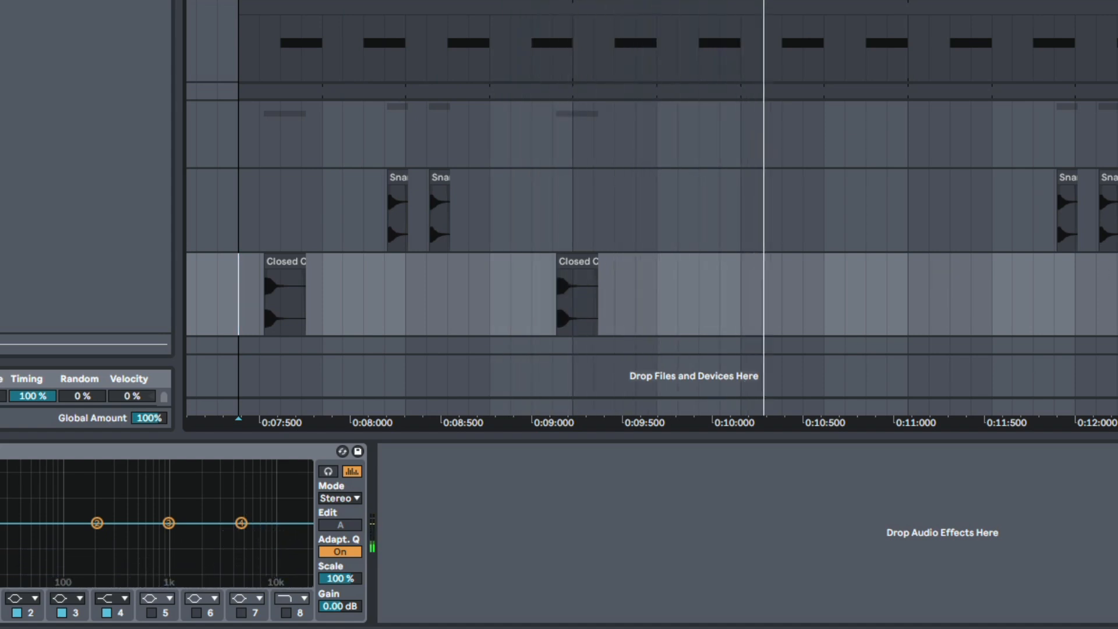
- Repeat the two-bar Closed Crisp Hihat pattern from bar 5 through bar 12 and play the result
left_click(910, 302, "shift")
key("ctrl+d")
key("minus")
key("minus")
key("minus")
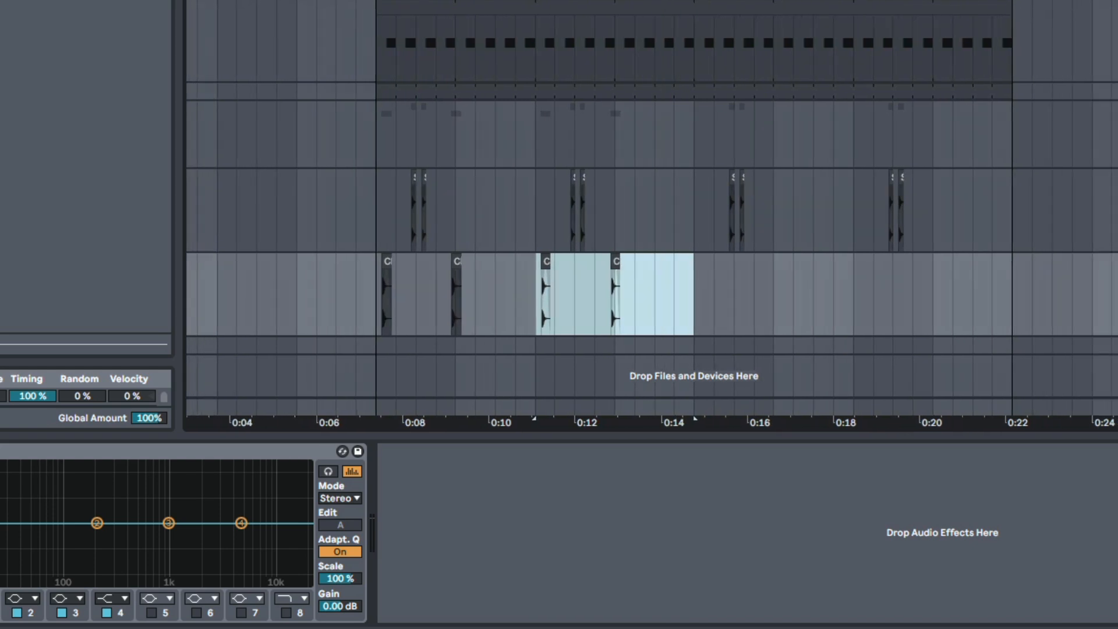
key("ctrl+d")
key("ctrl+d")
left_click(393, 314)
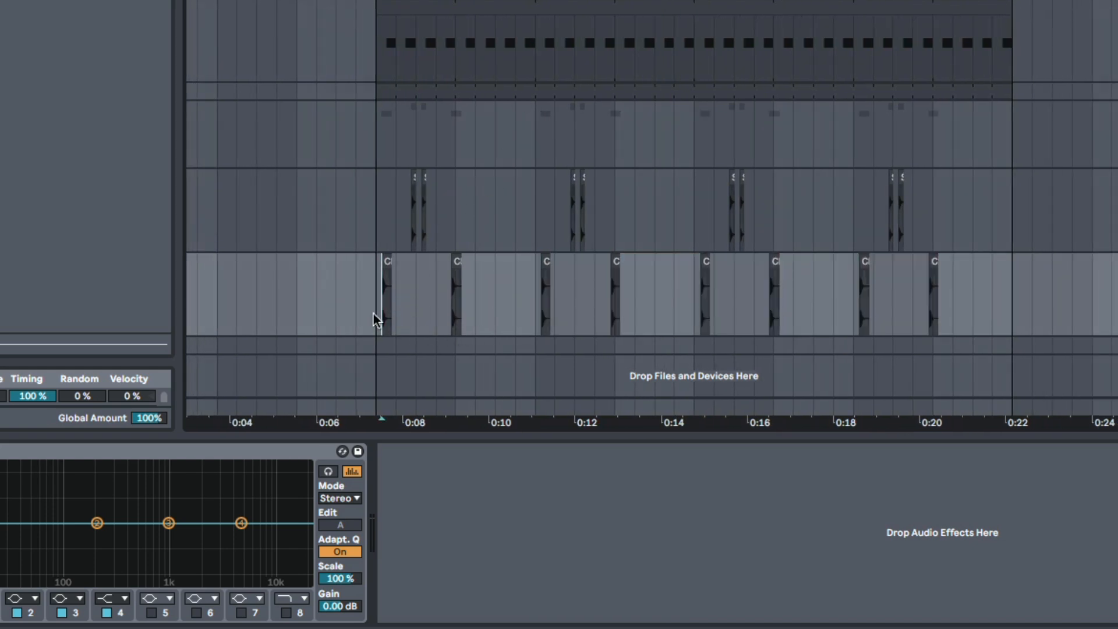
key("space")
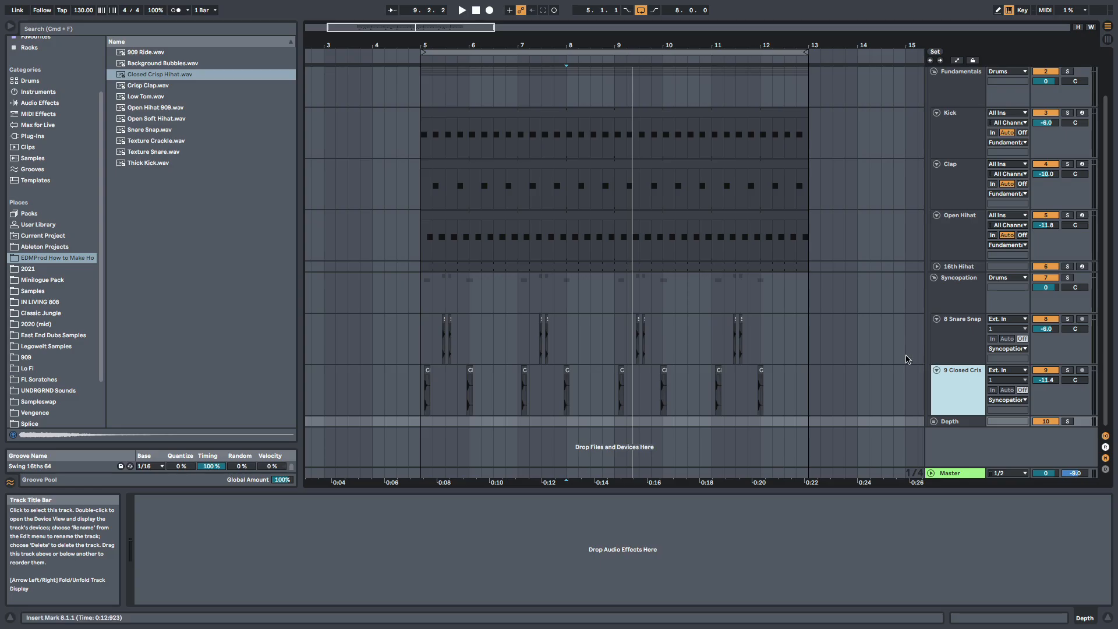
- Add an audio track below the closed hi-hat, load Low Tom.wav onto it, and cut the tom clip
key("super+t")
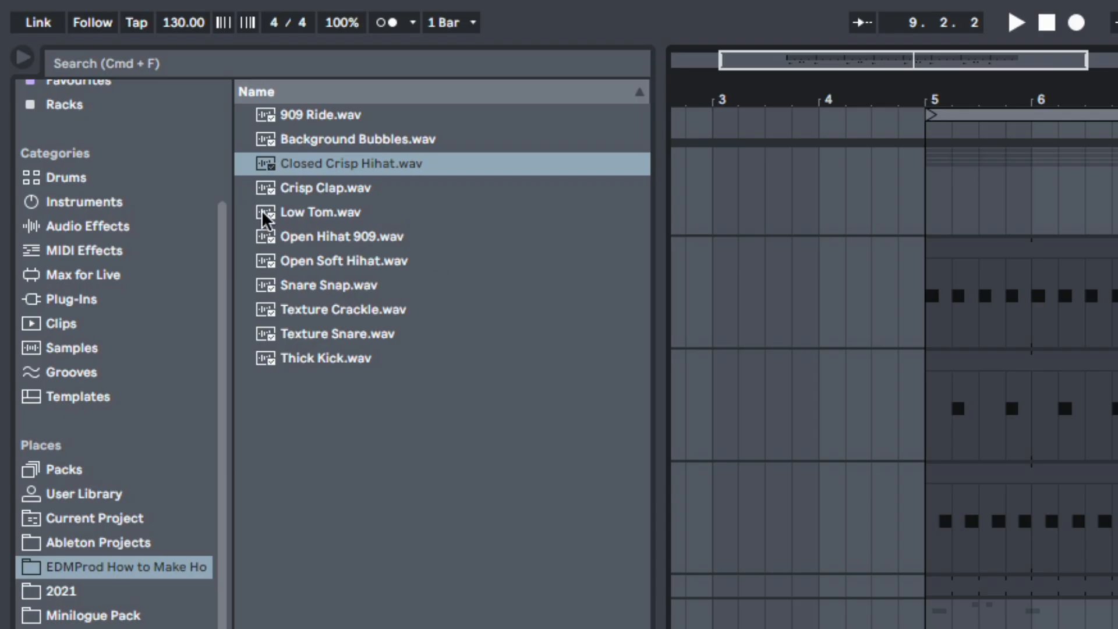
left_click_drag(263, 218, 1117, 628)
left_click_drag(488, 406, 386, 410)
left_click_drag(380, 1, 379, 58)
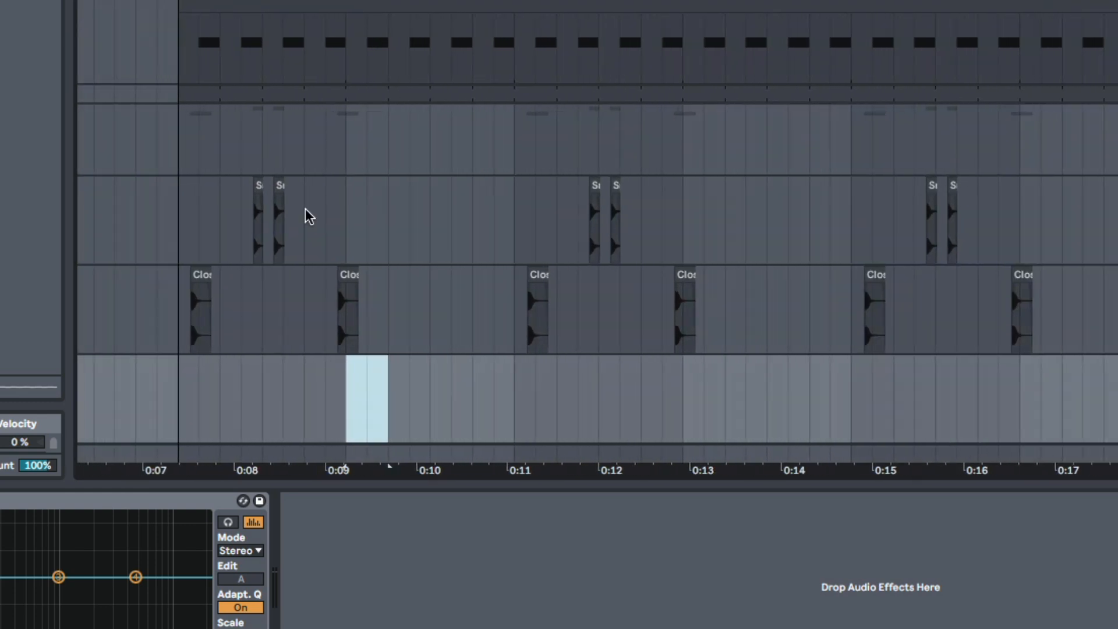
- Play the groove from bar 5, paste the Low Tom clip in the second half of bar 6, and audition it
left_click(175, 422)
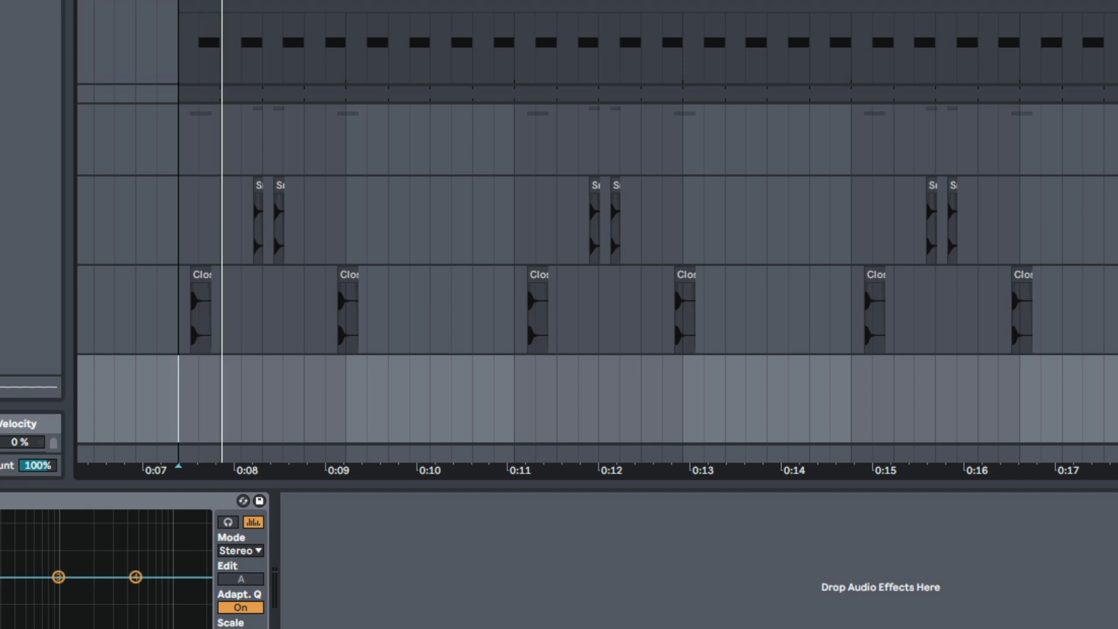
left_click_drag(380, 1, 303, 1)
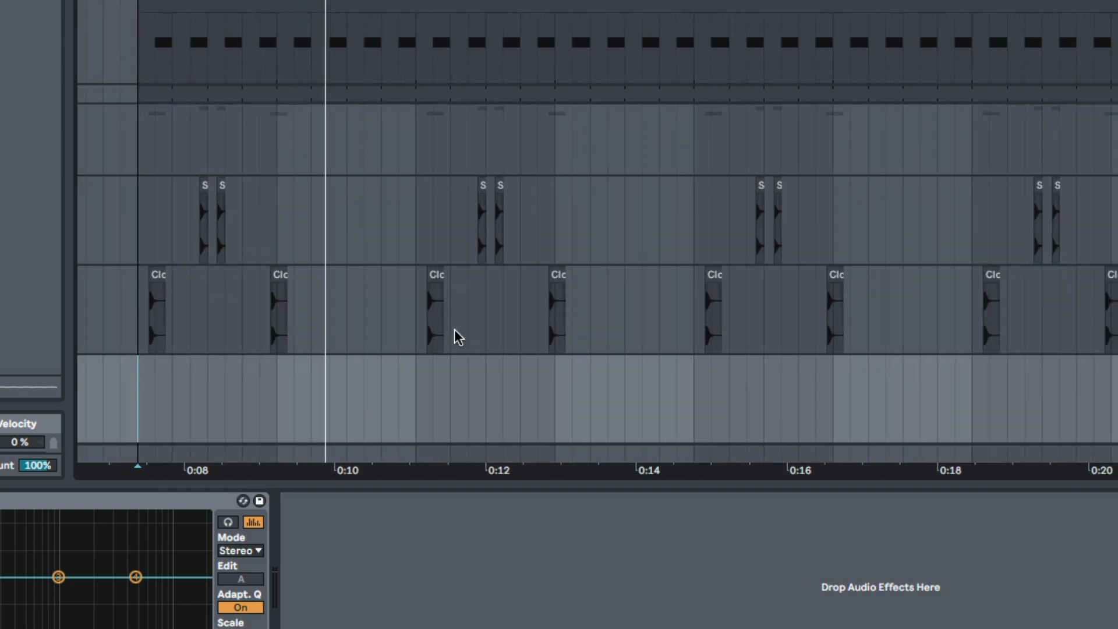
left_click(370, 406)
key("super+v")
left_click(295, 409)
key("space")
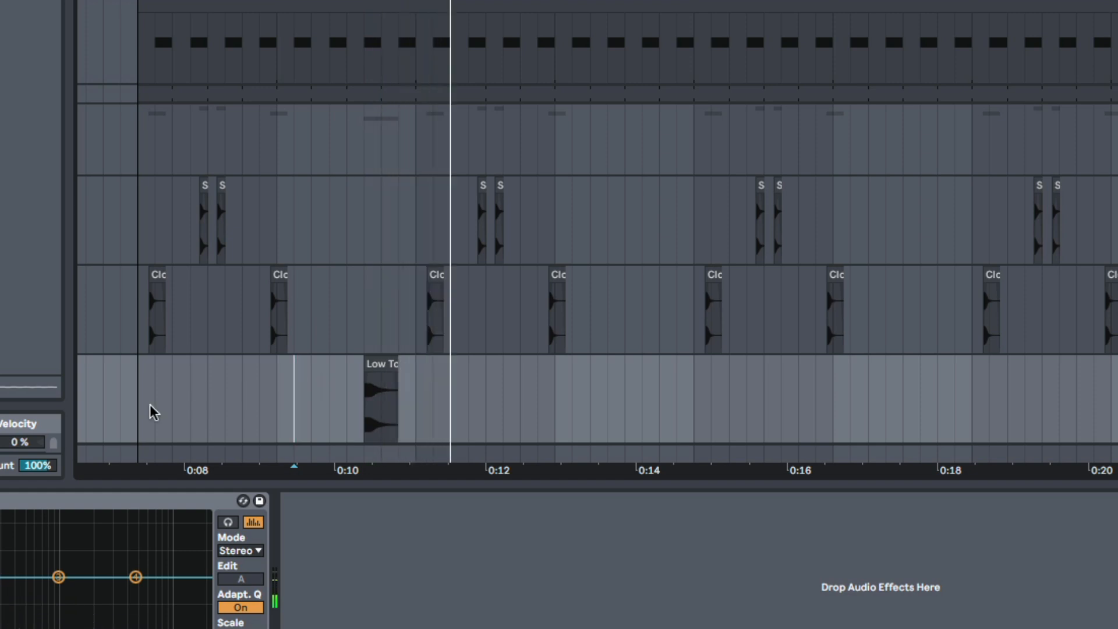
- Repeat bars 5 and 6 of the Low Tom track every two bars through bar 12
left_click_drag(140, 412, 423, 428)
key("super+d")
left_click_drag(574, 1, 463, 1)
key("super+d")
key("super+d")
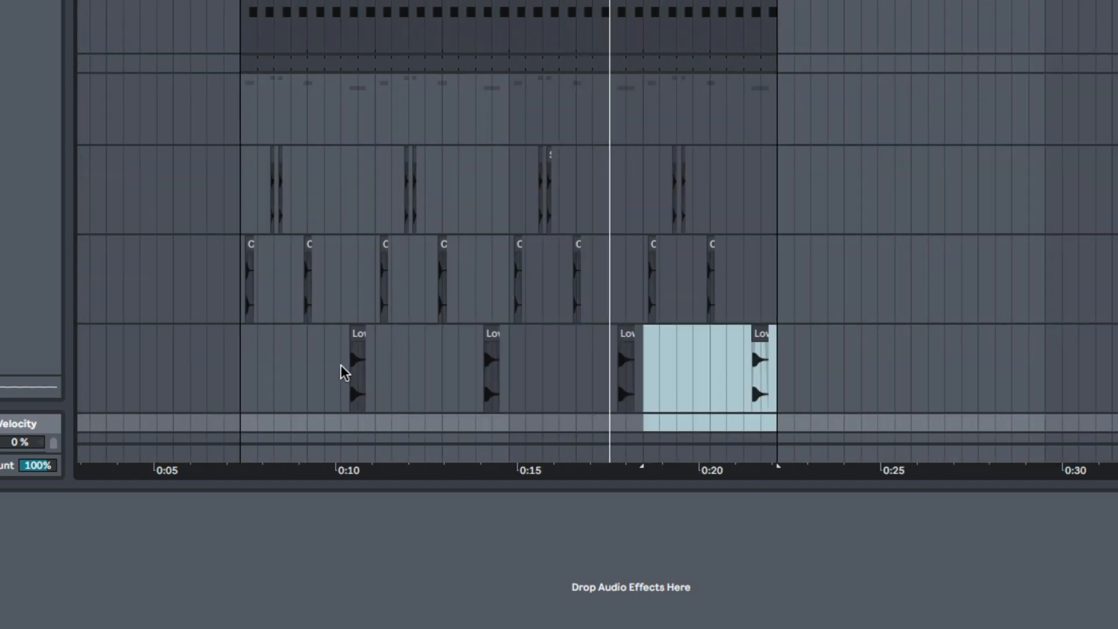
- Delete the Low Tom hits in bars 6 and 10, keeping only those in bars 8 and 12
key("space")
left_click_drag(208, 385, 409, 387)
left_click(305, 385)
left_click_drag(276, 385, 404, 392)
key("Delete")
left_click_drag(616, 389, 690, 386)
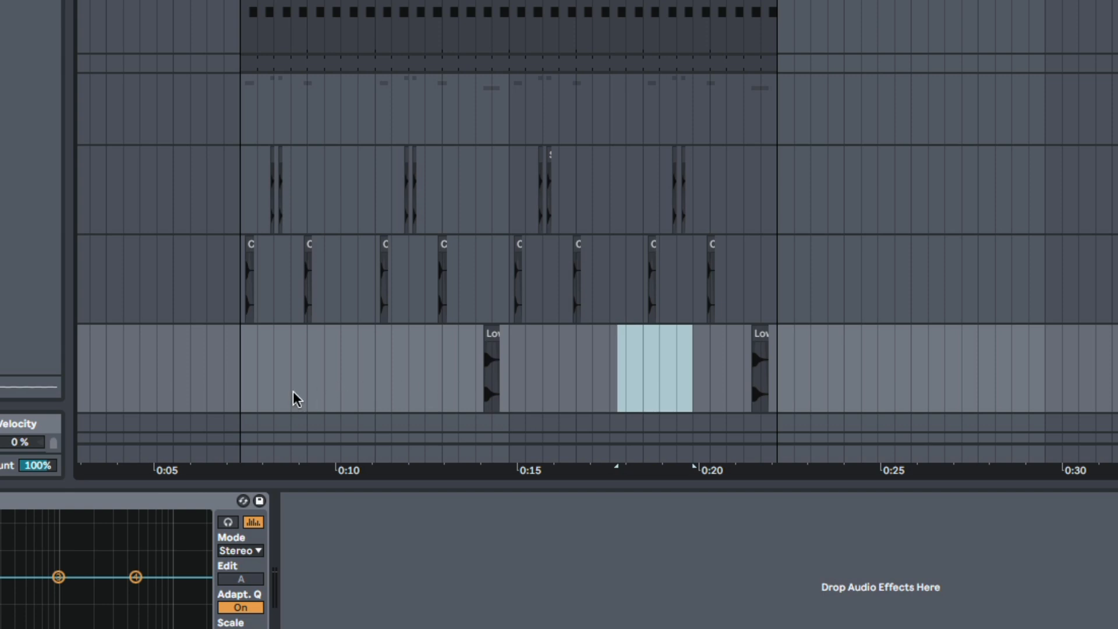
- Play the groove around the Low Tom hit in bar 8 and inspect that clip closely
left_click(234, 381)
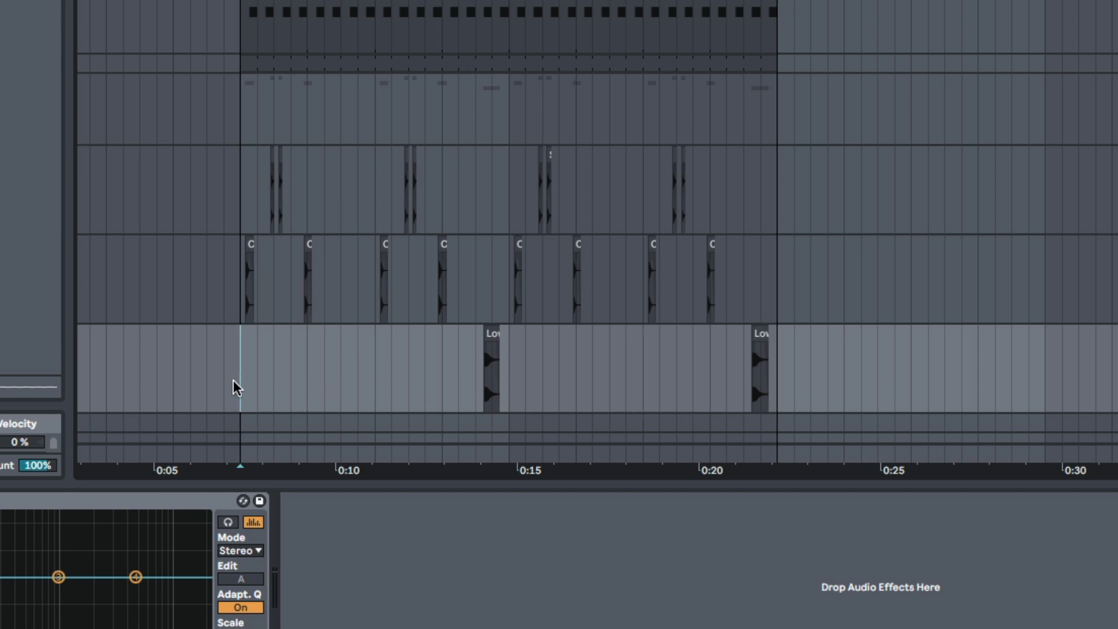
left_click_drag(434, 371, 452, 371)
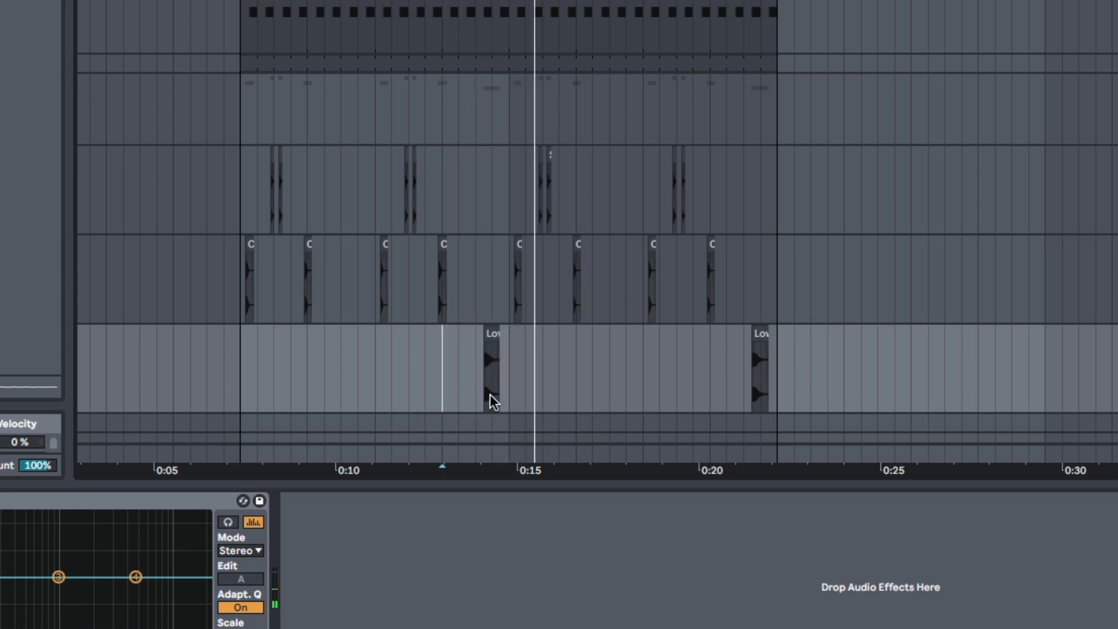
left_click_drag(488, 3, 498, 173)
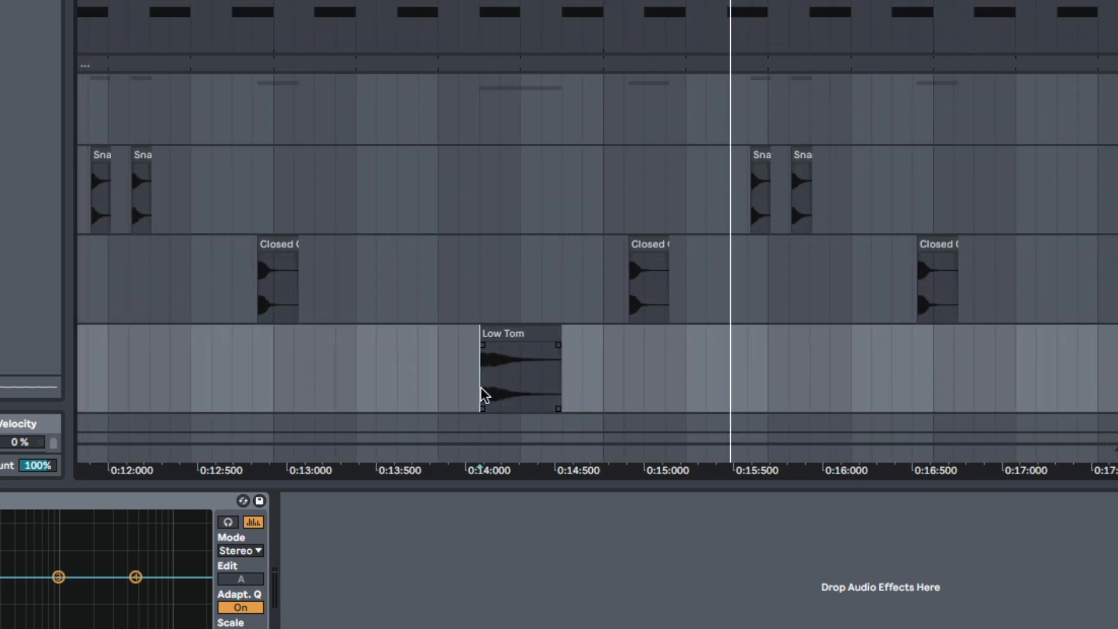
left_click_drag(482, 396, 605, 399)
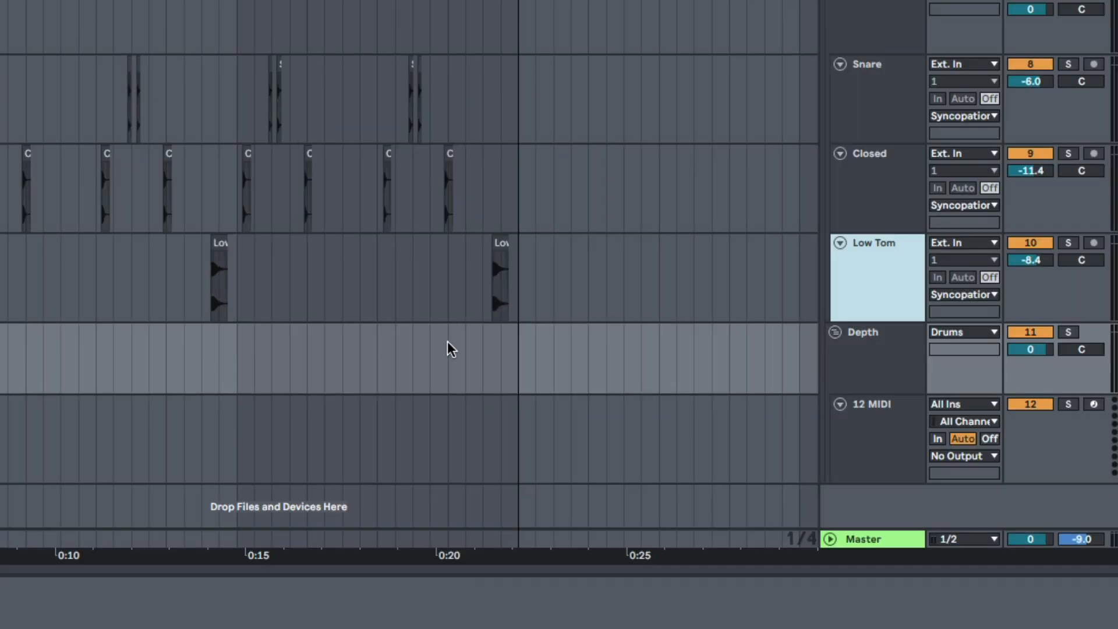
- Load Open Soft Hihat.wav onto a new audio track below Low Tom, audition it, and shift the clip to 5.3.3
key("super+t")
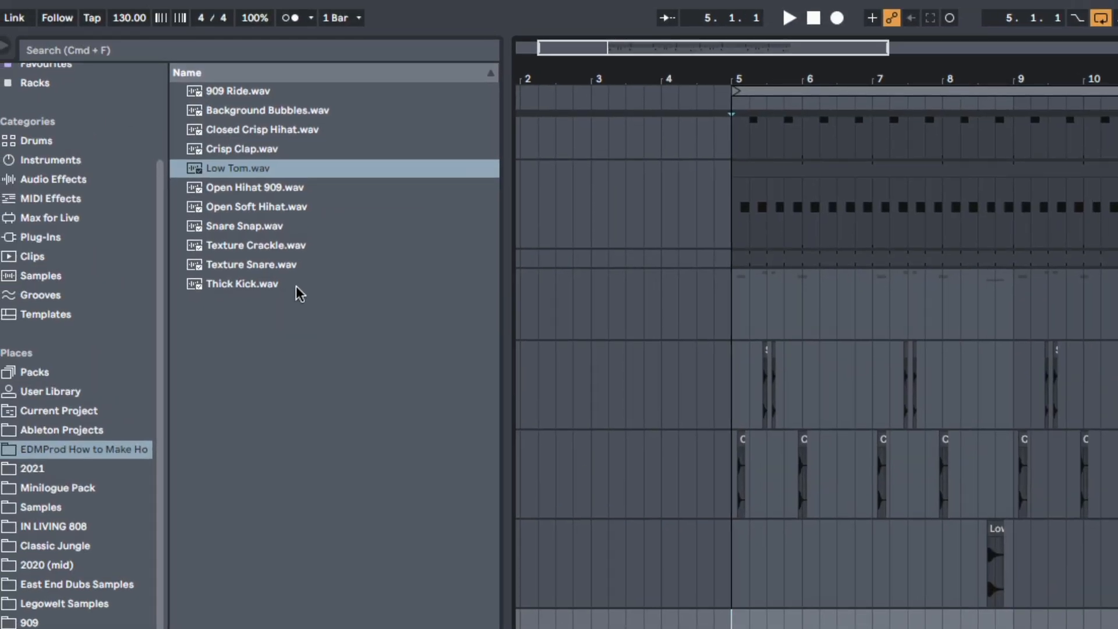
left_click(258, 208)
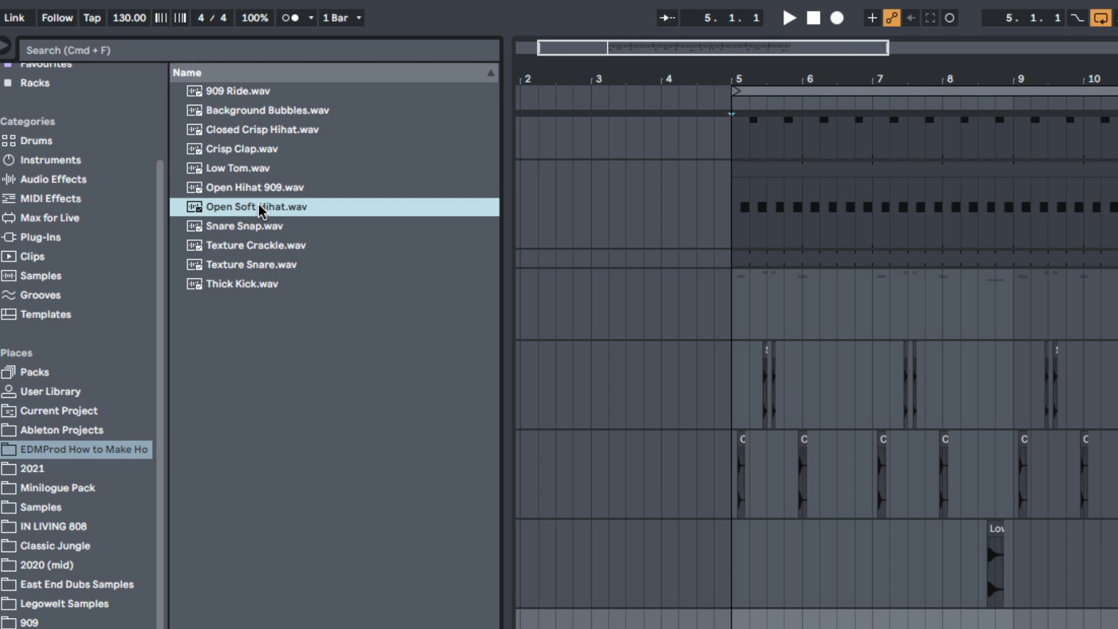
left_click_drag(258, 208, 731, 628)
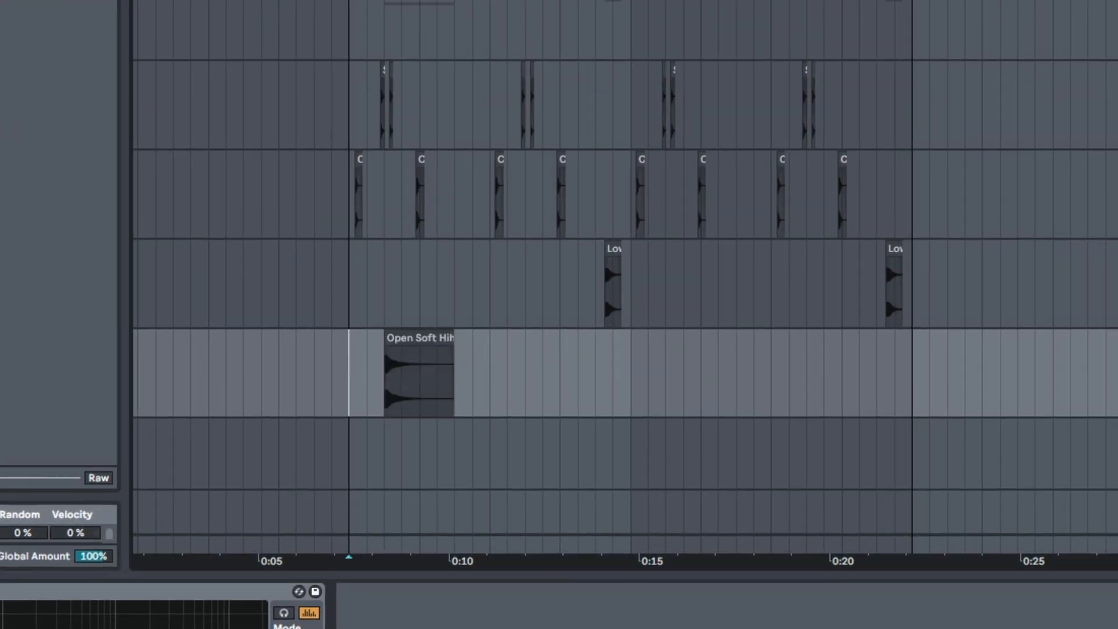
left_click_drag(389, 2, 390, 47)
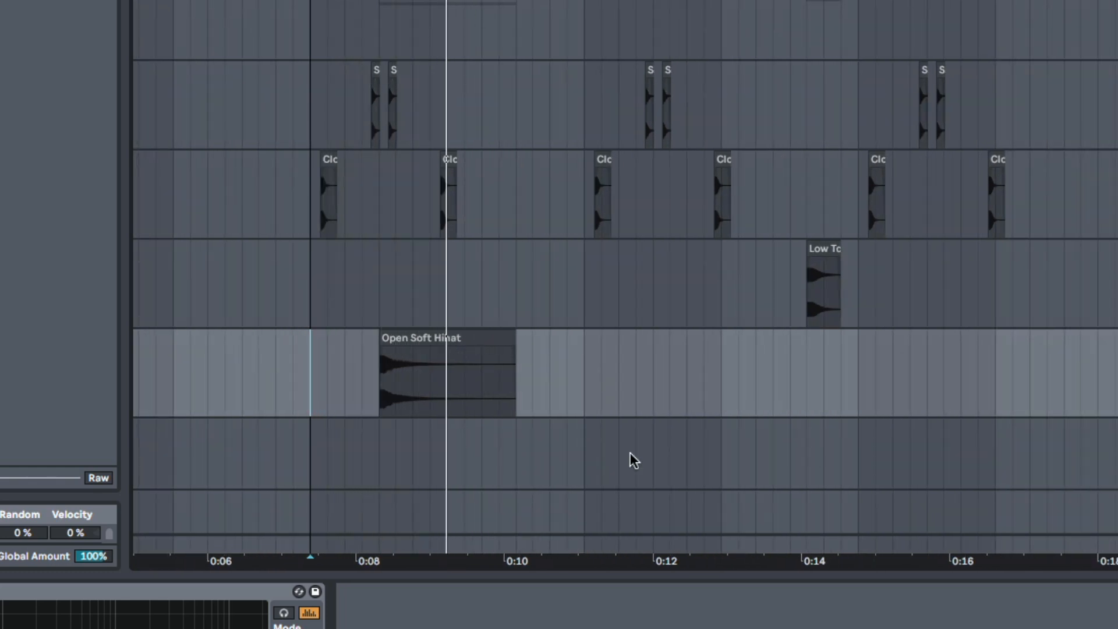
left_click_drag(429, 349, 446, 349)
- Set the fixed grid to 1/16 and play the Open Soft Hihat hit in bar 5
right_click(330, 373)
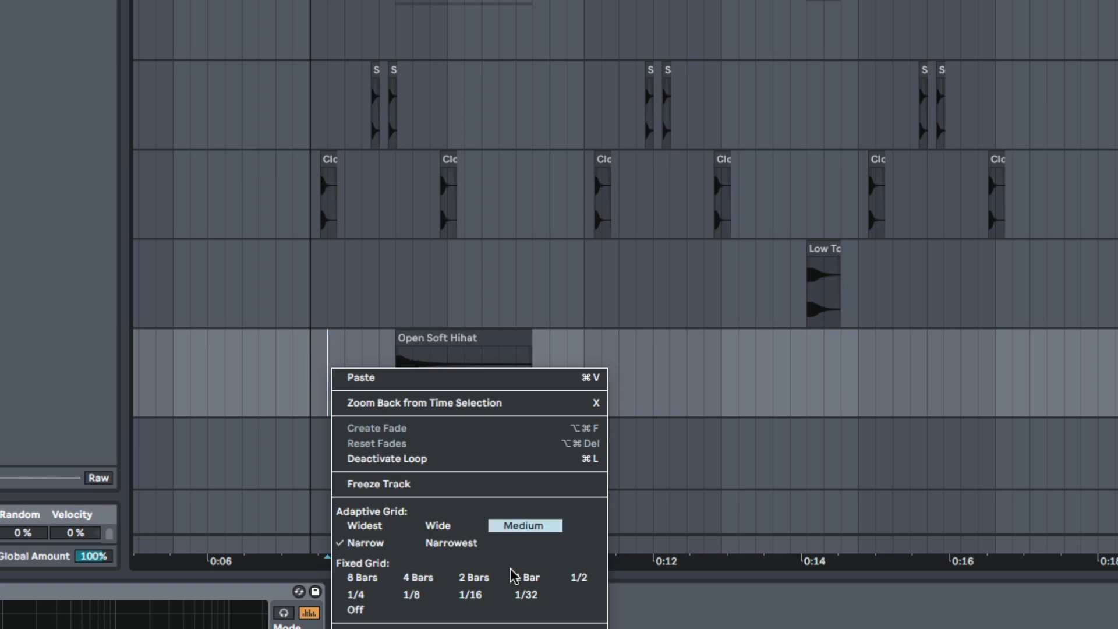
left_click(471, 596)
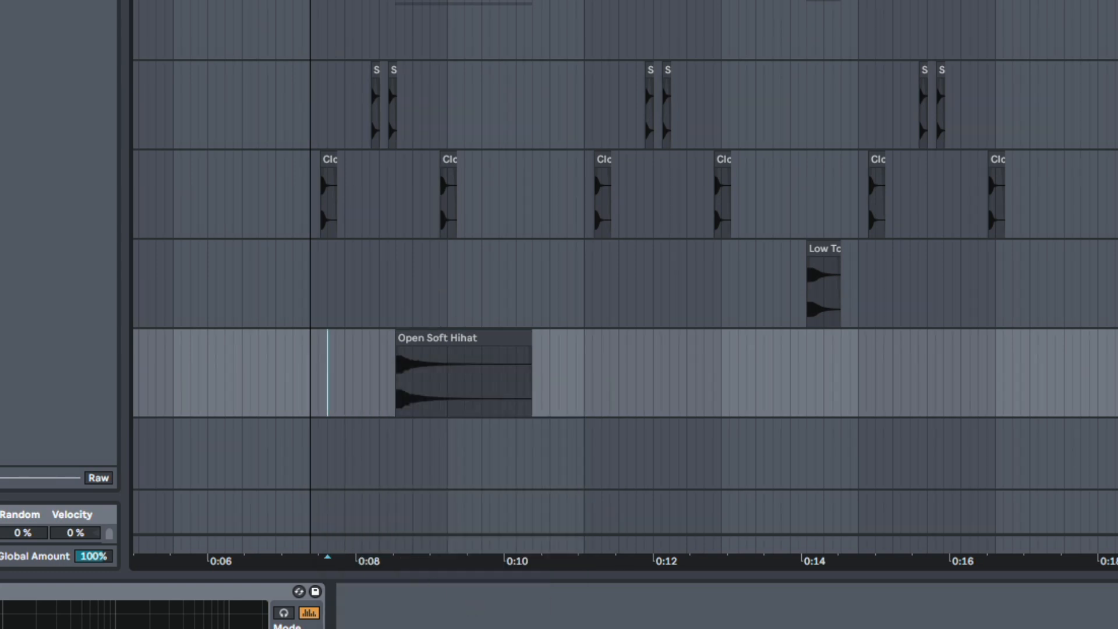
mouse_move(428, 2)
left_mouse_down()
mouse_move(431, 35)
mouse_move(435, 18)
left_mouse_up()
key("space")
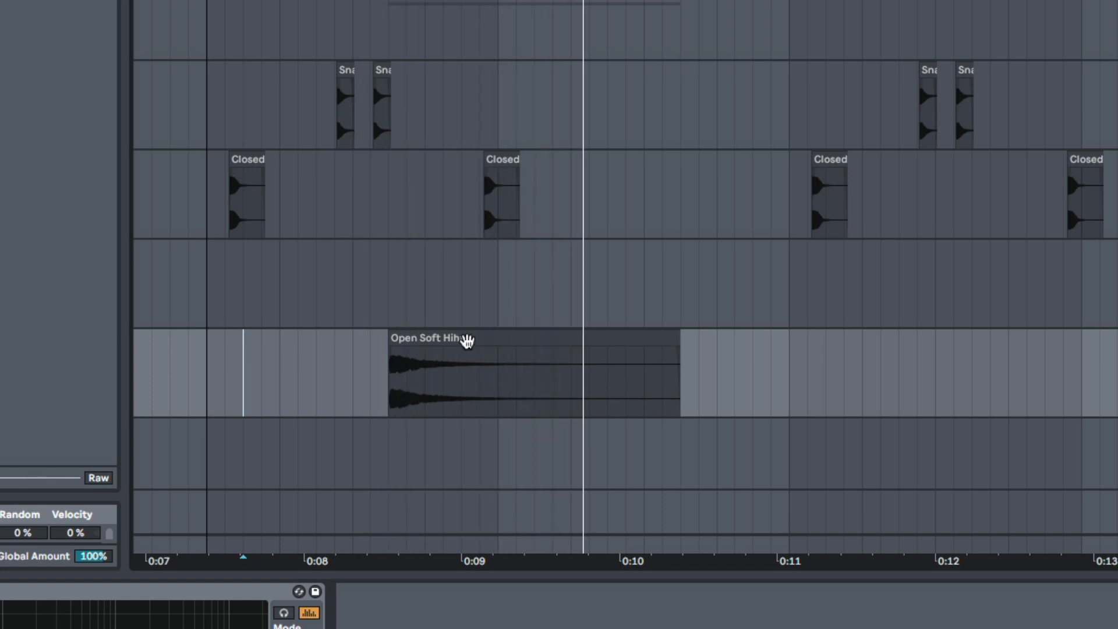
key("space")
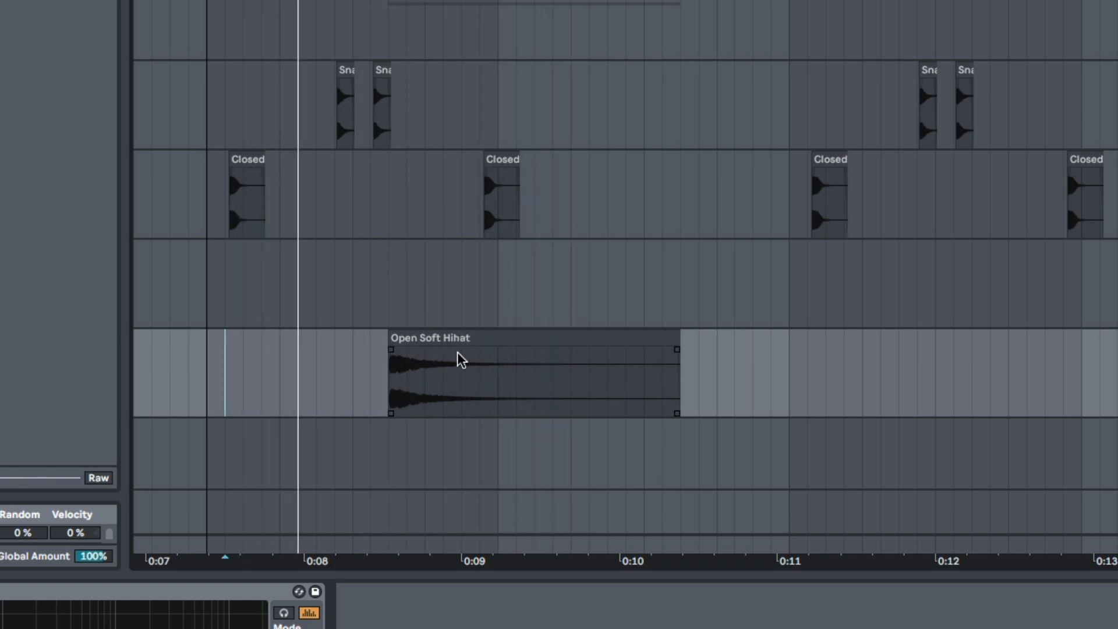
- Try the Open Soft Hihat clip at 5.4.1 and at 5.4.3, playing back each position
key("space")
mouse_move(444, 339)
left_mouse_down()
mouse_move(494, 349)
mouse_move(482, 351)
left_mouse_up()
left_click(262, 379)
key("space")
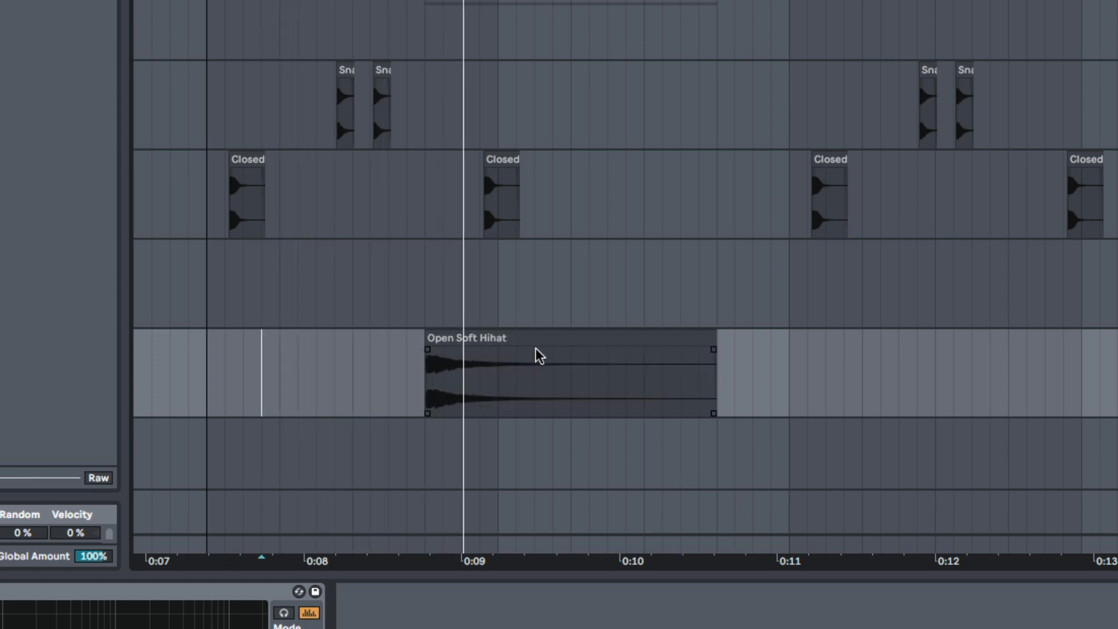
key("space")
left_click_drag(504, 337, 545, 345)
left_click(335, 380)
key("space")
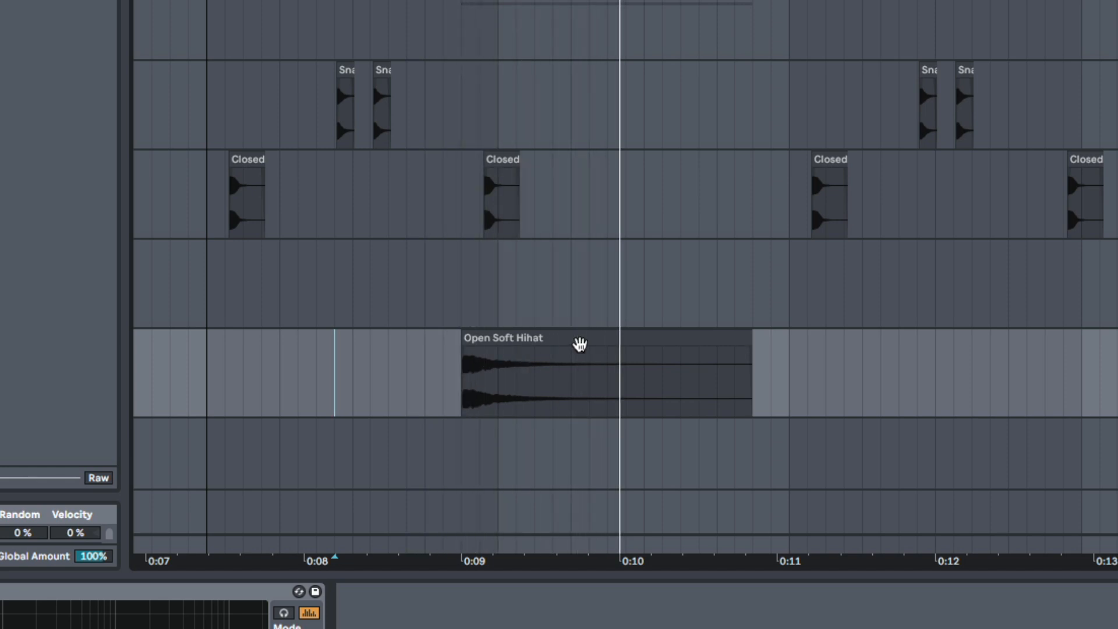
- Align the Open Soft Hihat clip with the second closed hi-hat of bar 5 and deactivate that closed hi-hat clip
key("space")
left_click_drag(520, 338, 552, 343)
left_click_drag(425, 224, 621, 224)
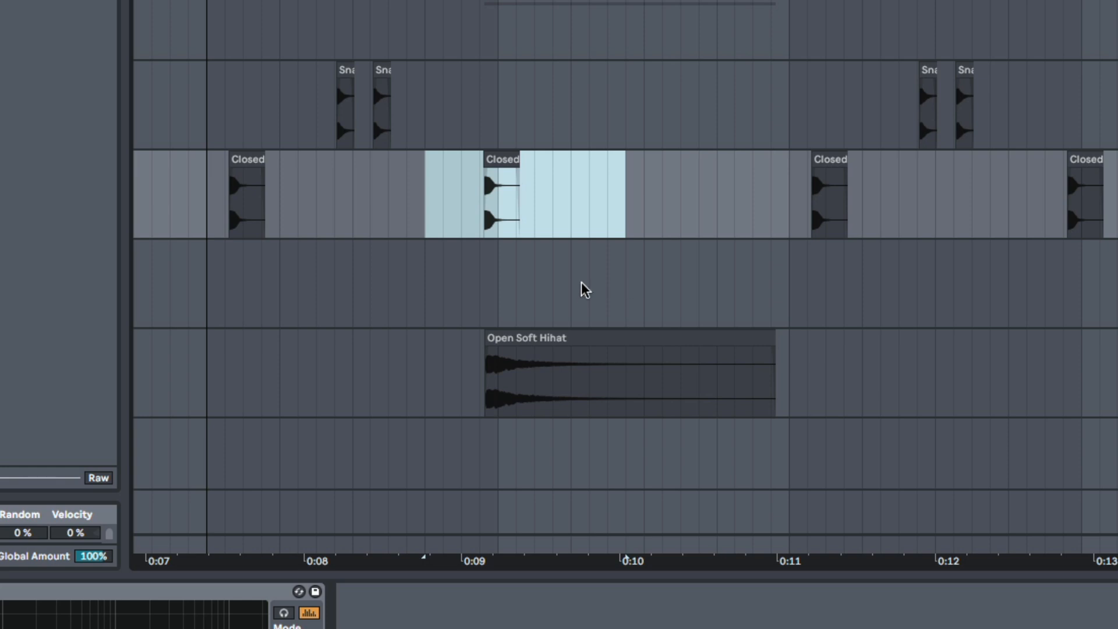
key("0")
left_click(211, 218)
key("space")
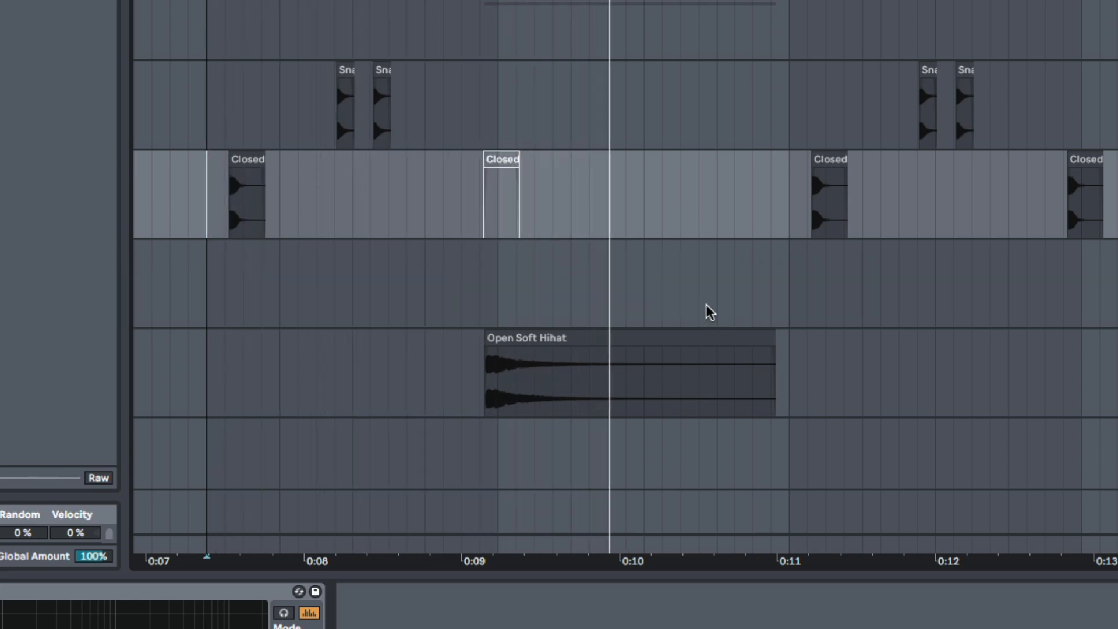
key("space")
key("space")
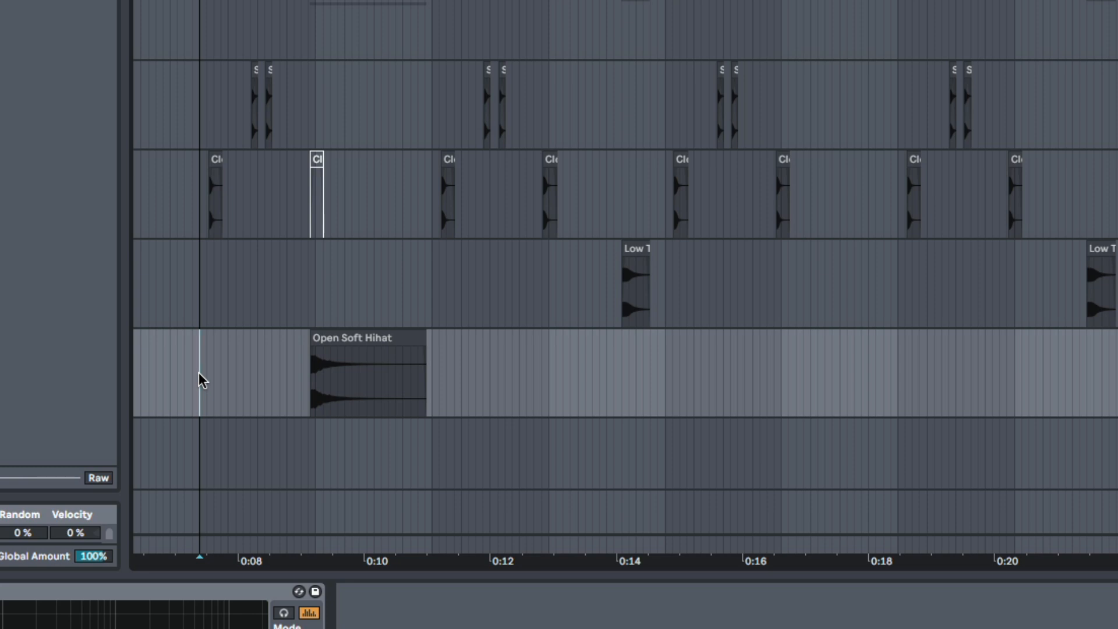
- Repeat the Open Soft Hihat clip every two bars from bar 5 through bar 12
left_click_drag(201, 380, 427, 381)
key("ctrl+d")
key("ctrl+d")
key("ctrl+d")
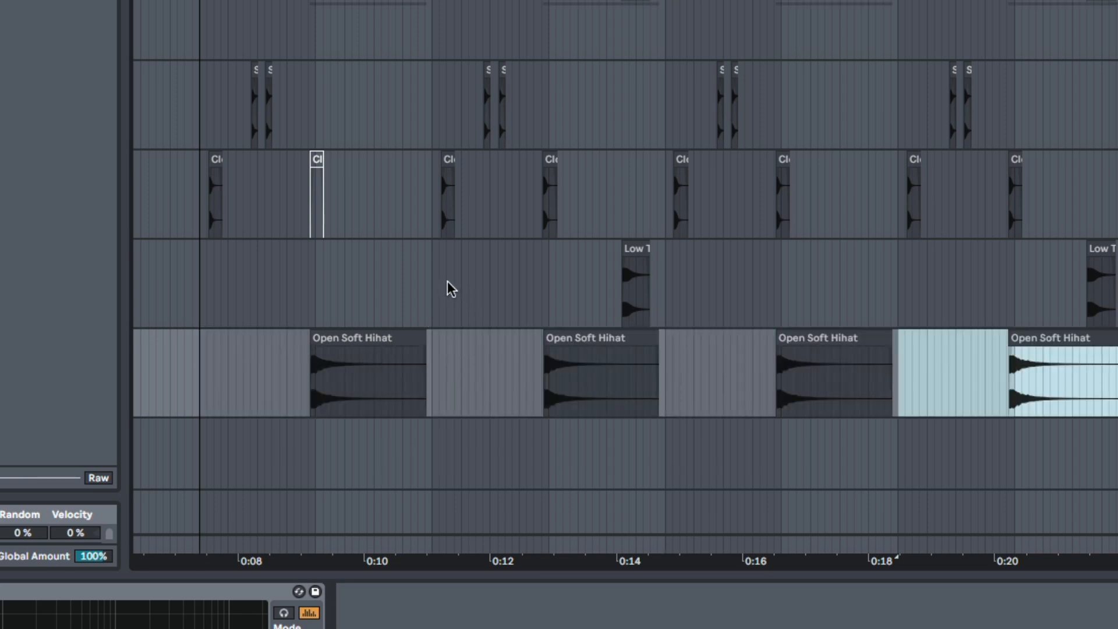
- Delete the closed hi-hat clips that coincide with the Open Soft Hihat clips from bar 5 through bar 12
left_click_drag(488, 216, 578, 209)
key("Delete")
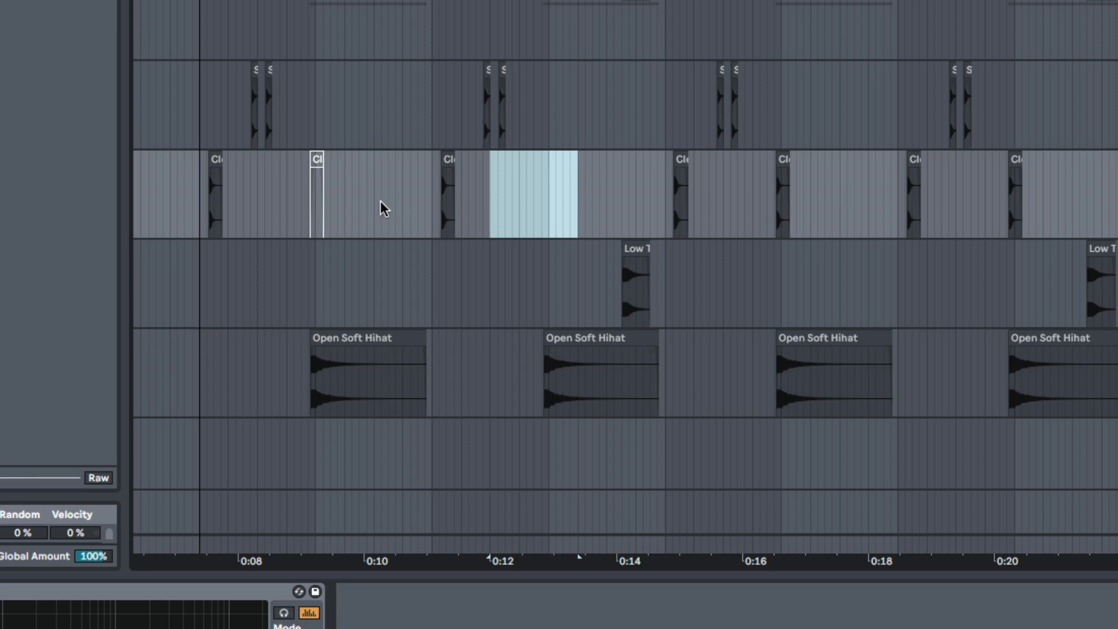
left_click(294, 220)
left_click(388, 229, "shift")
left_click_drag(748, 212, 822, 217)
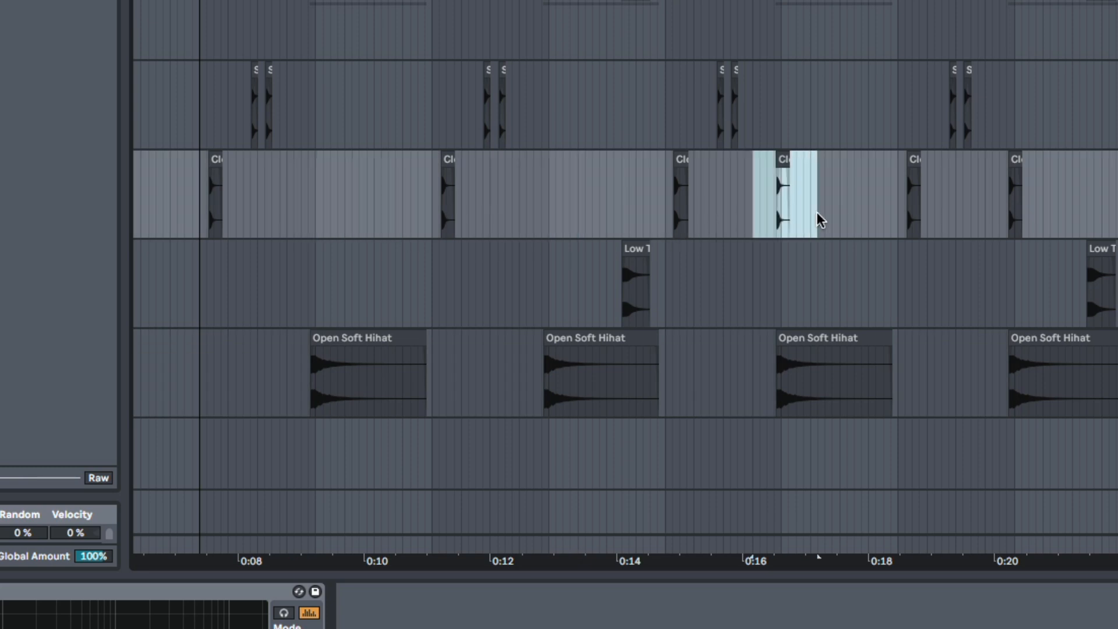
key("Delete")
left_click(744, 385)
left_click(883, 402, "shift")
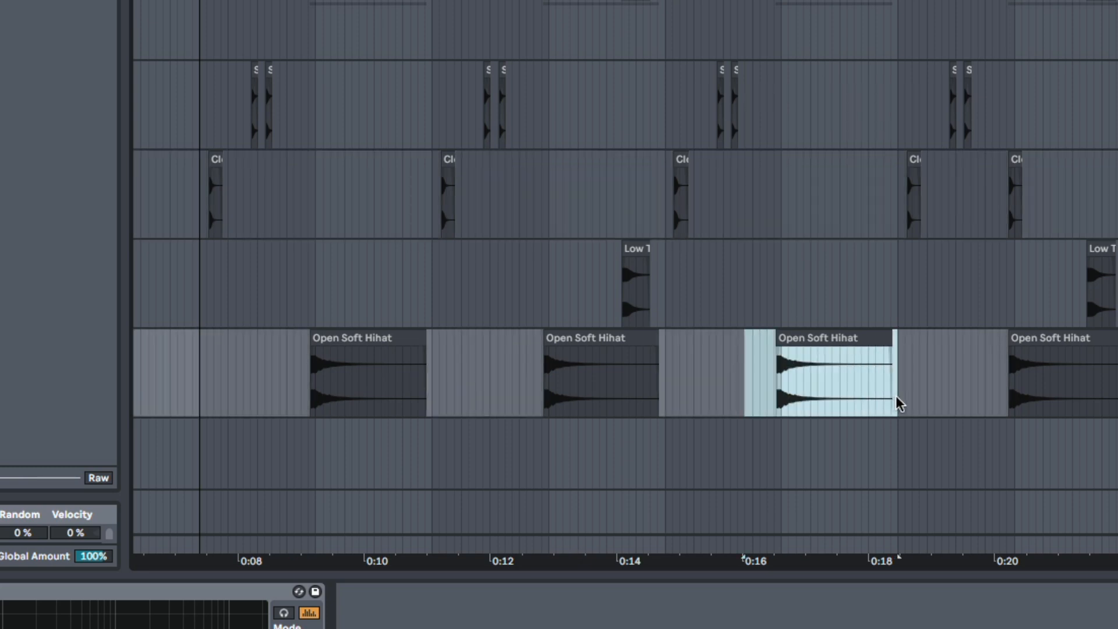
left_click_drag(753, 214, 818, 209)
left_click_drag(979, 210, 1061, 197)
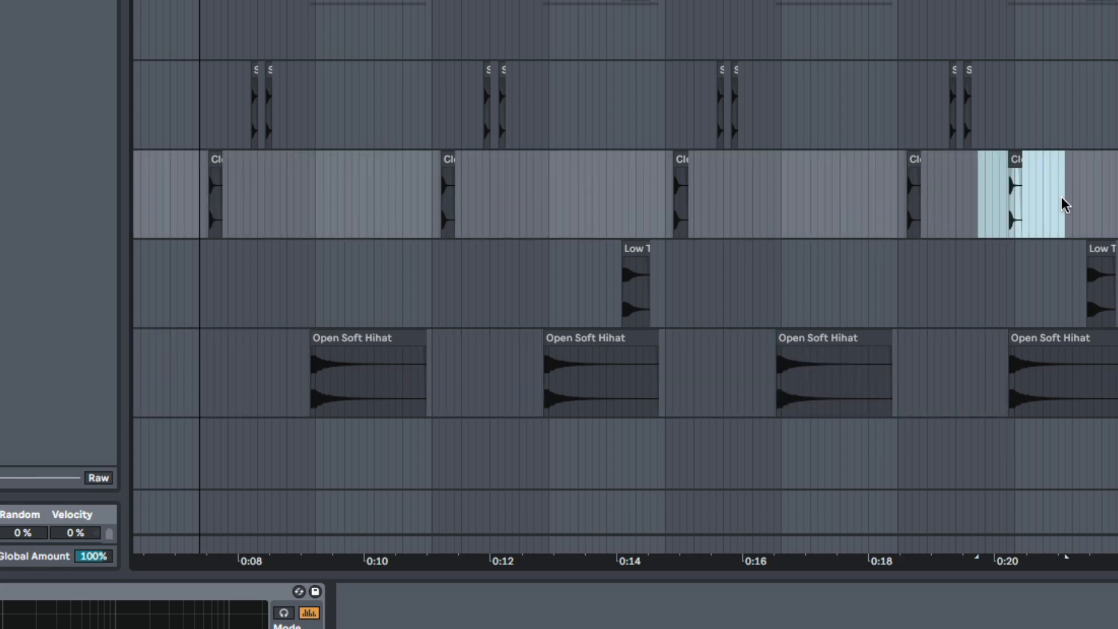
key("Delete")
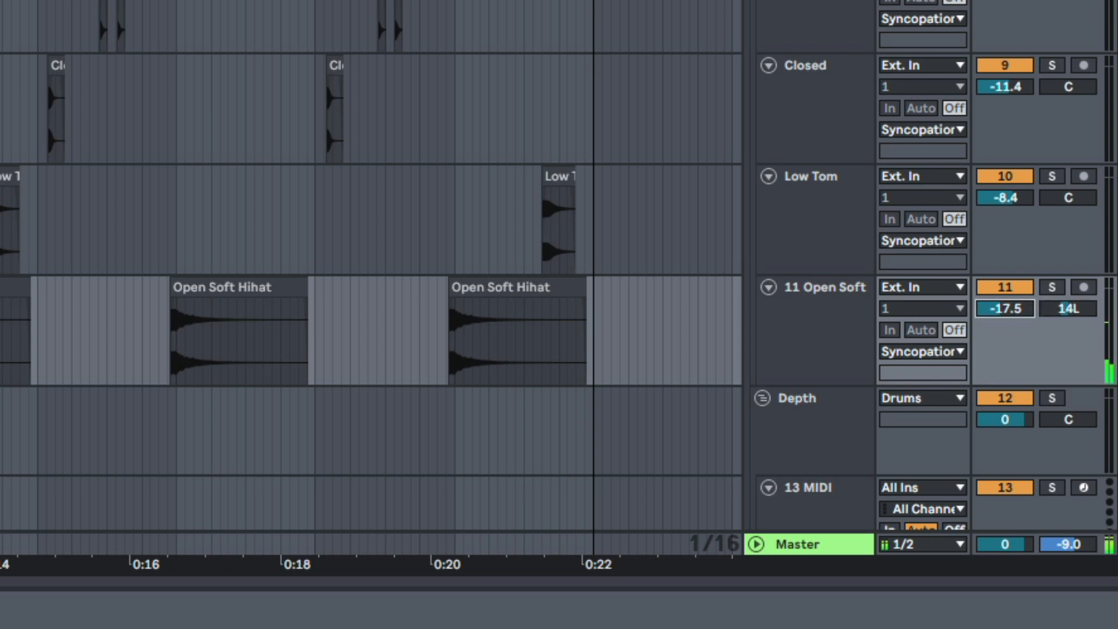
- Add the Texture Crackle sample on a new track in the Depth group at bar 5 and extend it through bar 12
scroll(271, 240, "down", 3)
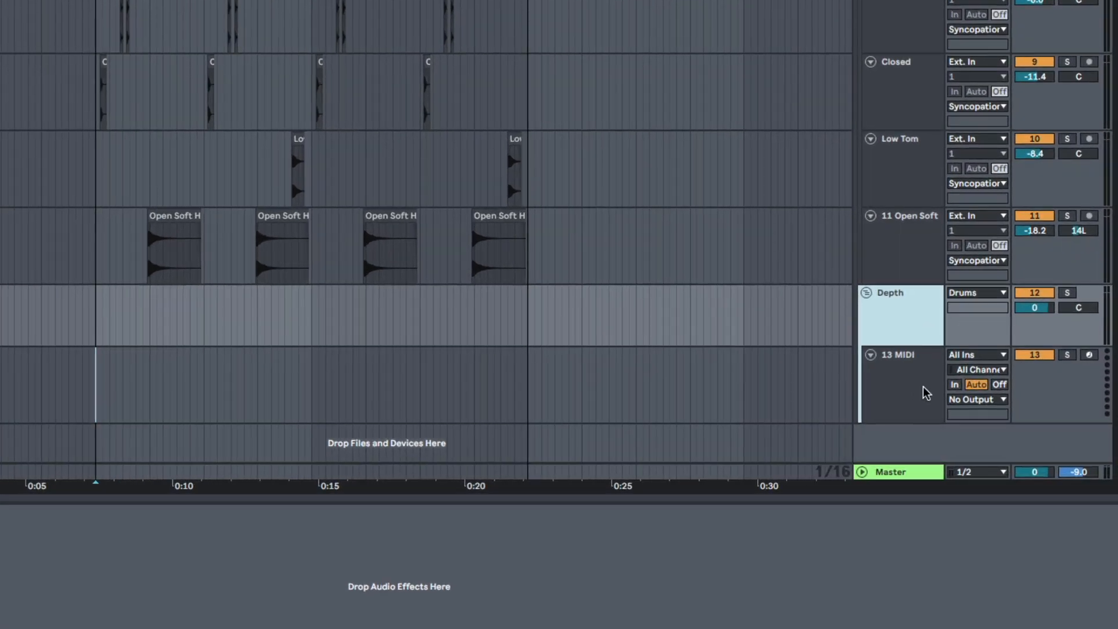
left_click(967, 417)
key("super+t")
left_click(897, 393)
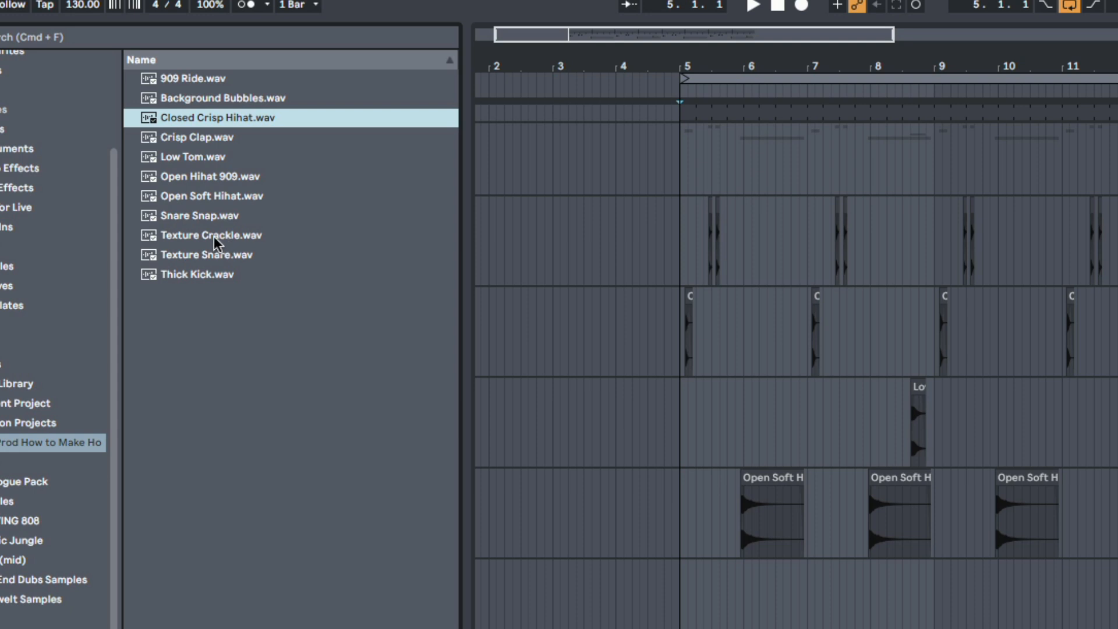
left_click(212, 239)
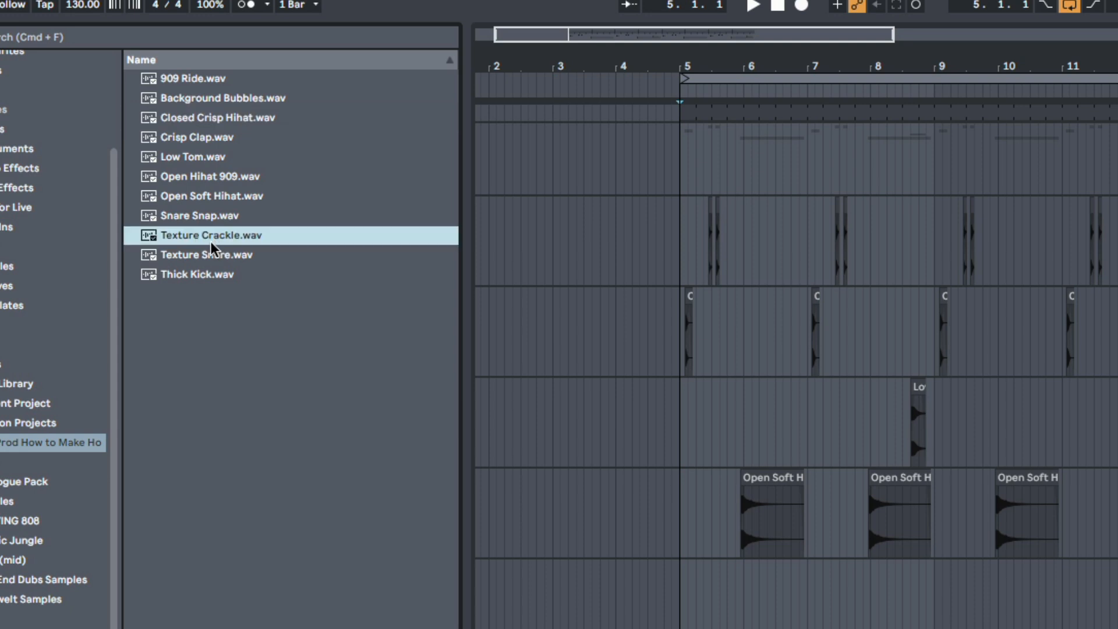
left_click_drag(215, 243, 686, 628)
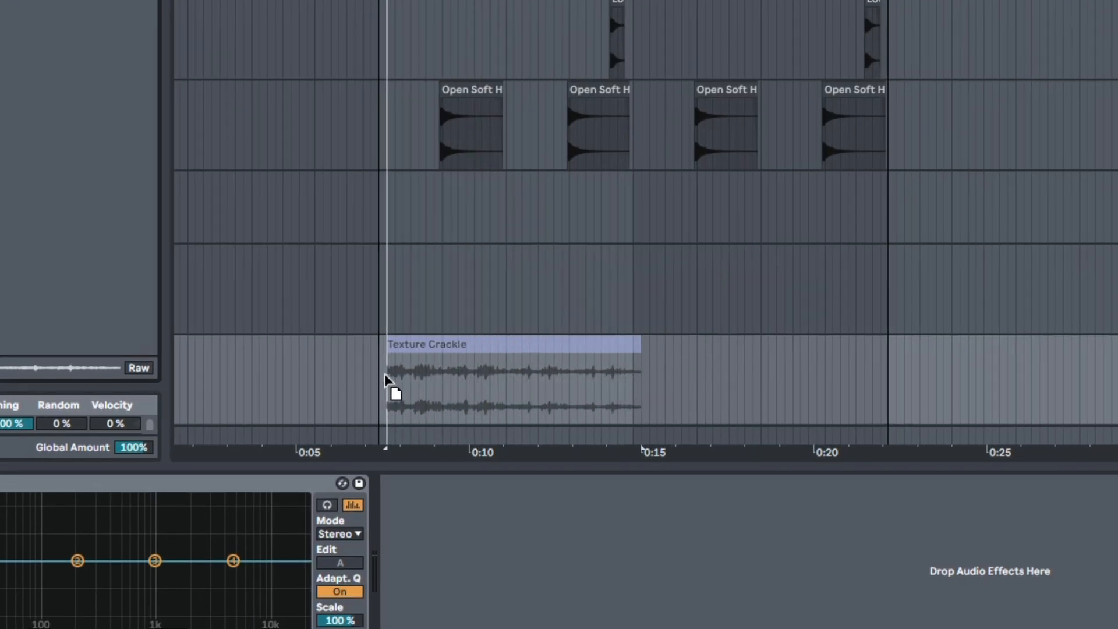
left_click_drag(386, 382, 384, 389)
left_click_drag(633, 372, 880, 376)
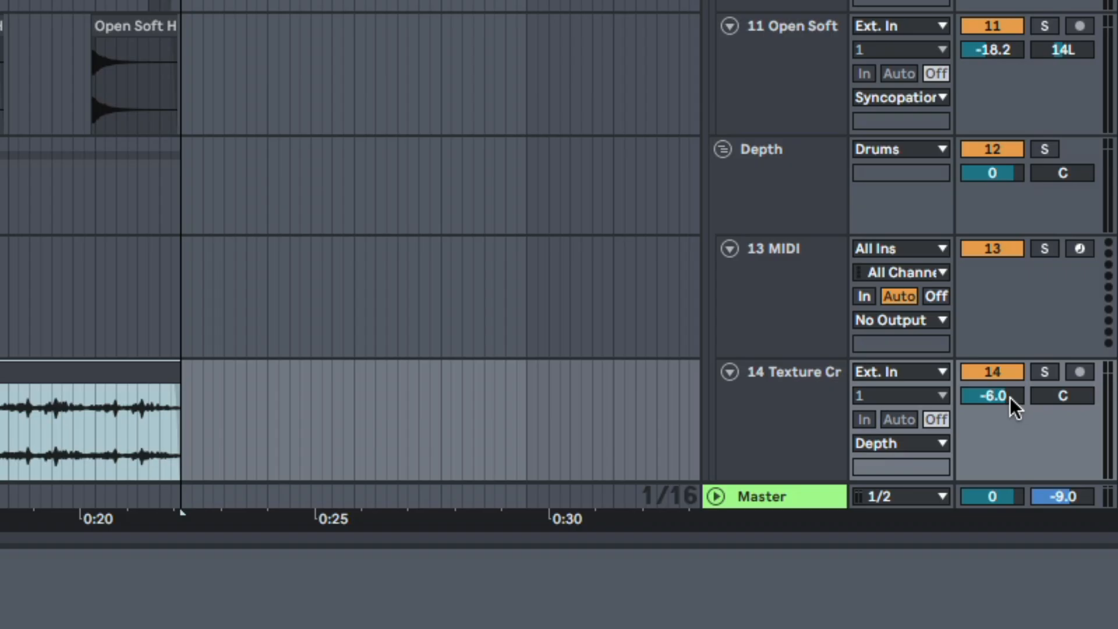
- Lower the Texture Crackle track's volume to -31.7 dB and raise its EQ Eight low-cut frequency
left_click_drag(1012, 402, 1013, 421)
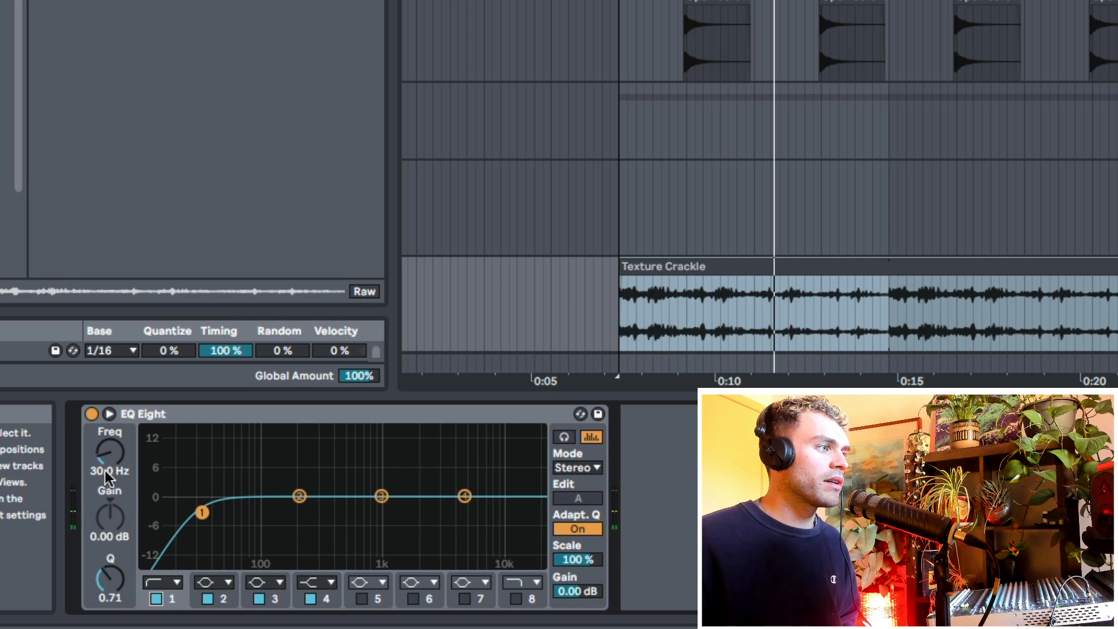
left_click_drag(106, 477, 106, 431)
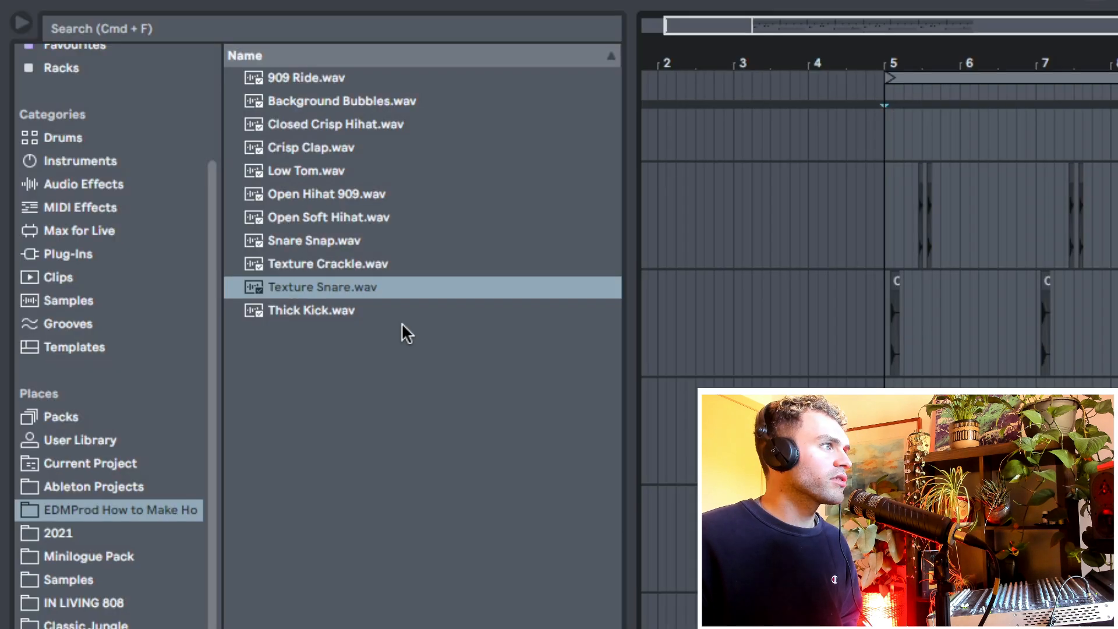
- Audition the Texture Snare sample and copy the Clap track into the Depth group
left_click(320, 288)
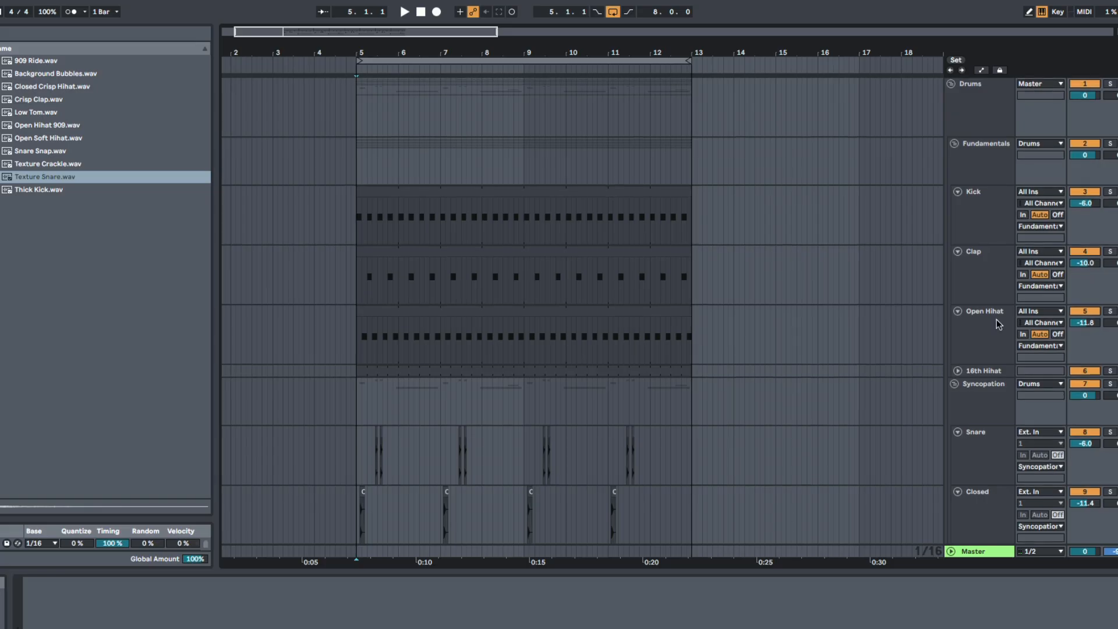
left_click(976, 278)
scroll(932, 350, "down", 3)
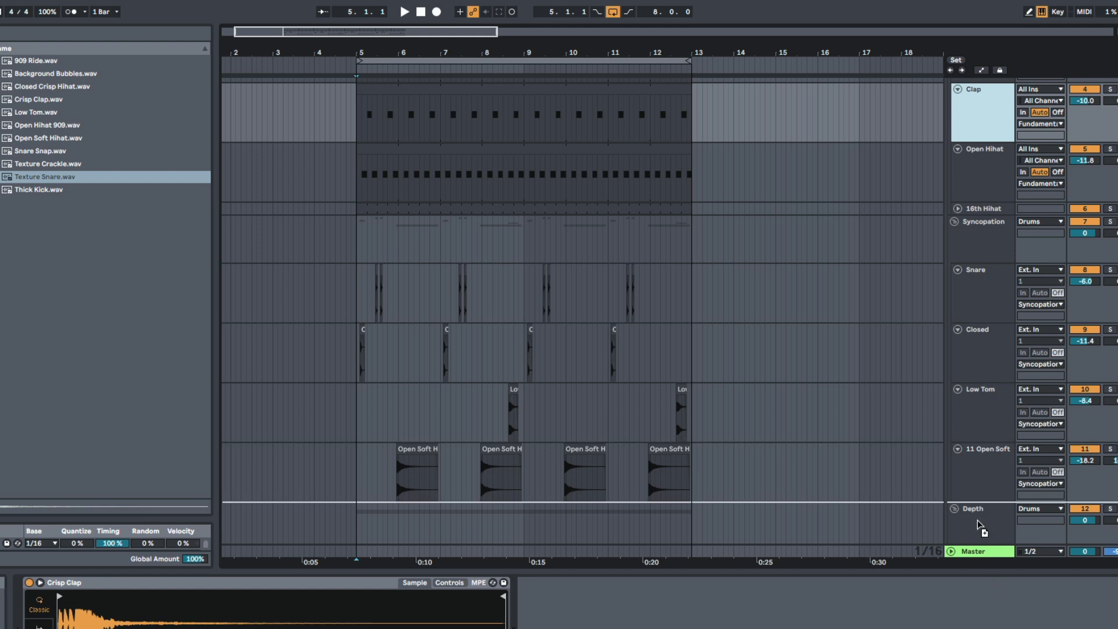
left_click_drag(977, 521, 978, 474)
scroll(971, 371, "down", 2)
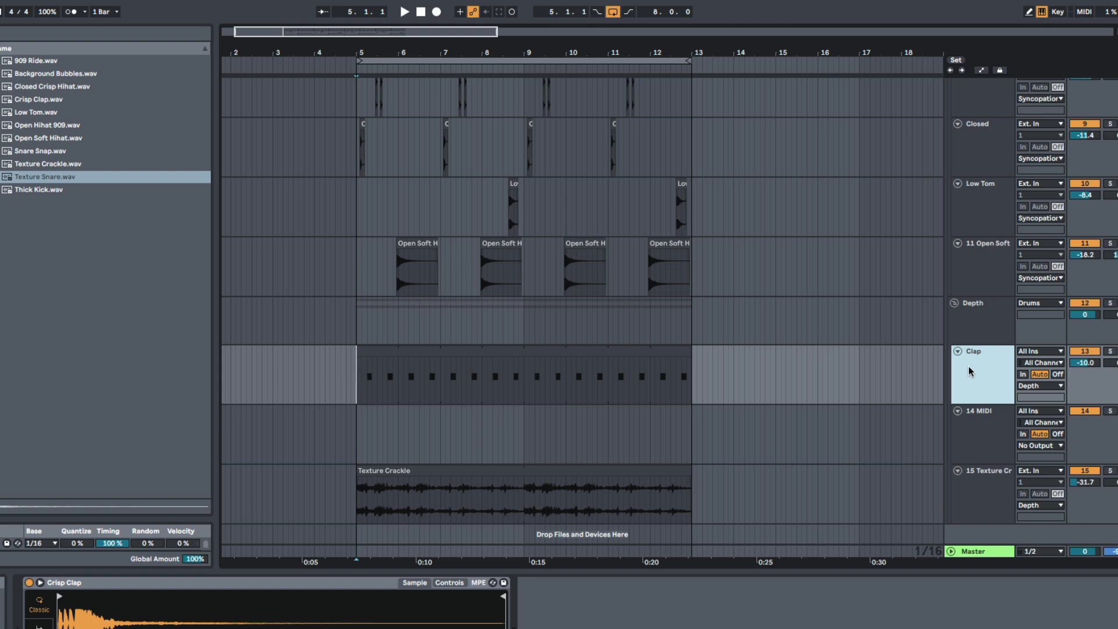
- Replace the Crisp Clap sample on the copied Clap track with Texture Snare and play the track soloed
left_click(711, 386)
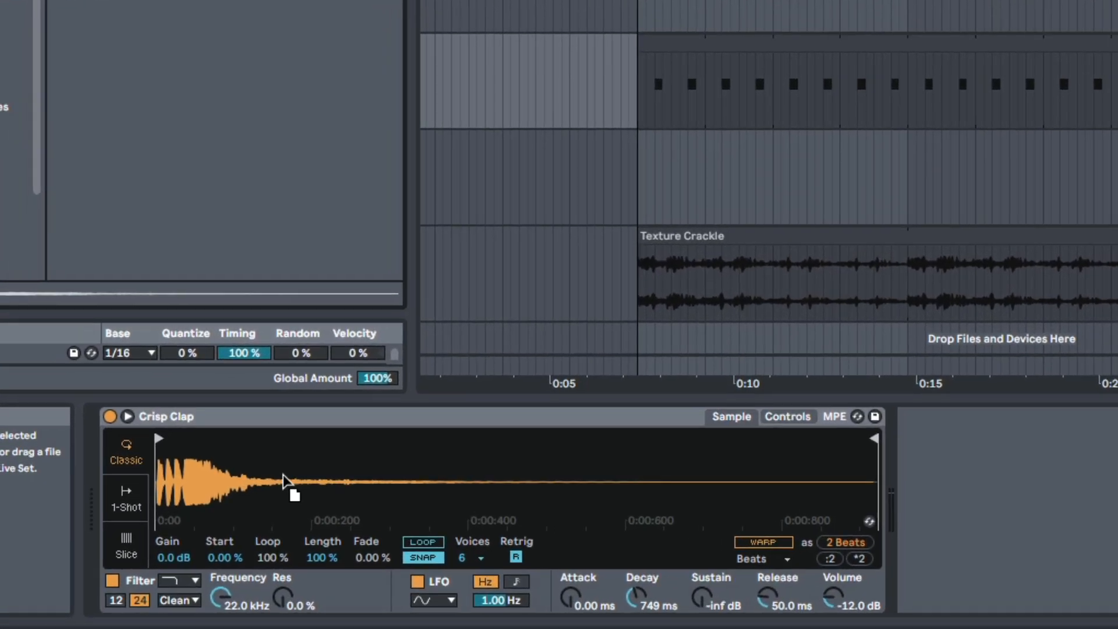
left_click_drag(284, 481, 263, 445)
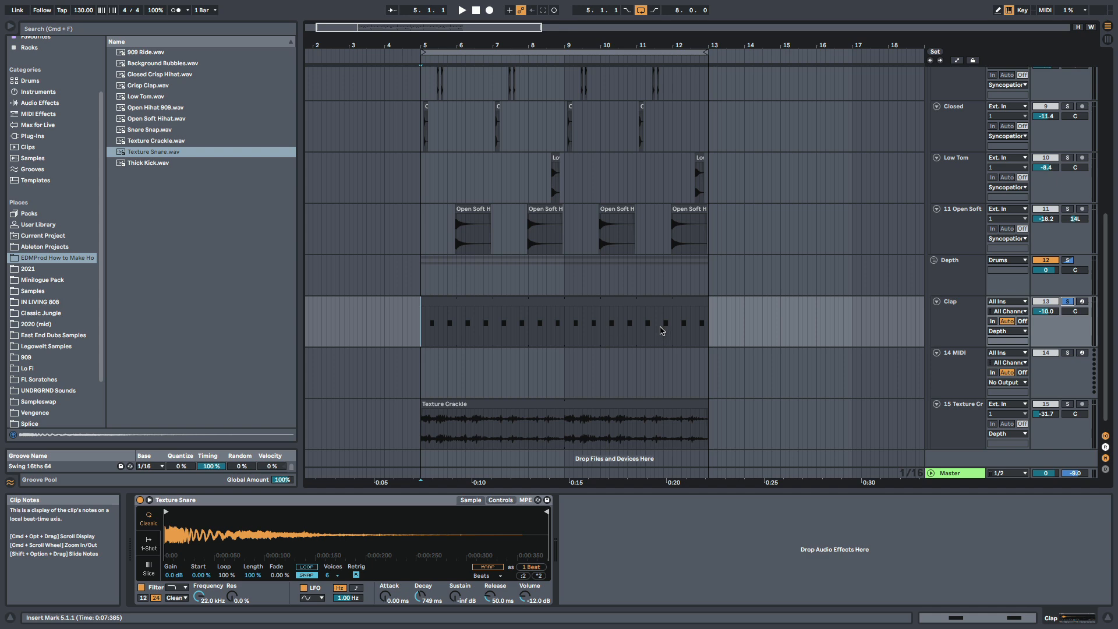
scroll(983, 254, "up", 10)
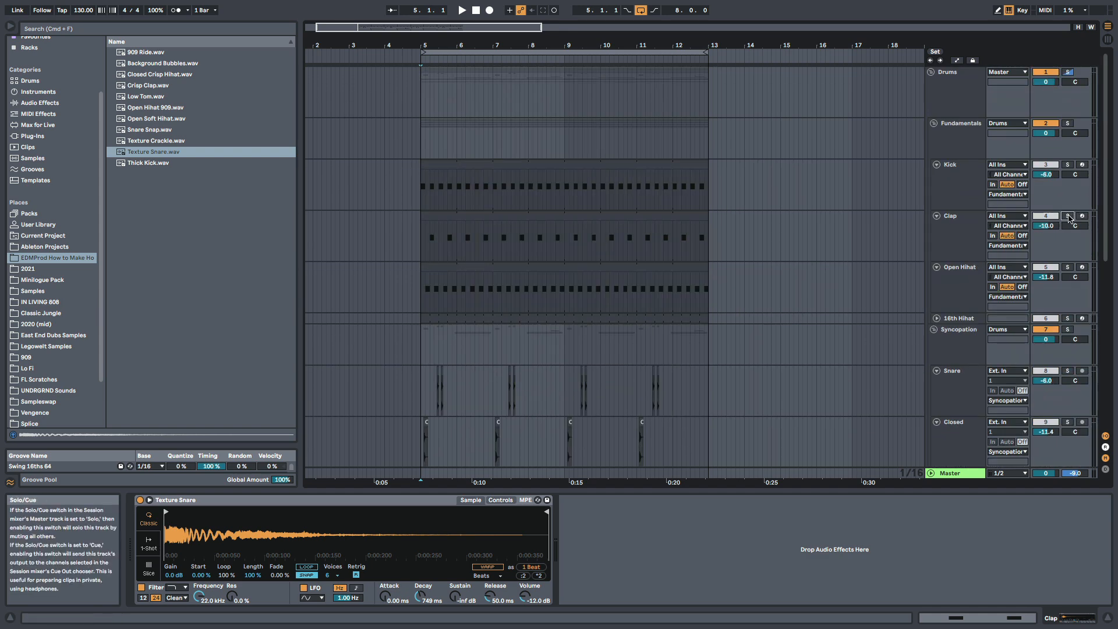
scroll(482, 343, "down", 10)
key("space")
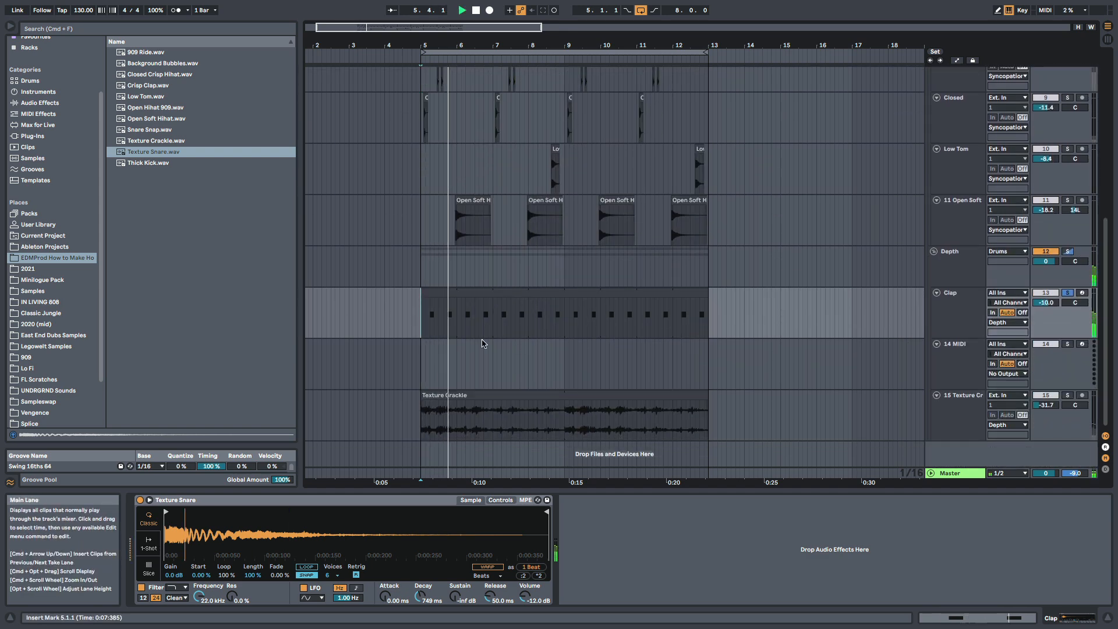
- Delete the C3 note at 1.2 from the first MIDI clip on the copied Clap track
double_click(433, 294)
scroll(266, 249, "down", 3)
left_click_drag(313, 286, 393, 351)
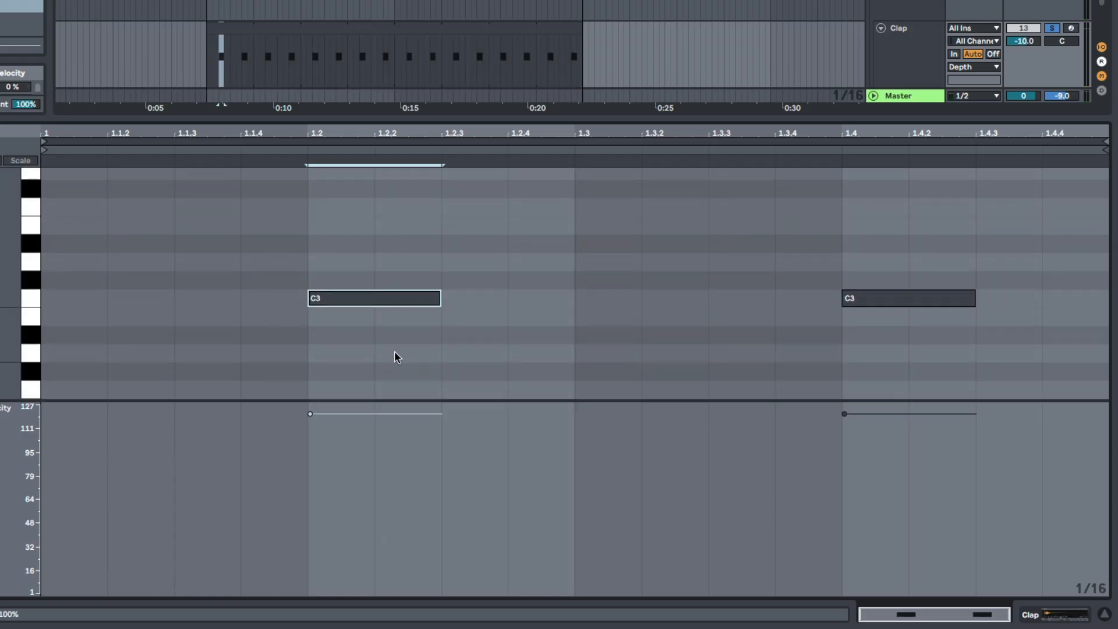
key("Delete")
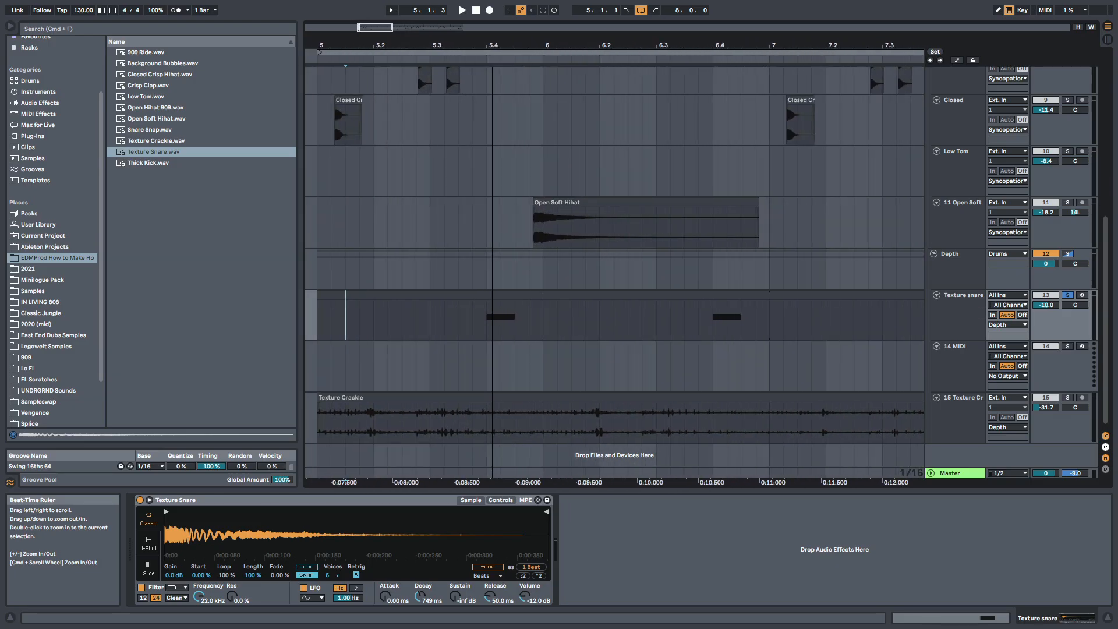
- Play the Texture Snare hit from 5.4 and move the sample's start point to about 50 ms, past its attack
left_click_drag(487, 46, 487, 54)
left_click(481, 348)
left_click(482, 318)
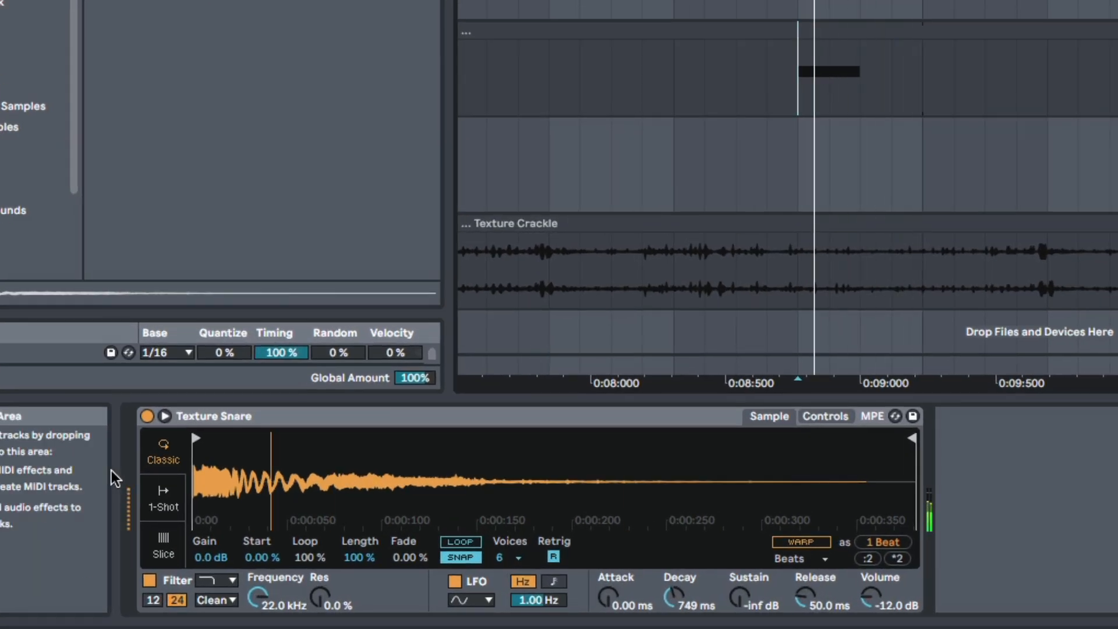
left_click_drag(197, 440, 324, 446)
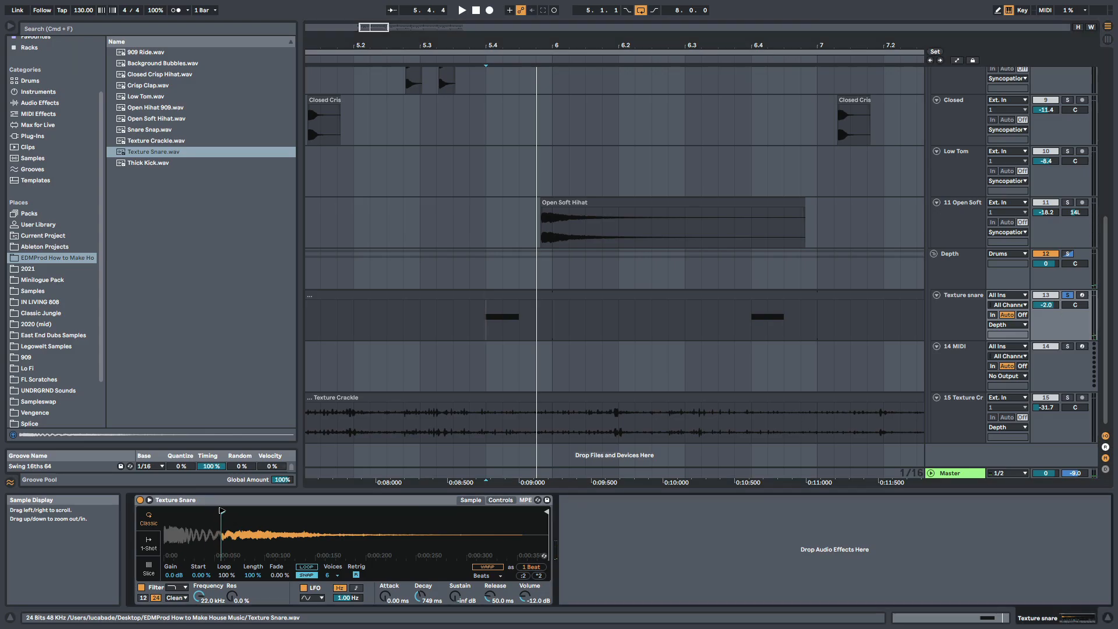
- Solo the original Clap track and play its hits from bar 5 to compare them with the texture snare
scroll(662, 362, "up", 6)
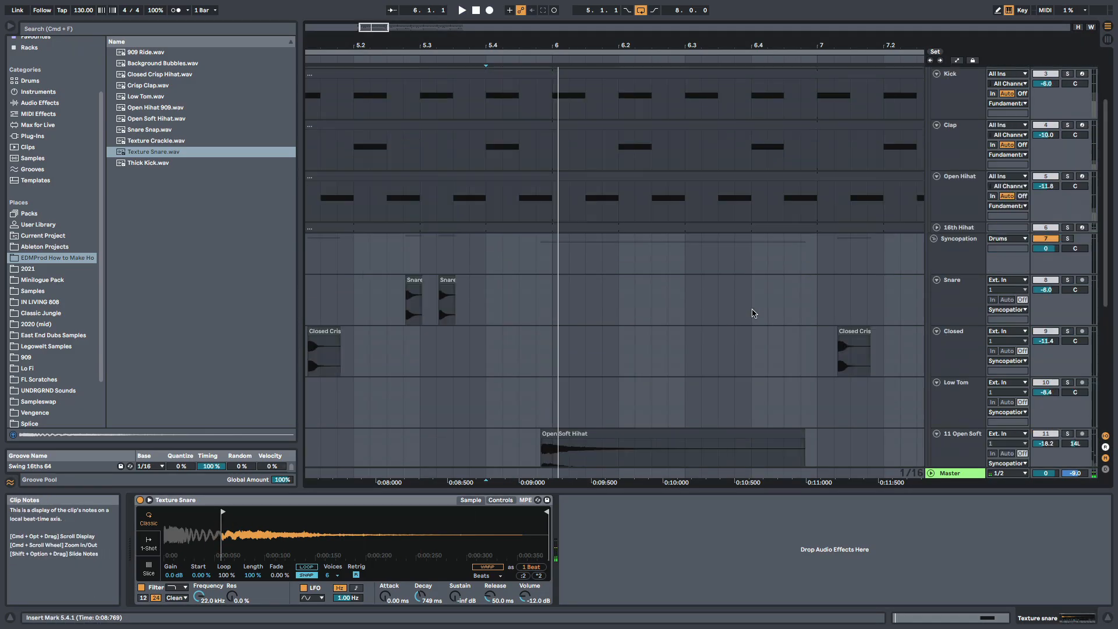
left_click(1068, 216)
key("space")
scroll(551, 93, "down", 2)
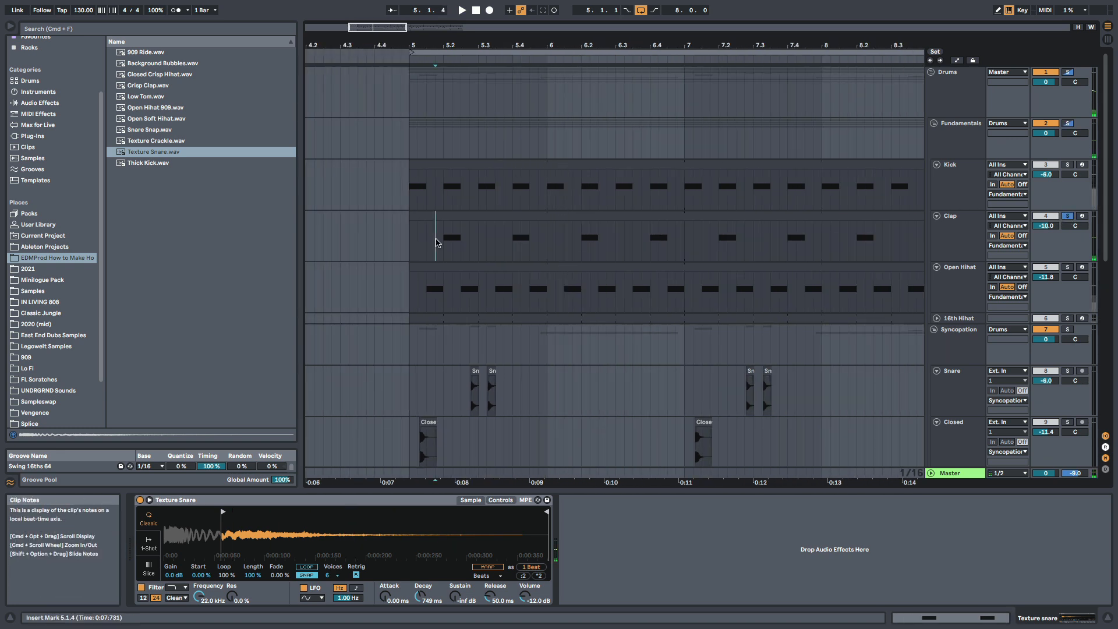
left_click(435, 238)
left_click(496, 244)
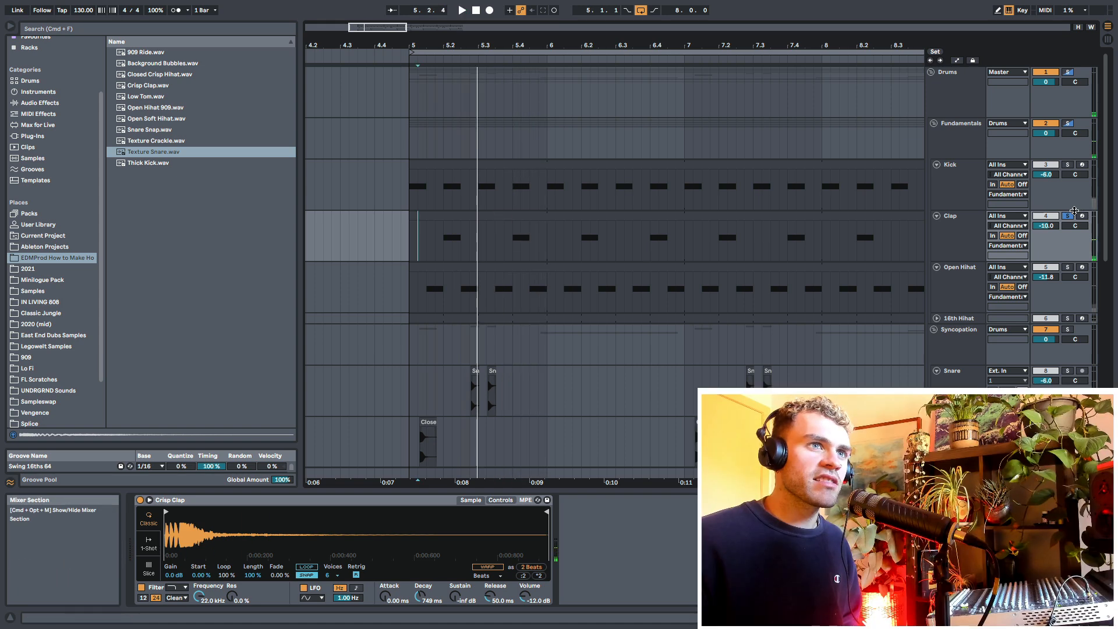
- Load the 909 Ride sample onto the empty MIDI track below the Texture snare track in the Depth group
scroll(928, 338, "down", 8)
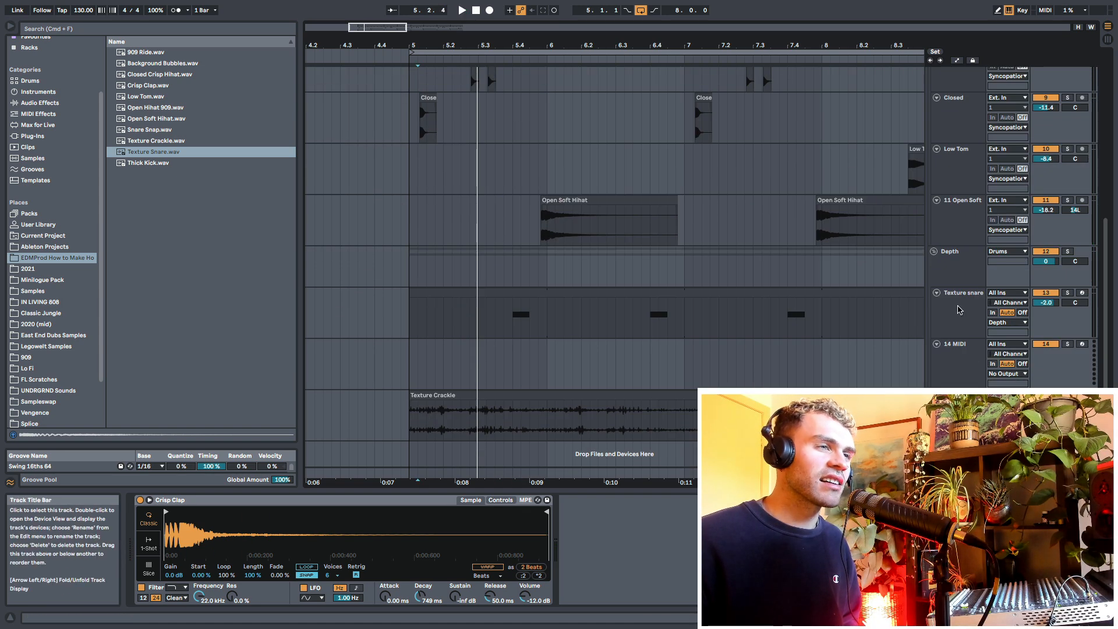
left_click(964, 275)
left_click(956, 312)
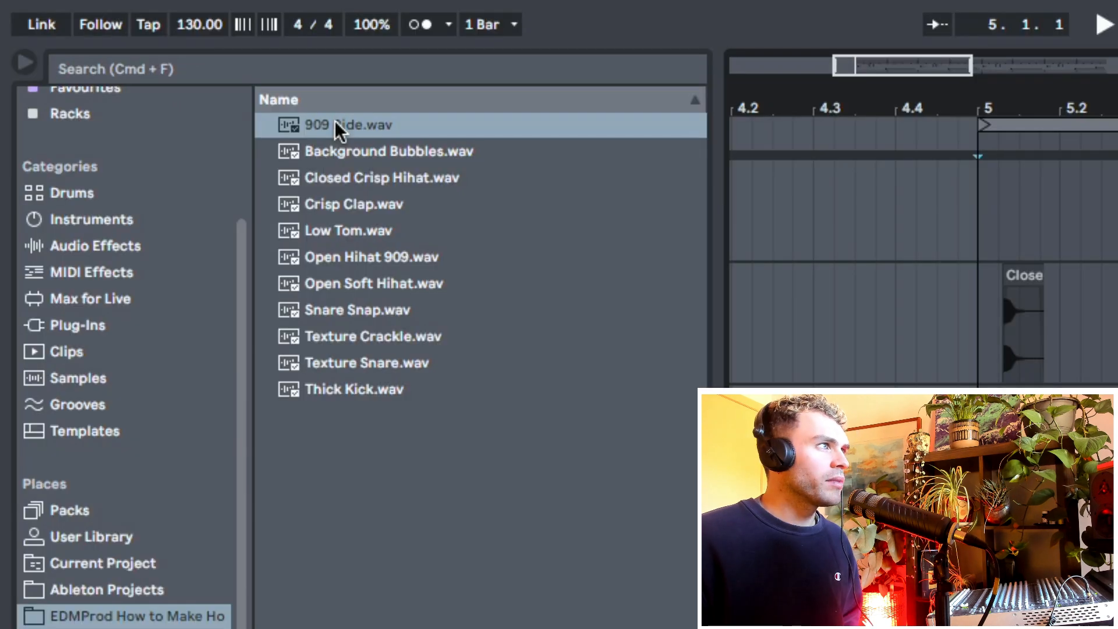
left_click_drag(140, 52, 250, 33)
left_click_drag(600, 78, 382, 545)
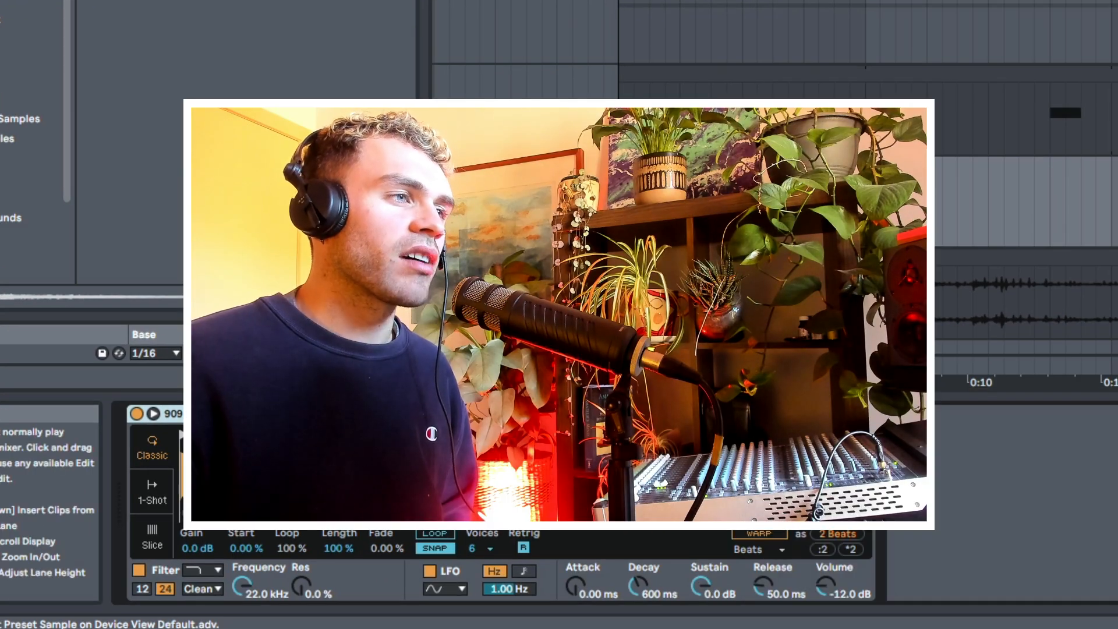
- Create a one-bar MIDI clip at bar 5 on the 909 Ride track and set its fixed grid to 1/8
left_click_drag(620, 216, 864, 213)
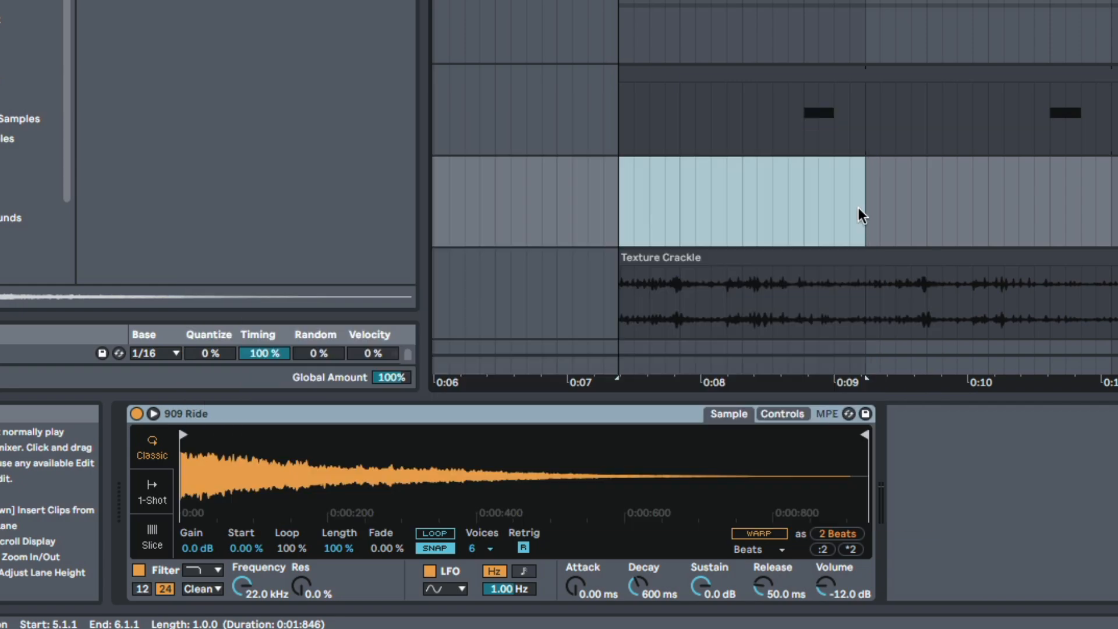
key("ctrl+shift+m")
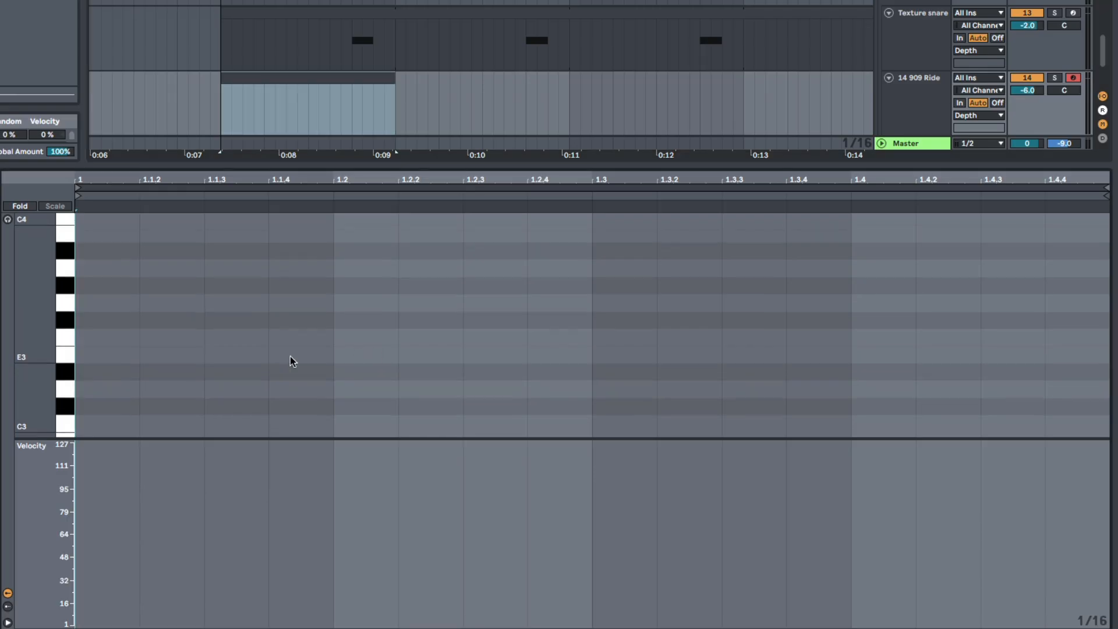
scroll(290, 356, "down", 3)
right_click(262, 328)
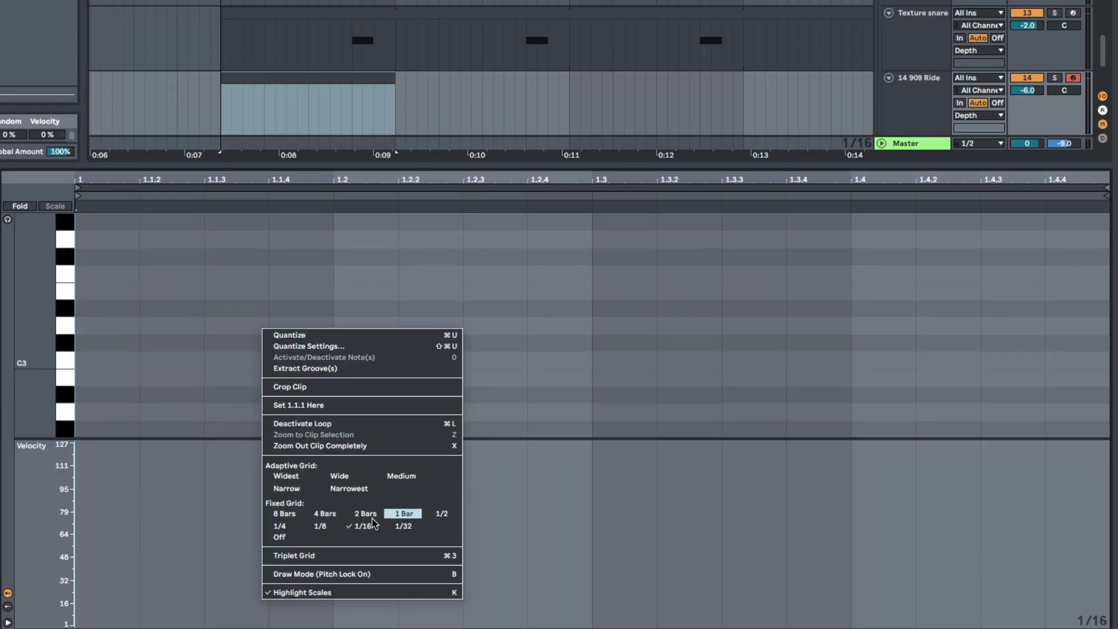
left_click(321, 526)
- Add 1/8 C3 notes at 1.1.1 and 1.1.3 in the ride clip, with velocities of about 42 and about 113
left_click(154, 357)
left_click(267, 362)
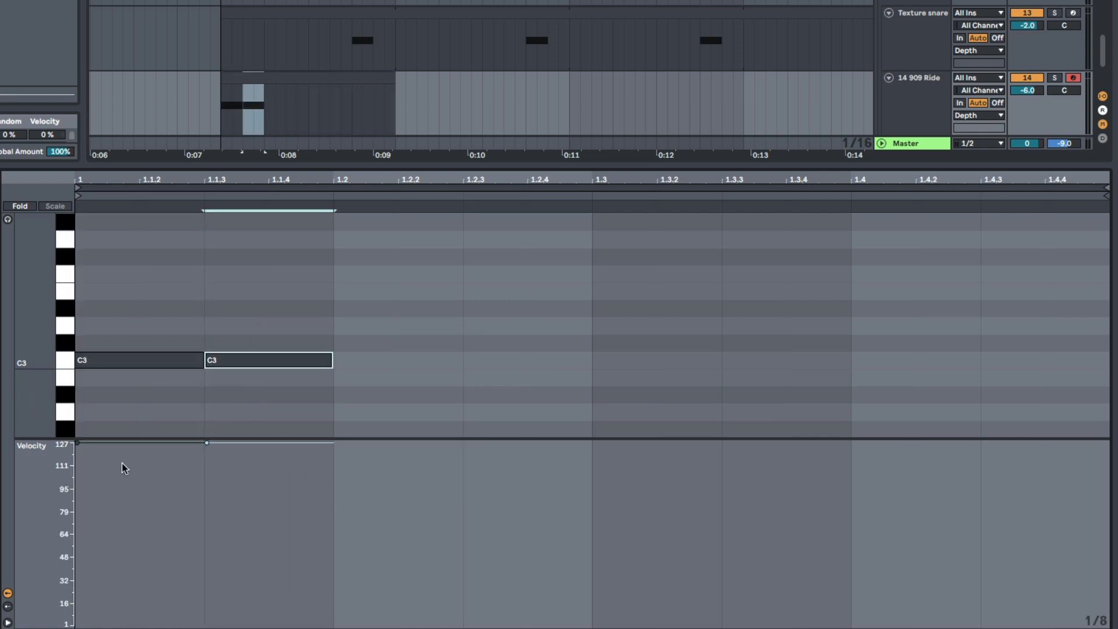
left_click_drag(129, 442, 129, 590)
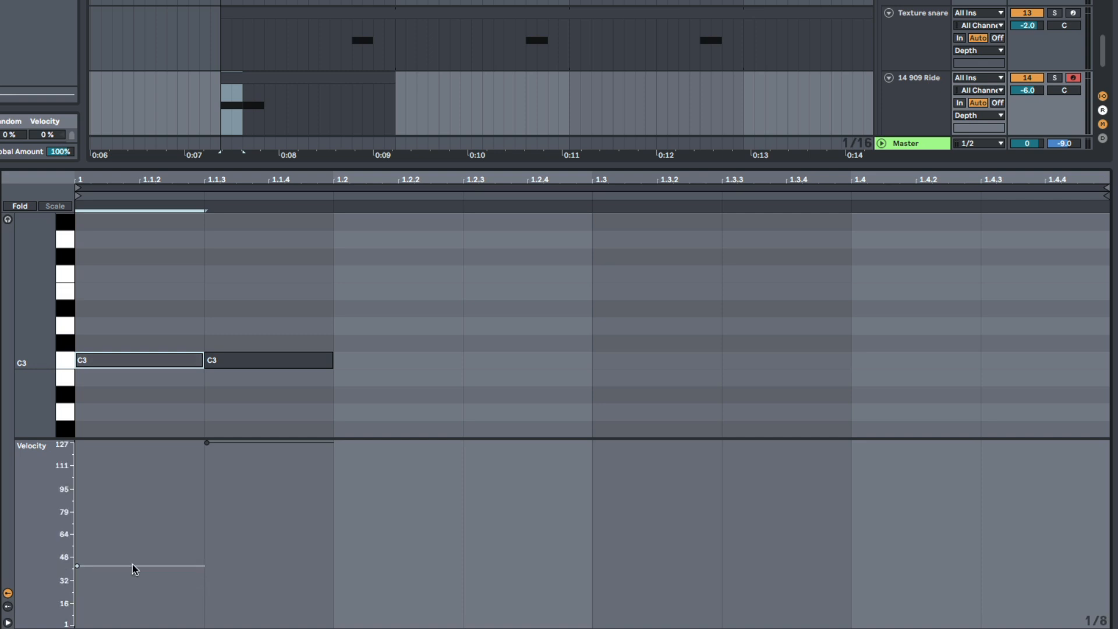
left_click_drag(255, 443, 255, 462)
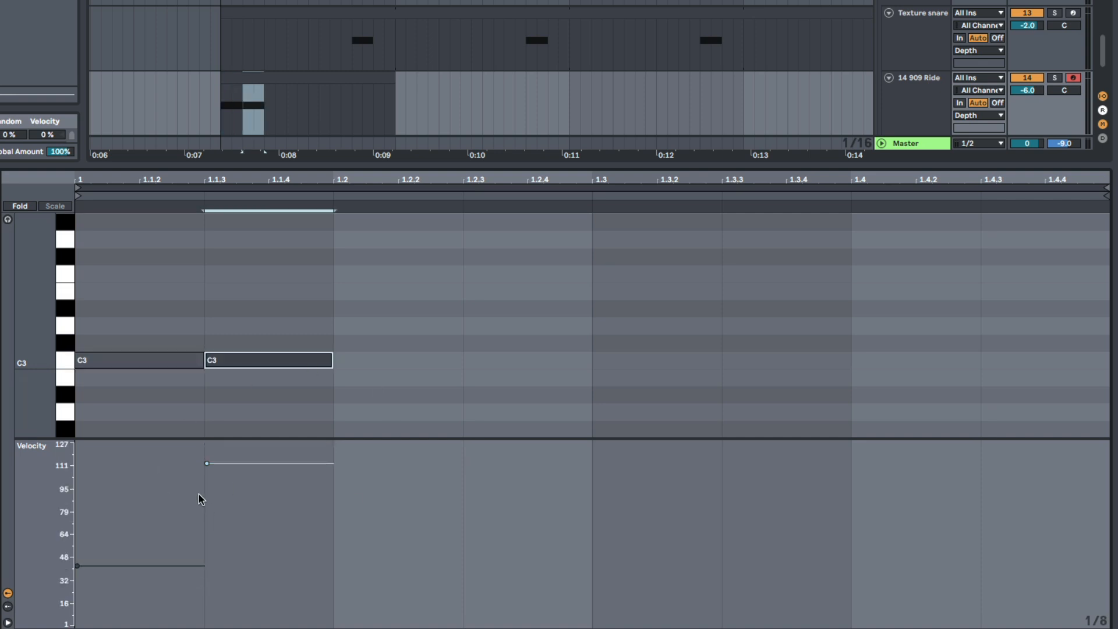
- Duplicate the two ride notes three times to fill the bar and repeat the 909 Ride clip up to bar 13
left_click(152, 507)
left_click_drag(331, 316, 89, 310)
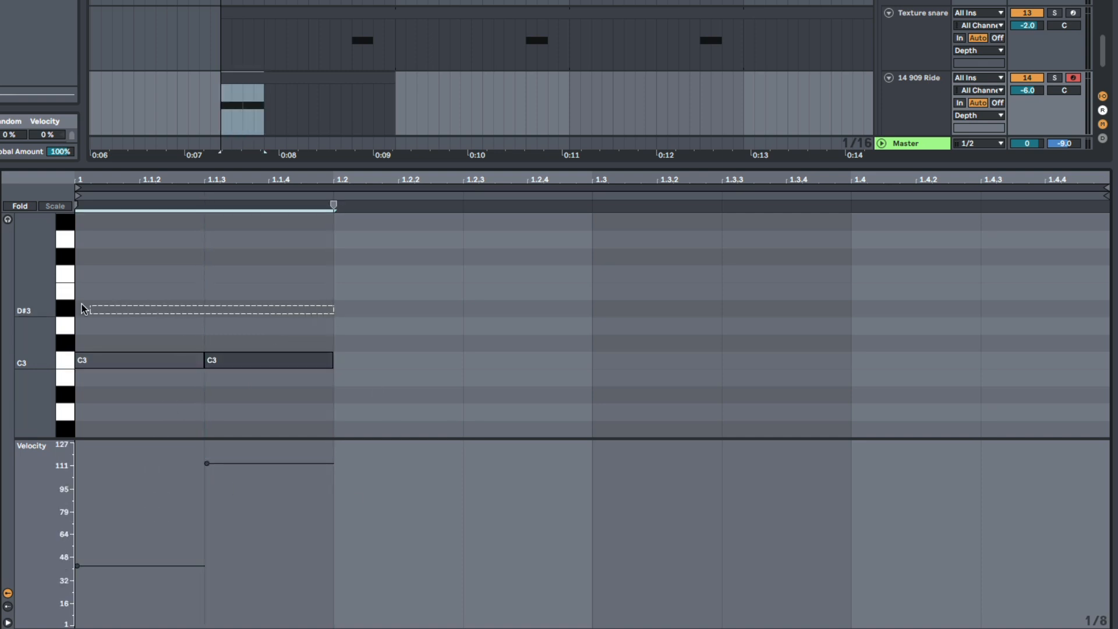
key("ctrl+d")
key("ctrl+d")
key("ctrl+d")
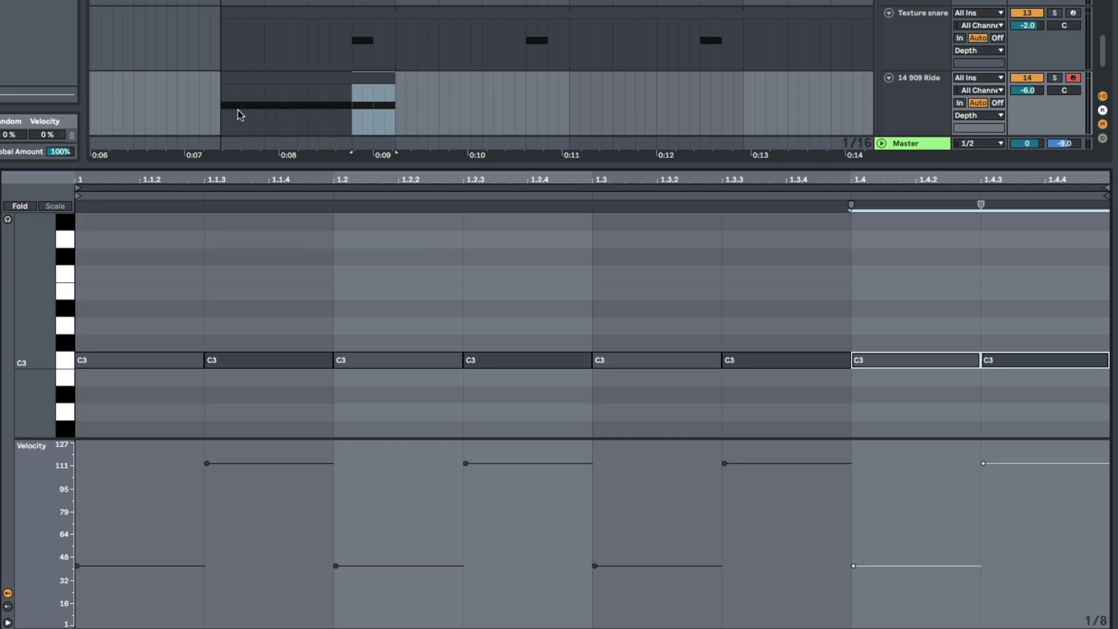
left_click(221, 115)
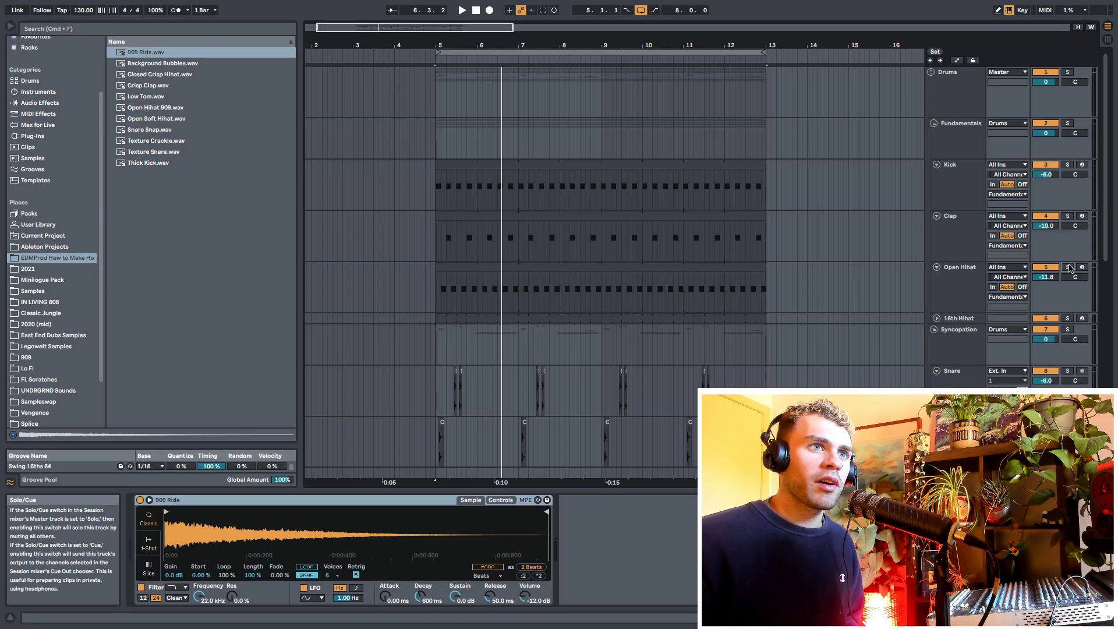
- Lower the 909 Ride track's volume to -18.3 dB while playing it soloed, and turn its solo off
scroll(1069, 308, "down", 10)
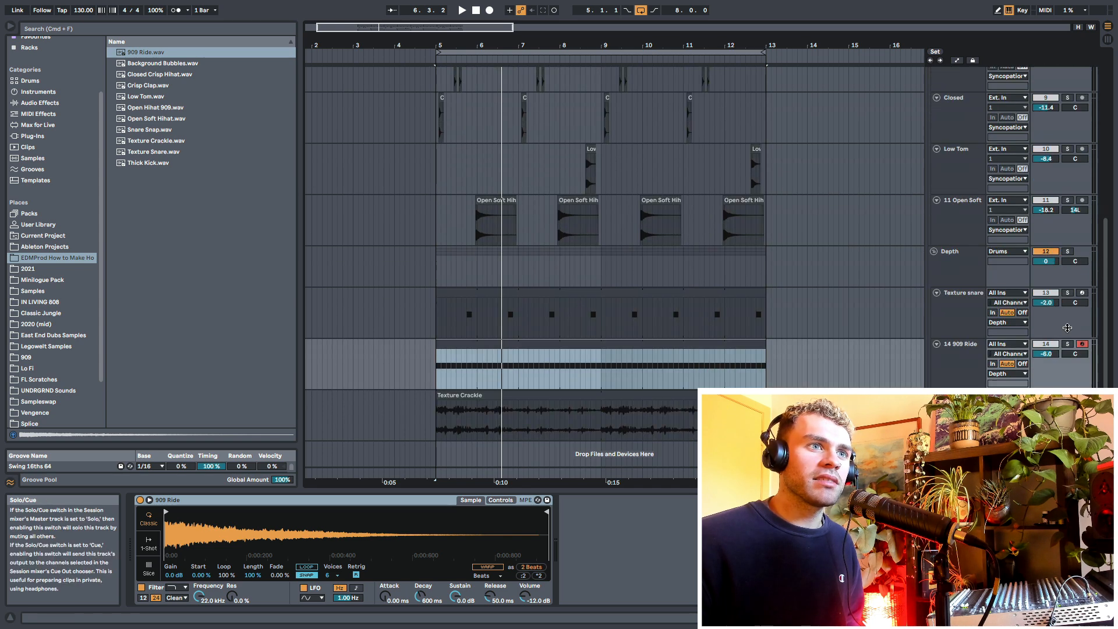
left_click(1068, 344)
key("space")
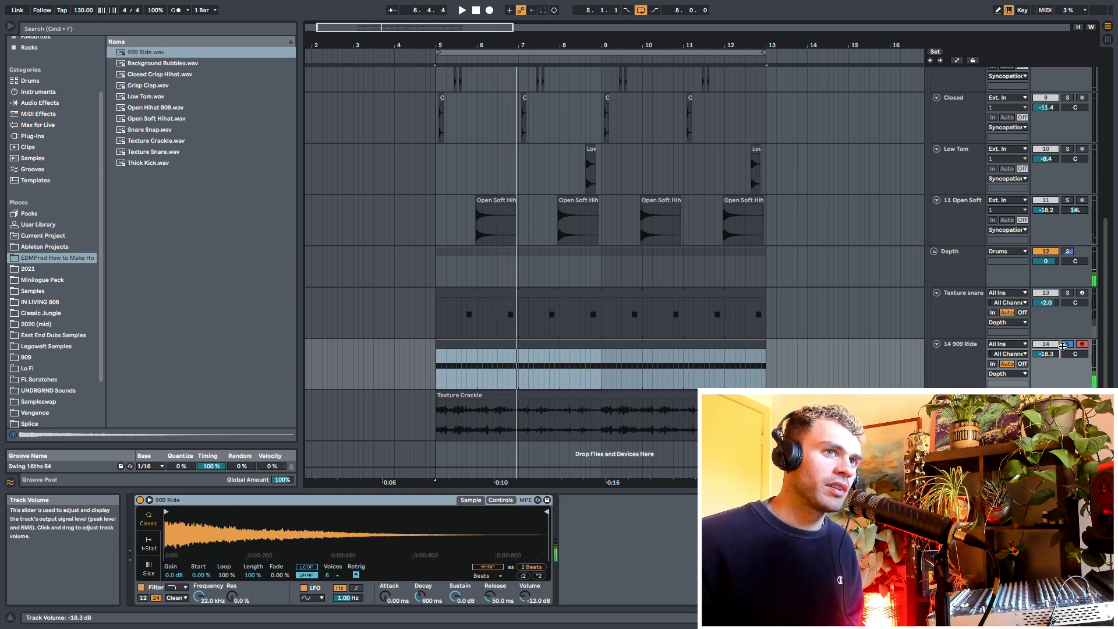
key("space")
left_click(1068, 344)
- Play the full beat and mute the 909 Ride track to compare the groove without it
key("space")
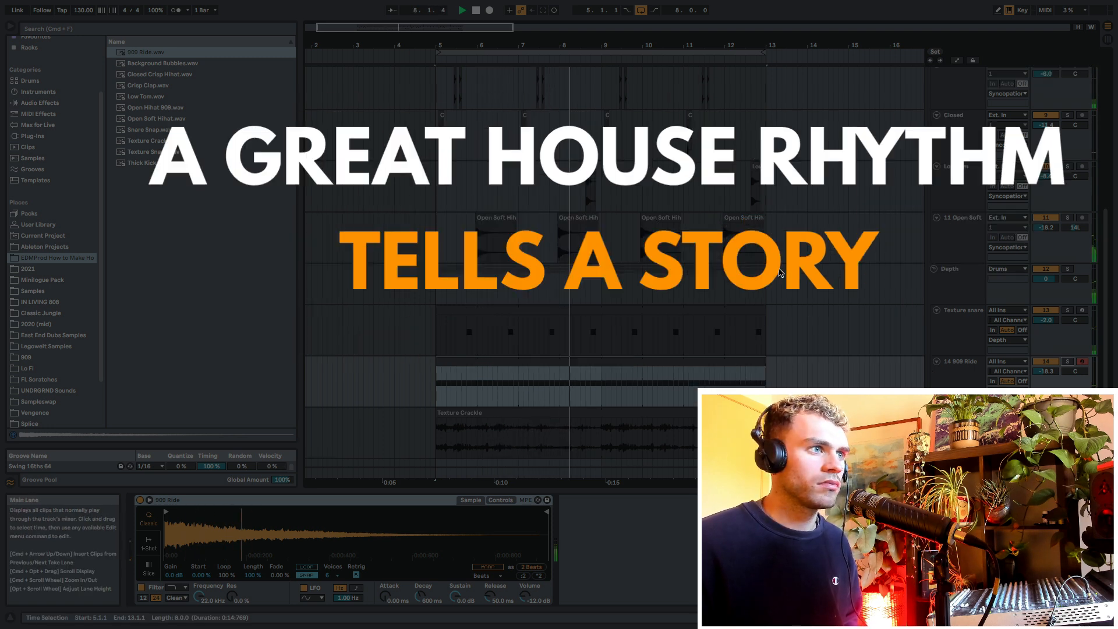
left_click(1046, 344)
left_click(960, 365)
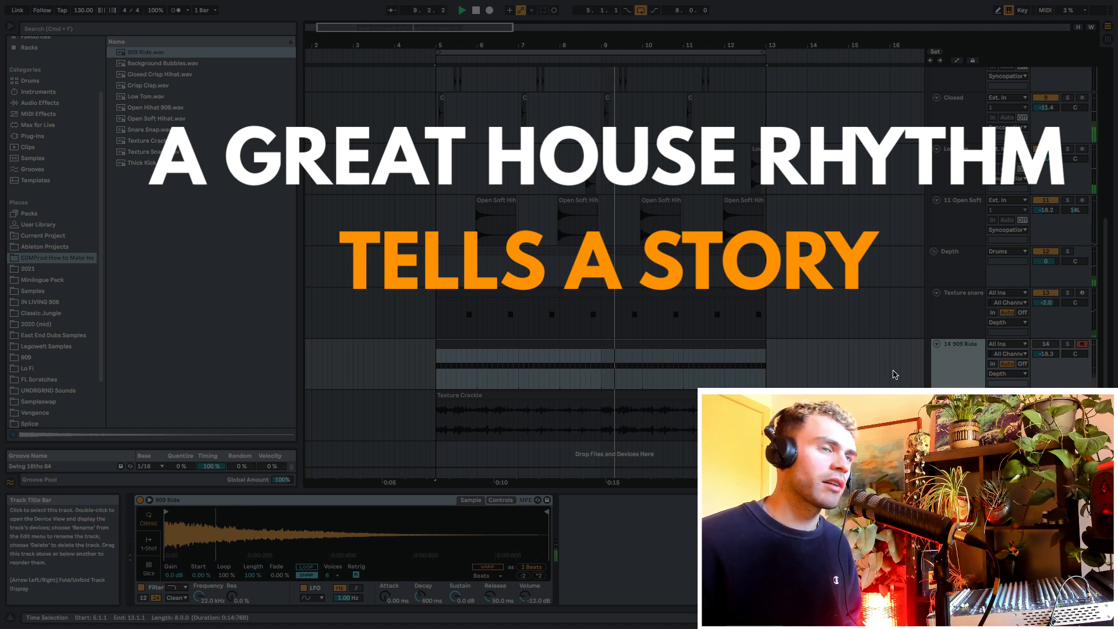
left_click(438, 369)
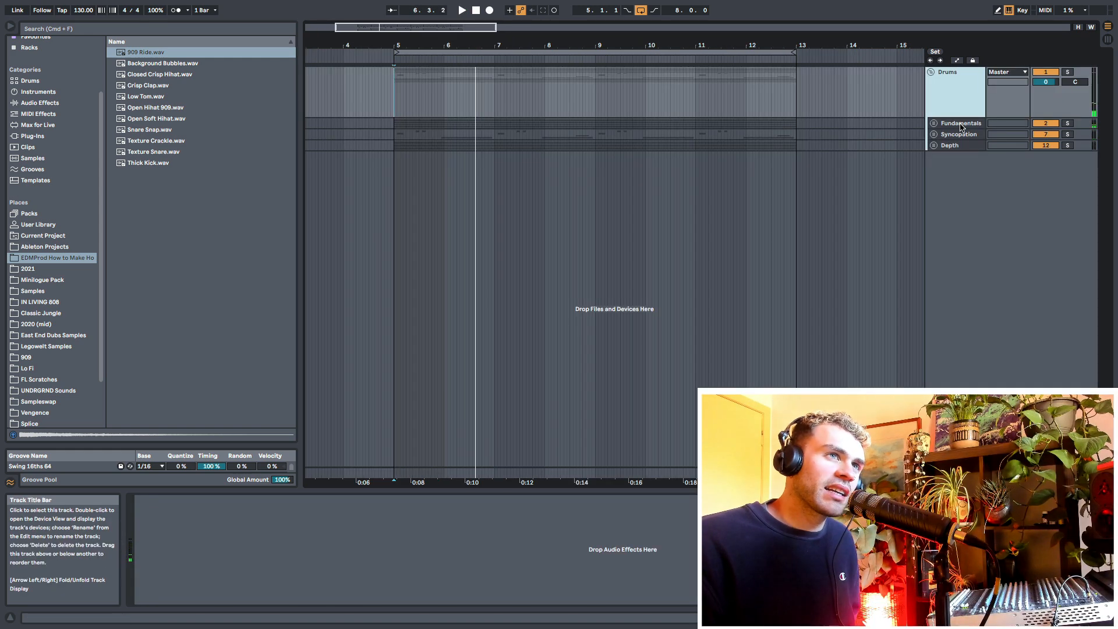
- Unfold the Fundamentals group, review its kick, clap, open hihat and 16th hihat patterns from bar 5, and fold it again
left_click(960, 124)
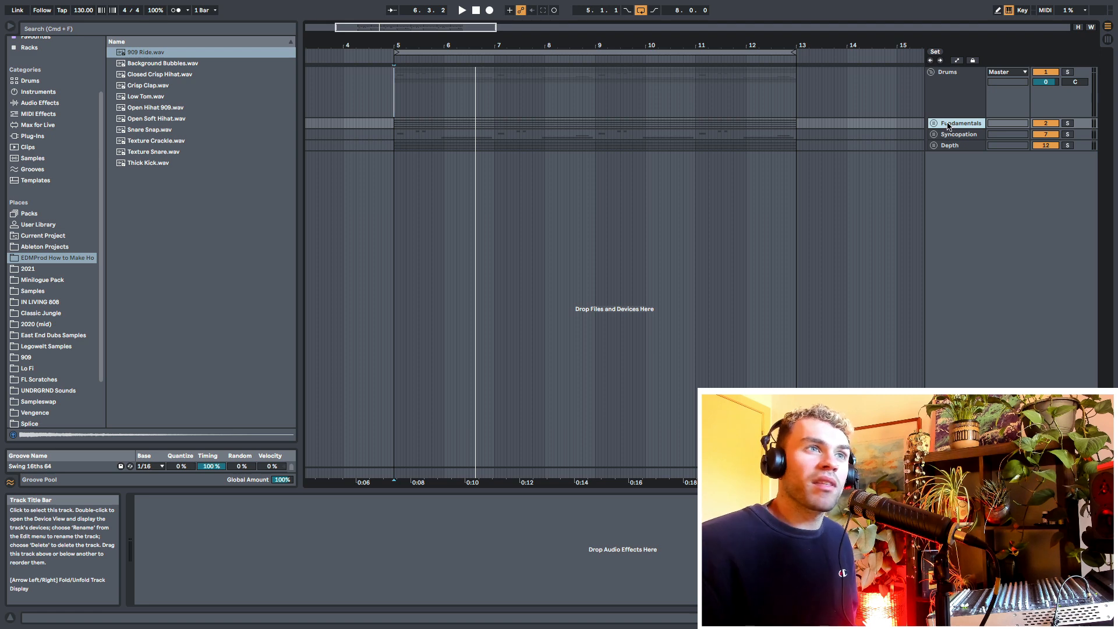
left_click(934, 124)
left_click_drag(394, 196, 585, 254)
left_click_drag(466, 303, 543, 300)
left_click_drag(384, 343, 545, 344)
left_click_drag(366, 344, 575, 339)
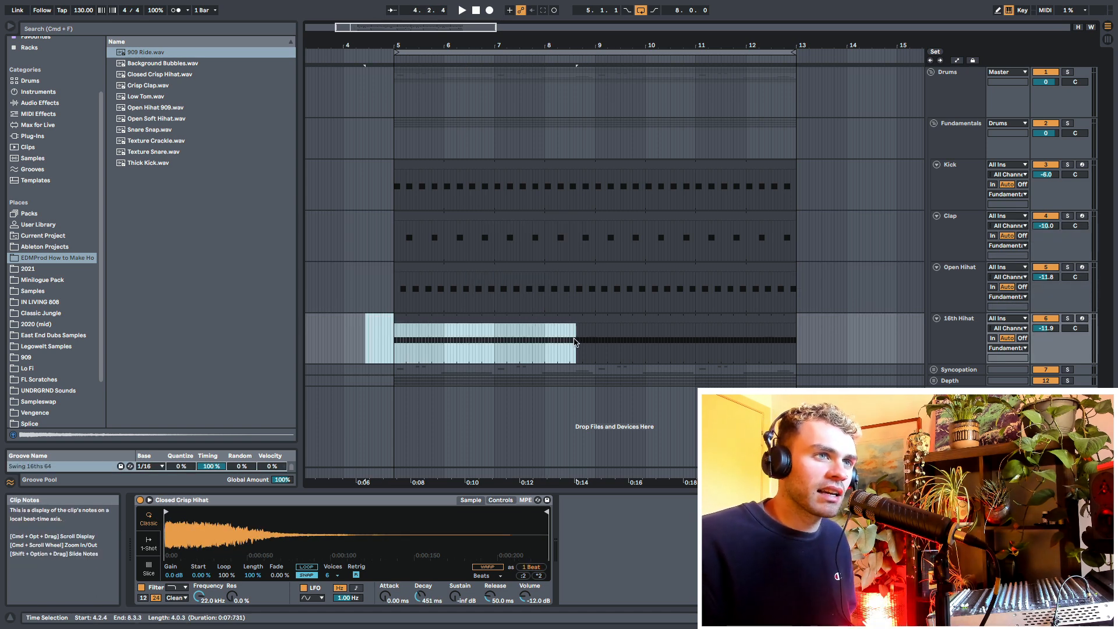
left_click(933, 124)
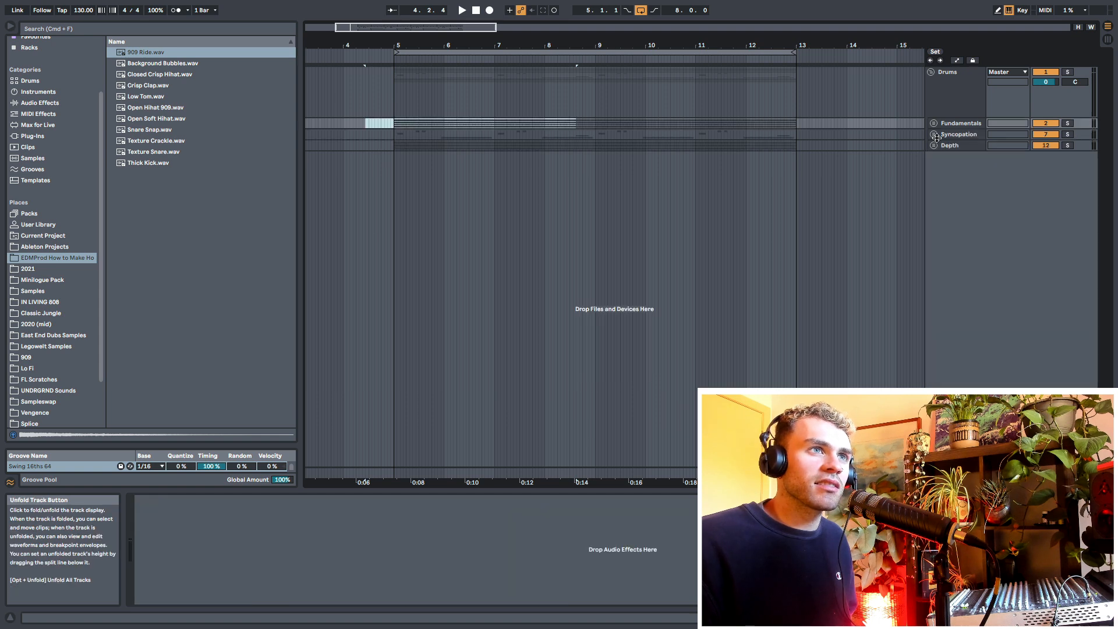
- Unfold the Syncopation and Depth groups in turn and review their tracks' clips from bar 5
left_click(942, 136)
key("Right")
left_click_drag(396, 211, 598, 337)
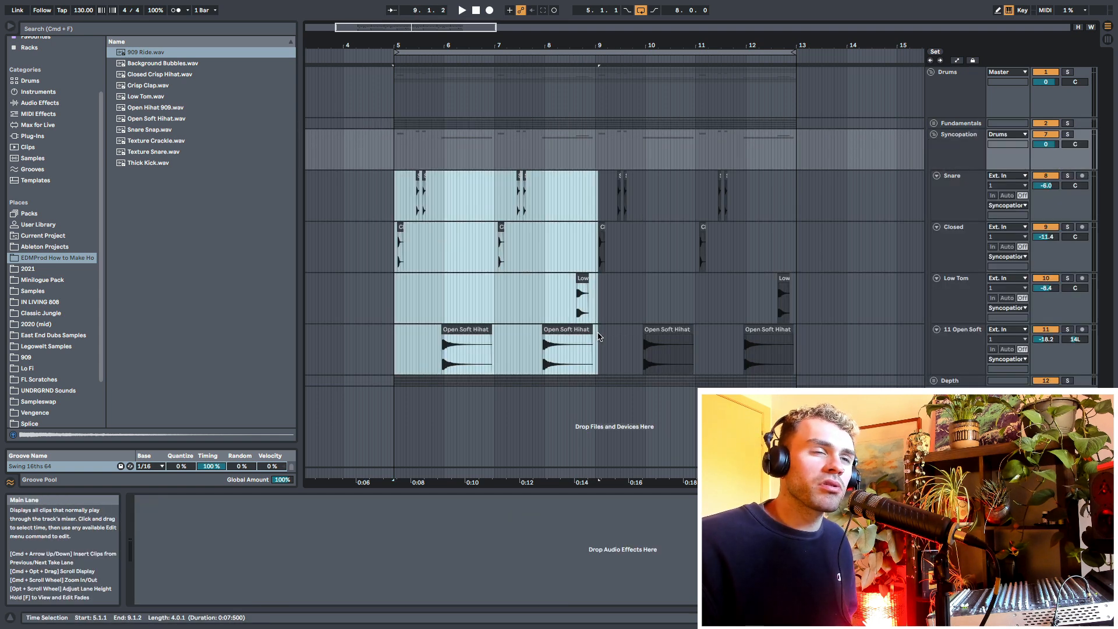
left_click(934, 135)
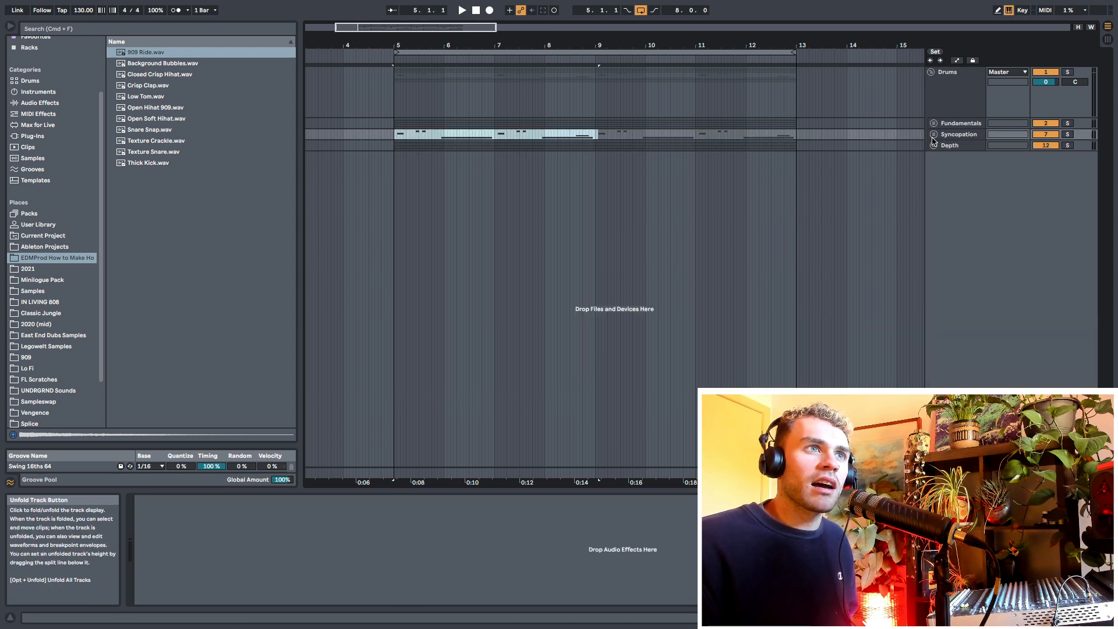
left_click(934, 145)
left_click_drag(396, 201, 547, 308)
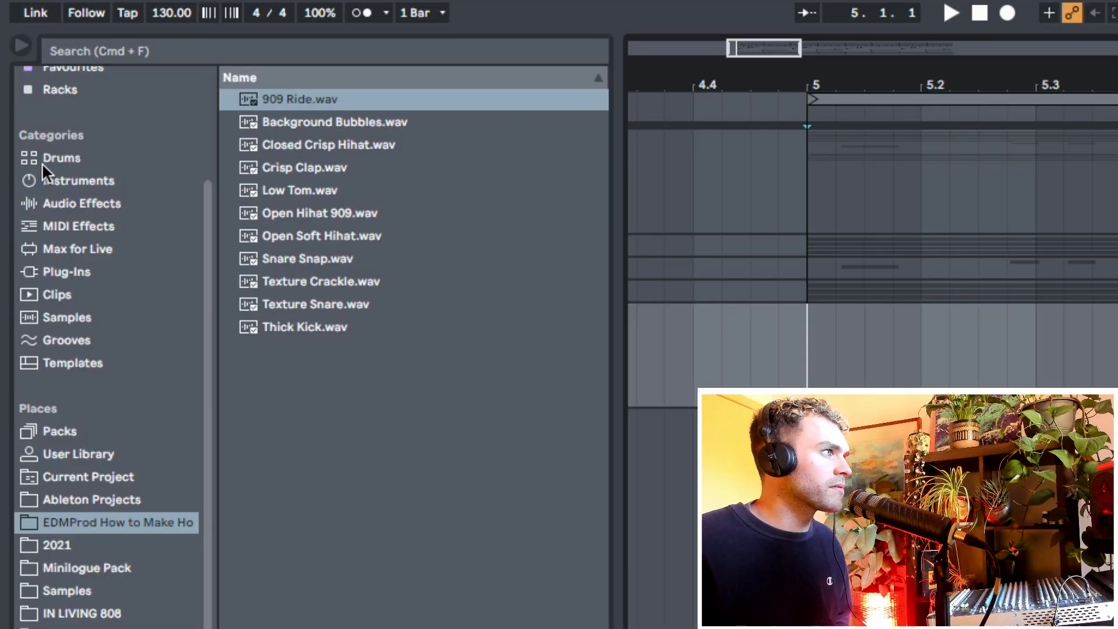
- Load Operator on a new MIDI track below the Depth group and choose the algorithm with all four oscillators in parallel
left_click(50, 182)
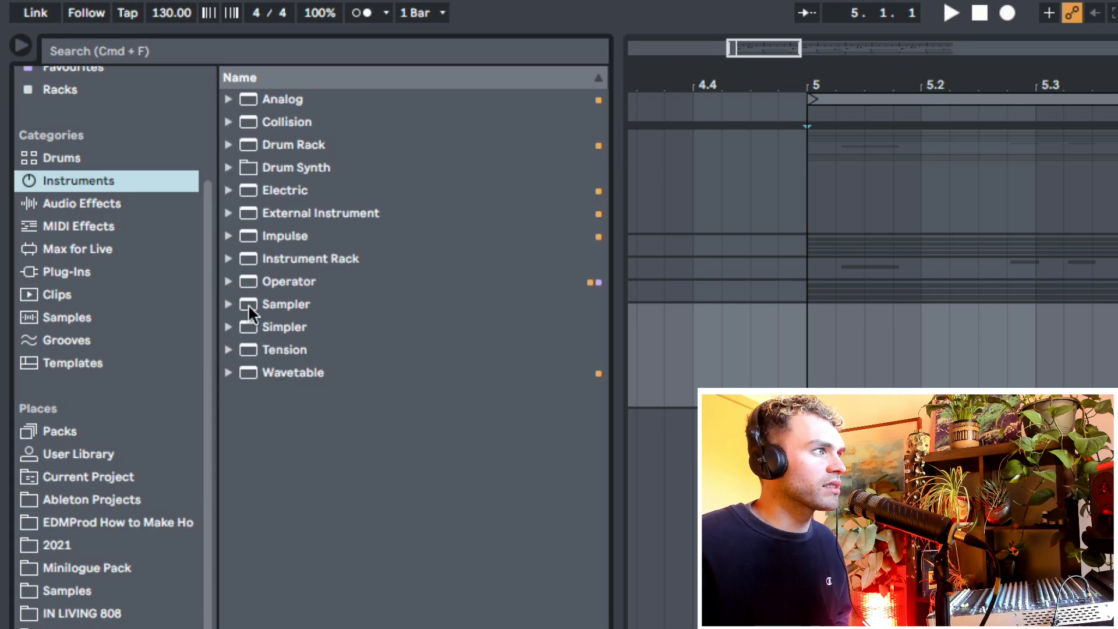
left_click(294, 283)
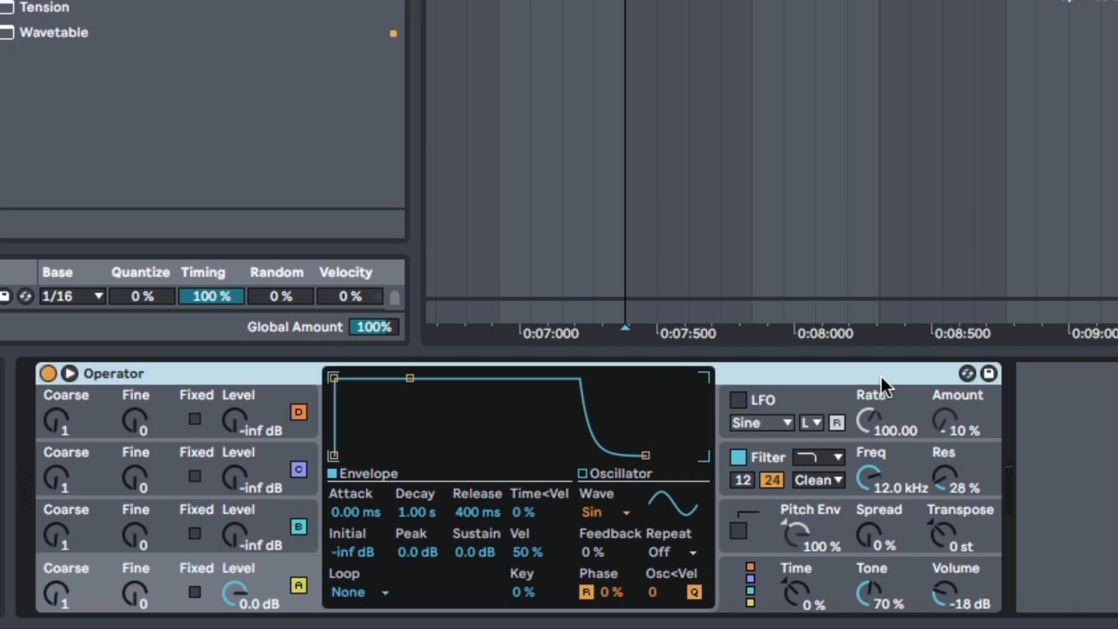
left_click(761, 575)
left_click(670, 393)
- Set Operator's oscillator A to a Triangle wave and oscillator B to Saw D with its level at 0.0 dB
left_click(279, 588)
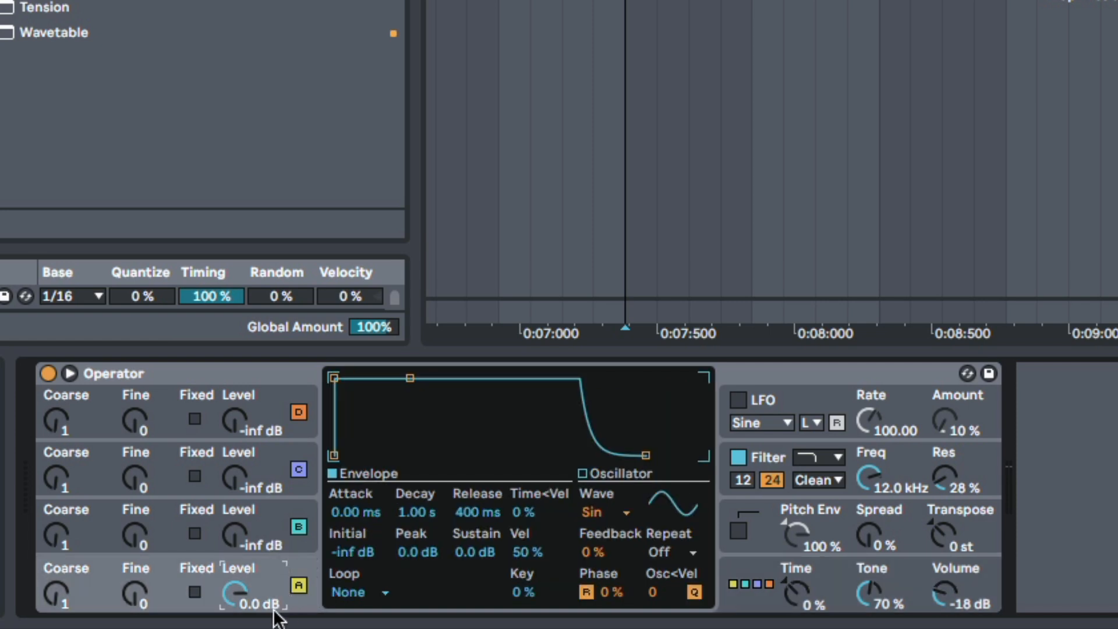
left_click(594, 516)
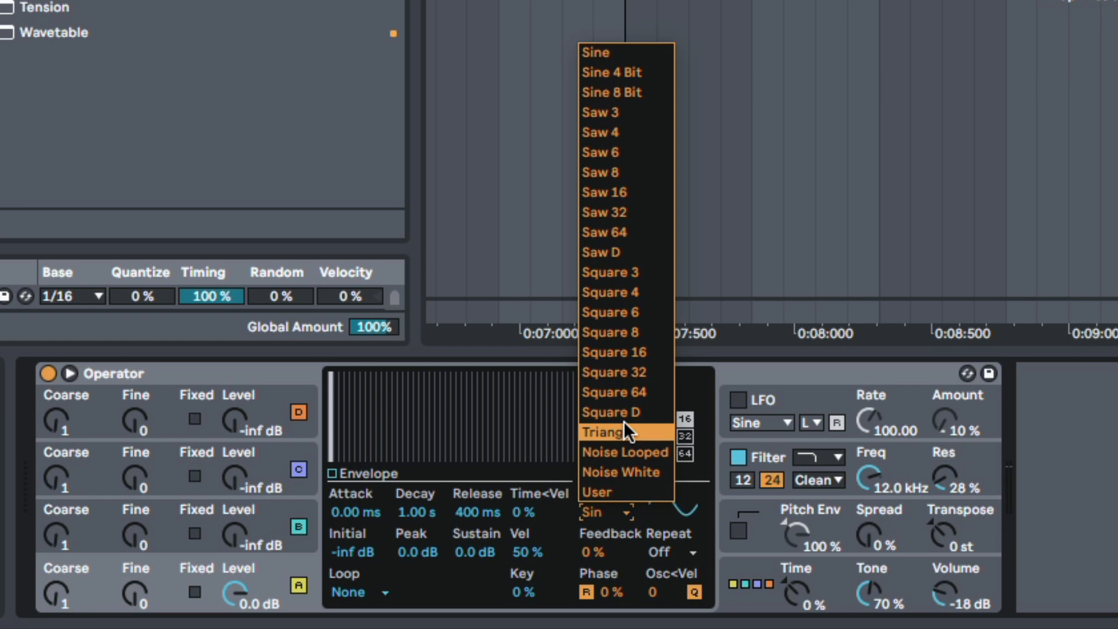
left_click(628, 419)
left_click(282, 542)
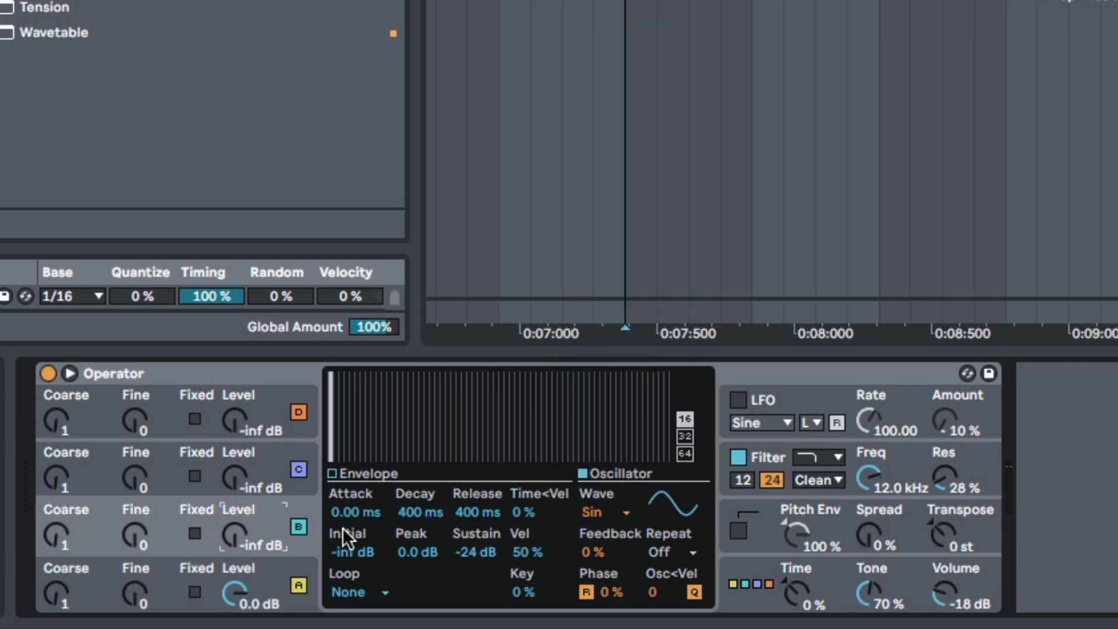
left_click(594, 511)
left_click(640, 253)
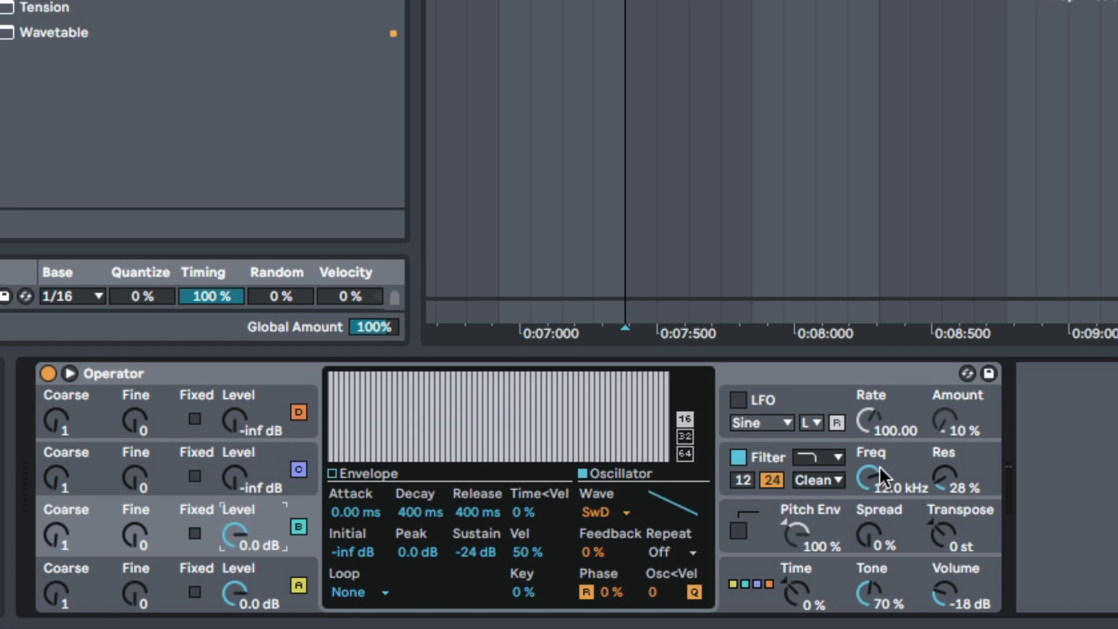
- Set oscillator B's envelope decay to 217 ms and its sustain to 0.0 dB
left_click(358, 475)
left_click_drag(398, 445, 396, 378)
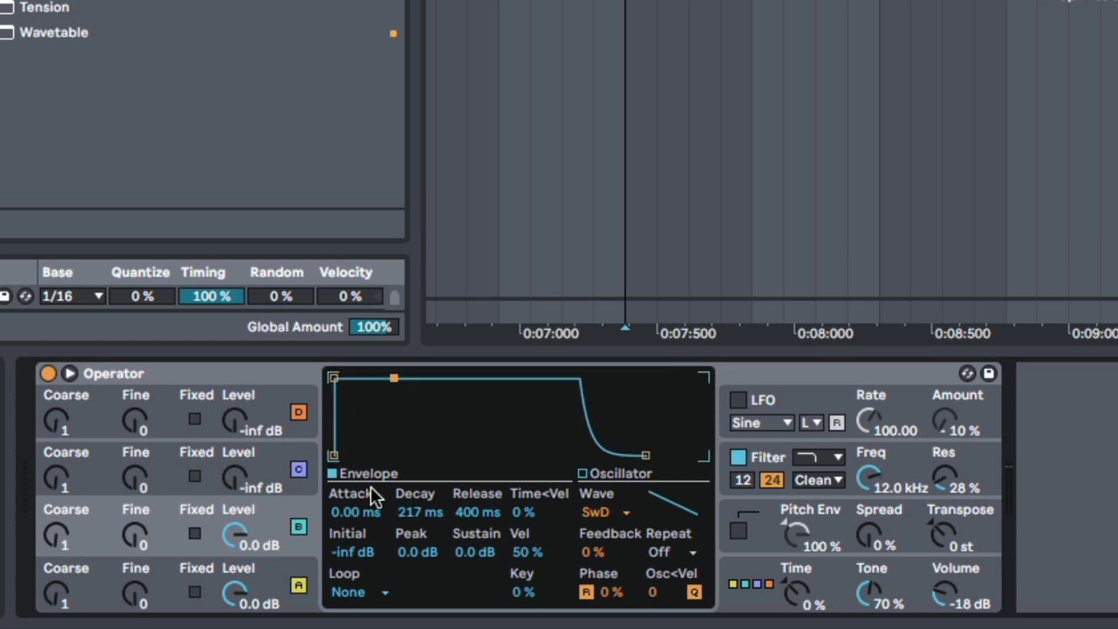
left_click(307, 596)
- Lower Operator's filter frequency to about 580 Hz and set the filter envelope amount to 24%
left_click(917, 472)
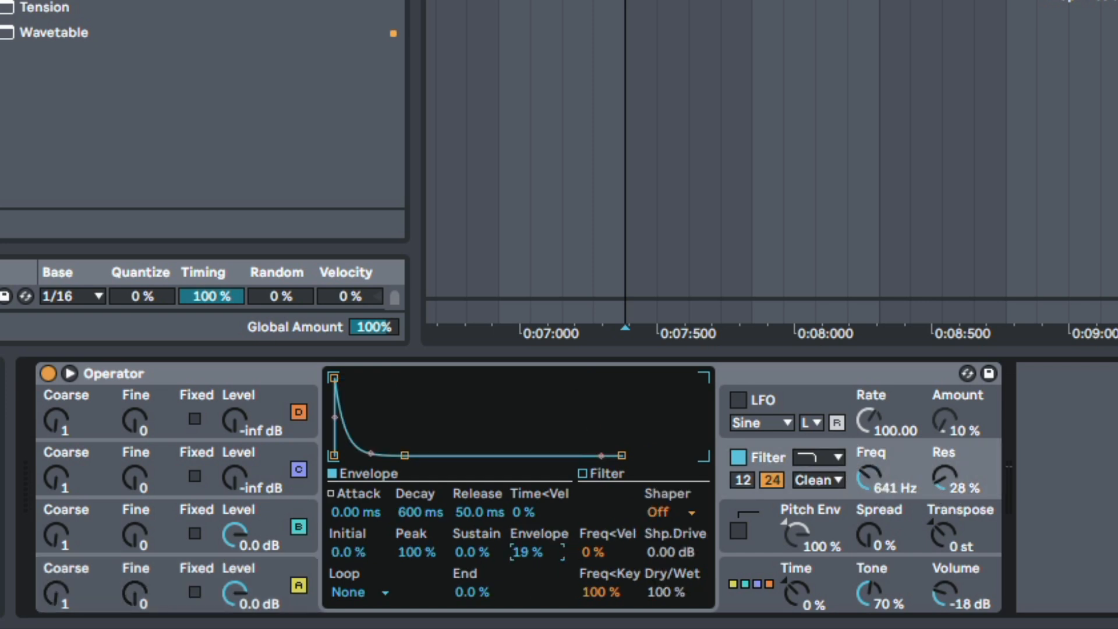
left_click_drag(528, 555, 528, 552)
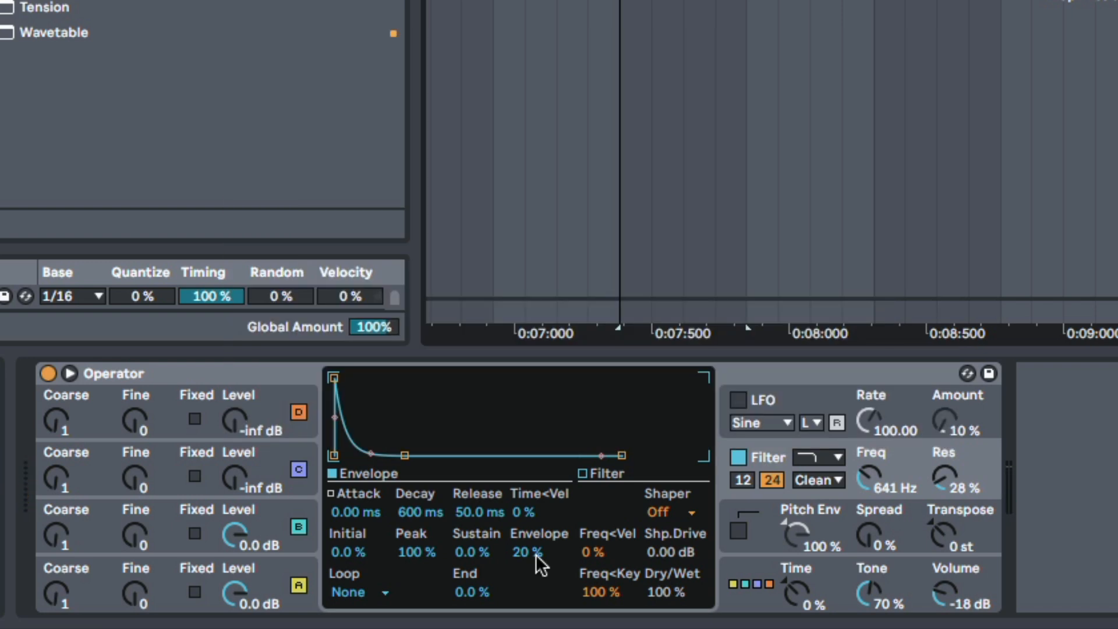
left_click_drag(536, 554, 536, 542)
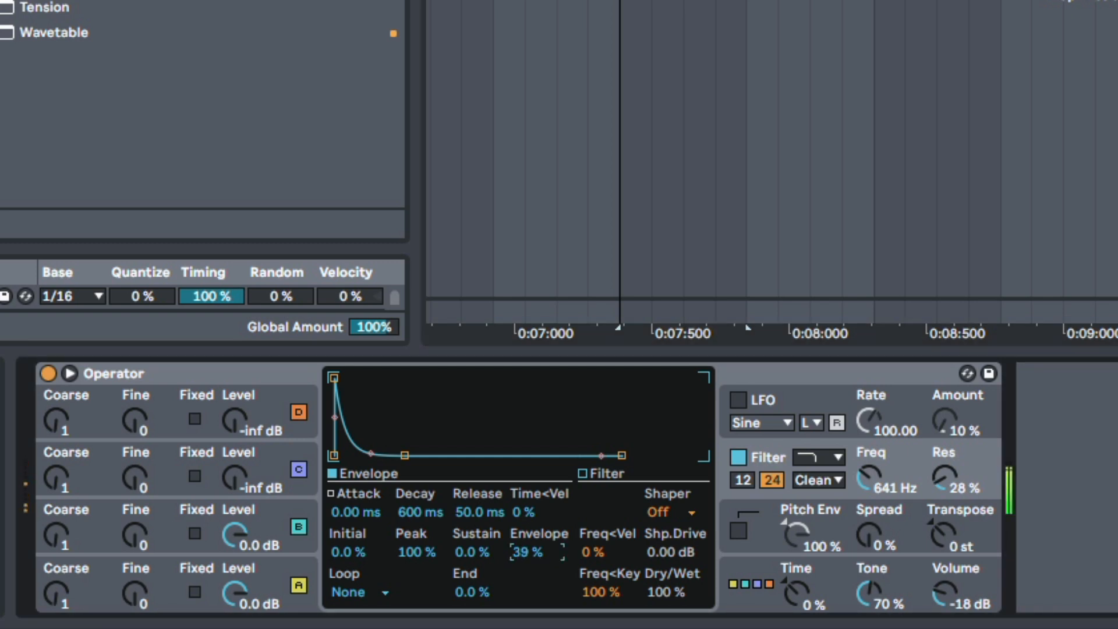
left_click_drag(536, 553, 535, 555)
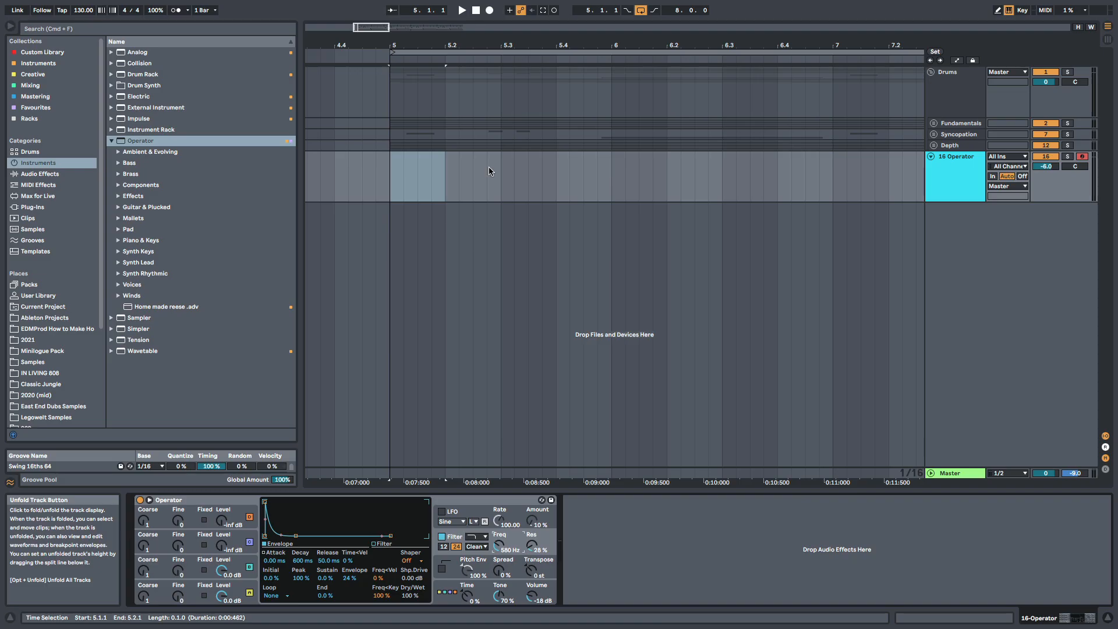
- Create a one-bar MIDI clip at bar 5 on the Operator track
left_click(383, 178)
left_click_drag(460, 61, 431, 86)
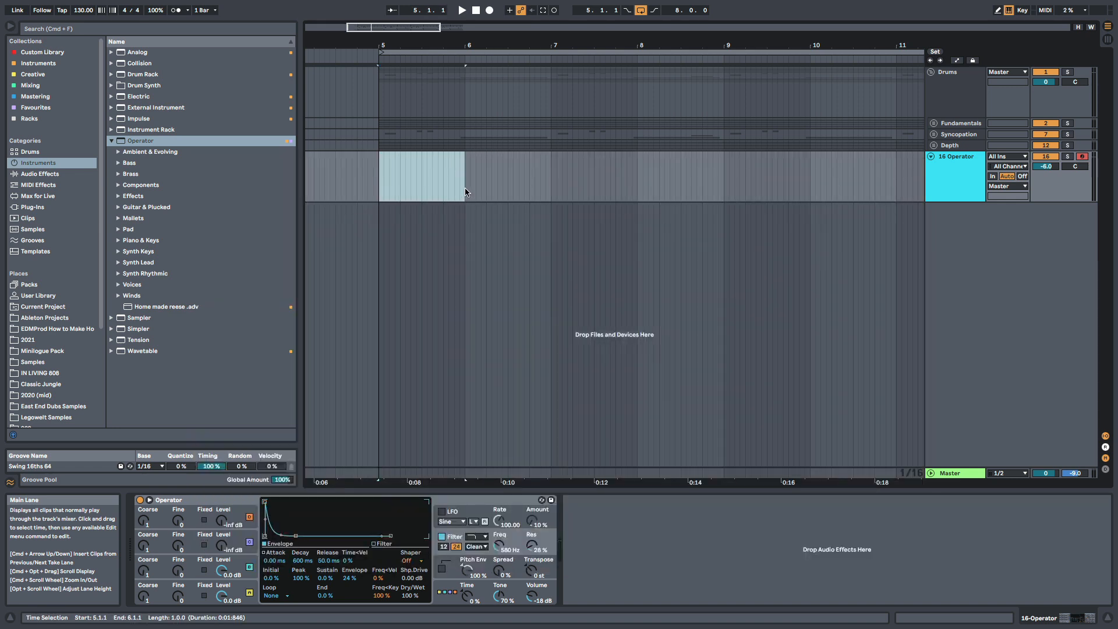
key("super+shift+m")
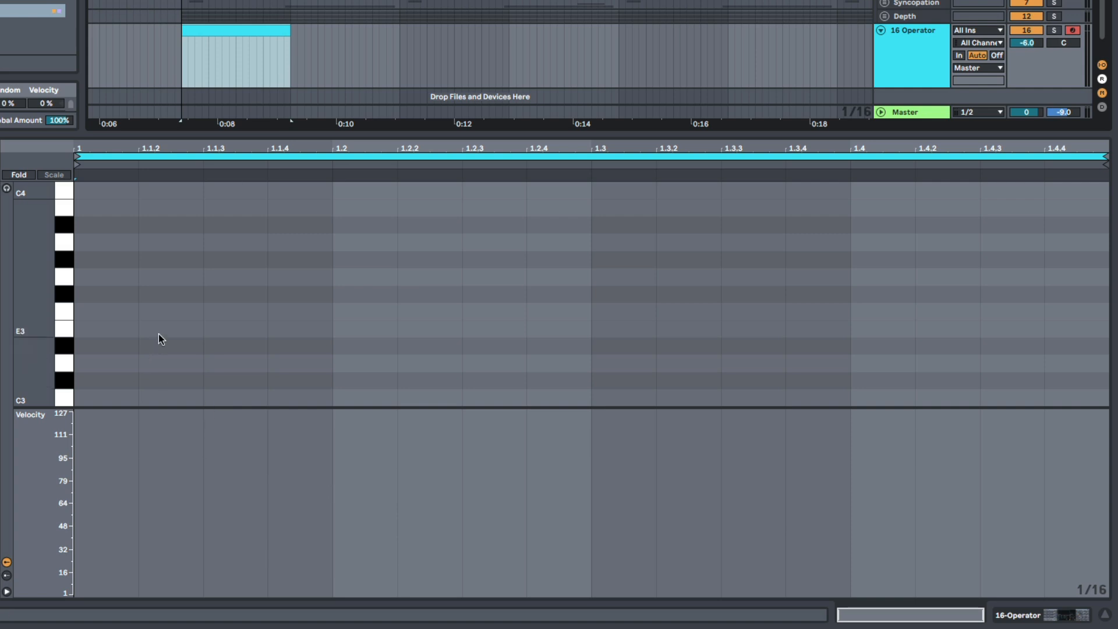
- Audition low notes for the bass in the Operator clip's piano roll, including G0 and F0
scroll(159, 340, "down", 3)
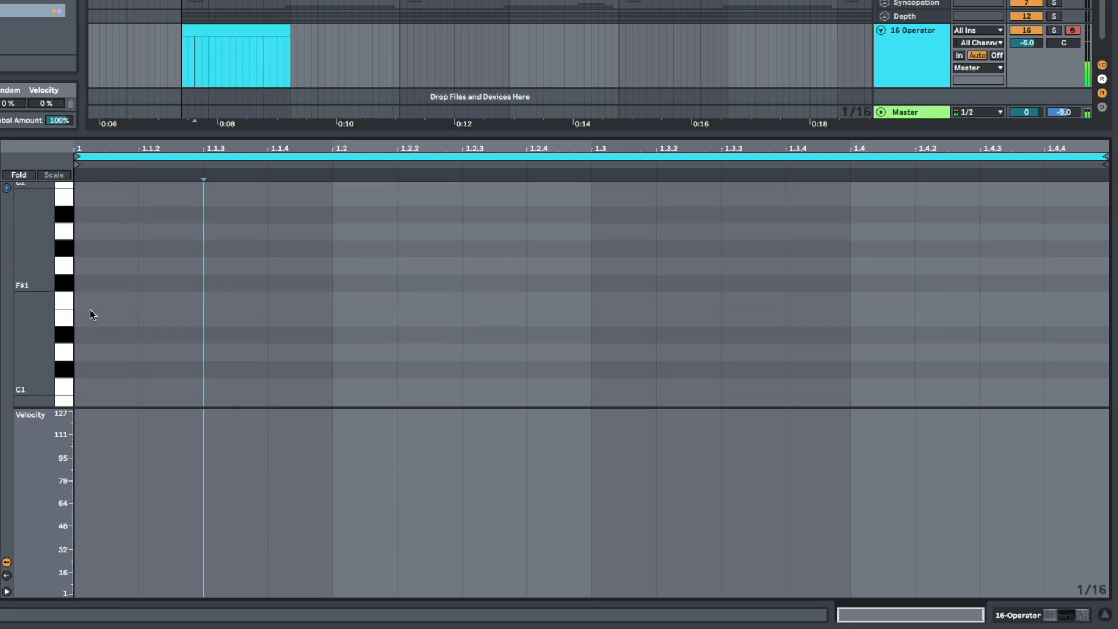
scroll(86, 297, "down", 5)
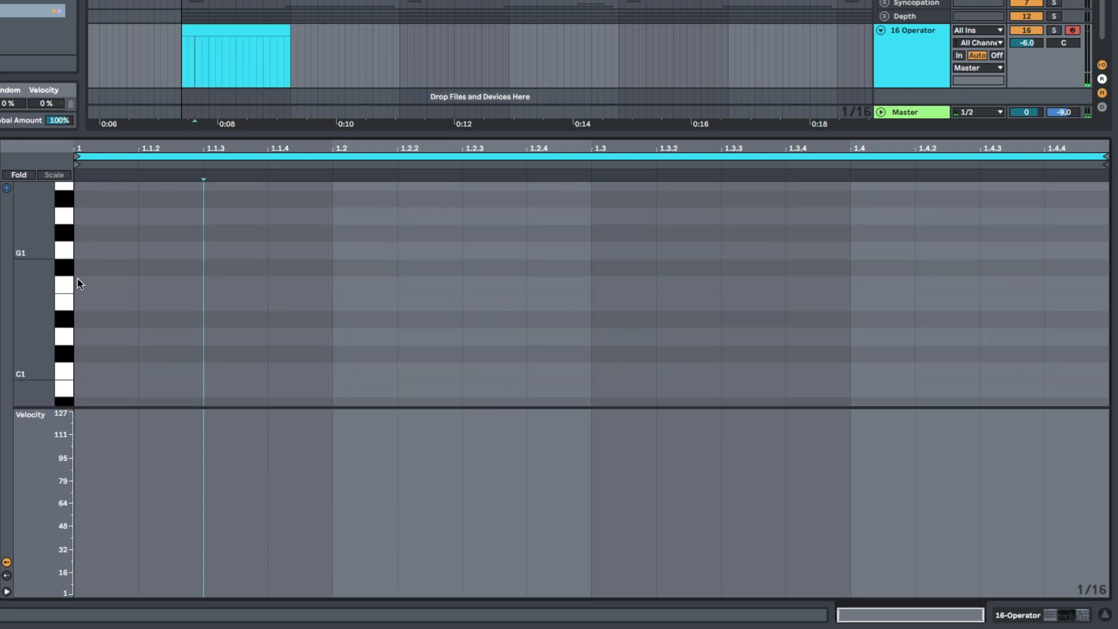
scroll(64, 323, "down", 3)
left_click(64, 325)
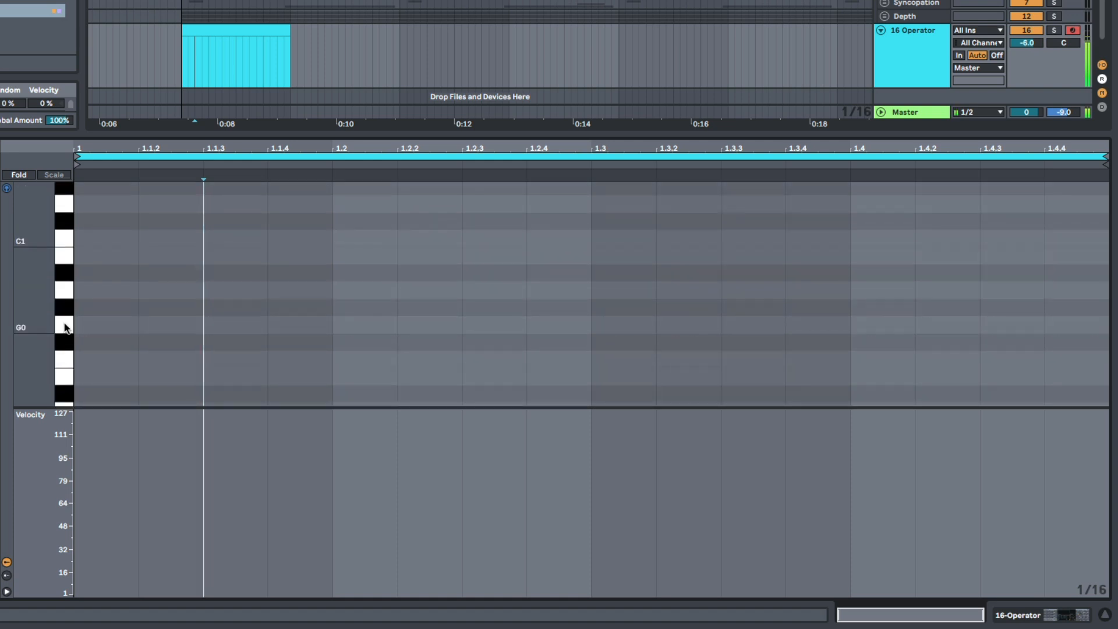
scroll(64, 322, "down", 2)
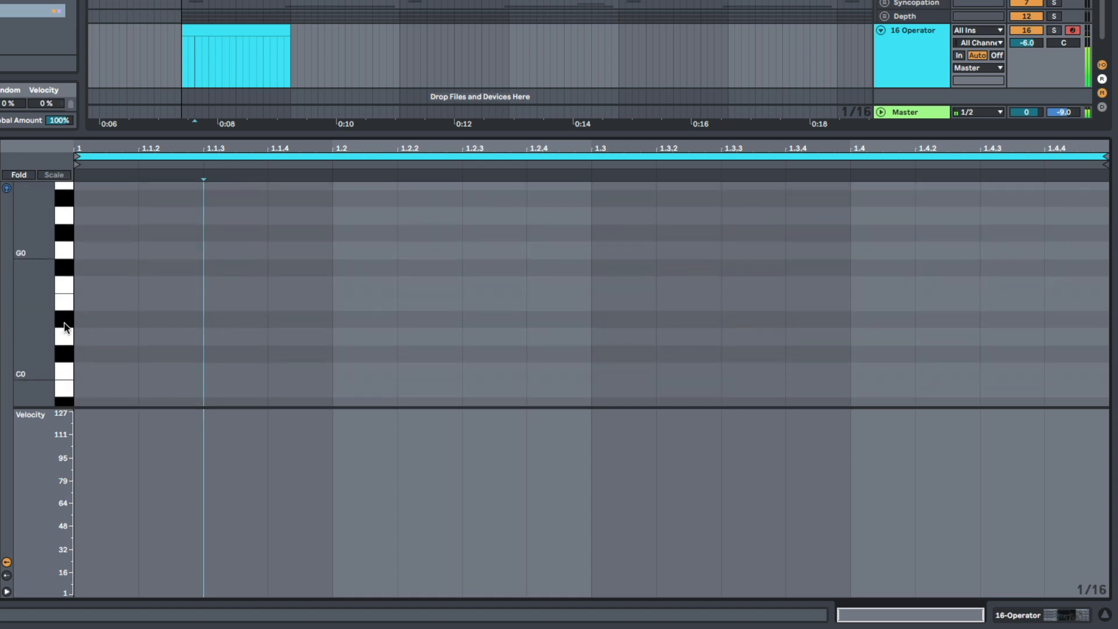
left_click(62, 287)
scroll(63, 286, "up", 1)
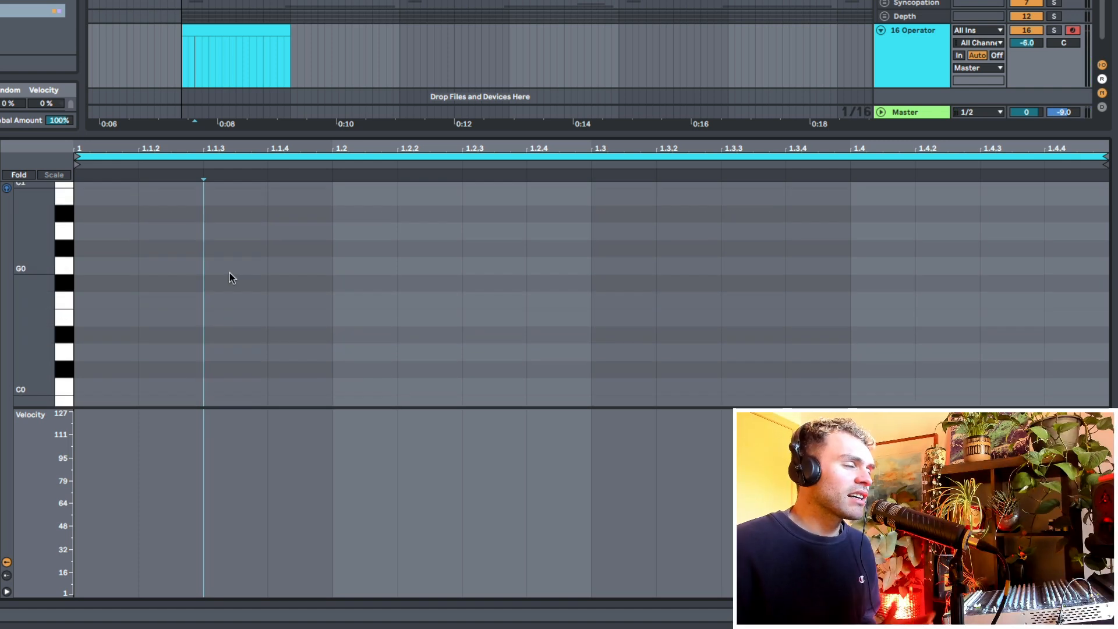
- Draw a one-beat F0 note from the start of the Operator clip to 1.2 and play it back
right_click(231, 274)
left_click(321, 471)
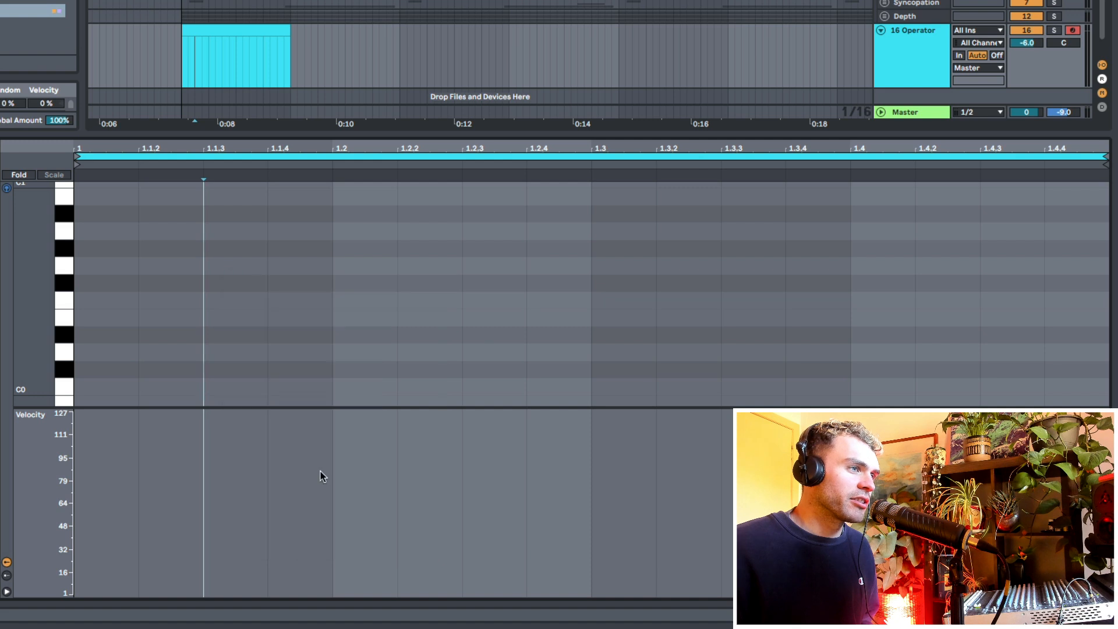
left_click_drag(108, 301, 329, 300)
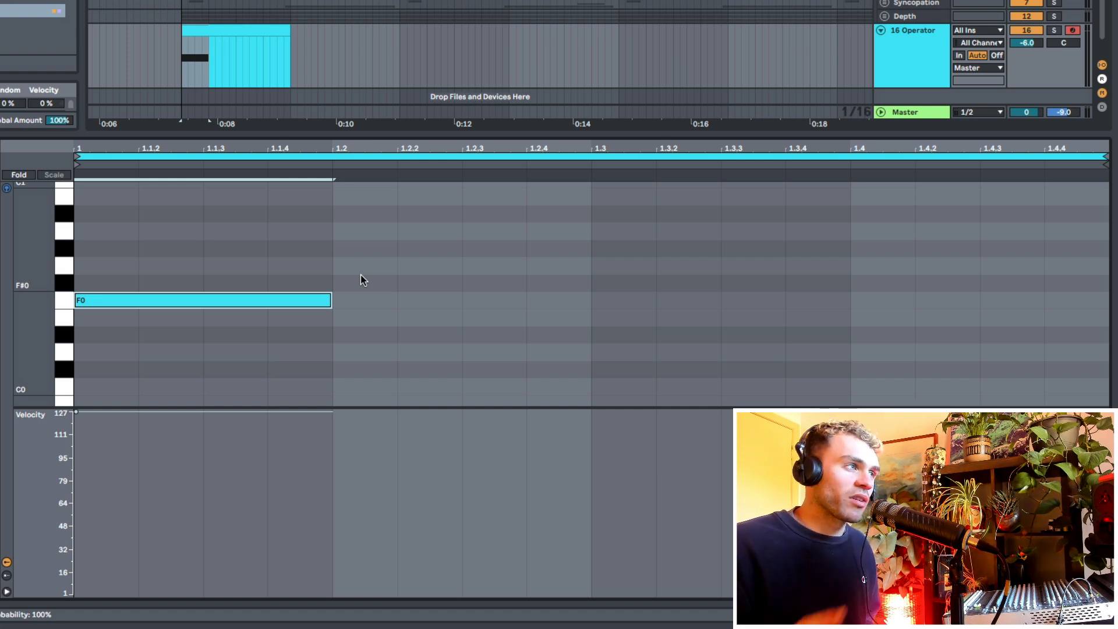
key("space")
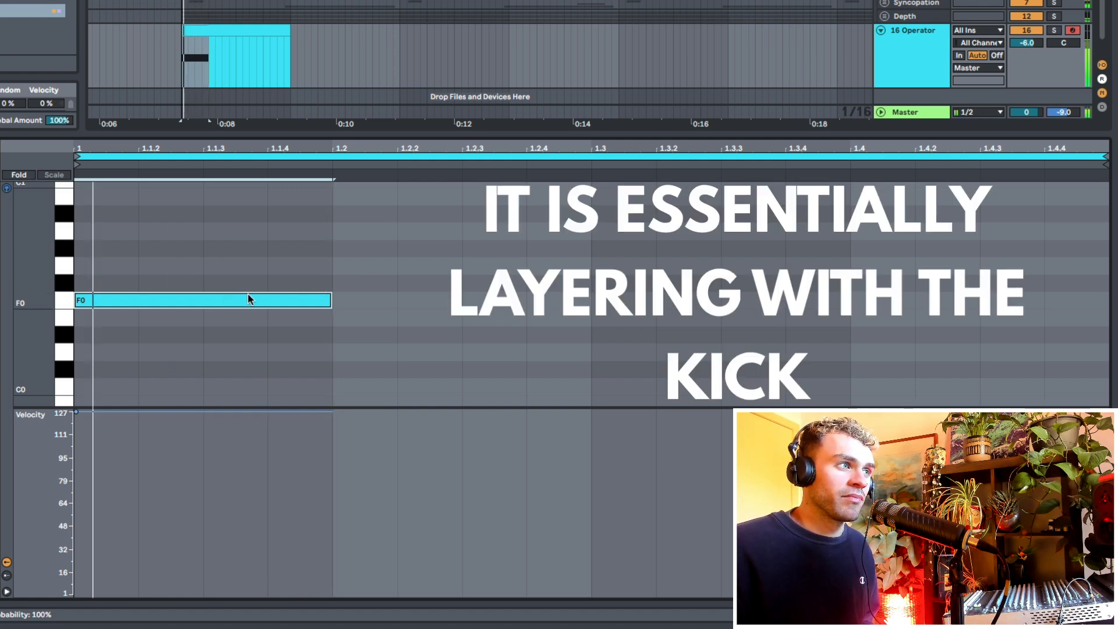
- Play back the bass note with the kick, then shorten the F0 note to end at 1.1.3
key("space")
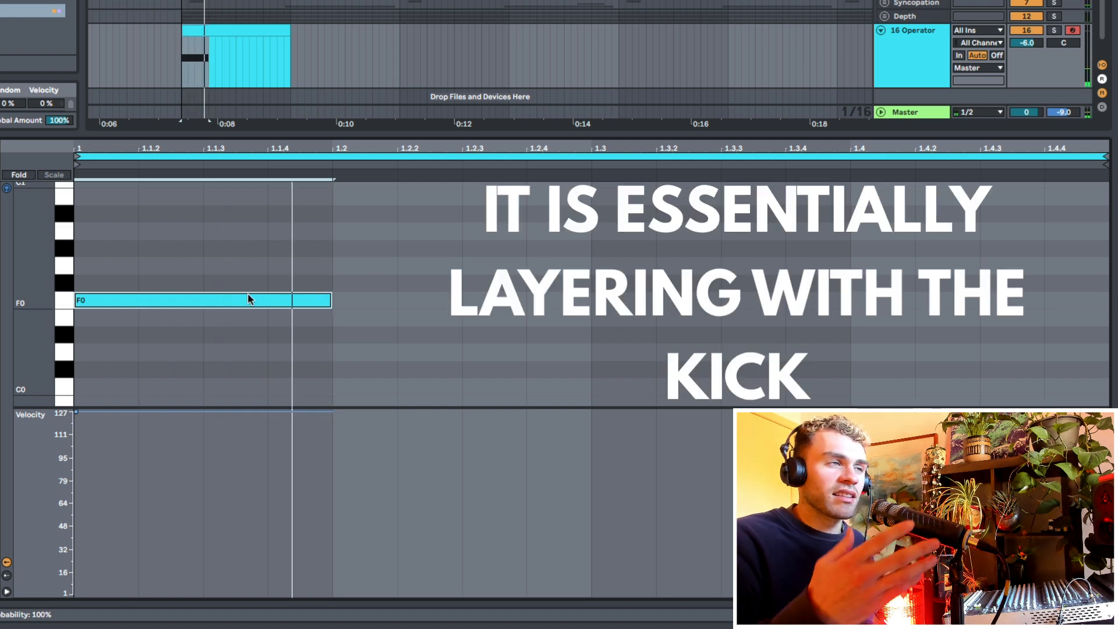
key("space")
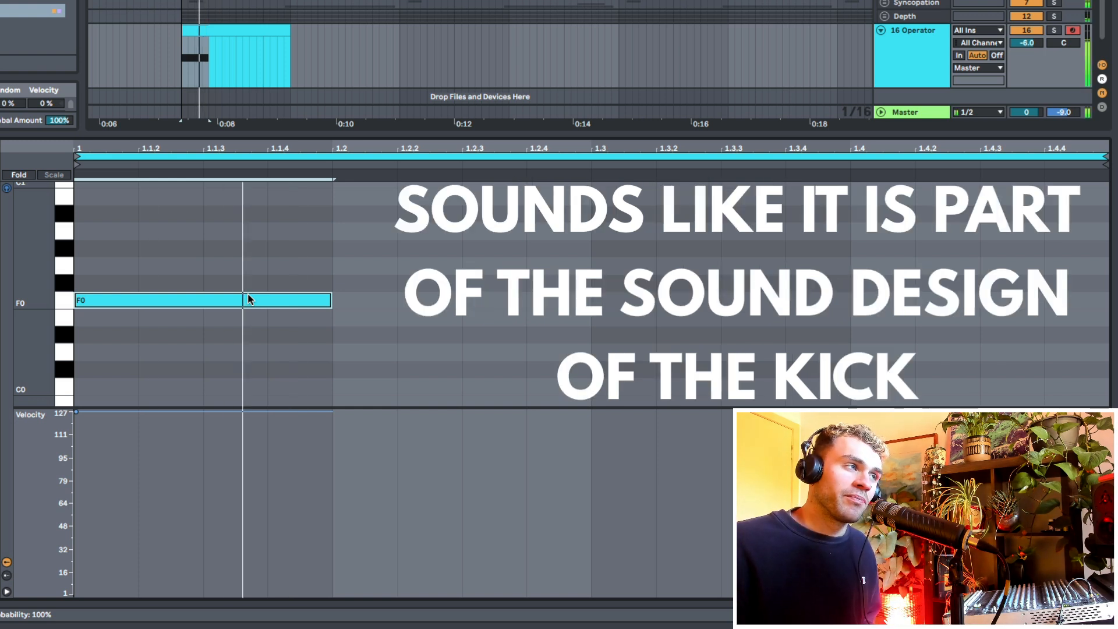
key("space")
left_click_drag(328, 300, 230, 299)
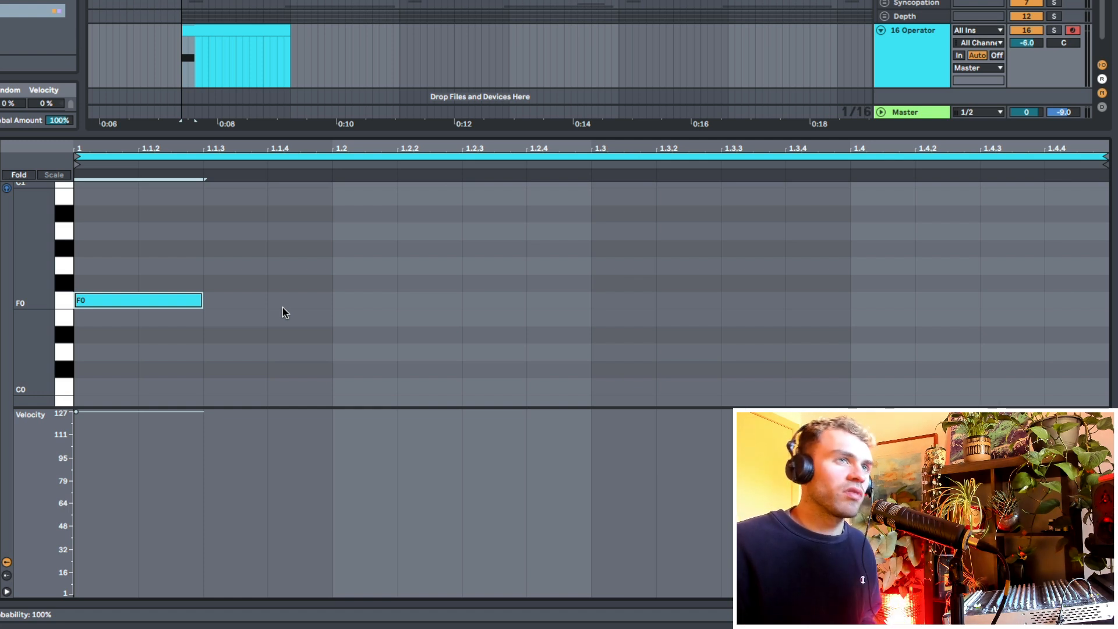
- Shift the F0 bass note to start at 1.1.3, playing the loop to check its timing
left_click_drag(149, 302, 216, 304)
left_click(366, 315)
key("space")
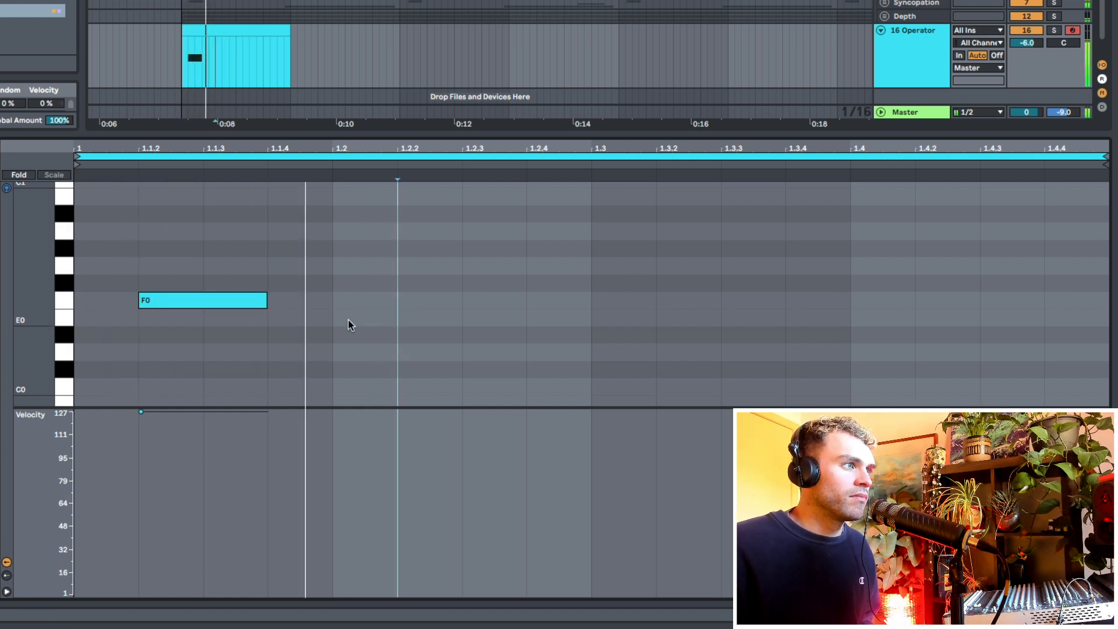
left_click(192, 303)
left_click_drag(192, 303, 256, 309)
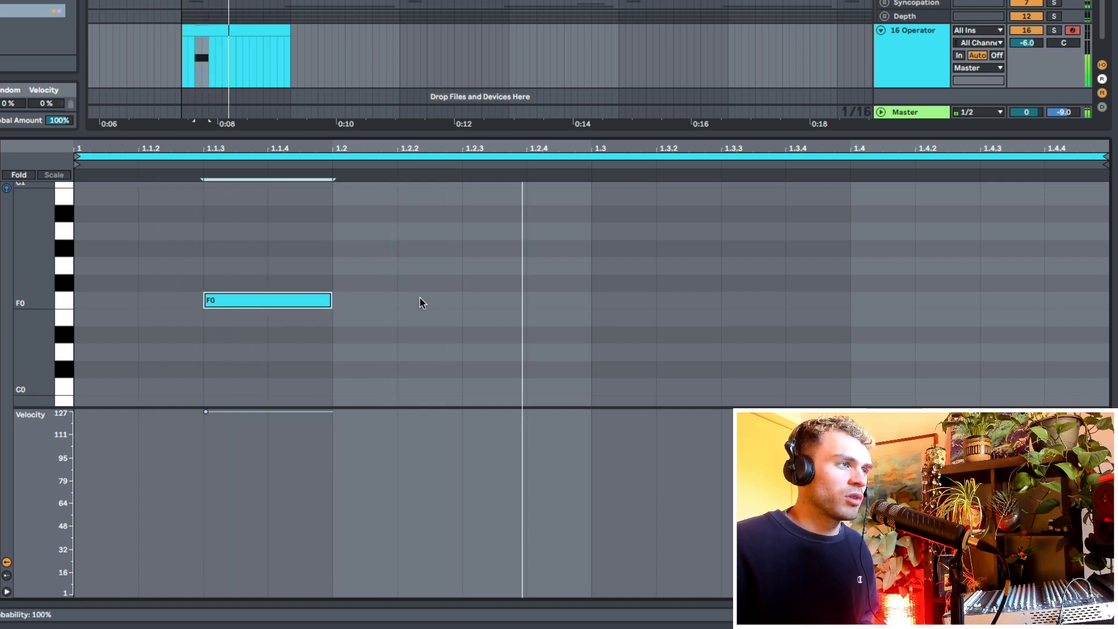
key("space")
- Highlight the empty space from the clip start to 1.1.3 before the F0 note and play the loop
left_click(89, 289)
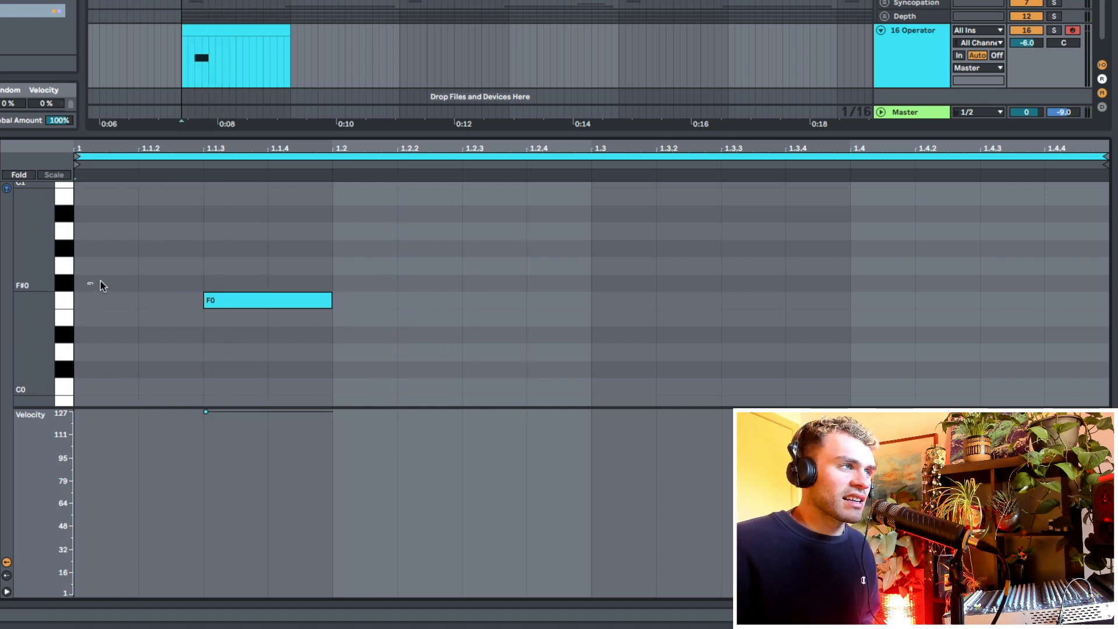
left_click_drag(100, 286, 202, 277)
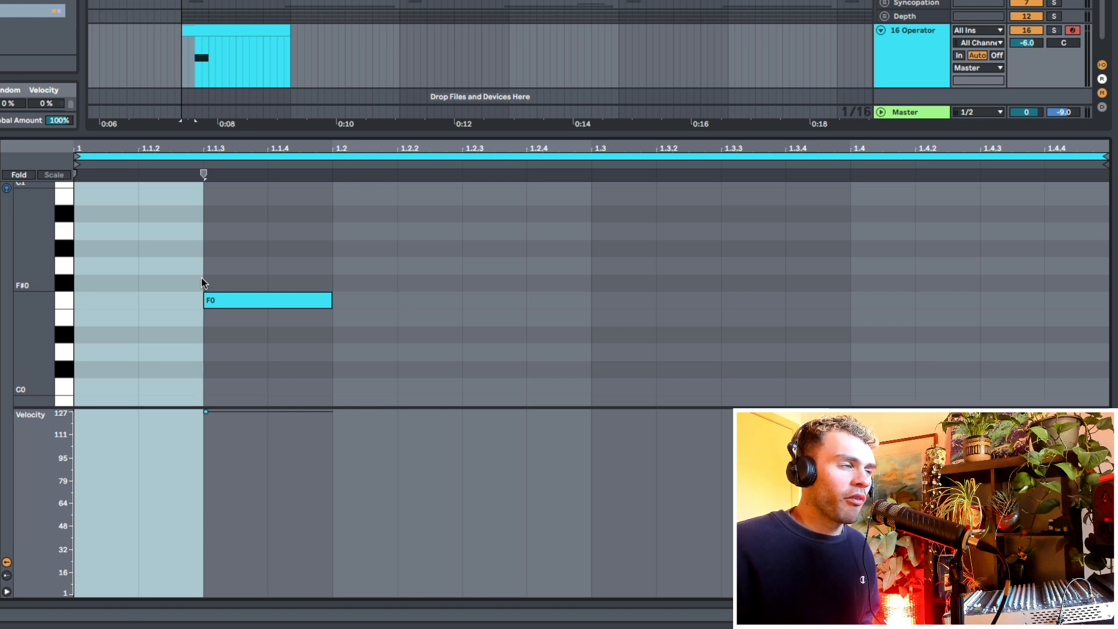
left_click(210, 301)
left_click(87, 293)
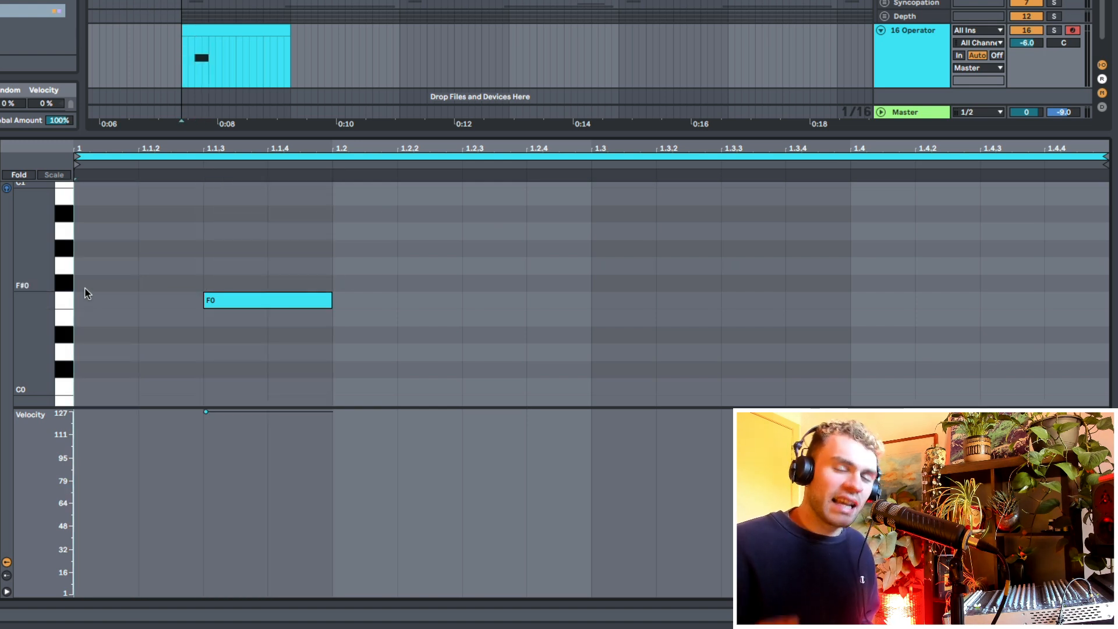
key("space")
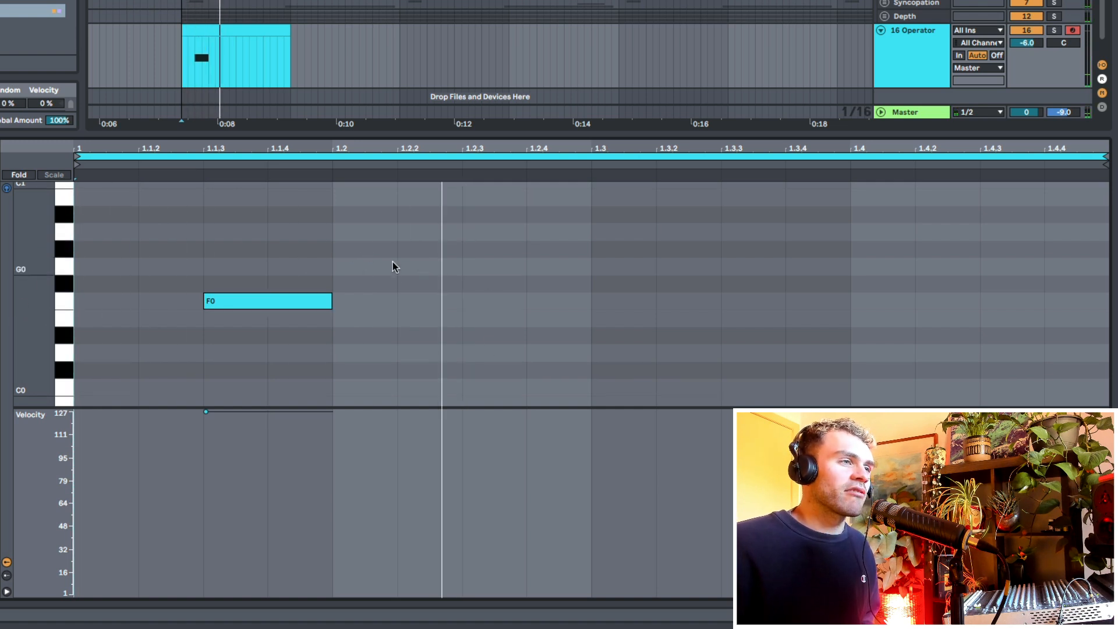
- Add a sixteenth-length F0 note at 1.2.2 and audition it in the loop
double_click(438, 301)
left_click(598, 260)
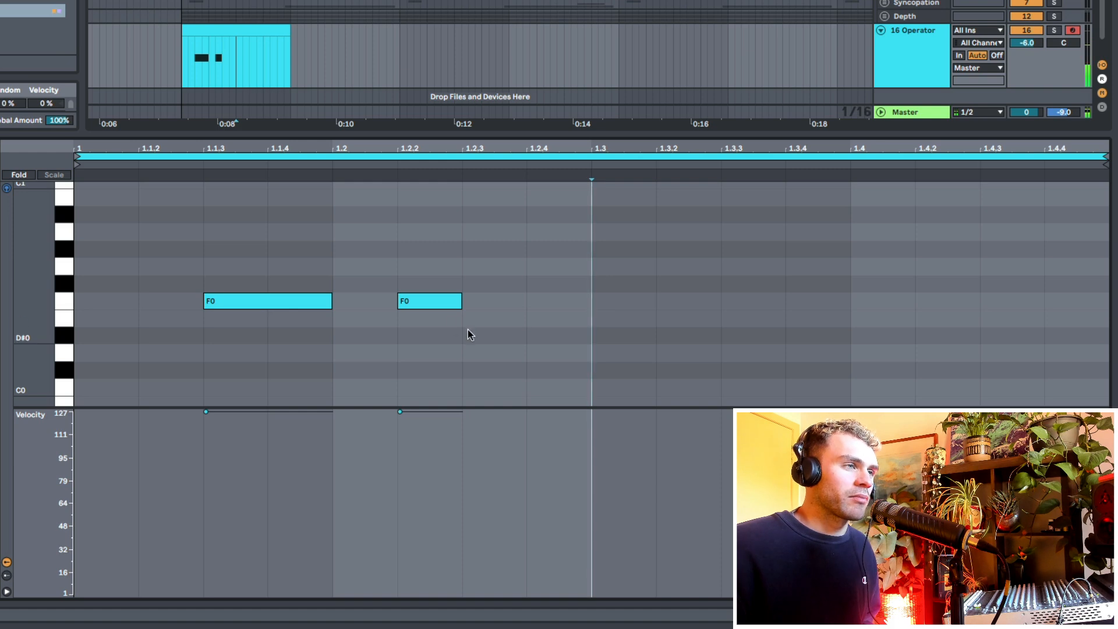
key("space")
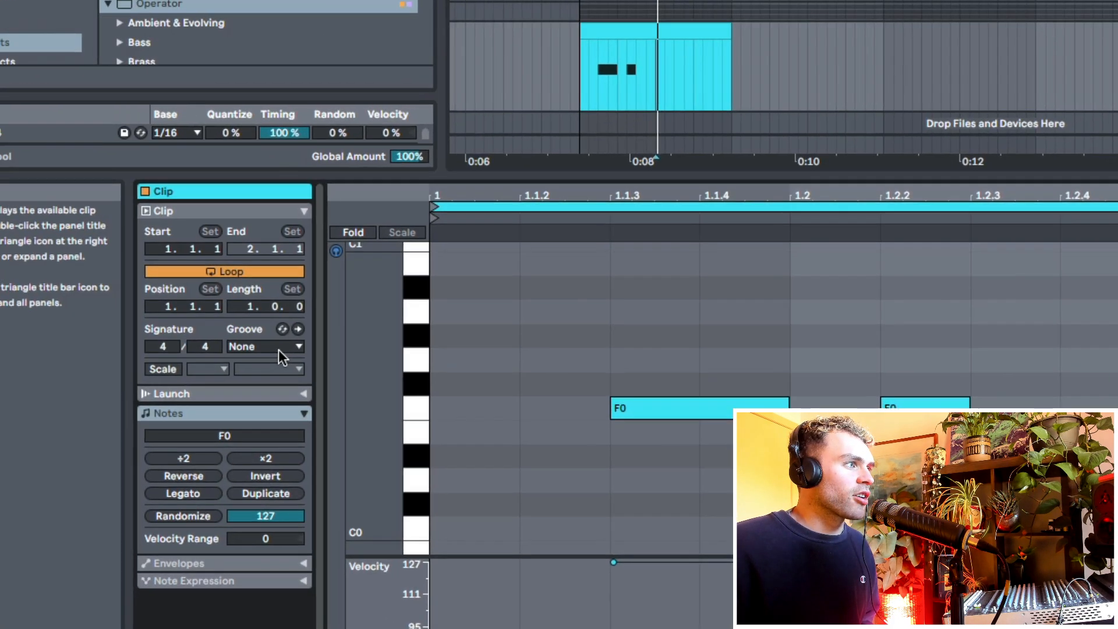
- Apply the Swing 16ths 64 groove to the bass clip and add a sixteenth-length F0 note at 1.2.4
left_click(278, 349)
left_click(297, 376)
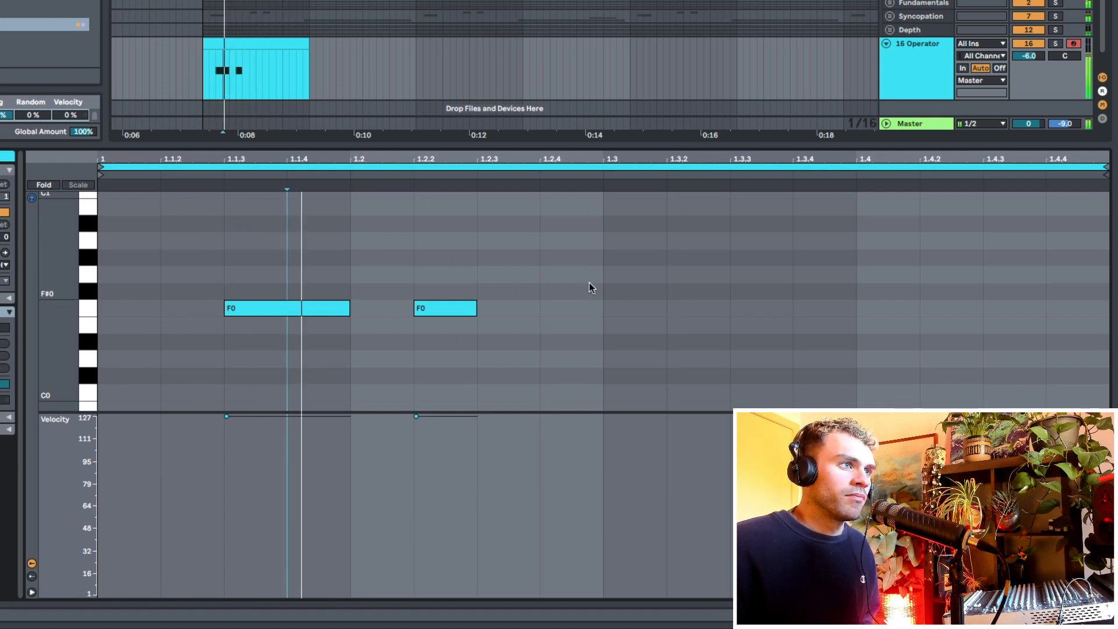
double_click(600, 308)
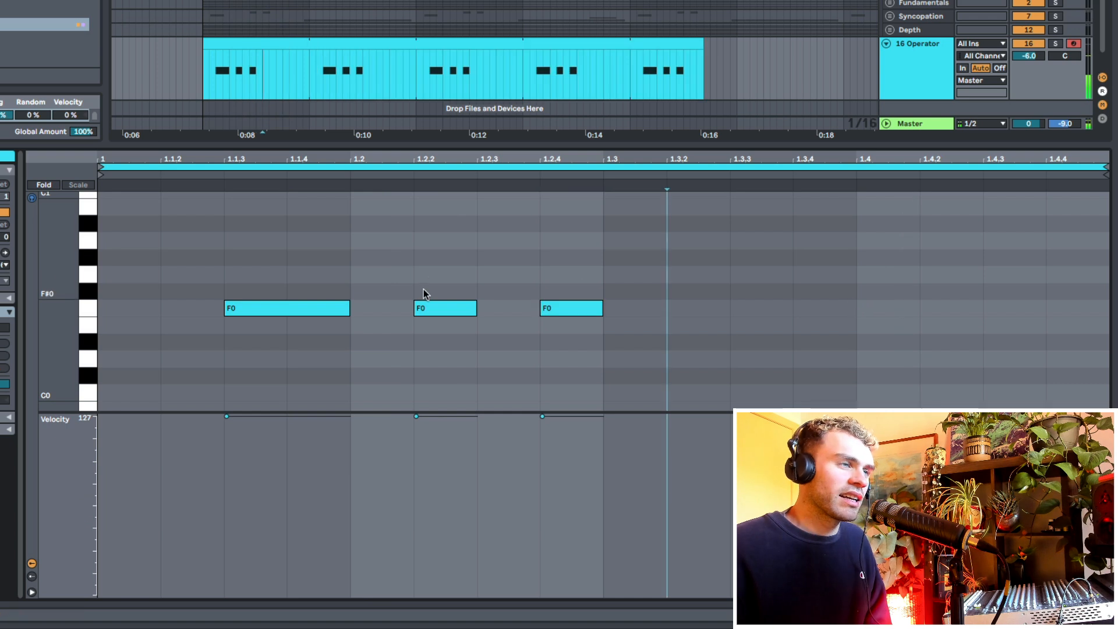
- Delete the F0 note at 1.2.2 and play the pattern back
left_click(442, 309)
key("Delete")
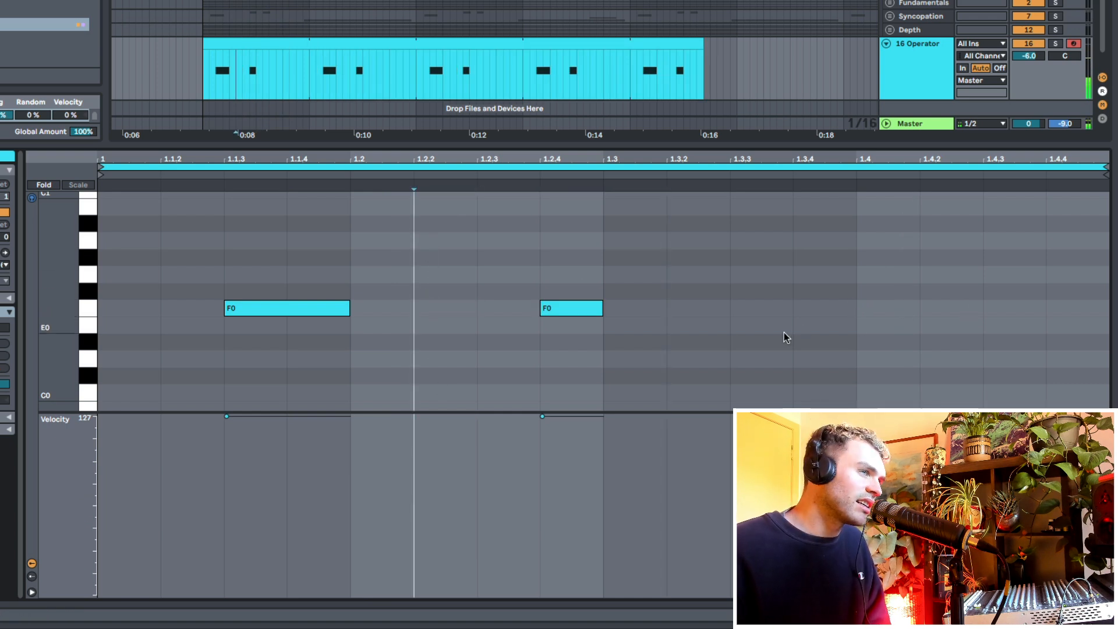
key("space")
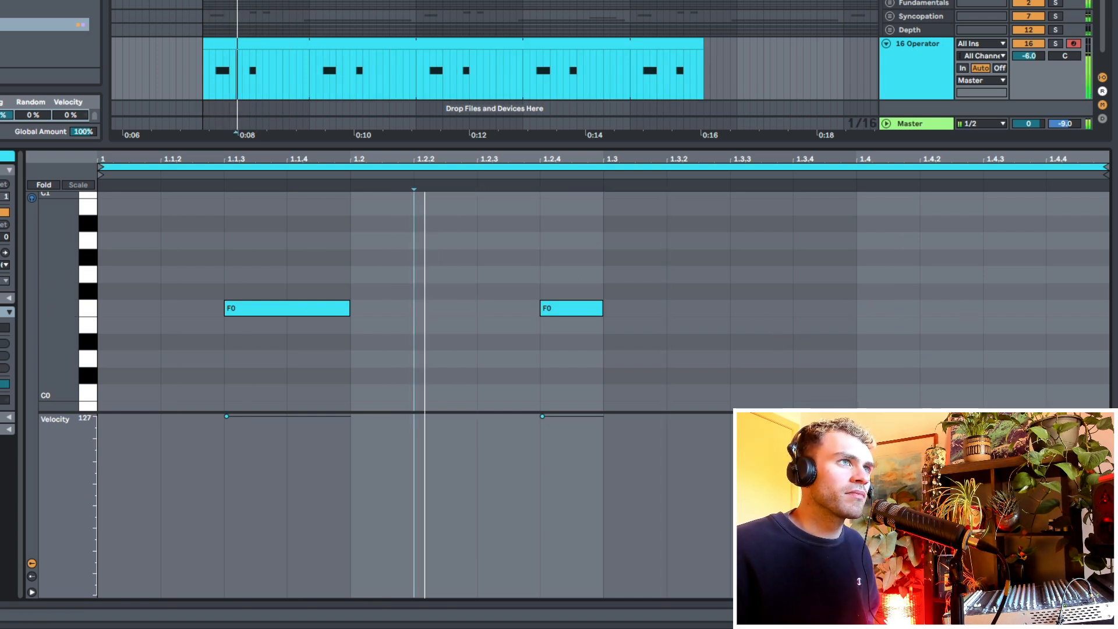
- Extend the Operator clip to bar 13 in the arrangement and add an F0 note from 1.4.3 to the end of the clip's bar
scroll(495, 67, "down", 3)
left_click_drag(548, 45, 786, 56)
left_click(571, 382)
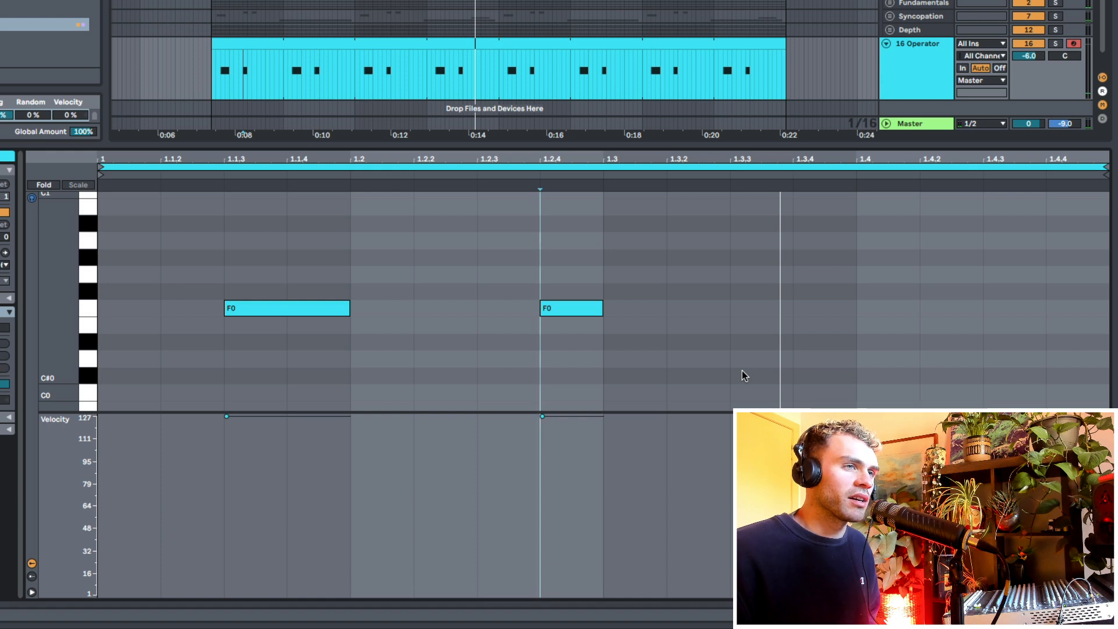
double_click(986, 308)
left_click_drag(1045, 308, 1108, 308)
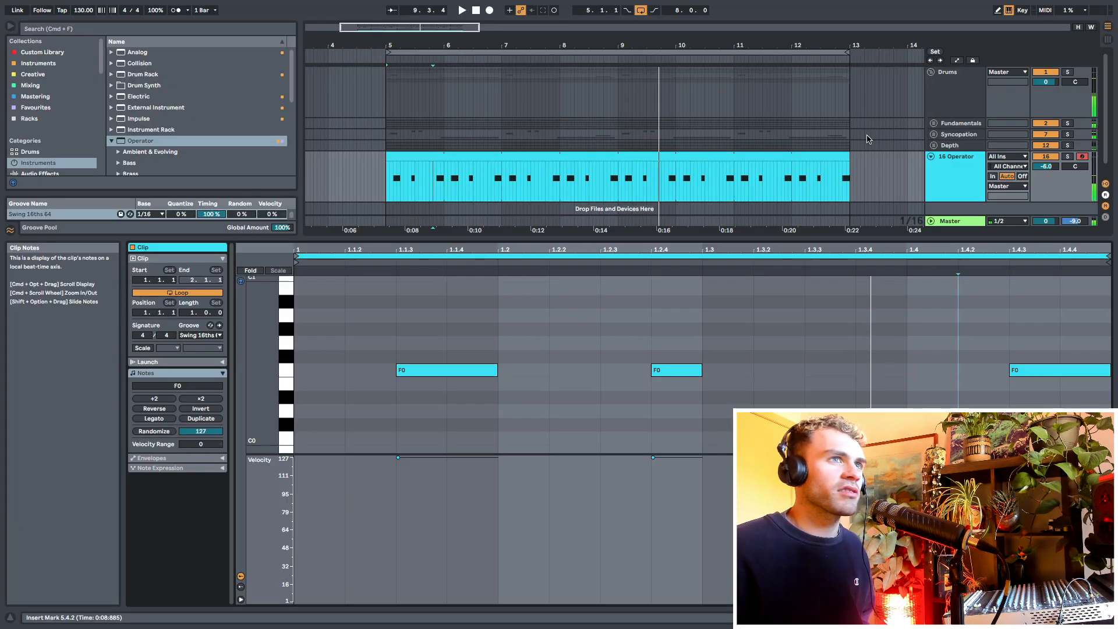
- Unfold the Syncopation group and highlight the Low Tom hit between 8.3 and 9
left_click(933, 134)
scroll(699, 193, "down", 5)
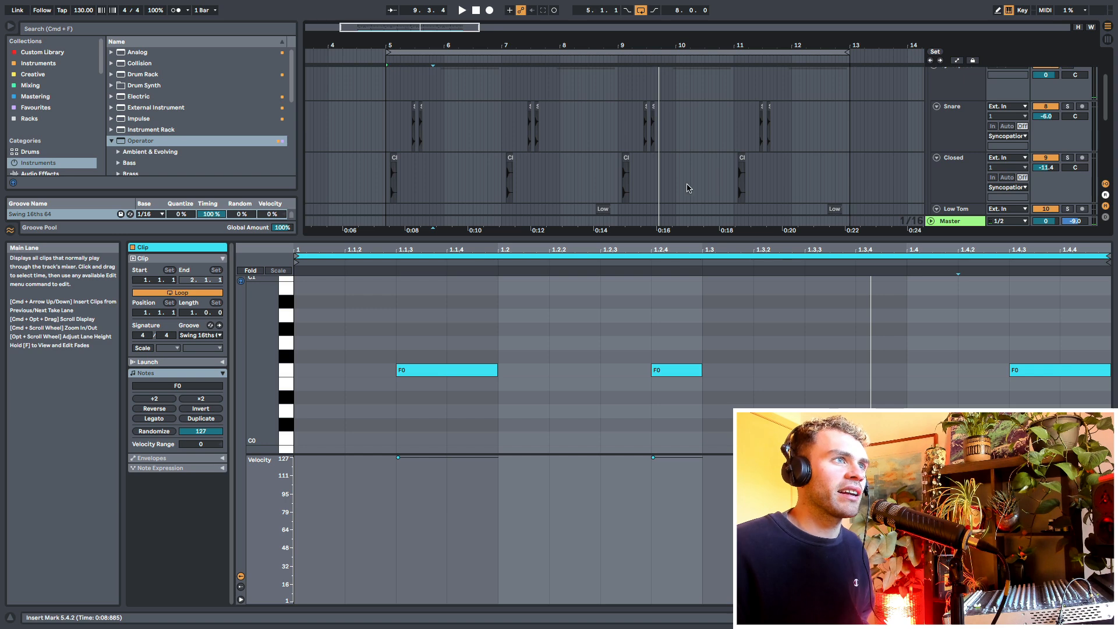
left_click_drag(620, 125, 590, 124)
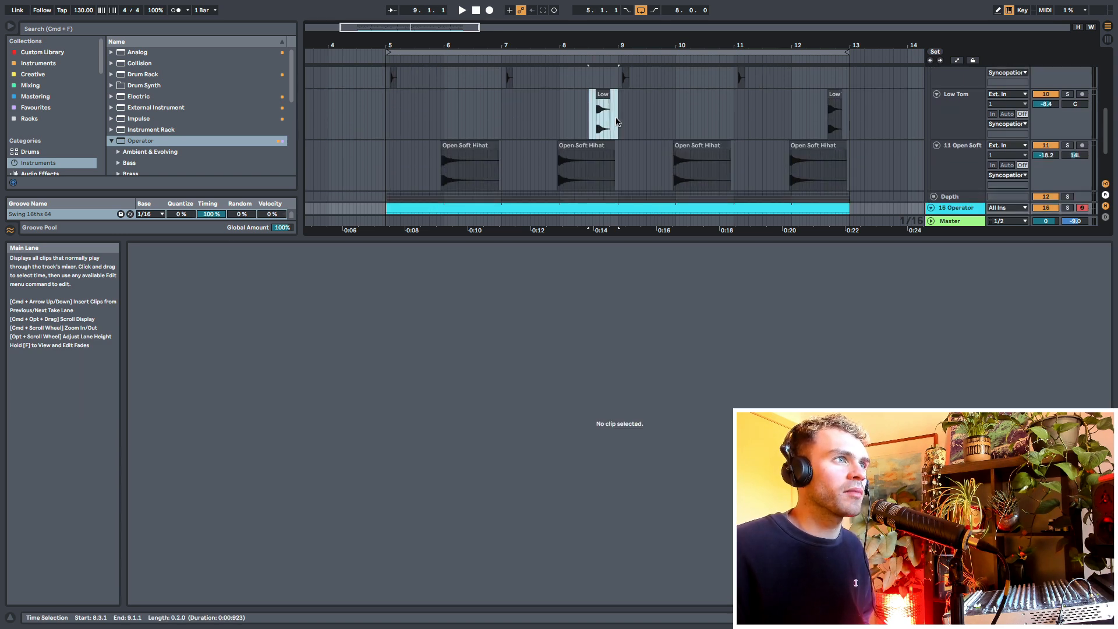
left_click_drag(604, 44, 604, 114)
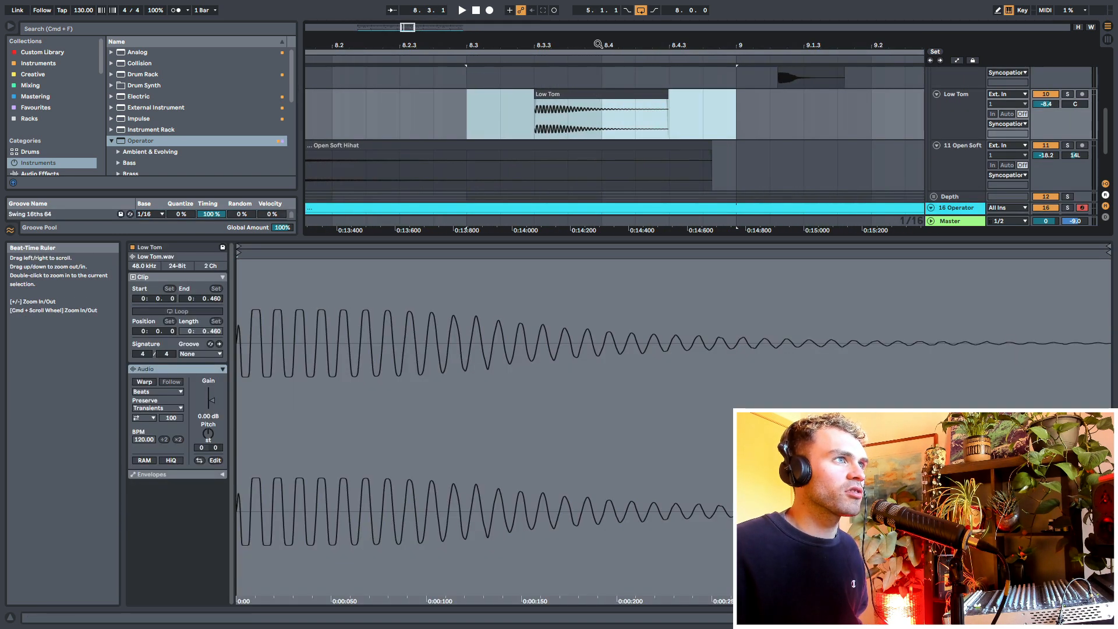
- Compare the Low Tom hit after 8.3 with the gap between the Operator bass notes beneath it
left_click_drag(460, 113, 669, 118)
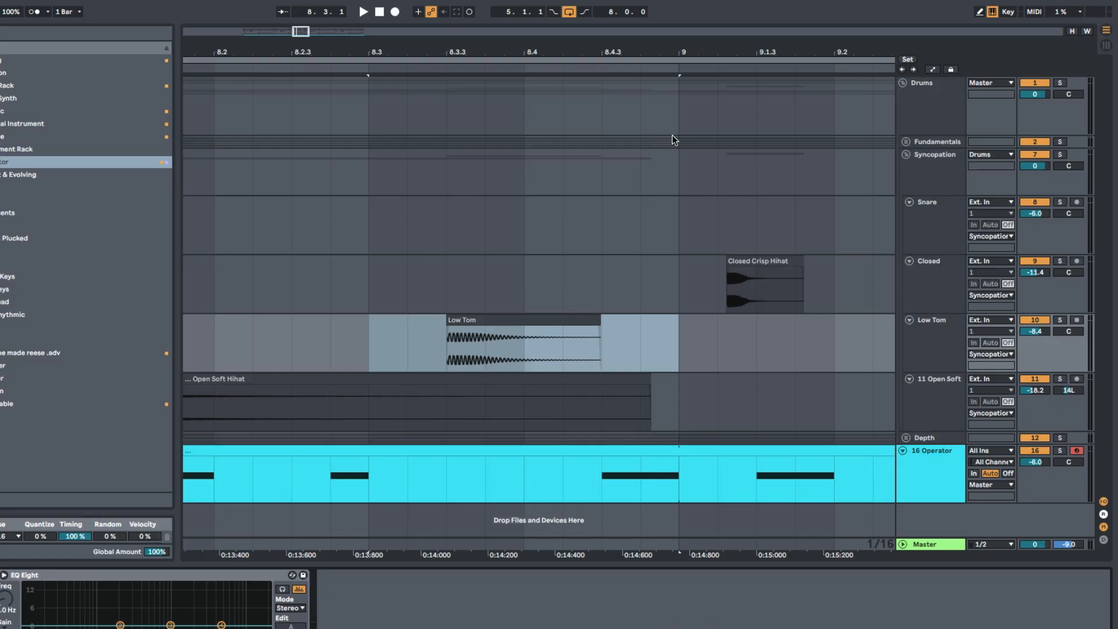
left_click_drag(368, 353, 556, 361)
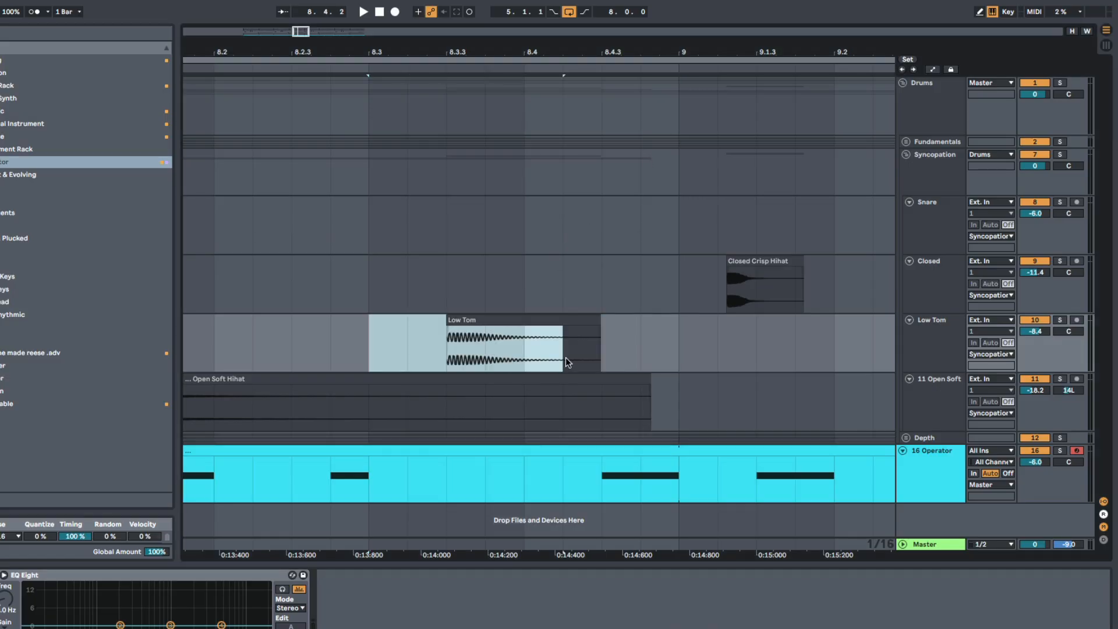
left_click_drag(369, 480, 586, 476)
mouse_move(542, 52)
left_mouse_down()
mouse_move(541, 29)
mouse_move(487, 25)
mouse_move(489, 13)
mouse_move(486, 41)
left_mouse_up()
left_click(380, 479)
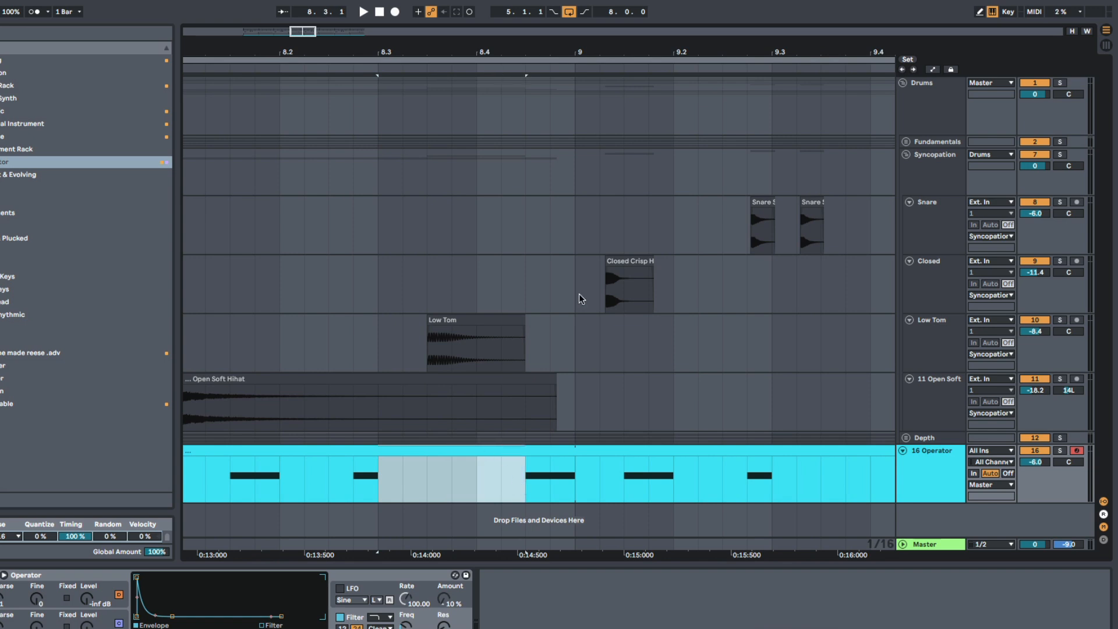
left_click_drag(378, 359, 575, 350)
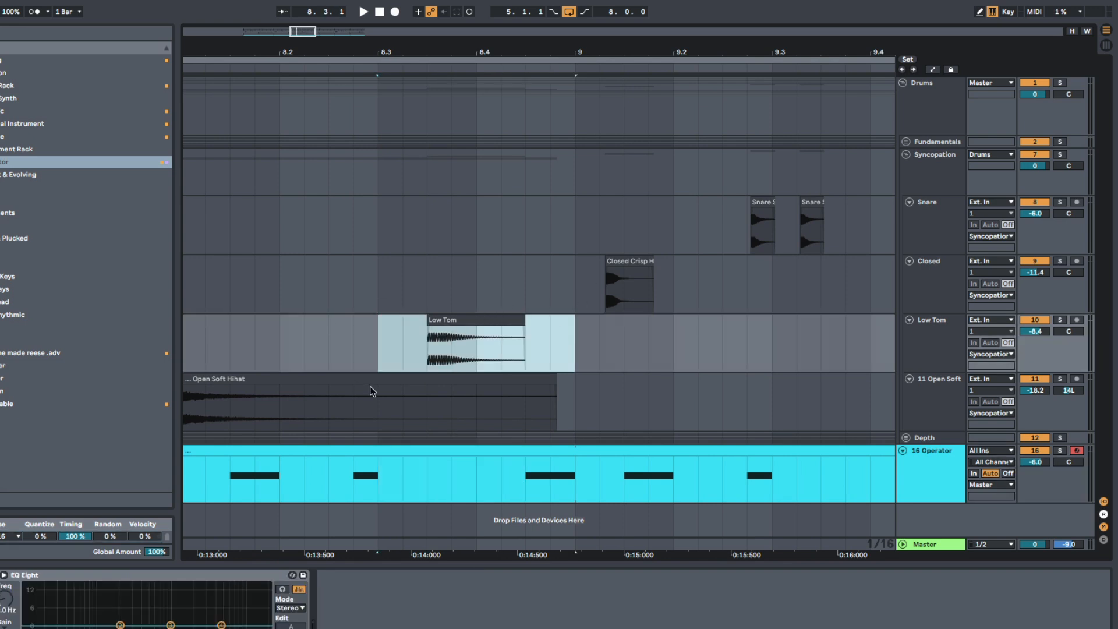
left_click_drag(382, 362, 573, 343)
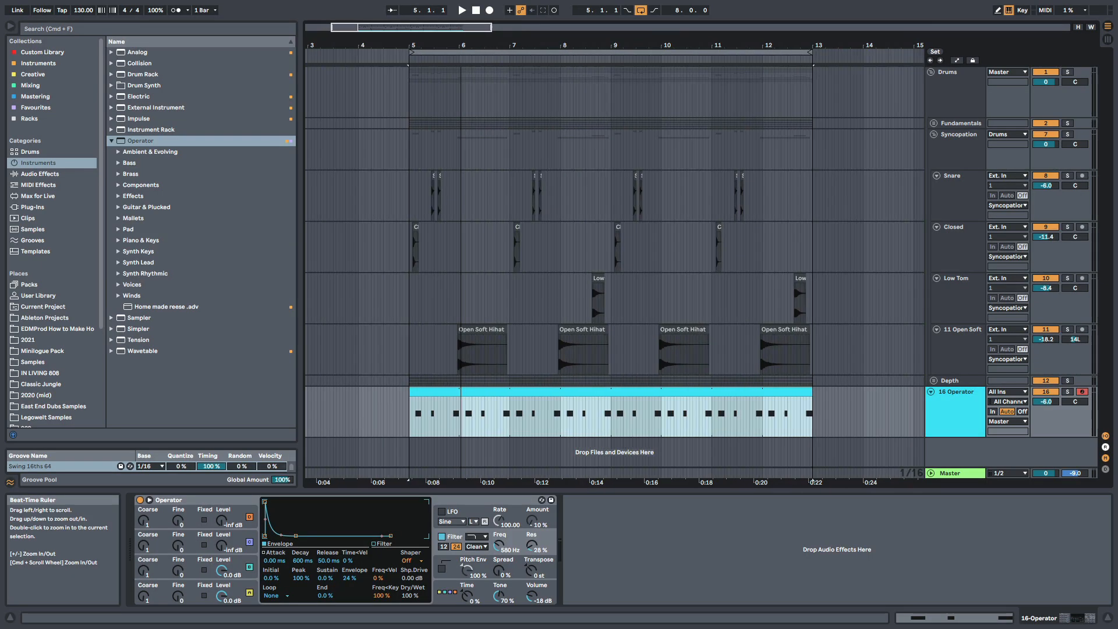
- Examine how the Open Soft Hihat and Low Tom clips line up with the Operator bass notes across the arrangement
left_click_drag(460, 45, 461, 30)
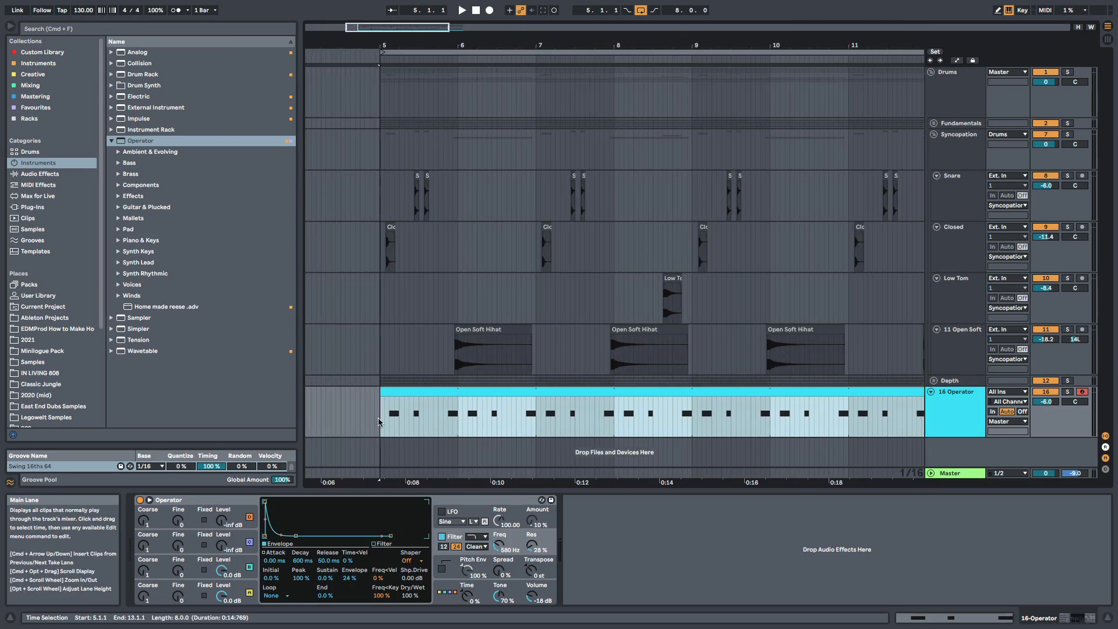
left_click_drag(448, 357, 536, 358)
scroll(642, 334, "right", 4)
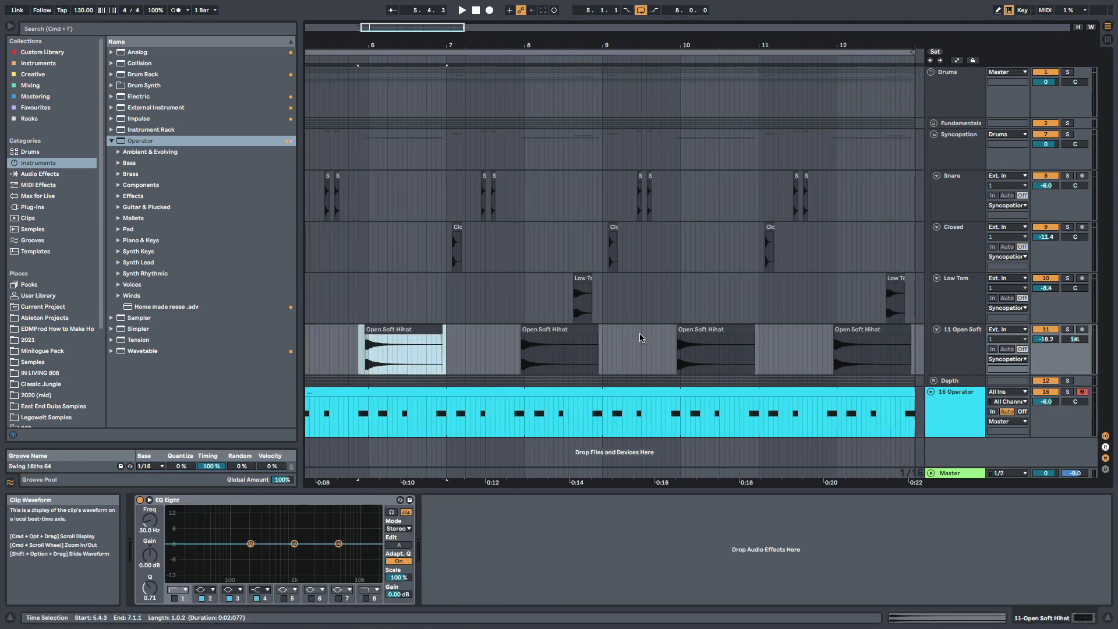
scroll(489, 324, "left", 2)
left_click_drag(485, 42, 502, 58)
left_click_drag(550, 299, 589, 304)
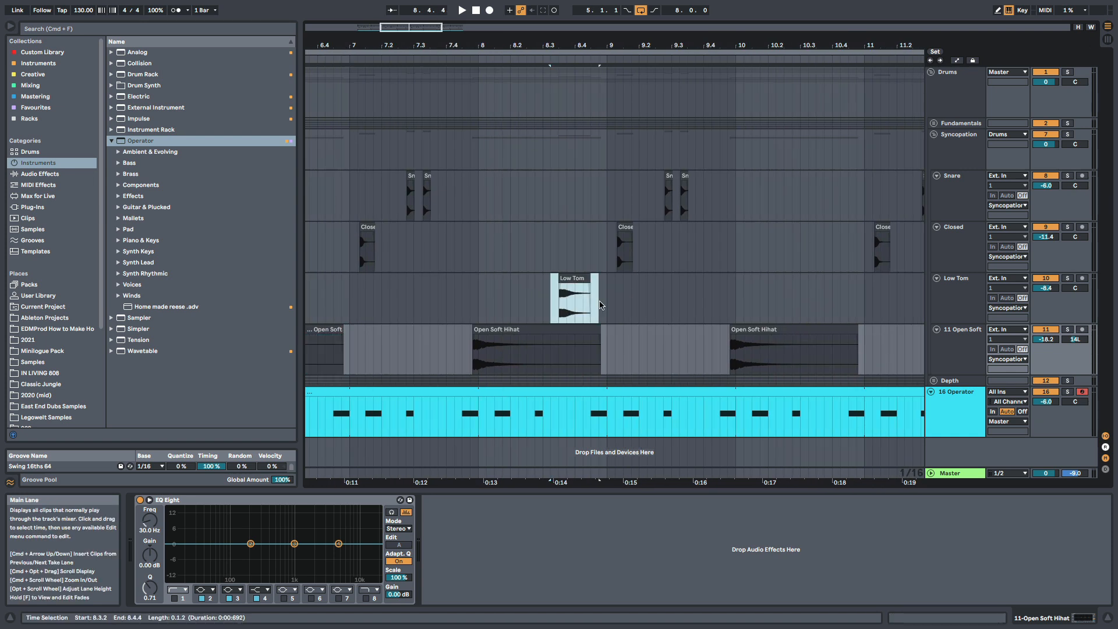
left_click_drag(546, 424, 615, 426)
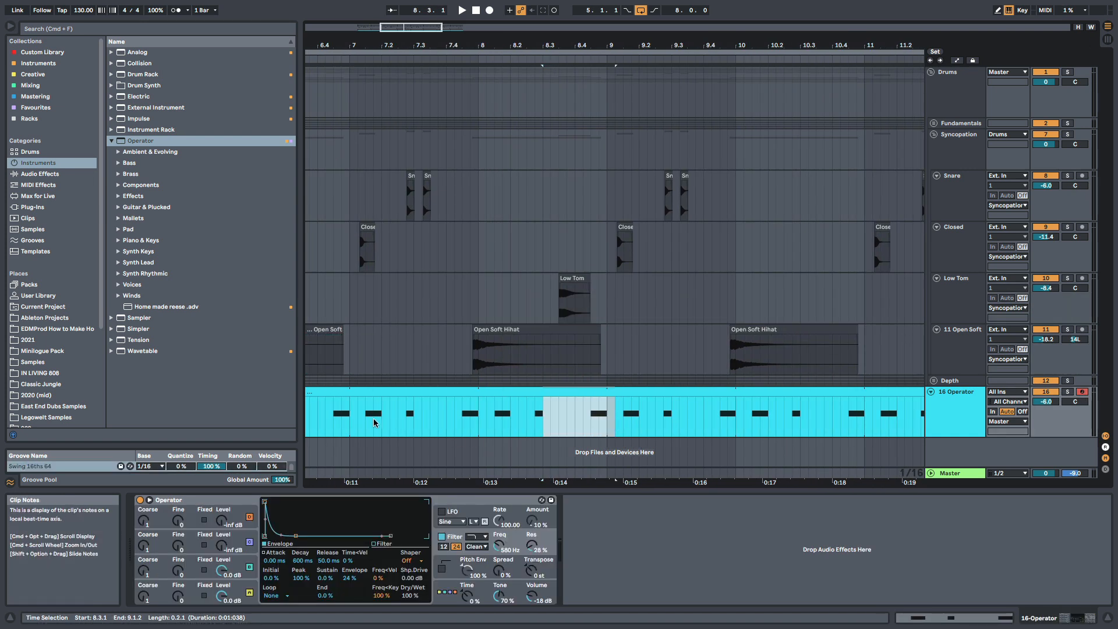
- Play the drums and bass together from bar 7
left_click(348, 418)
key("space")
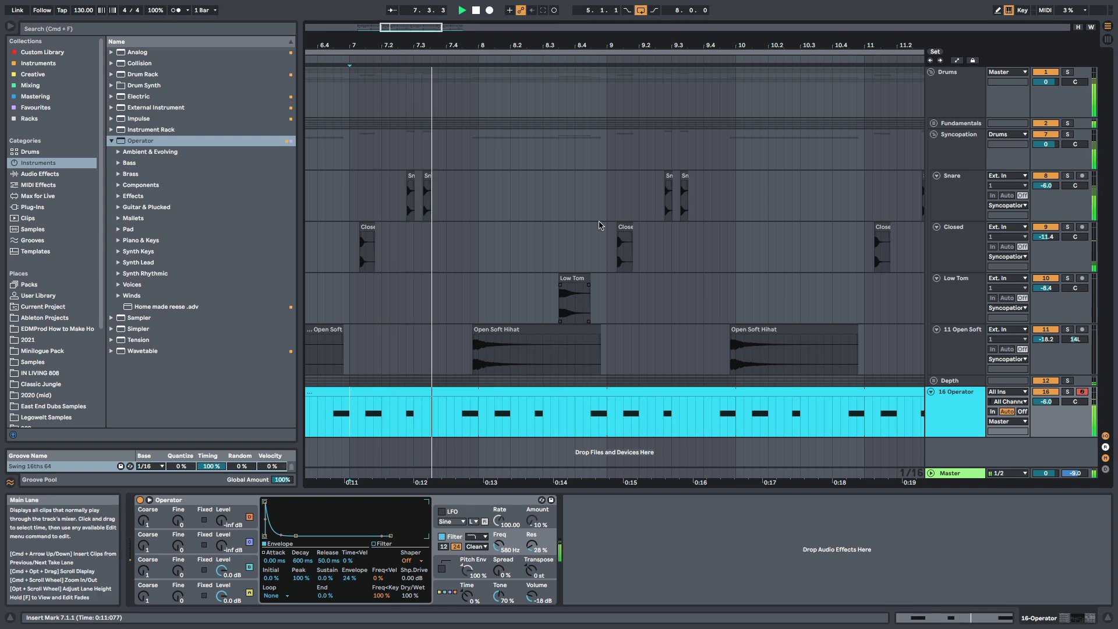
left_click_drag(587, 46, 581, 59)
key("minus")
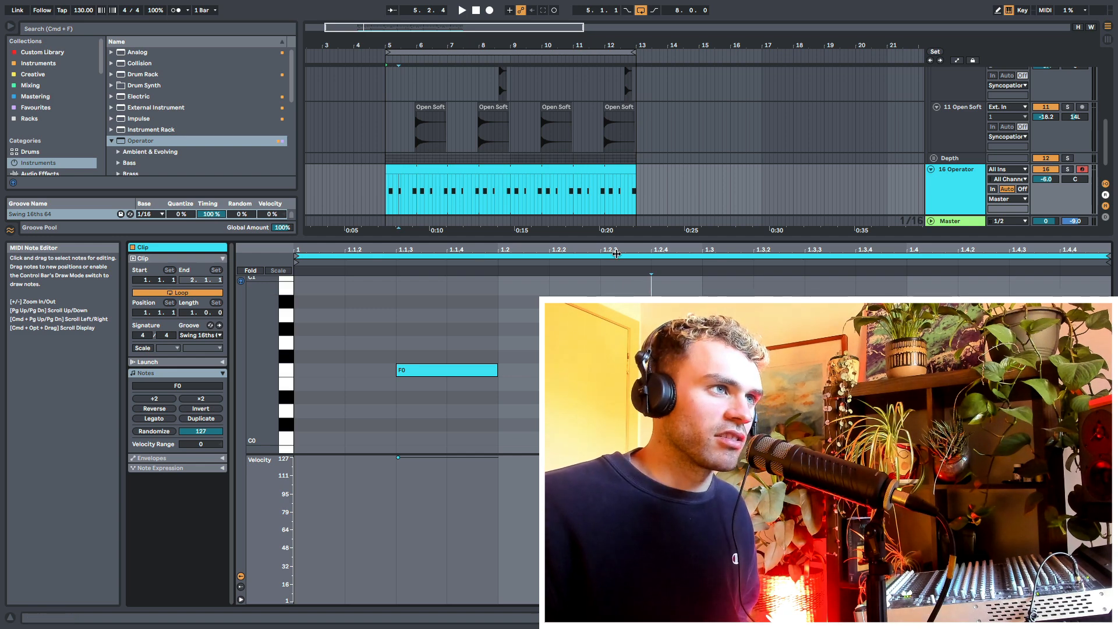
- Duplicate the Operator clip's one-bar loop with its notes to make it two bars long
left_click(615, 255)
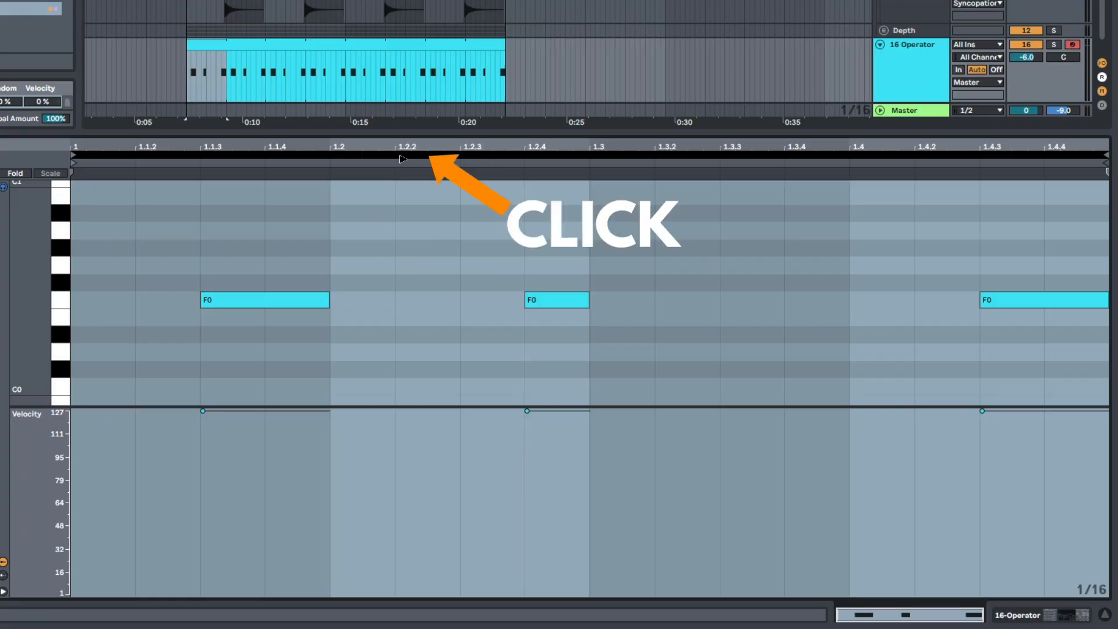
key("super+d")
left_click(459, 245)
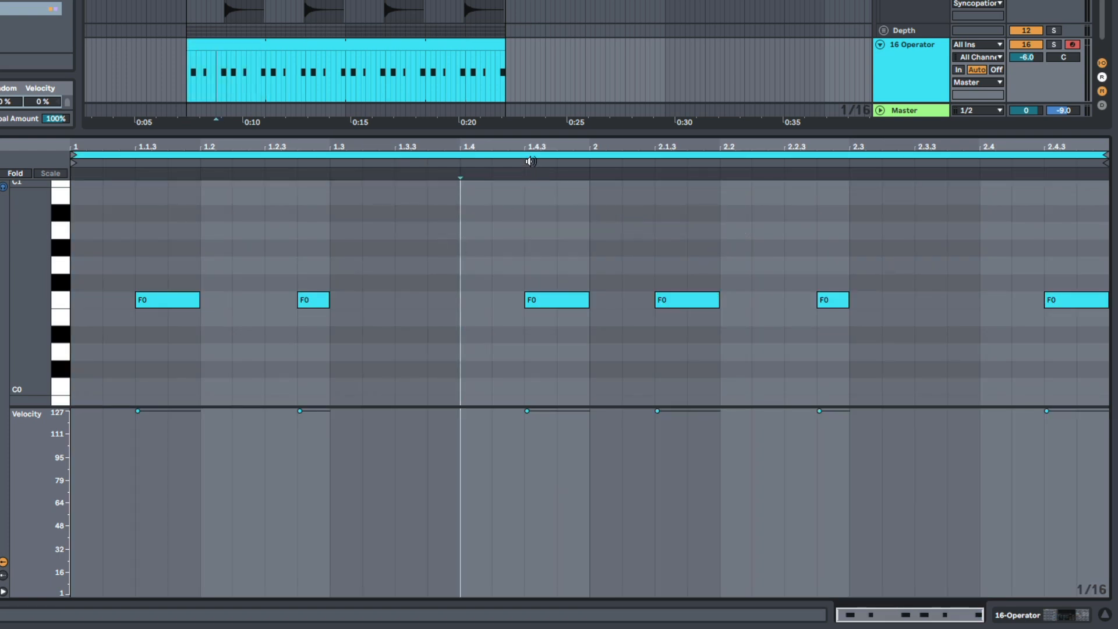
- Transpose all notes in the Operator clip up one octave to F1
left_click_drag(542, 253, 557, 341)
left_click(492, 243)
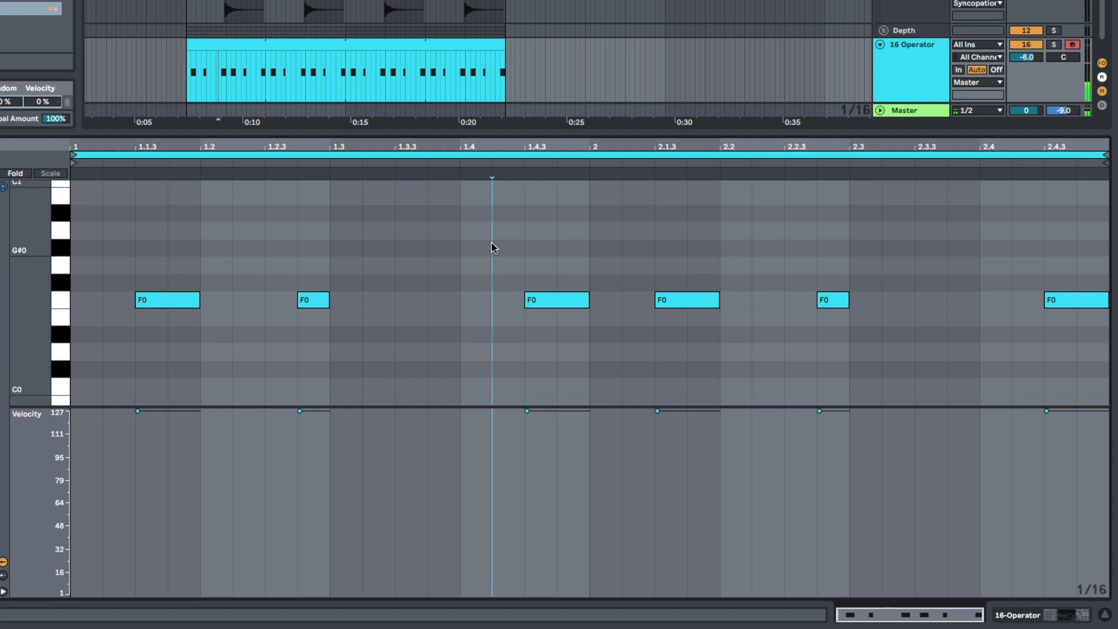
key("super+a")
key("shift+Up")
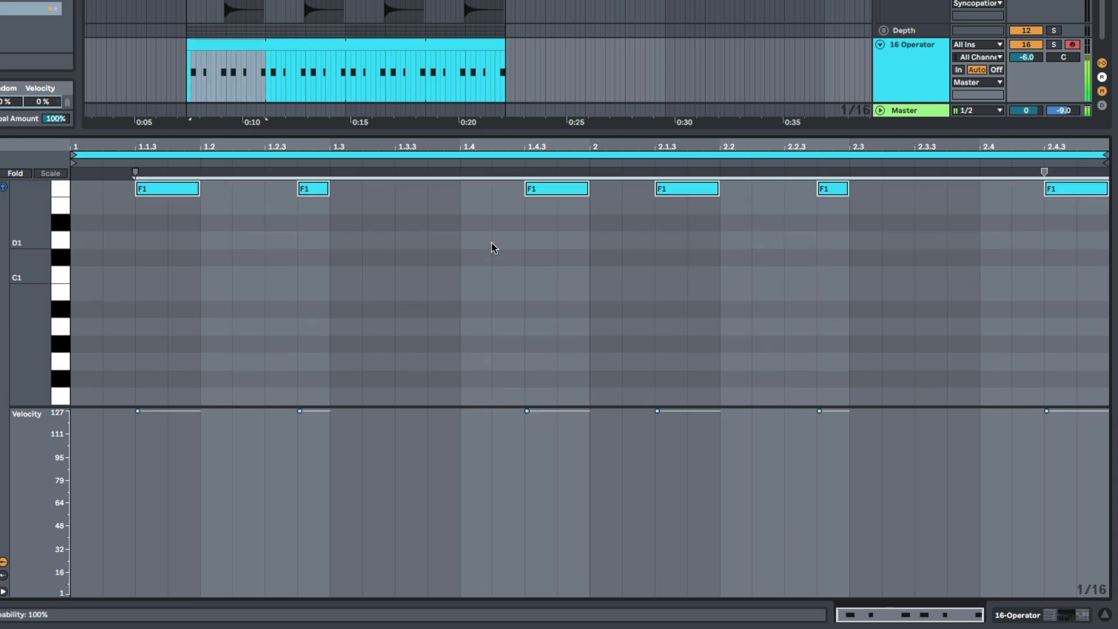
- Lower the Operator clip's note at 1.4.3 from the F1 line to D#1 and play the result
scroll(494, 247, "up", 5)
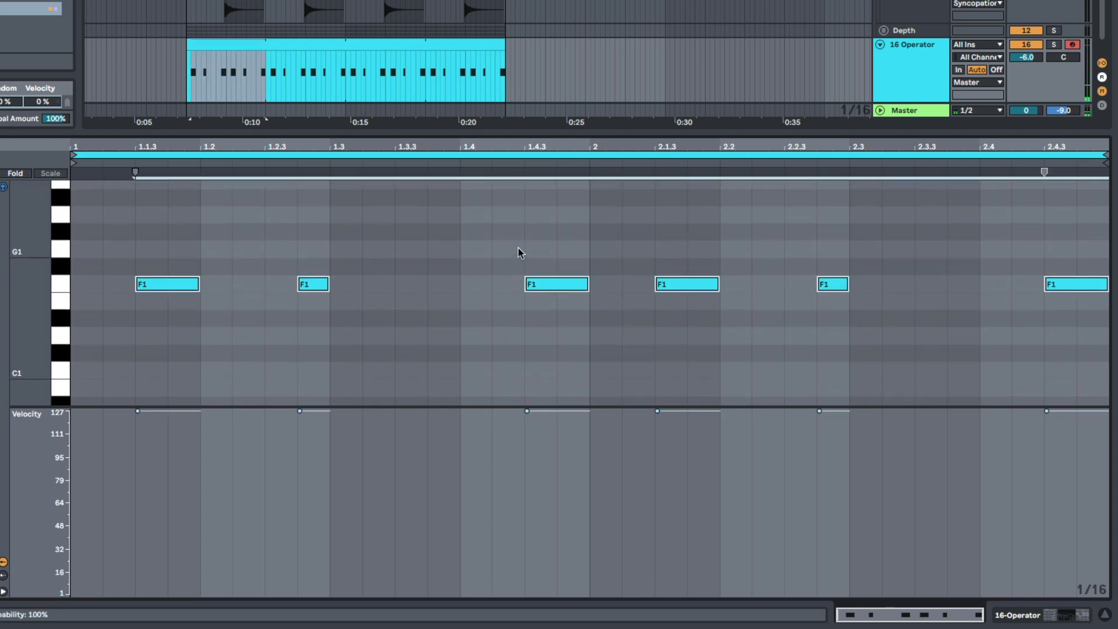
left_click(553, 236)
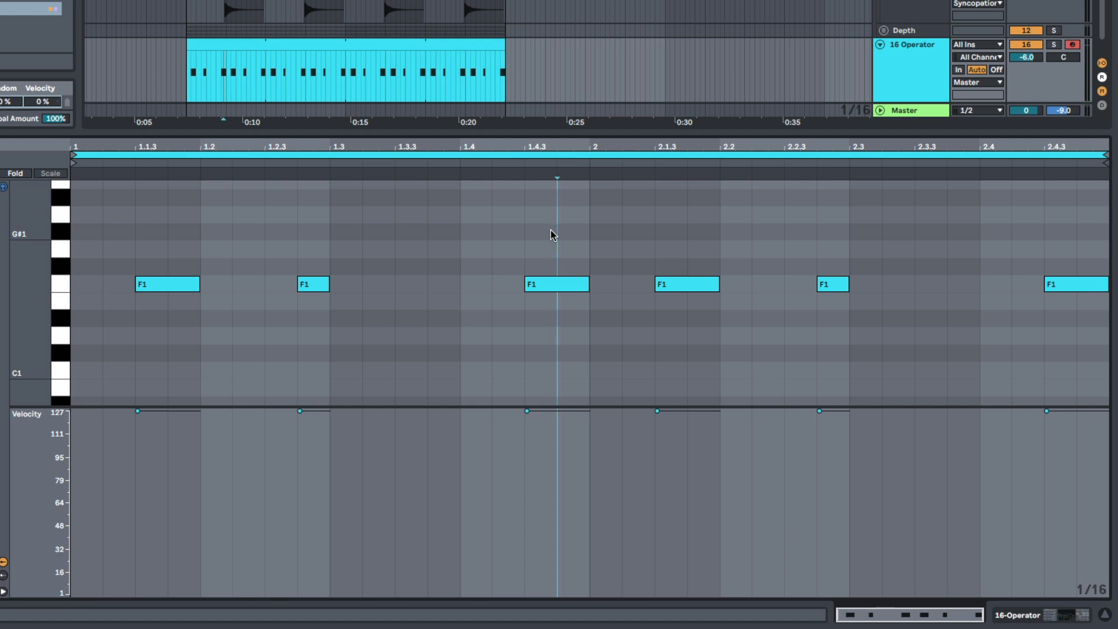
left_click_drag(552, 231, 564, 303)
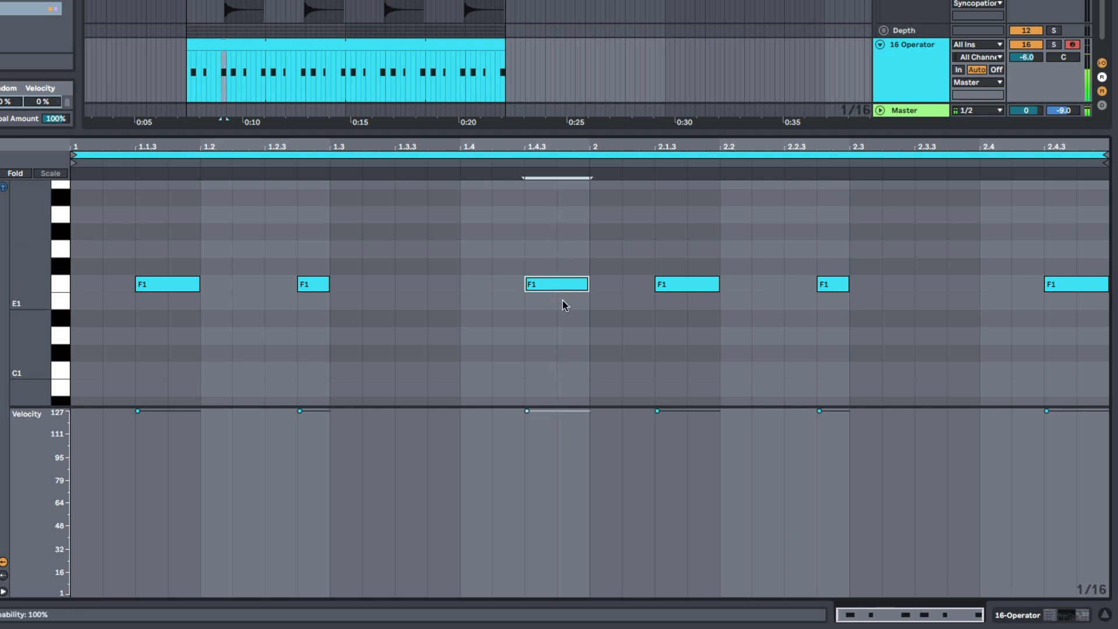
key("Down")
key("Down")
key("Down")
key("Up")
key("space")
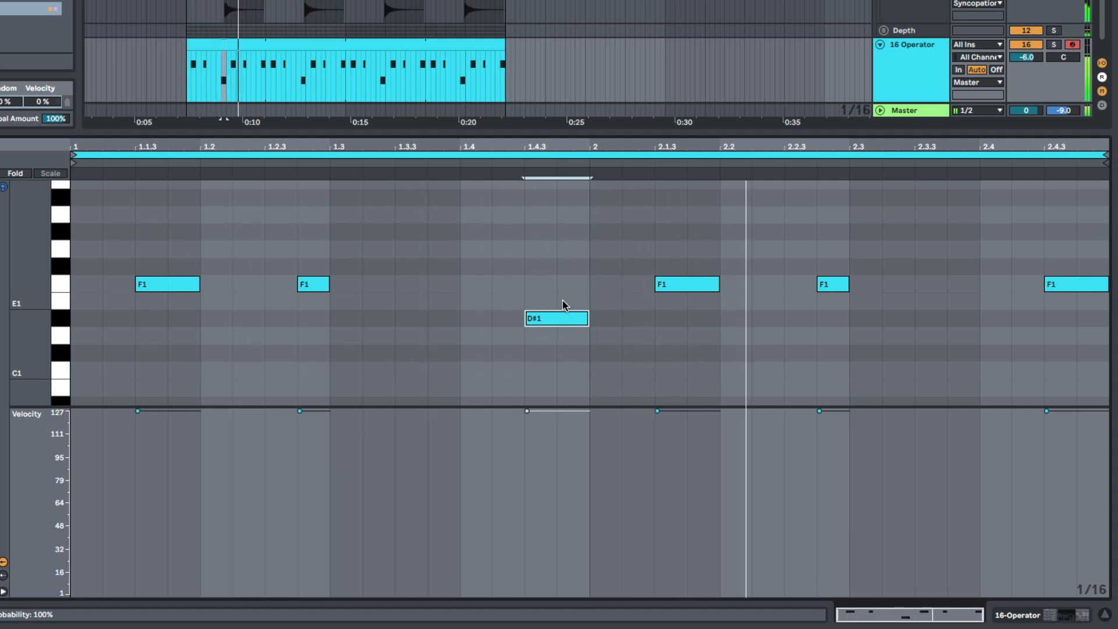
key("space")
- Transpose all notes in the Operator clip down one octave to F0 and D#0, and play the beat
left_click(537, 233)
key("ctrl+a")
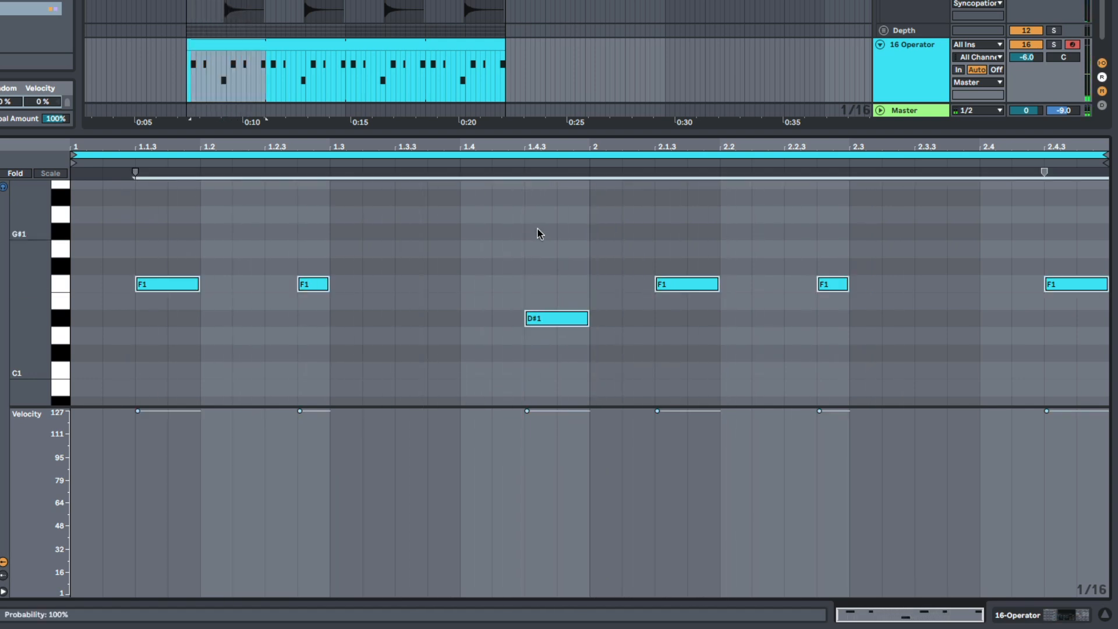
key("shift+Down")
key("space")
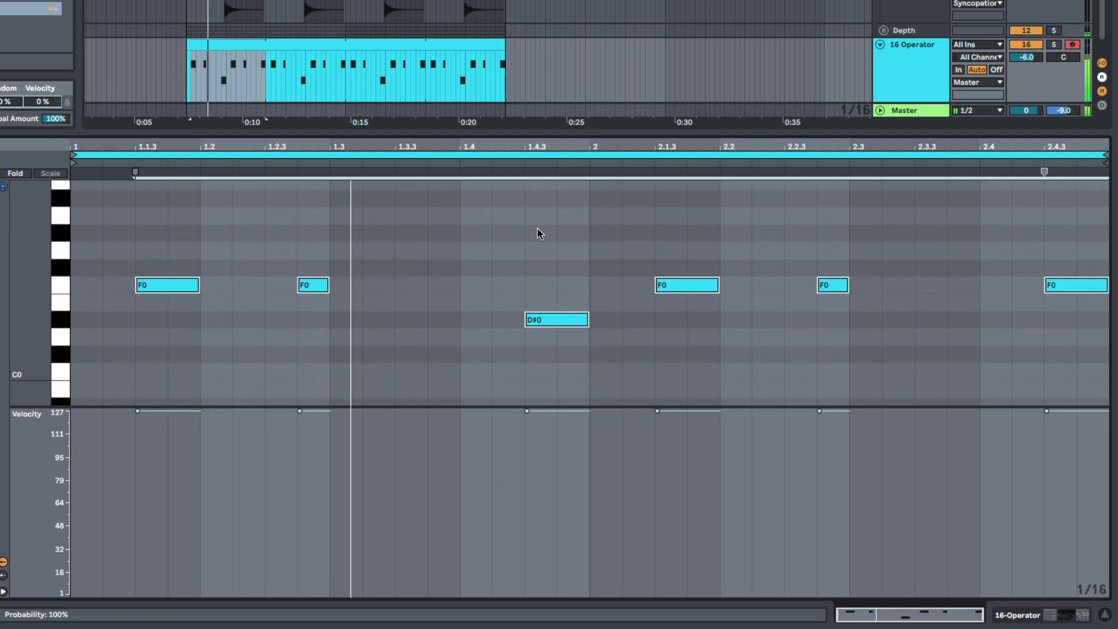
scroll(471, 257, "up", 1)
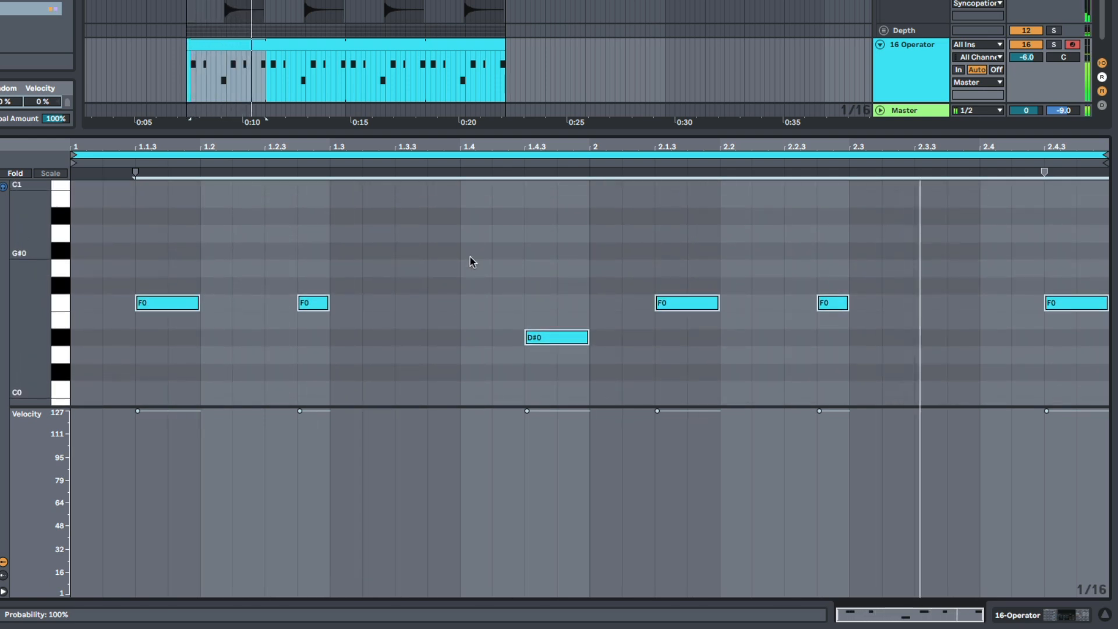
- Duplicate the Operator clip's loop with its notes to make it four bars long
scroll(567, 255, "down", 1)
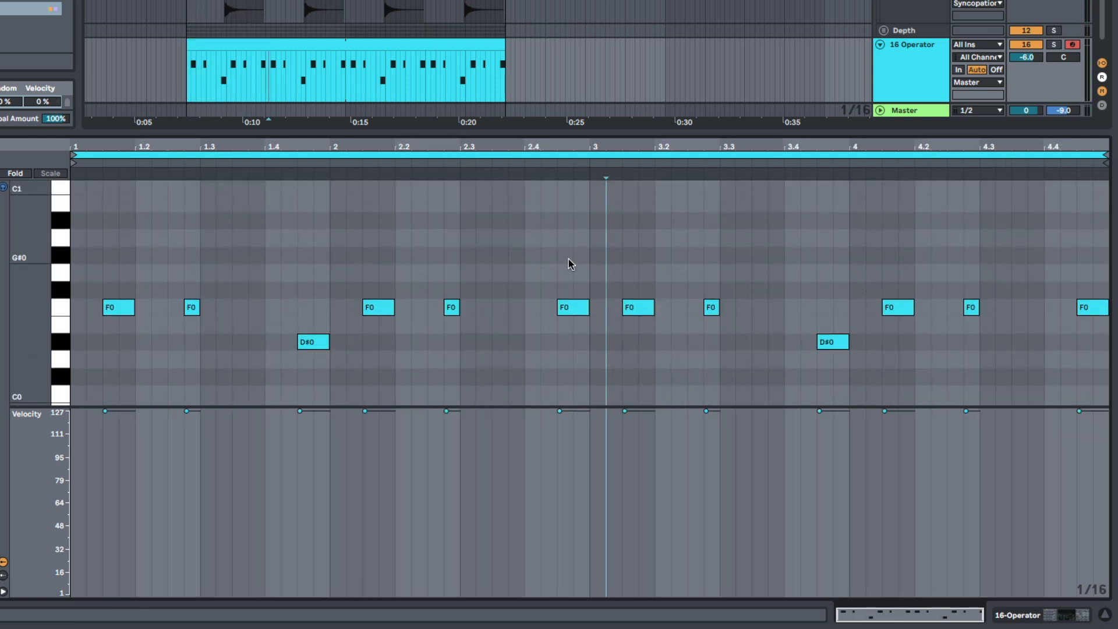
scroll(568, 255, "up", 3)
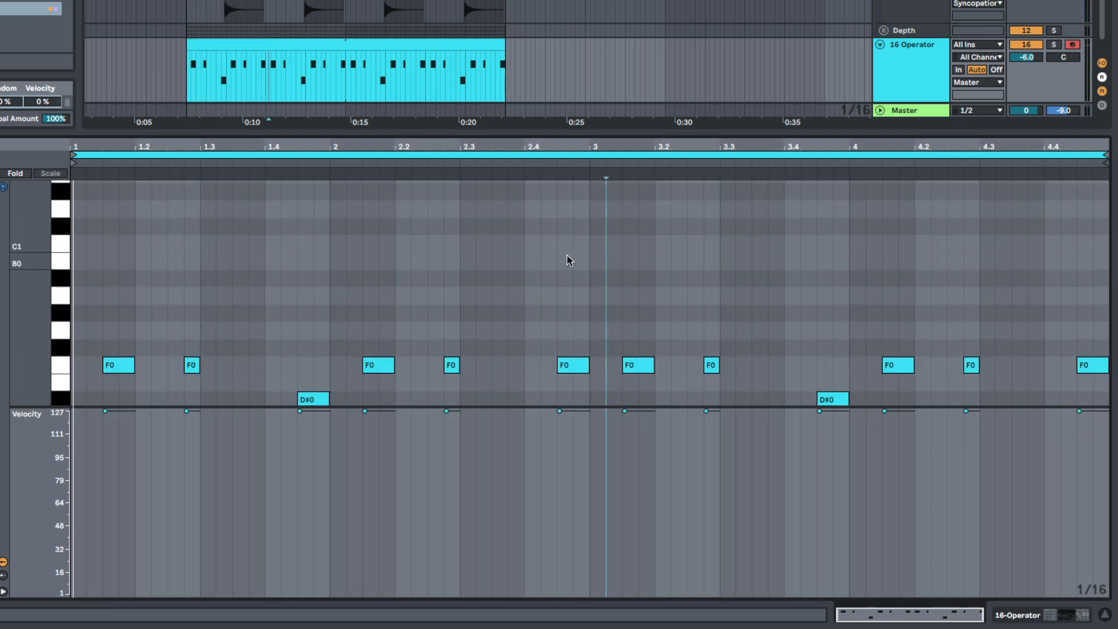
scroll(567, 255, "down", 5)
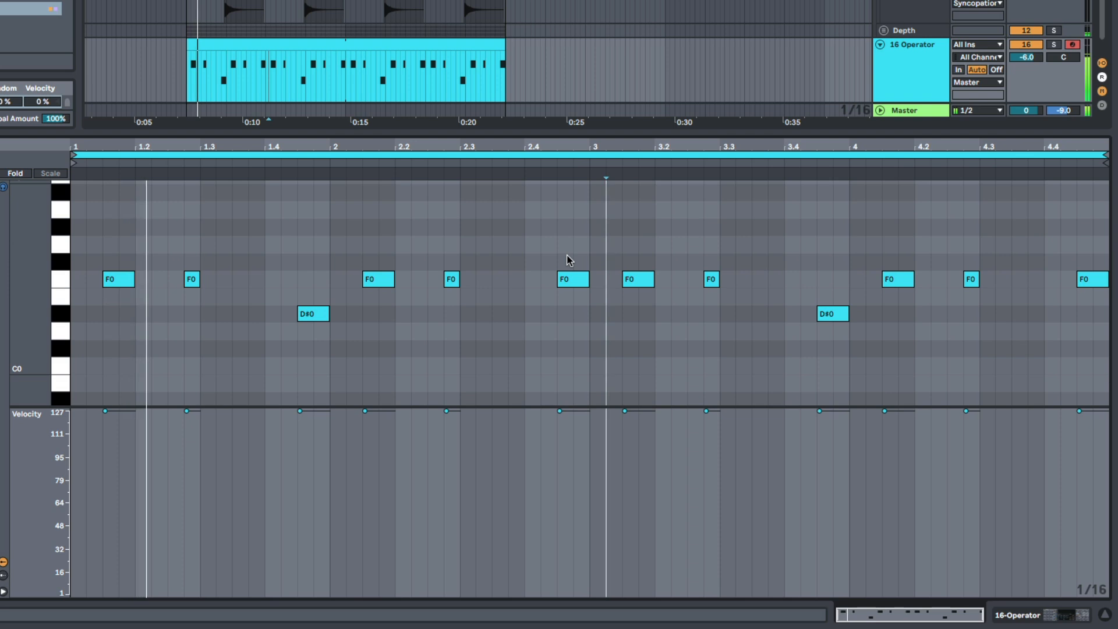
- Raise the notes of bars 3 and 4 by five semitones to A#0 and G#0, and the note at 2.4.3 to G#0
left_click_drag(574, 281, 1110, 402)
scroll(571, 282, "up", 3)
scroll(612, 268, "down", 2)
scroll(779, 340, "up", 2)
left_click_drag(641, 376, 640, 291)
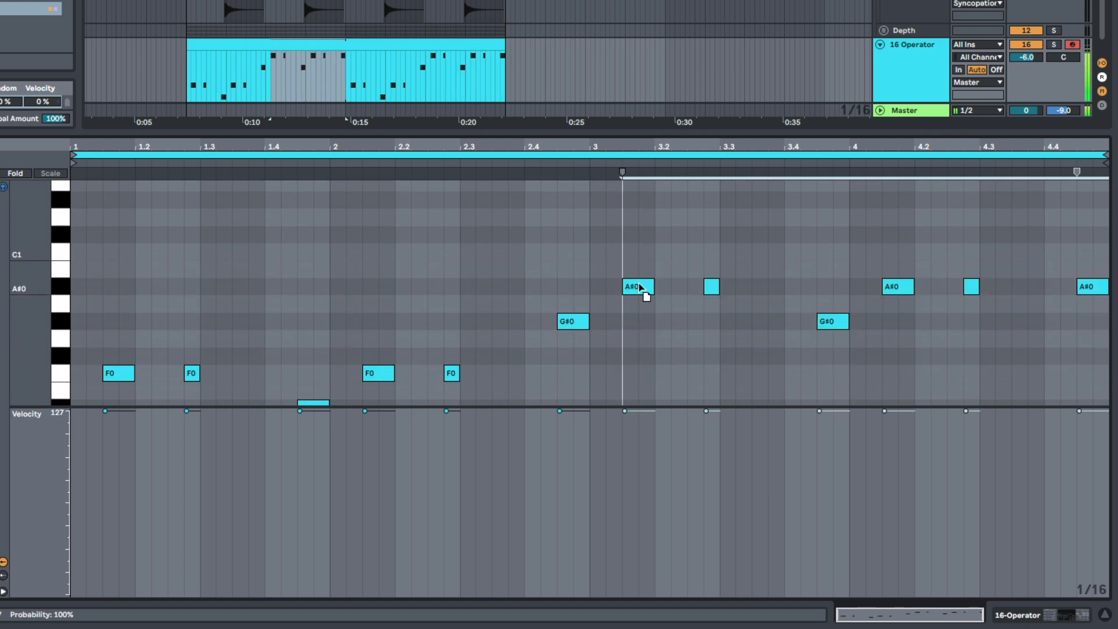
- Transpose all notes in the four-bar Operator clip up one octave and play it
key("ctrl+a")
key("shift+Up")
scroll(629, 317, "up", 2)
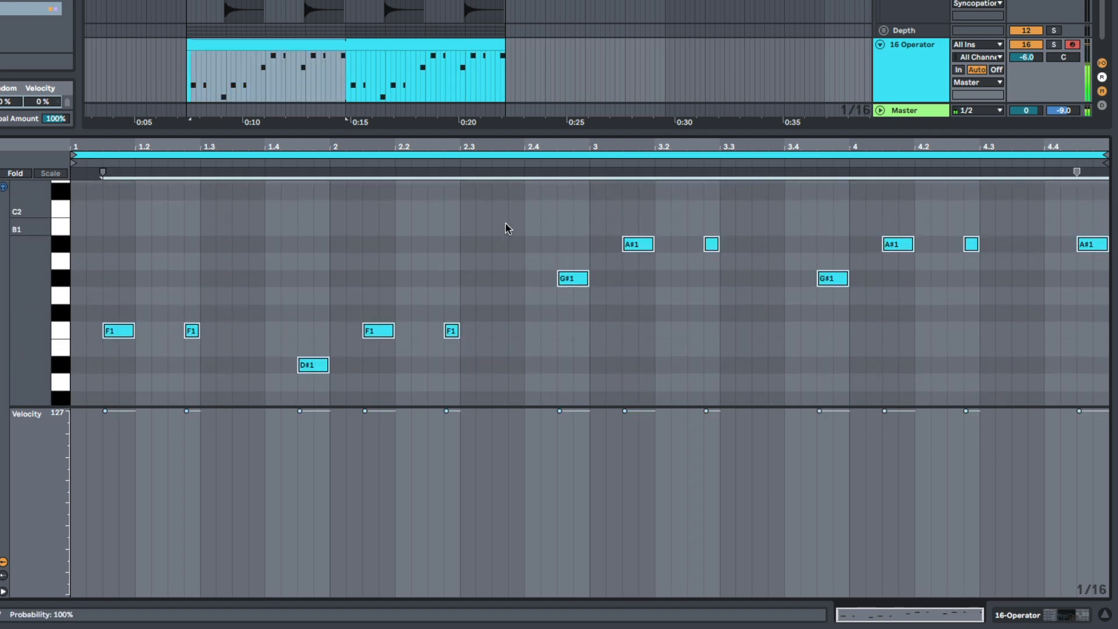
left_click(508, 228)
key("space")
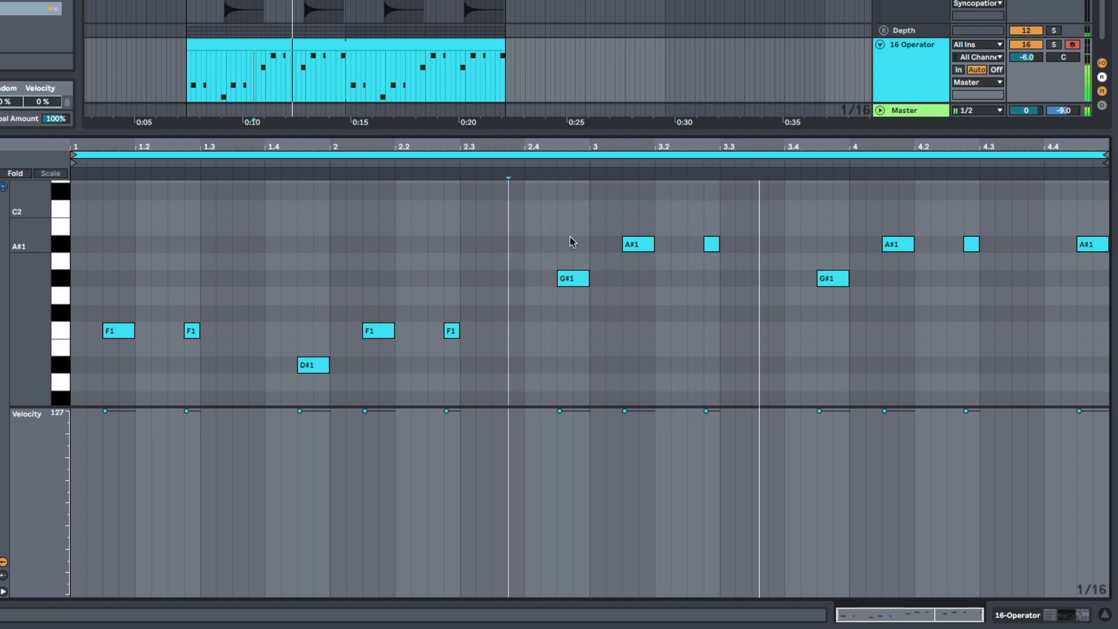
key("space")
- Transpose all Operator clip notes back down one octave to the F0 register and play them
key("ctrl+a")
key("shift+Down")
key("shift+Left")
key("shift+Right")
key("space")
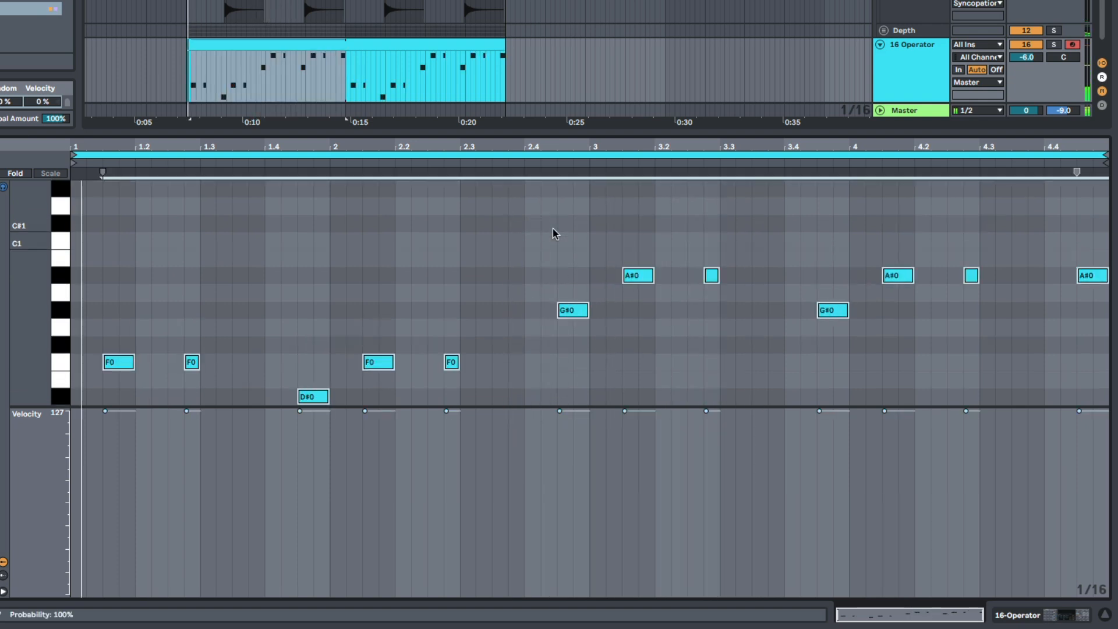
- Listen to the Operator bass against the drums while checking its device settings and note alignment in the arrangement
left_click(554, 233)
scroll(554, 233, "down", 3)
key("shift+Tab")
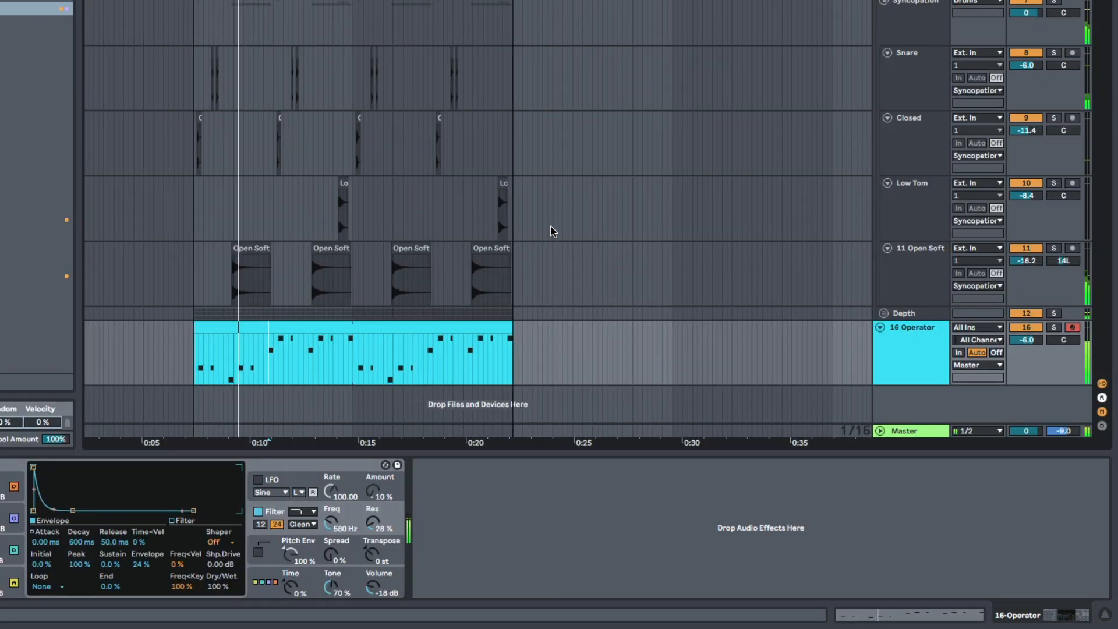
scroll(318, 233, "up", 6)
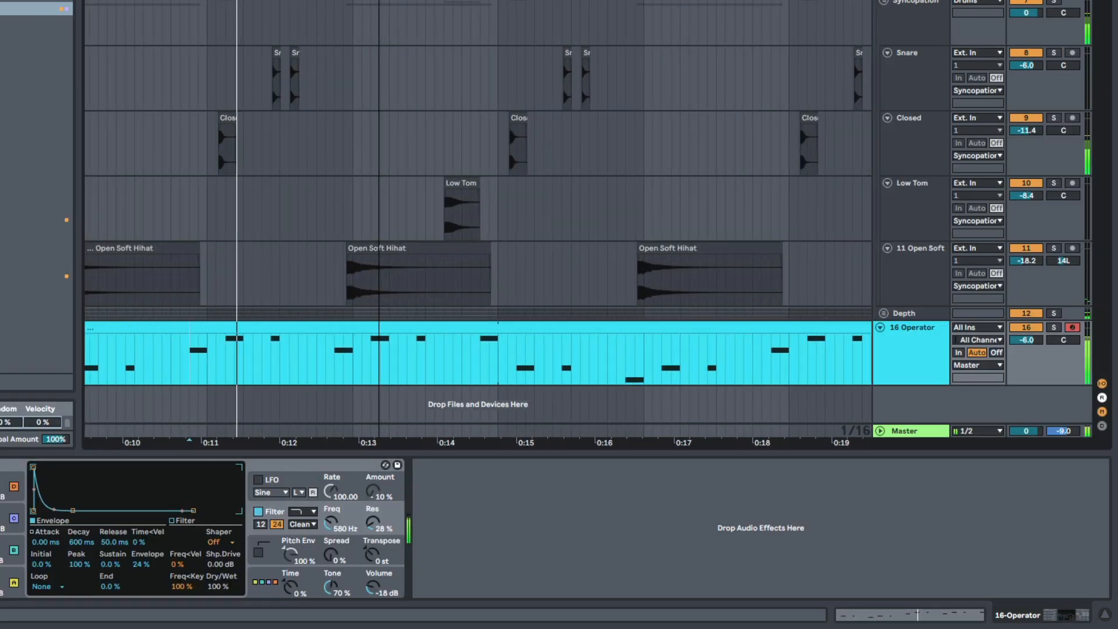
left_click_drag(355, 443, 430, 428)
key("space")
- Lower the last A#0 note of the Operator clip, at 4.4.3, to G#0 and play the beat
double_click(505, 329)
scroll(1041, 259, "up", 3)
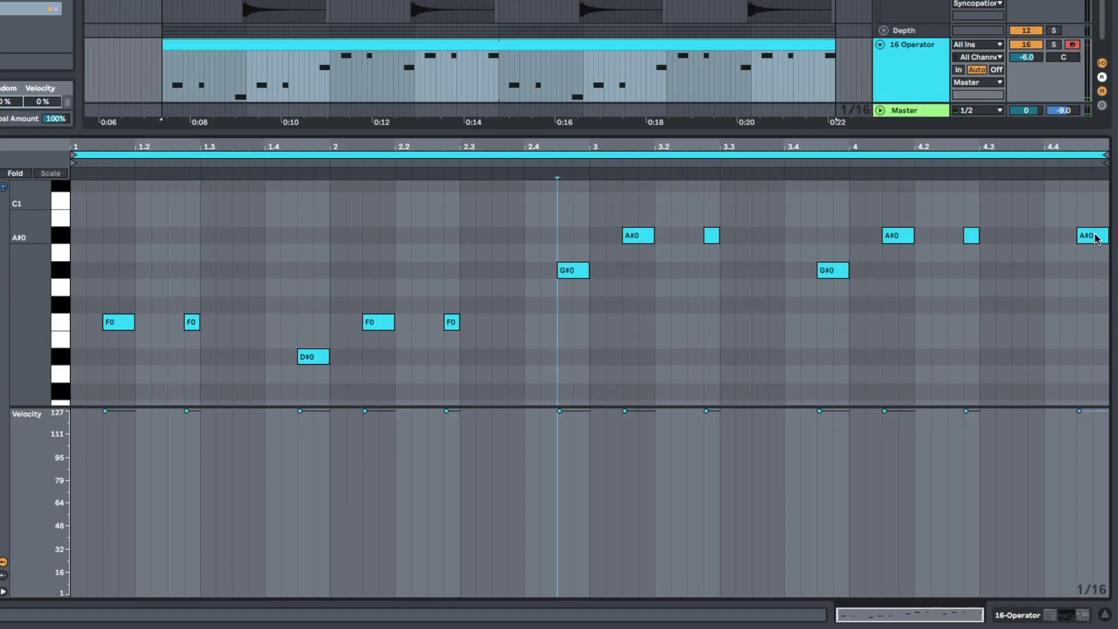
left_click_drag(1096, 237, 1101, 255)
left_click(826, 201)
key("space")
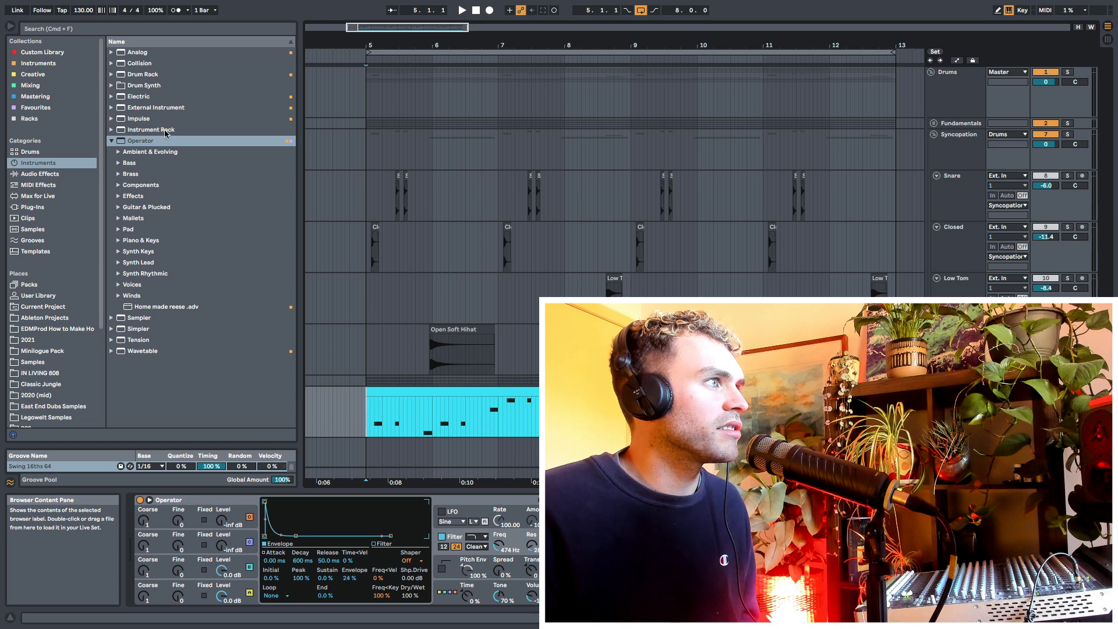
- Add Erosion after Operator in Wide Noise mode at about 1.33 kHz with an amount of 23.3, and play the bass
left_click(111, 141)
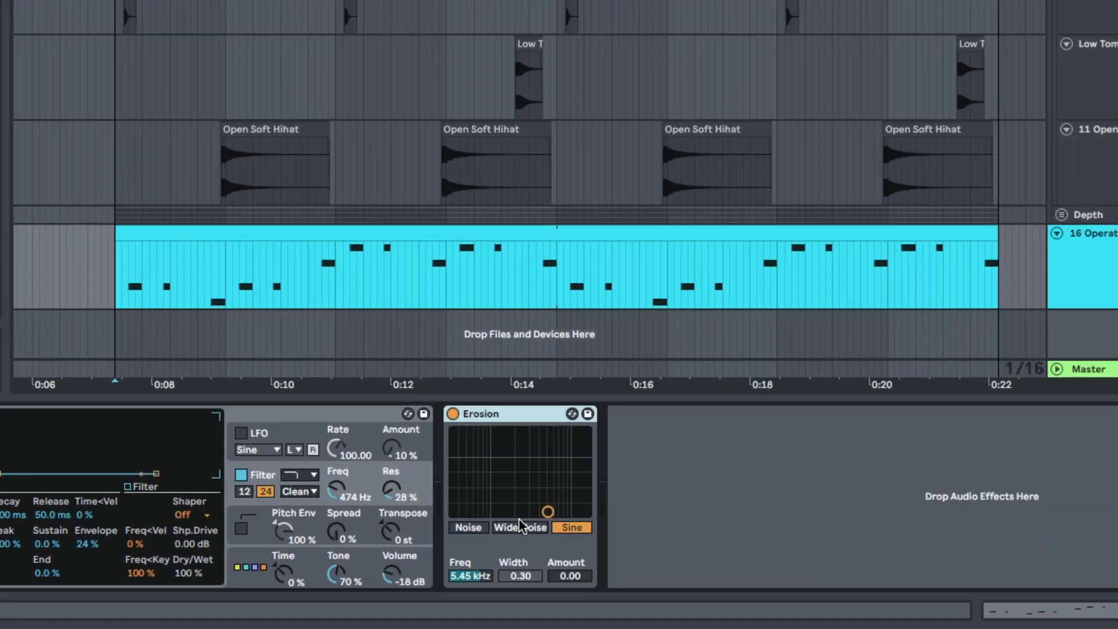
left_click(521, 527)
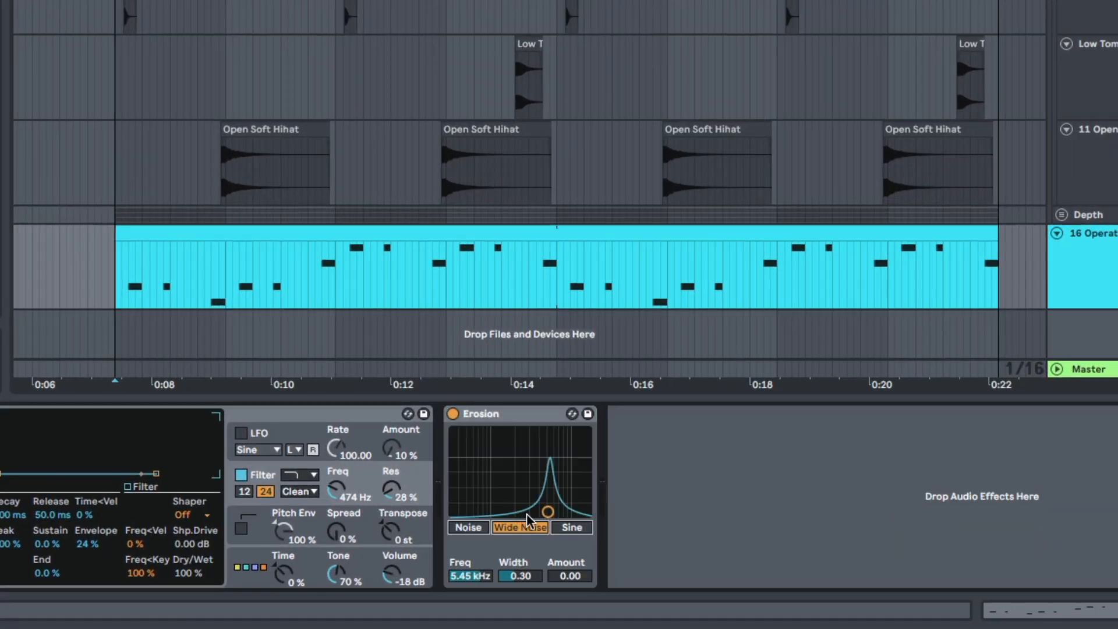
left_click_drag(548, 512, 502, 485)
key("space")
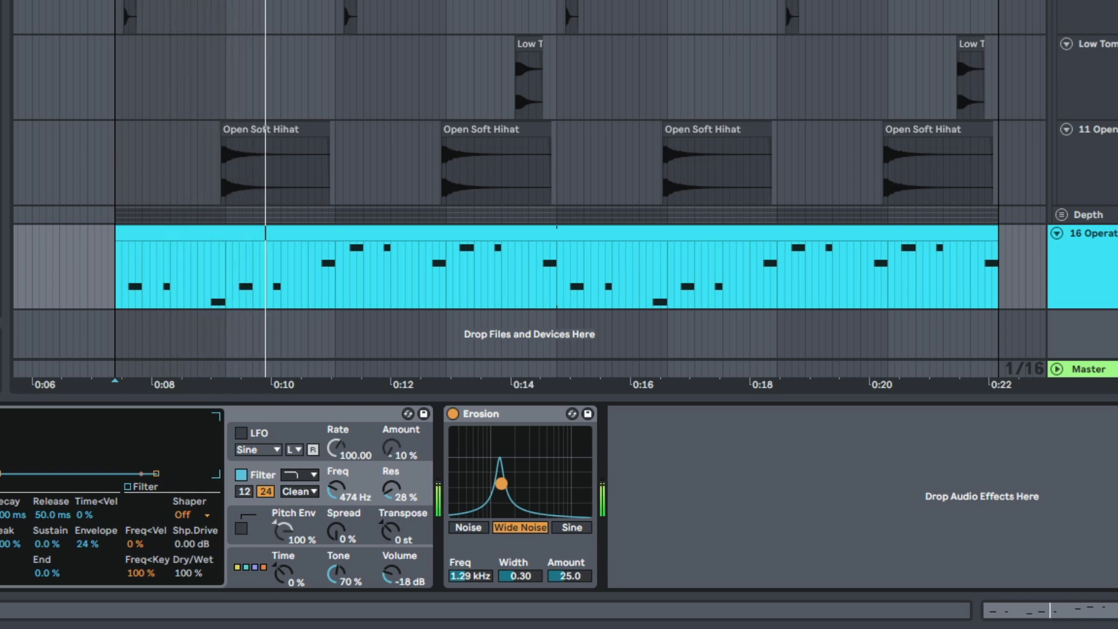
- Duplicate the Erosion effect and set the copy to about 4.33 kHz, width 0.77 and amount 7.03
left_click(511, 419)
key("ctrl+d")
left_click_drag(667, 485, 704, 493)
key("space")
mouse_move(723, 577)
left_mouse_down()
mouse_move(723, 563)
mouse_move(687, 553)
mouse_move(733, 590)
left_mouse_up()
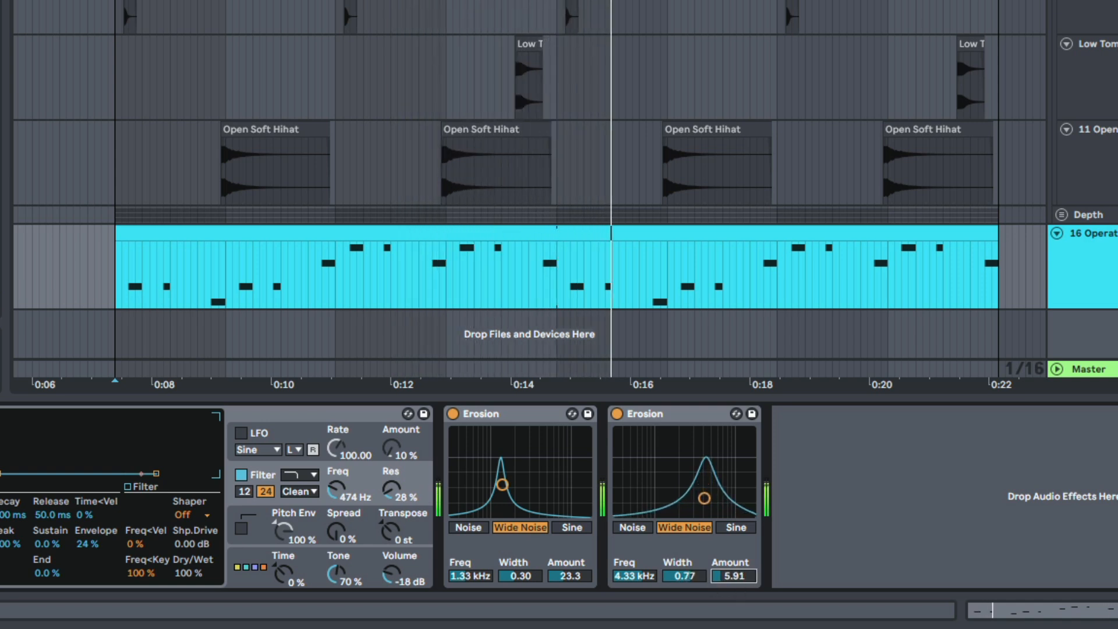
key("space")
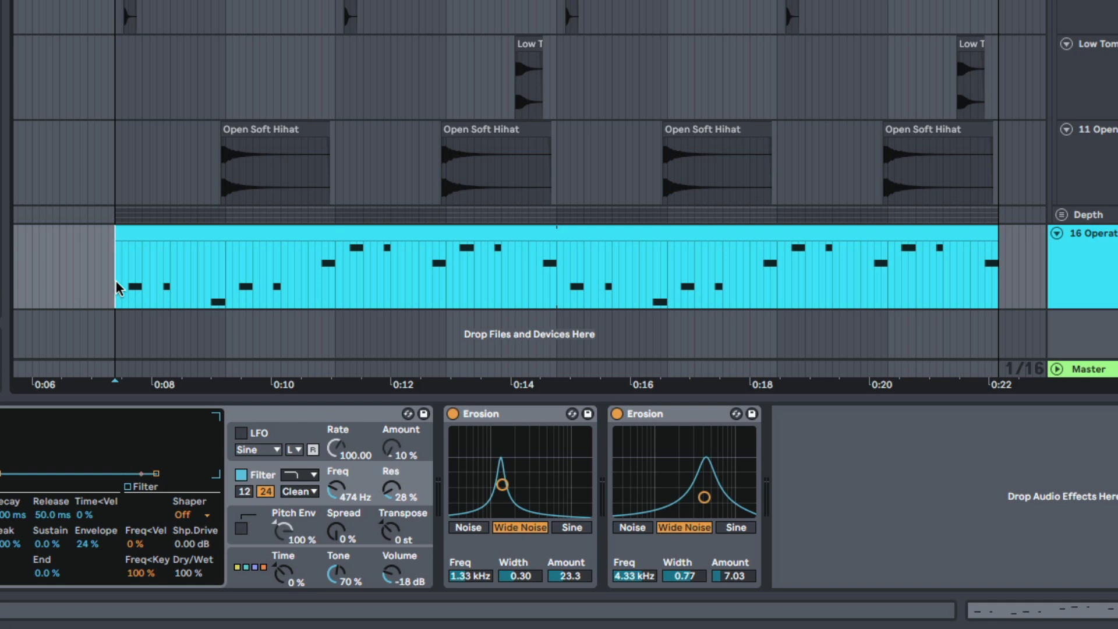
- Play the drums and the eroded bass from bar 5
key("space")
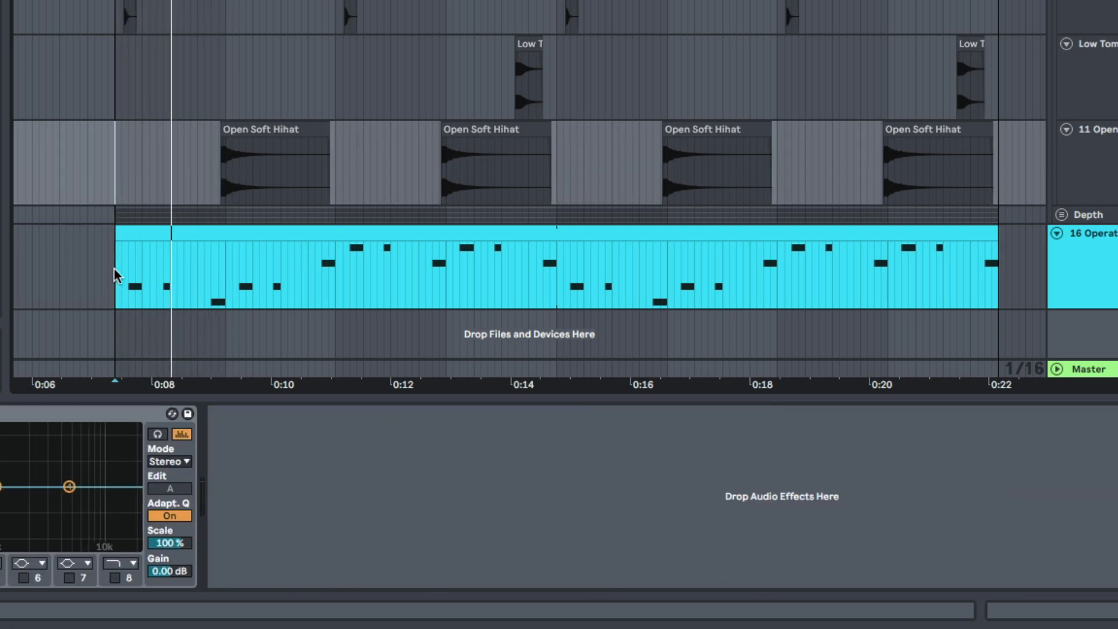
key("space")
left_click(117, 274)
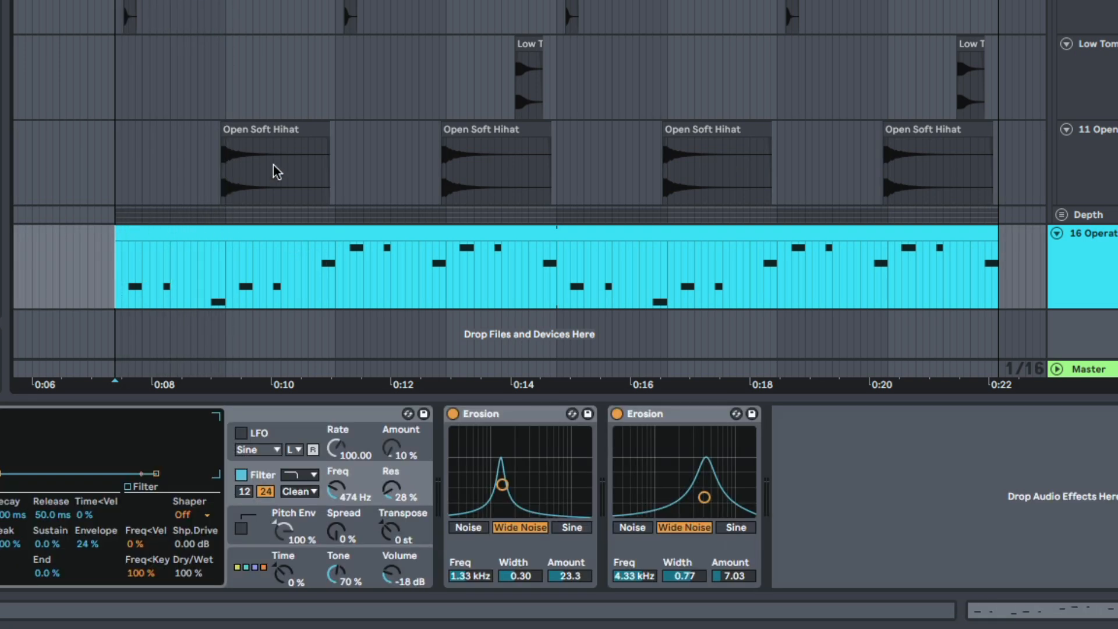
key("space")
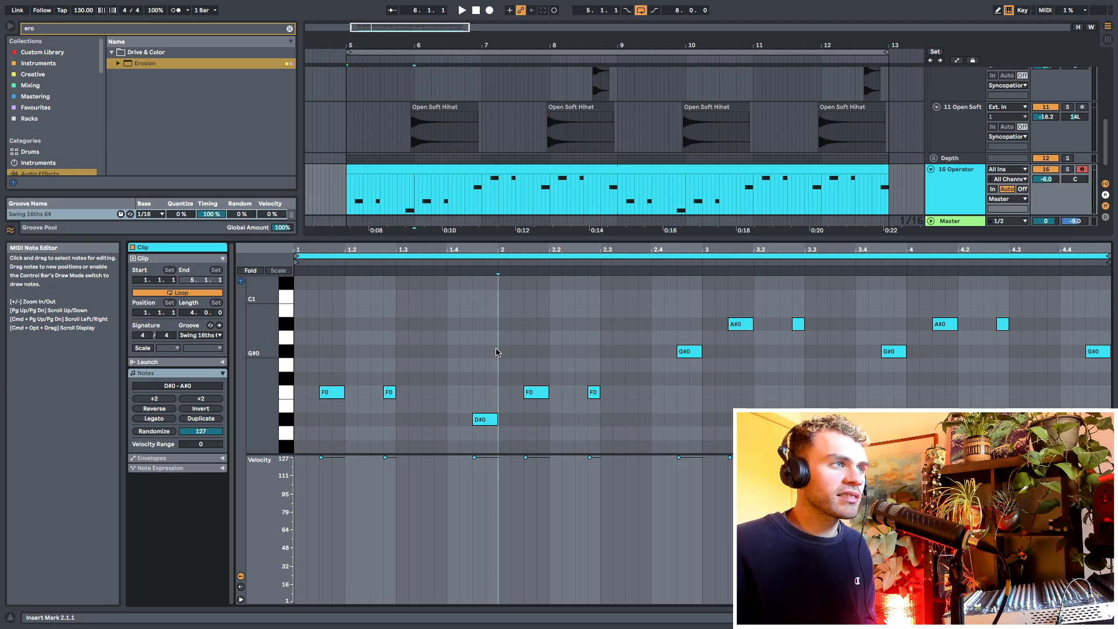
left_click_drag(496, 352, 1009, 389)
left_click(462, 357)
left_click_drag(496, 342, 680, 330)
left_click(497, 346)
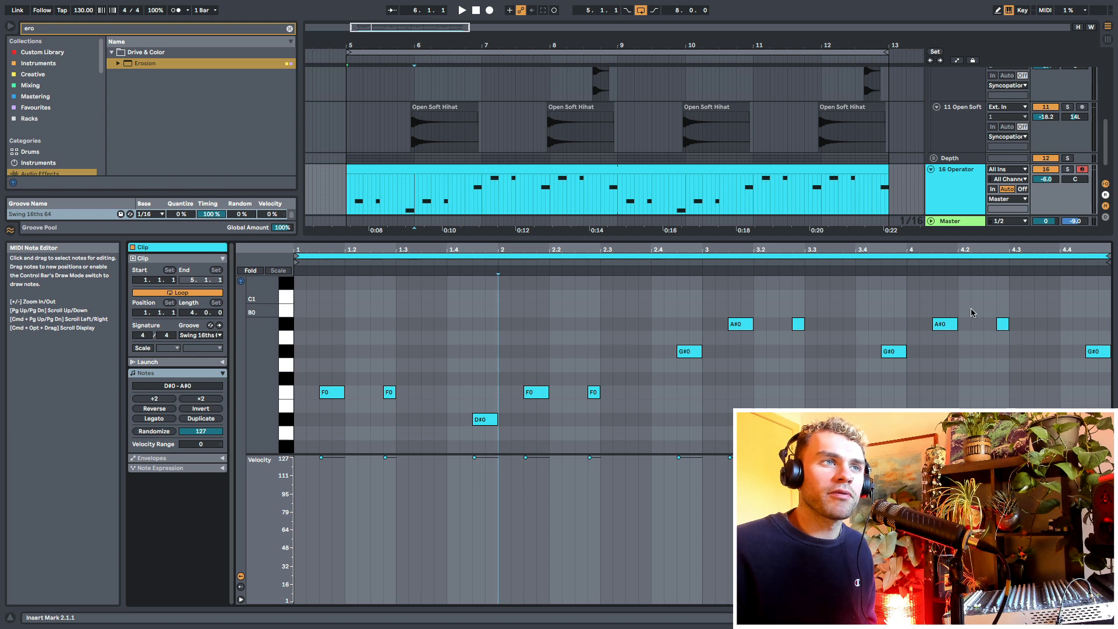
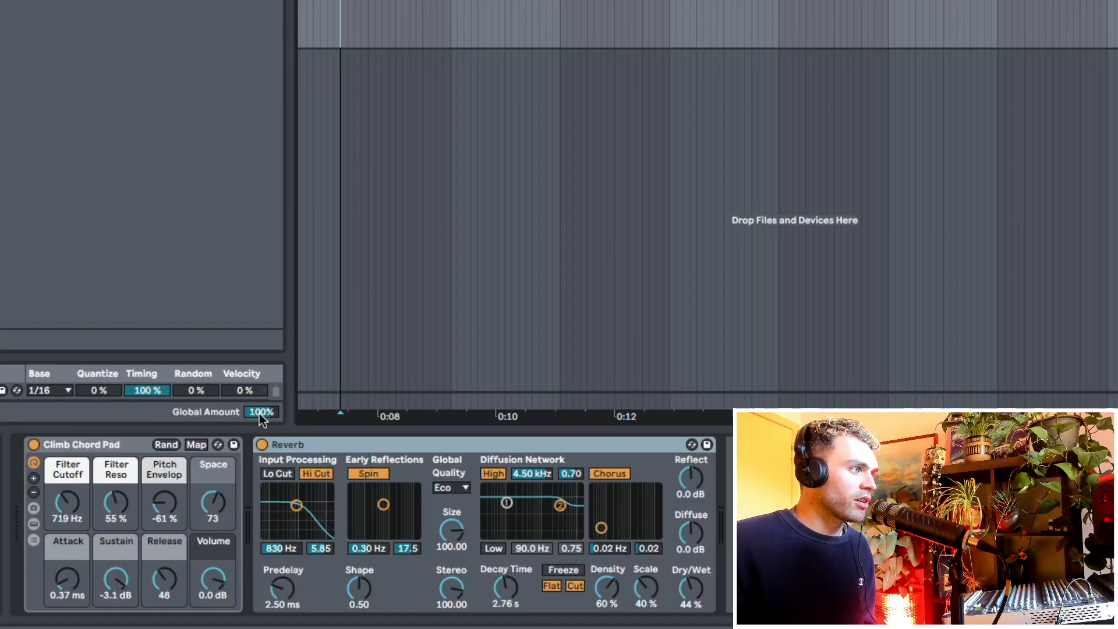
- Inspect the devices inside the Climb Chord Pad rack and the Reverb that follows it
left_click(34, 523)
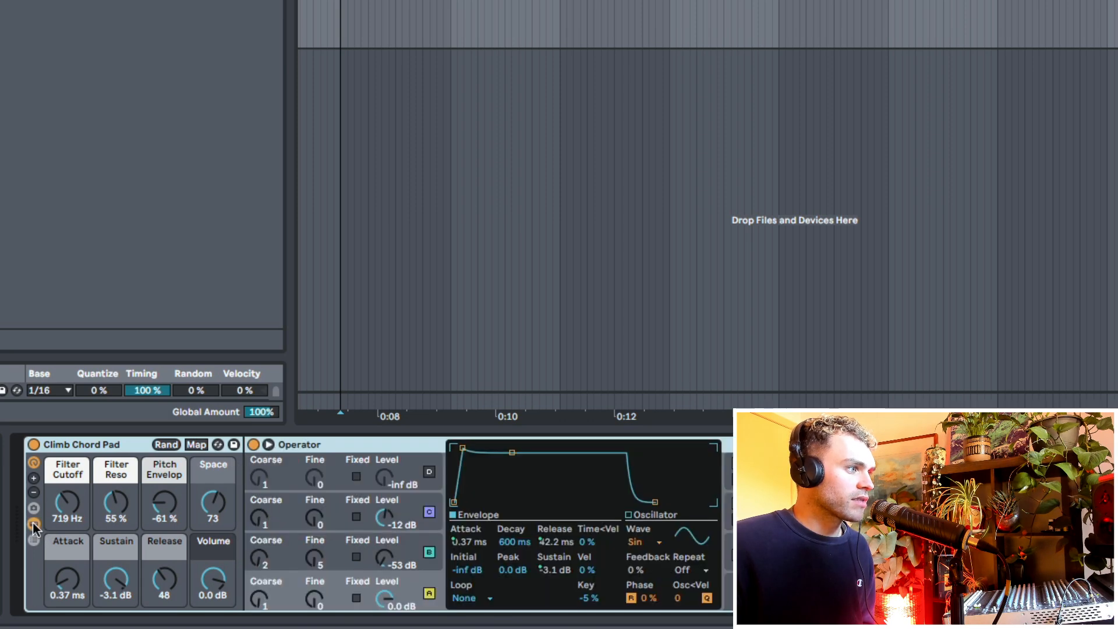
left_click(34, 524)
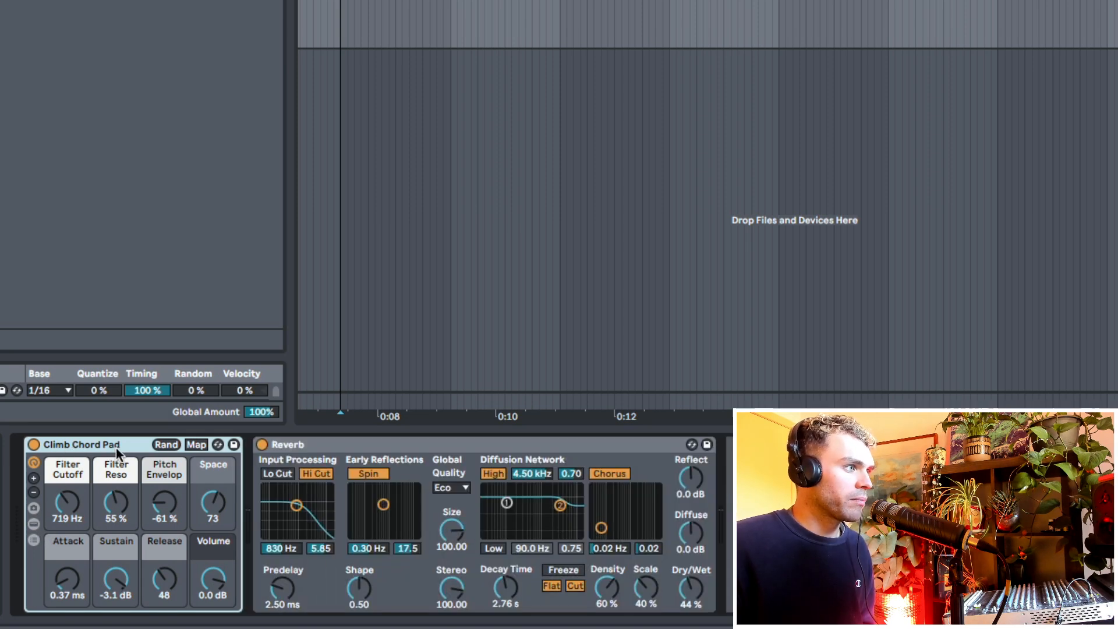
left_click(297, 450)
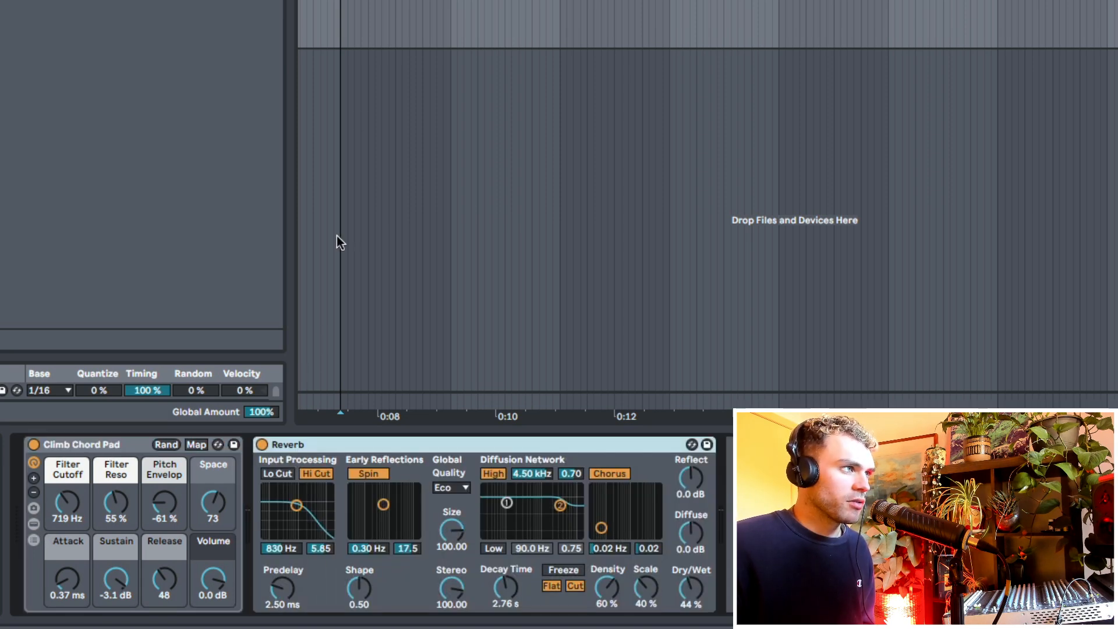
- Record a take of pad notes onto the Climb Chord Pad track from bar 5 over the drums and bassline
left_click(340, 14)
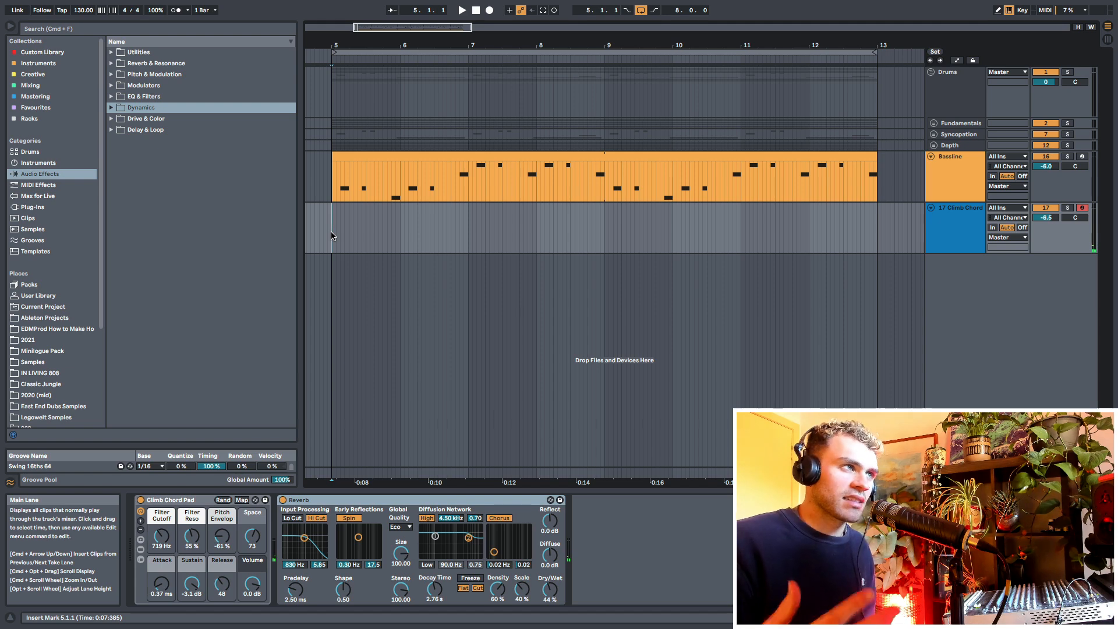
left_click(489, 10)
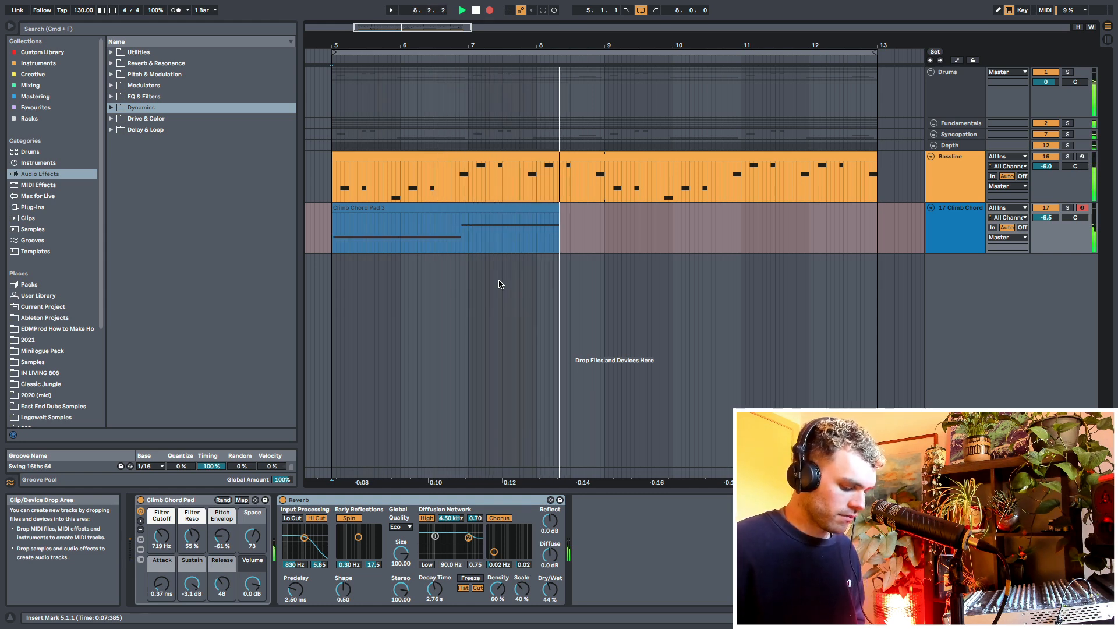
key("x")
key("d")
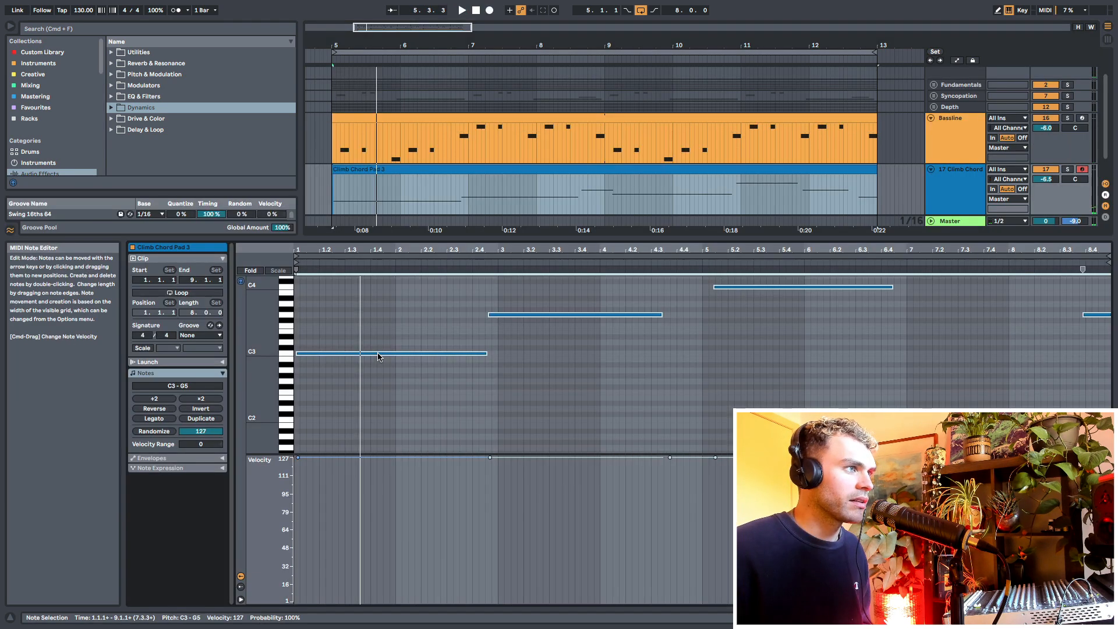
- Review the recorded Climb Chord Pad notes in the piano roll while the loop plays
left_click_drag(377, 354, 414, 424)
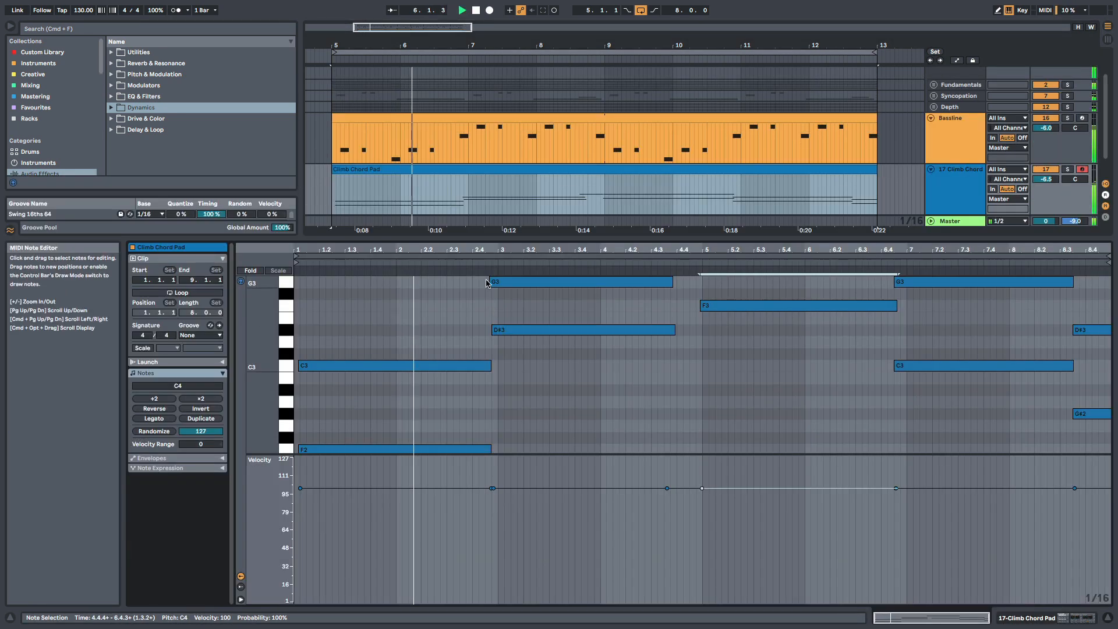
scroll(501, 309, "down", 3)
scroll(504, 298, "up", 8)
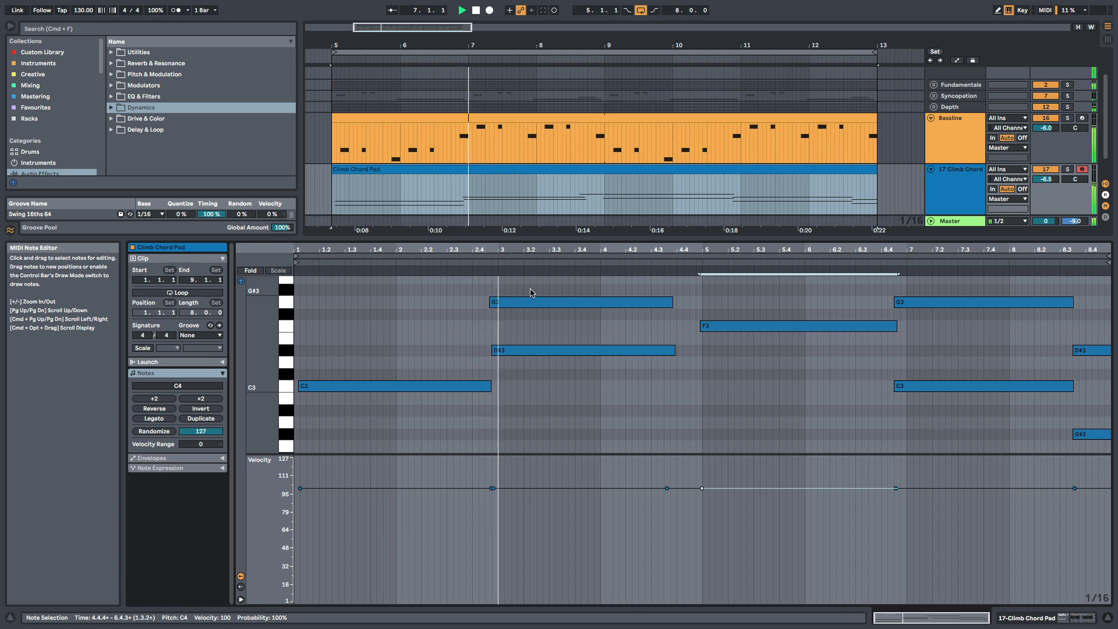
scroll(589, 316, "up", 2)
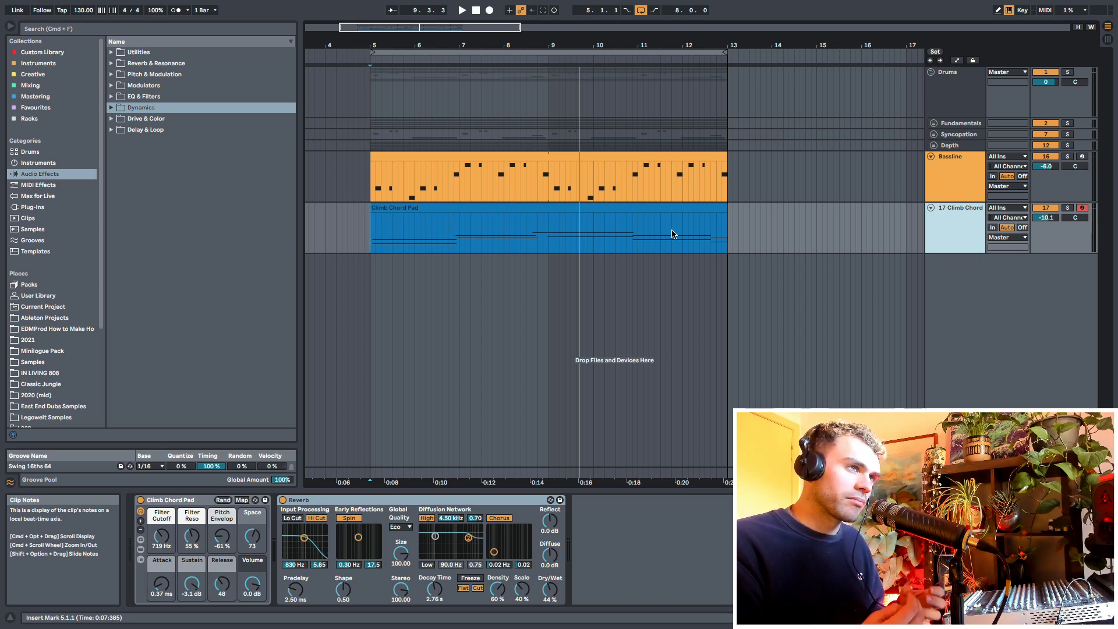
- Add a new MIDI track, search the browser for M1, and load the Korg M1 instrument onto it
key("super+shift+t")
key("super+f")
type("m1")
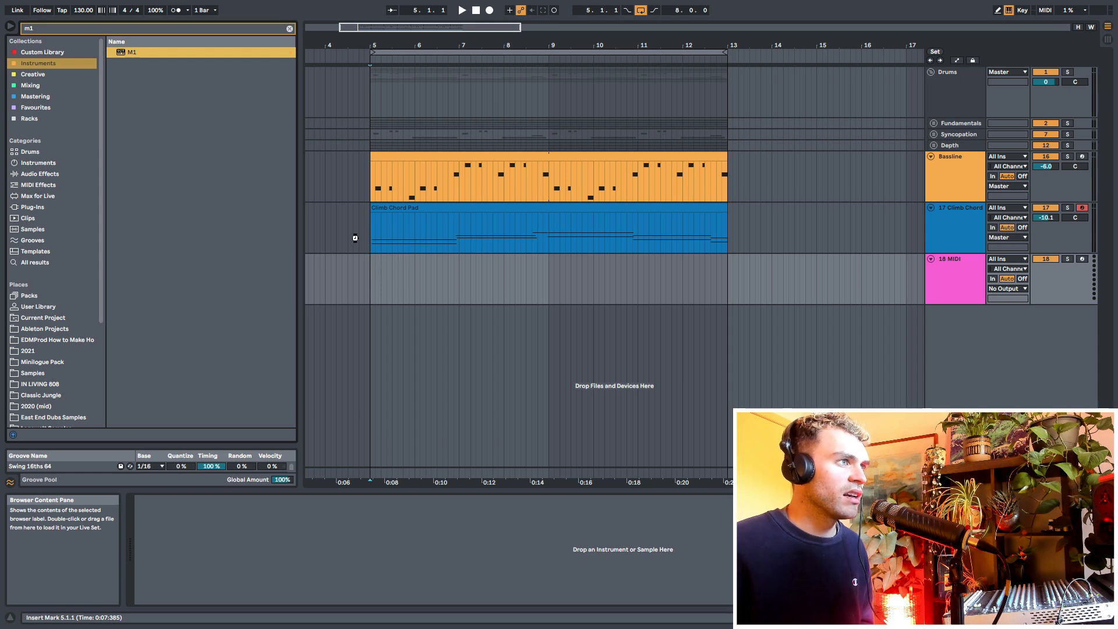
left_click_drag(526, 198, 463, 256)
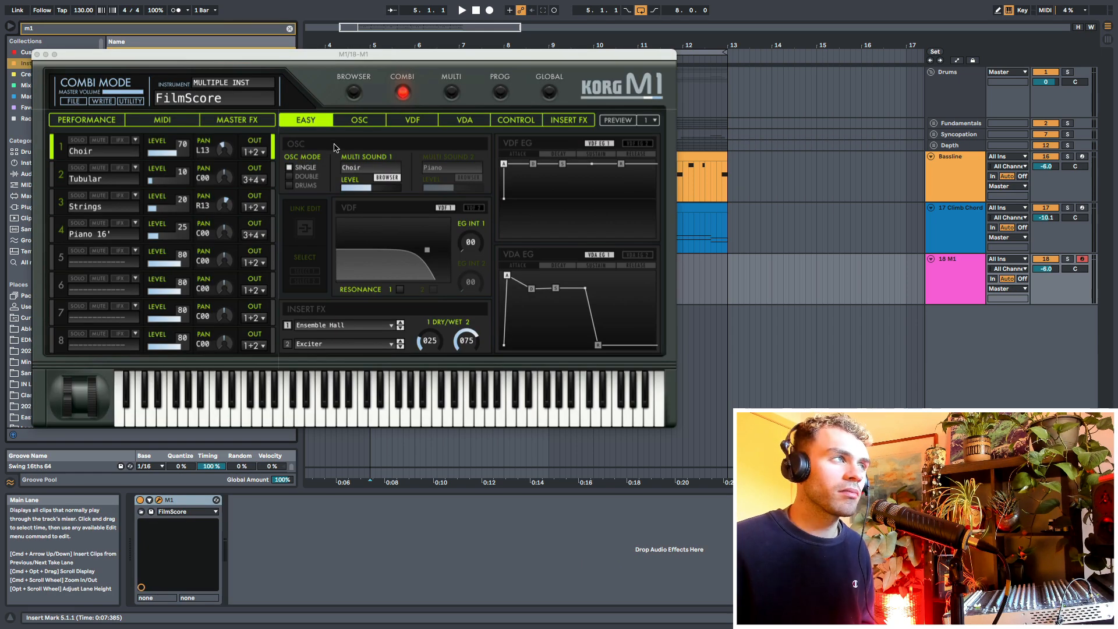
- Browse the M1 presets and load the M1HouseSplit combi
left_click(353, 94)
left_click(280, 187)
double_click(230, 272)
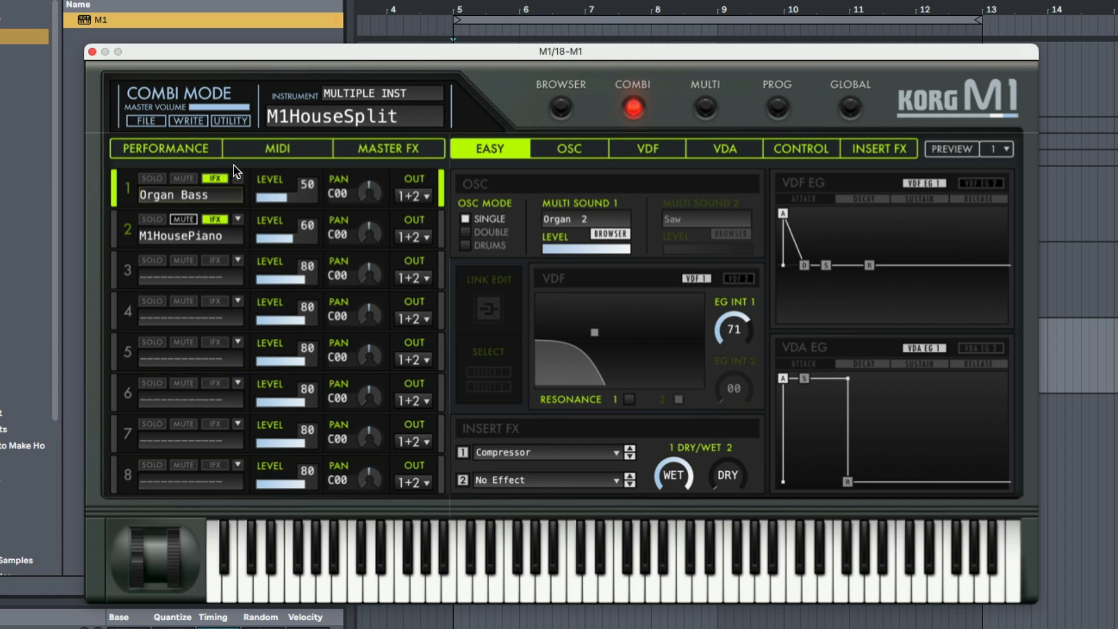
left_click(257, 152)
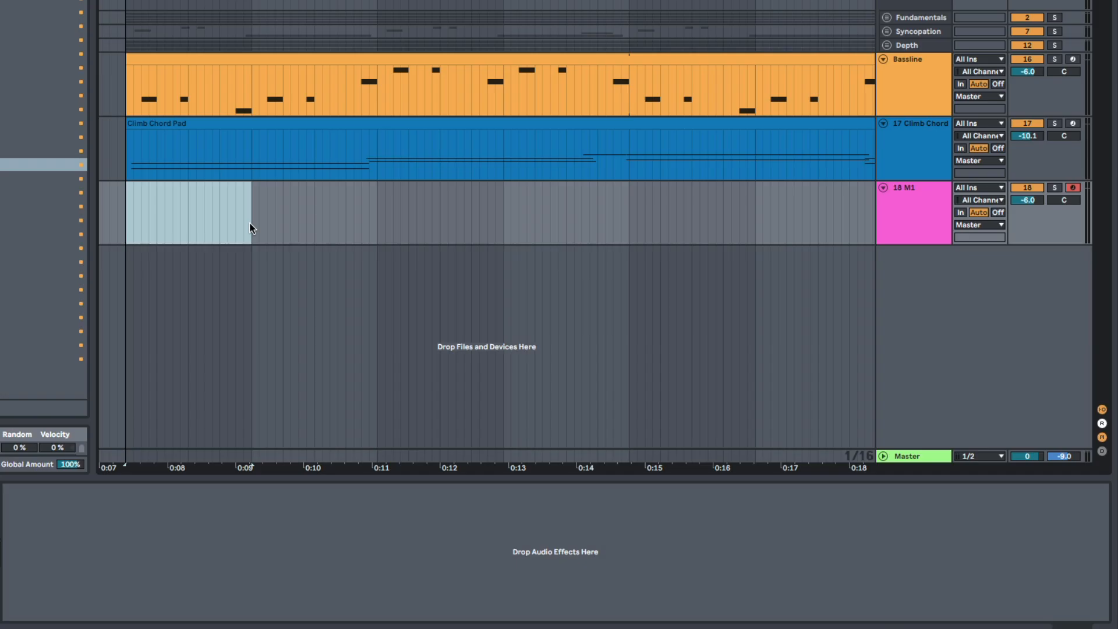
- Create a one-bar MIDI clip at bar 5 on the M1 track and draw an eighth-note F2 at its start
key("super+shift+m")
scroll(146, 318, "down", 4)
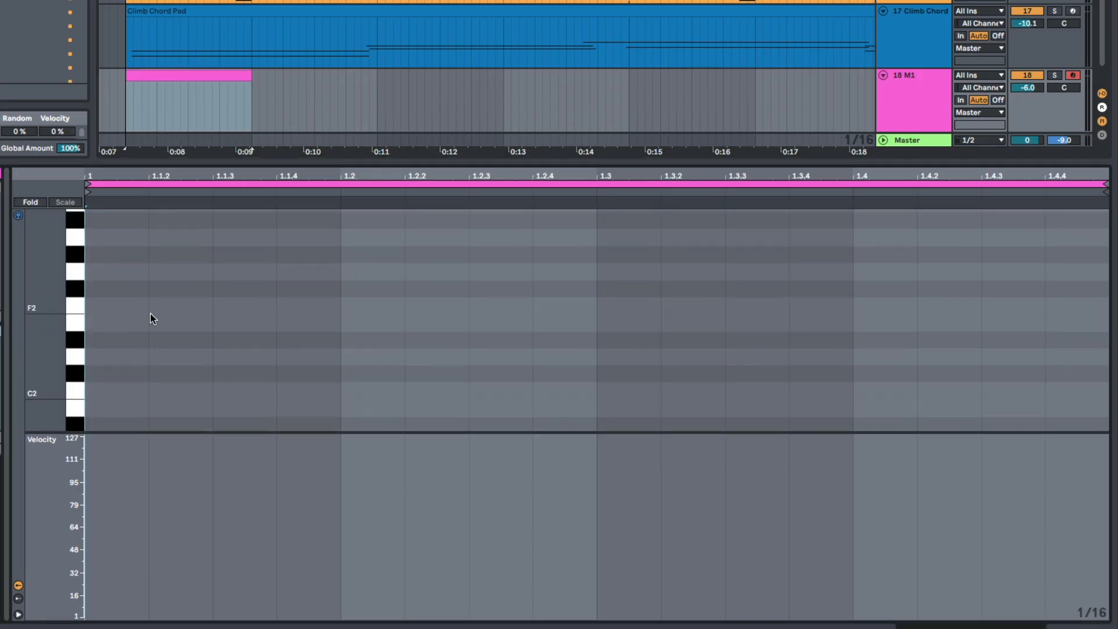
left_click(72, 300)
left_click(71, 301)
left_click_drag(145, 306, 216, 307)
left_click(145, 306)
double_click(145, 306)
left_click_drag(144, 306, 222, 307)
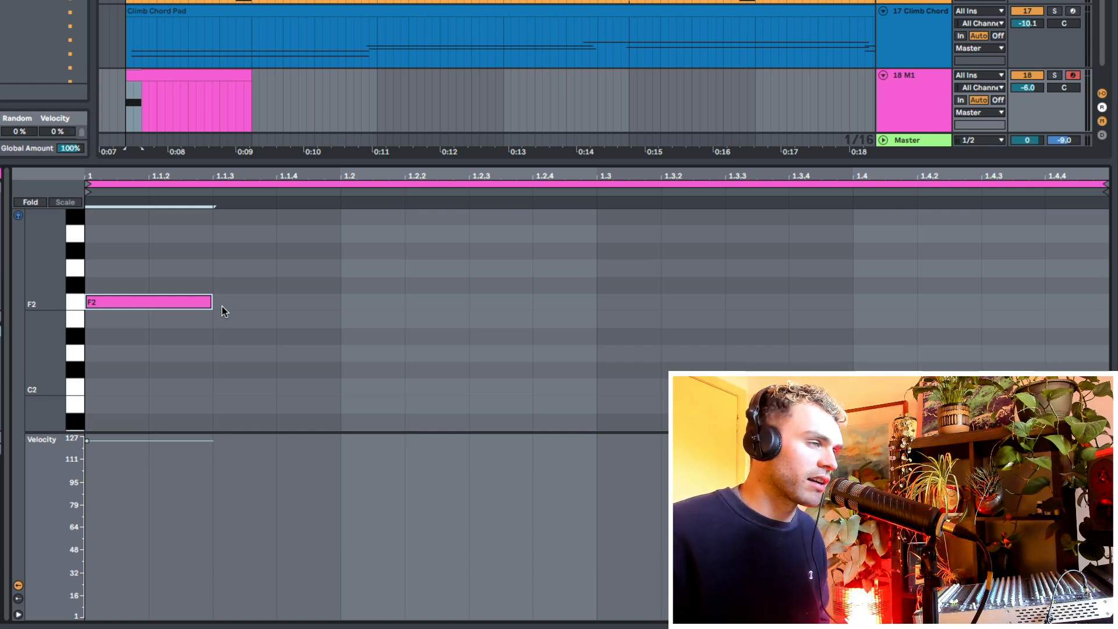
- Add an eighth-note F2 at 1.2 and sixteenth-note F2s at 1.2.4 and 1.3.3 in the M1 clip
key("space")
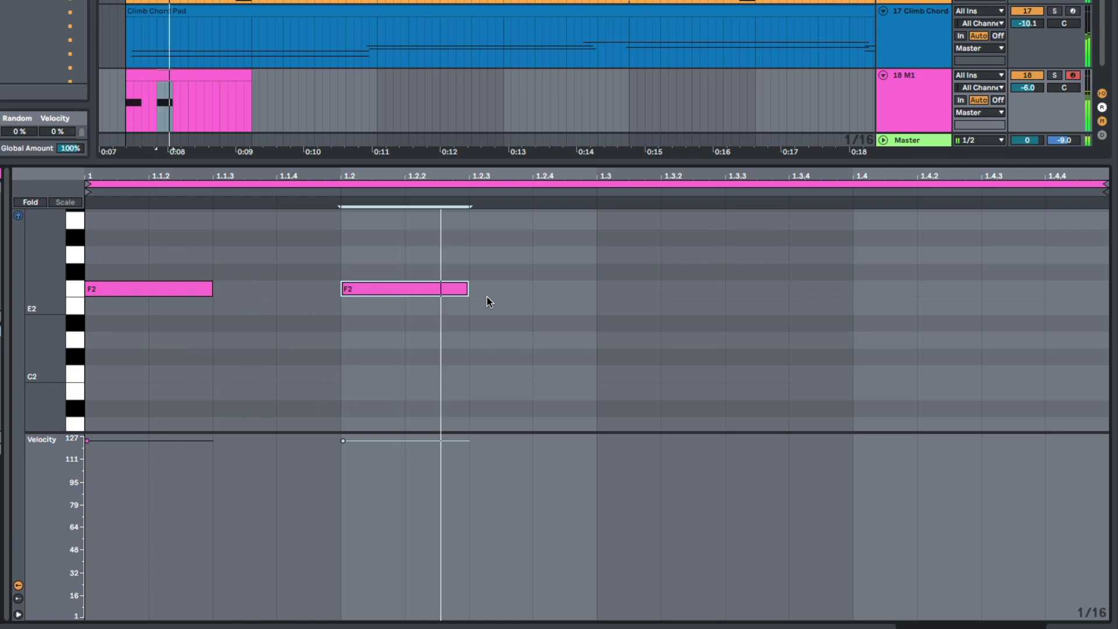
key("space")
left_click_drag(387, 288, 784, 292)
key("space")
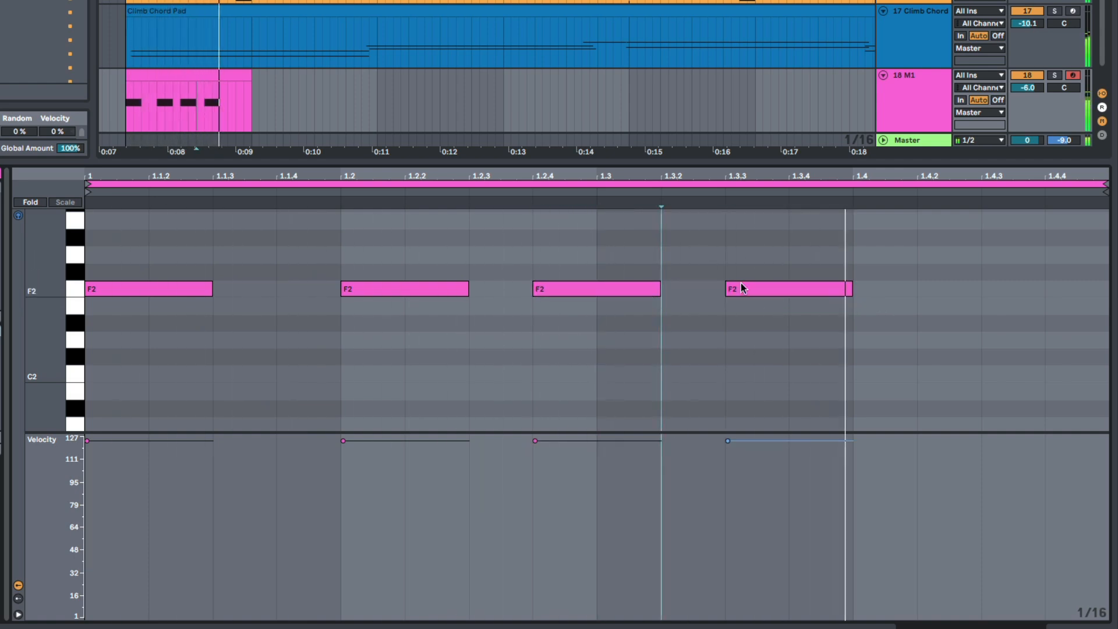
left_click_drag(601, 252, 785, 345)
left_click_drag(851, 289, 788, 289)
left_click(895, 310)
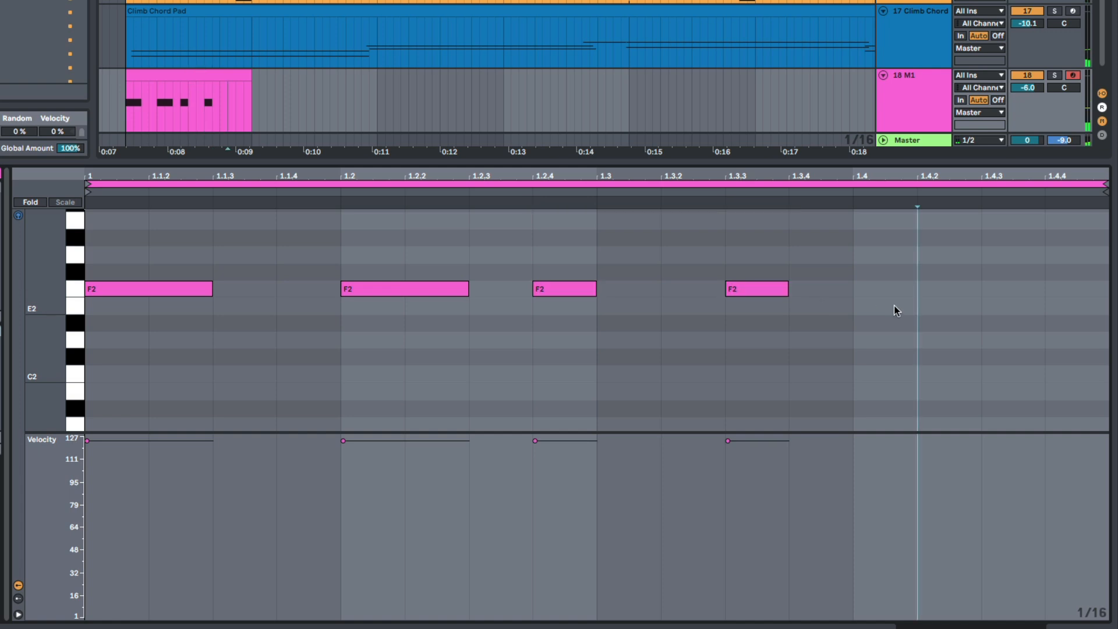
- Add an eighth-note F2 at 1.4.3 to end the one-bar M1 pattern
scroll(838, 316, "up", 3)
scroll(839, 314, "down", 2)
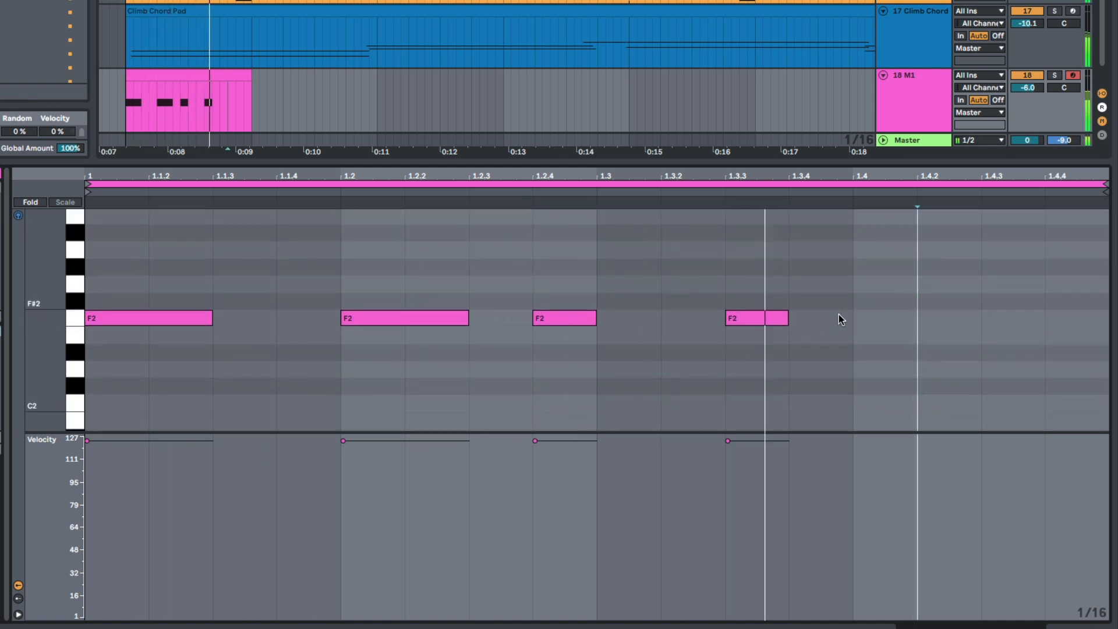
double_click(1019, 319)
left_click_drag(1044, 318, 1105, 319)
left_click(1011, 271)
- Repeat the one-bar M1 pattern up to bar 13 so it covers the full eight-bar loop
left_click_drag(251, 76, 861, 78)
left_click_drag(383, 1, 342, 1)
left_click_drag(623, 87, 770, 87)
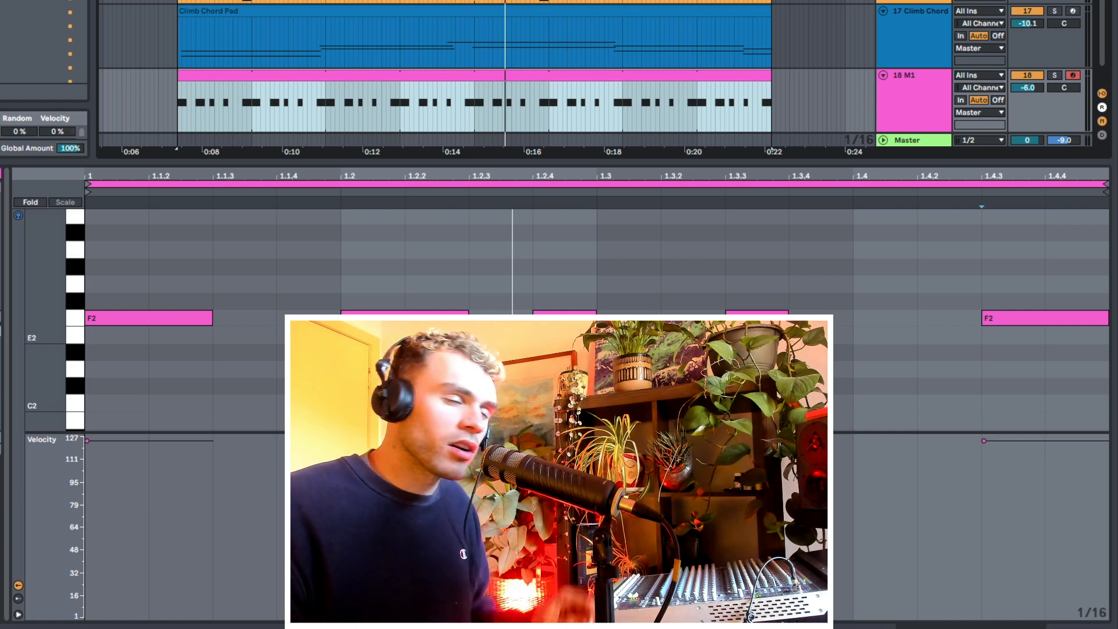
key("space")
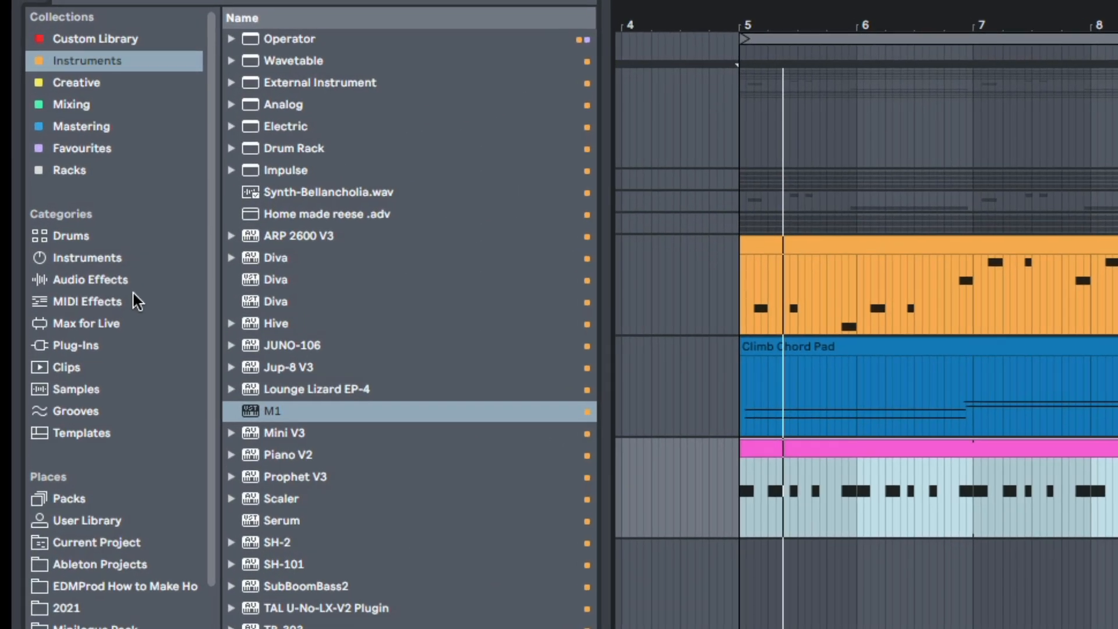
- Insert the Chord MIDI effect before the M1 instrument and play the loop
left_click(60, 182)
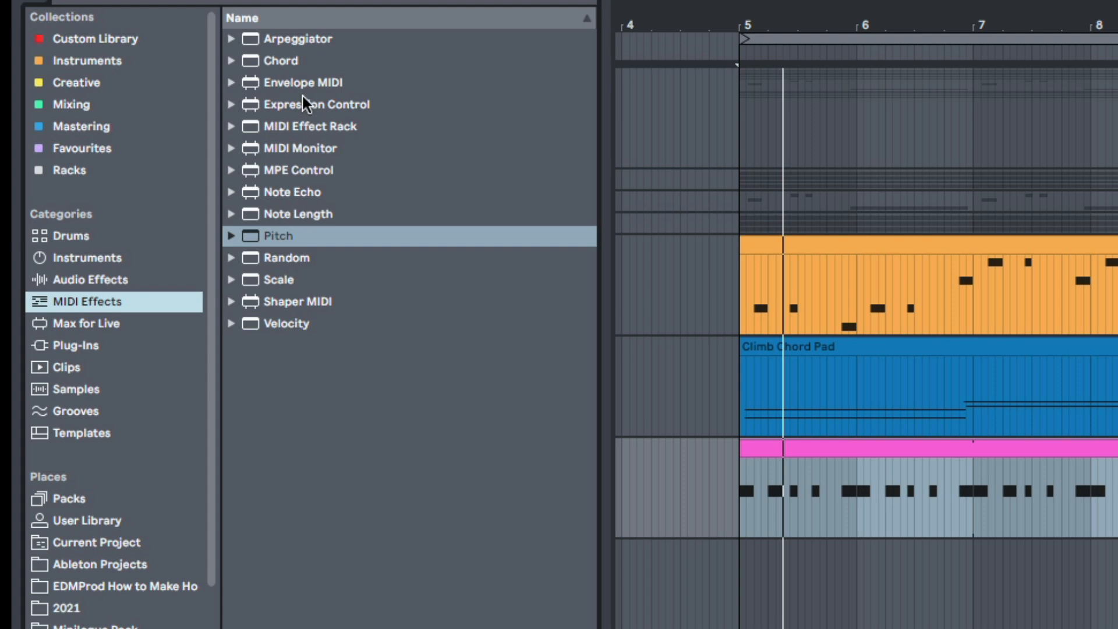
left_click_drag(291, 69, 322, 495)
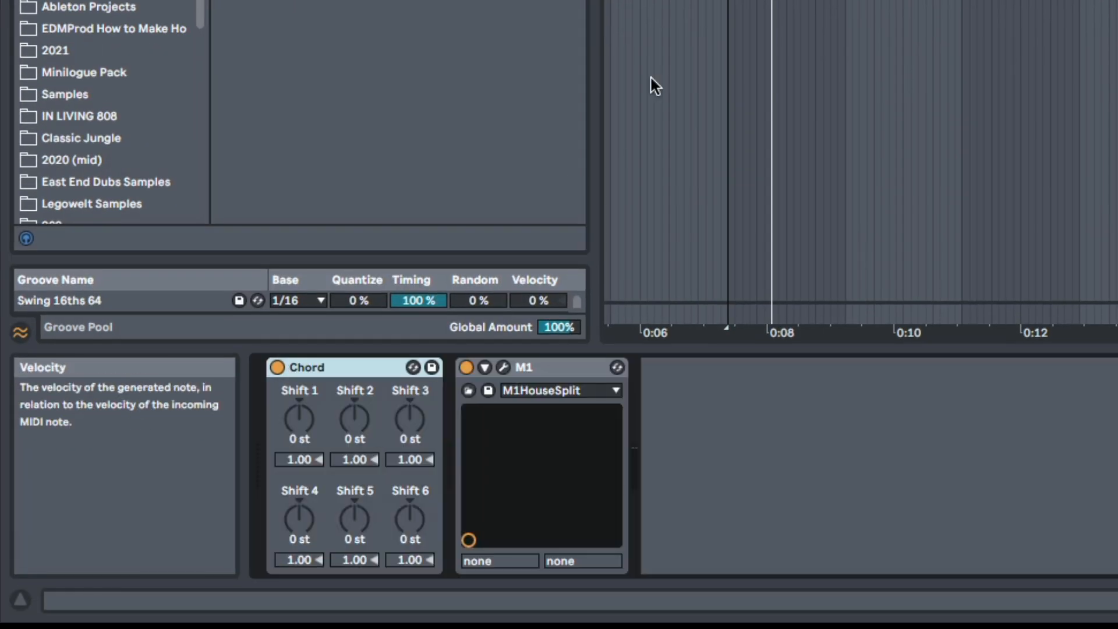
left_click(874, 2)
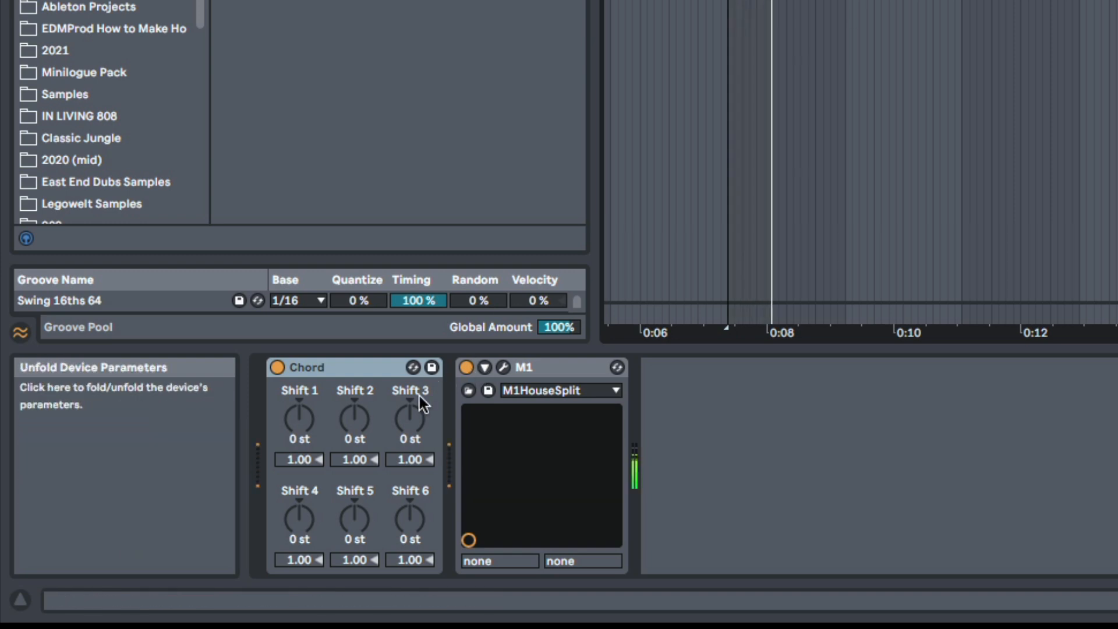
- Set Shift 2 to +3 st and Shift 3 to +7 st in the Chord effect
left_click(352, 418)
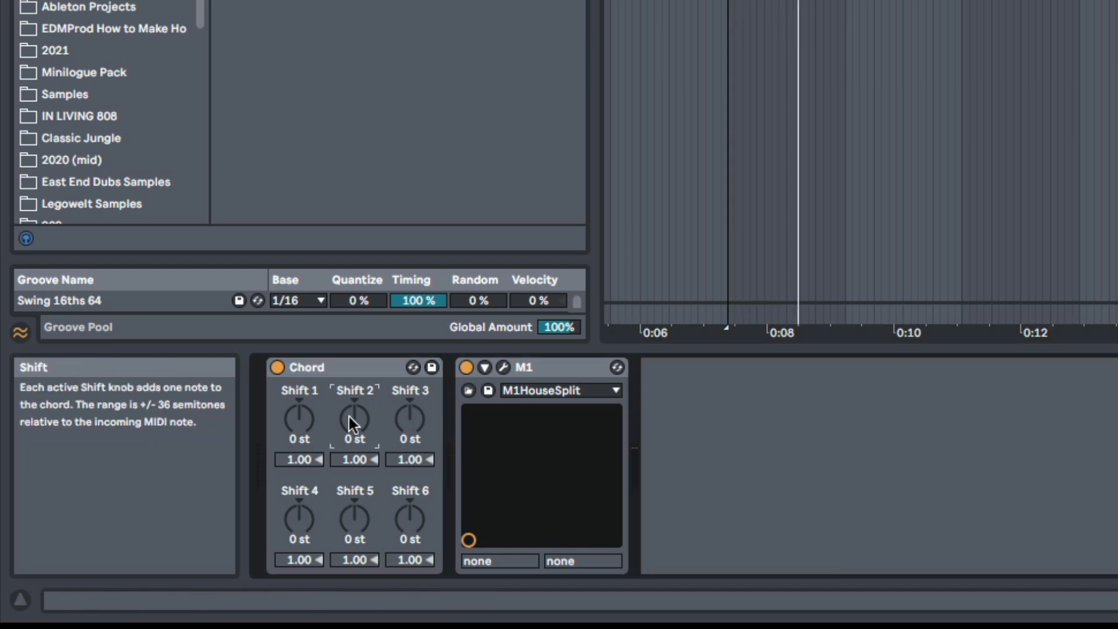
key("Up")
key("Up")
key("Up")
key("space")
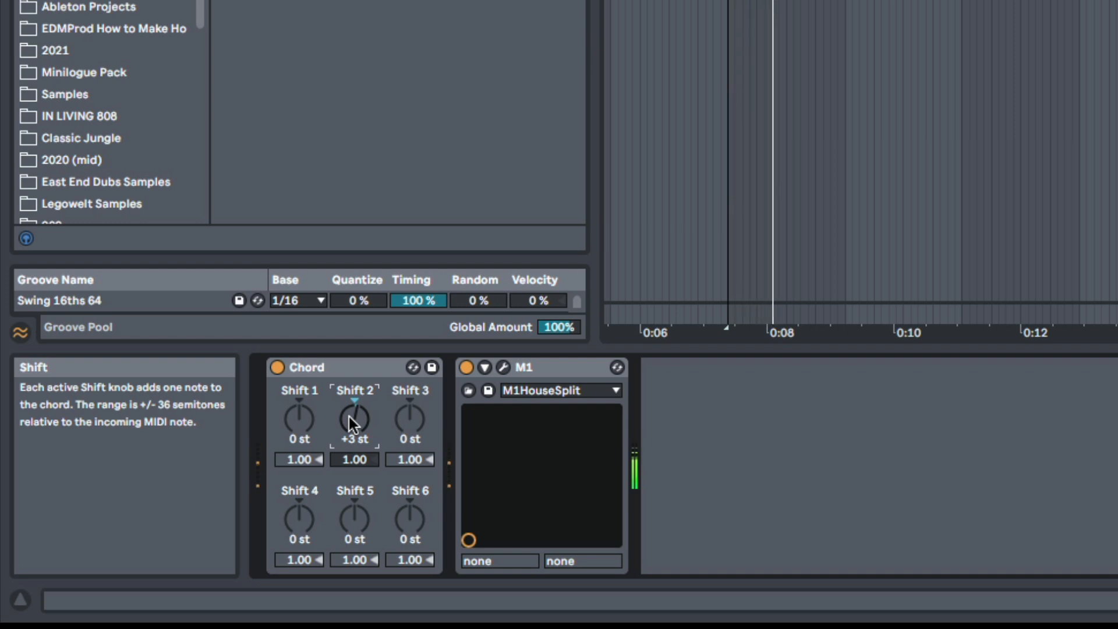
left_click(410, 417)
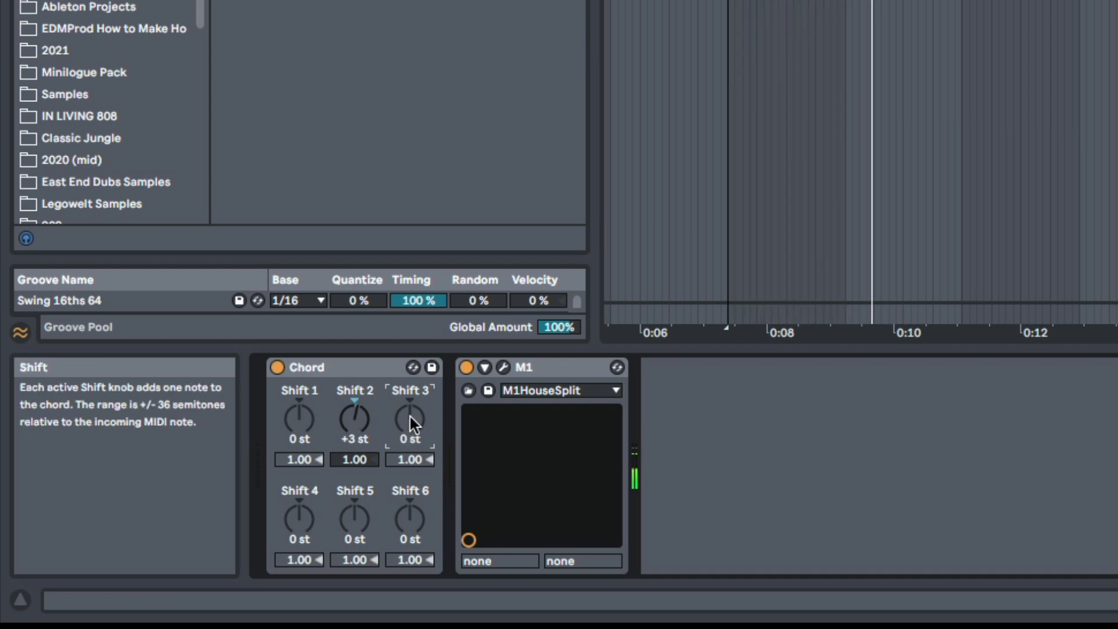
key("Up")
key("Up")
key("Up")
key("Up")
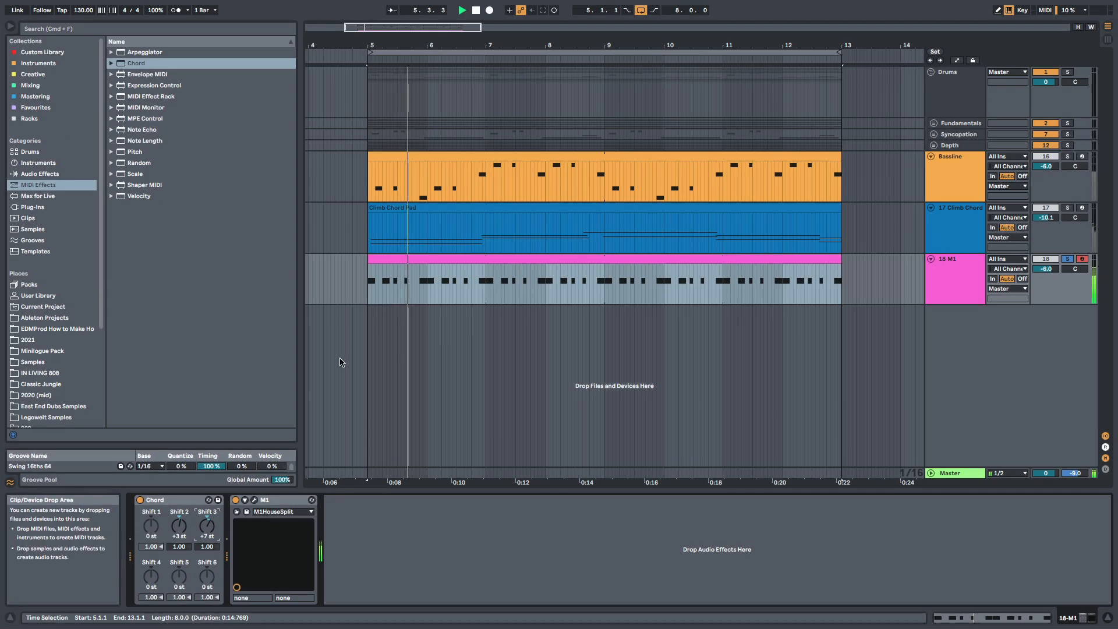
- Open the two-bar M1 clip, raise the F1 note at 1.4.3 an octave to F2, and play the result
key("space")
double_click(402, 258)
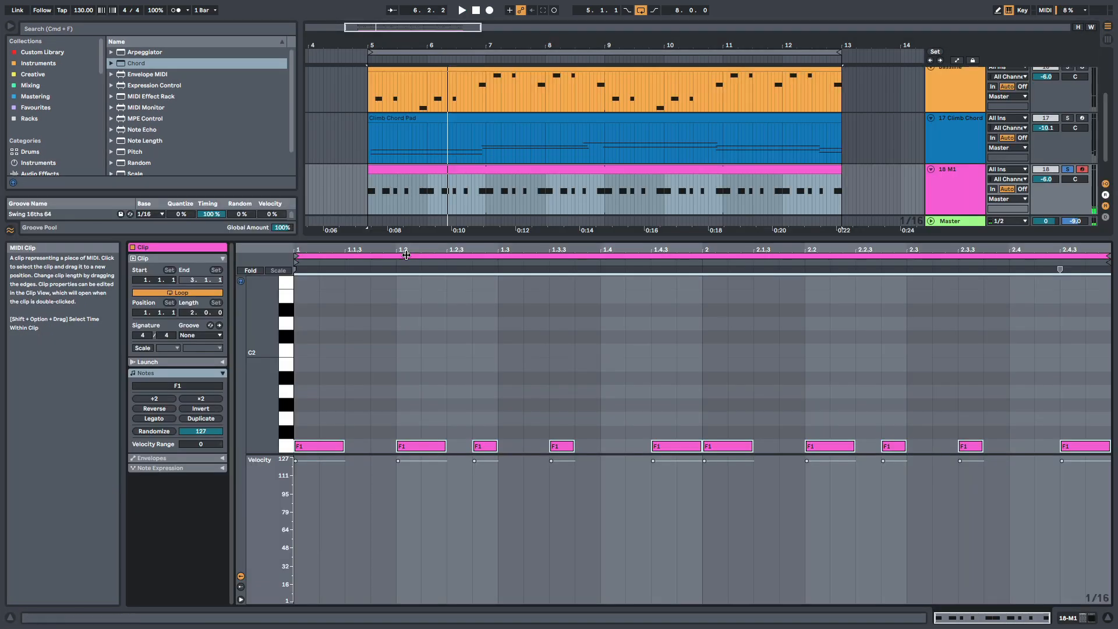
left_click(418, 389)
scroll(379, 378, "down", 3)
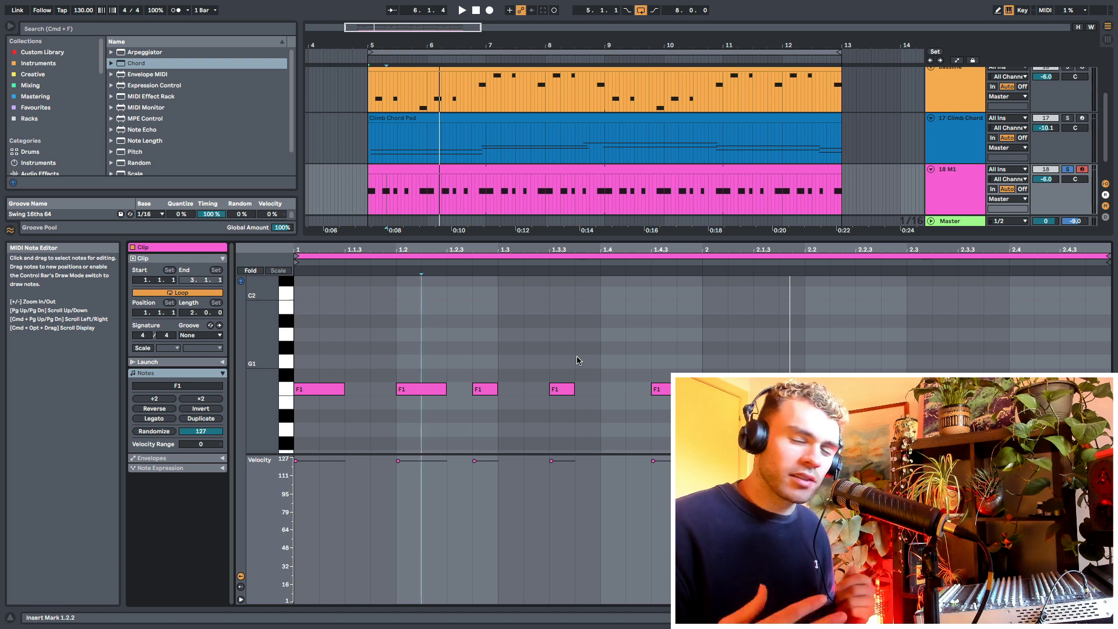
scroll(617, 350, "down", 2)
left_click(663, 371)
key("shift+Up")
key("space")
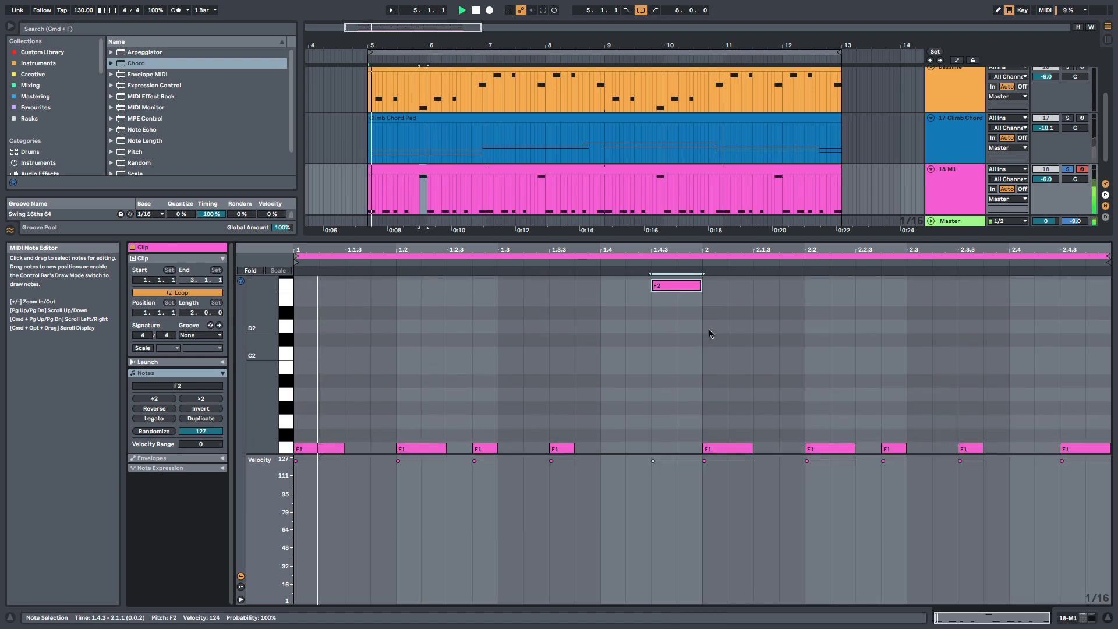
left_click(767, 341)
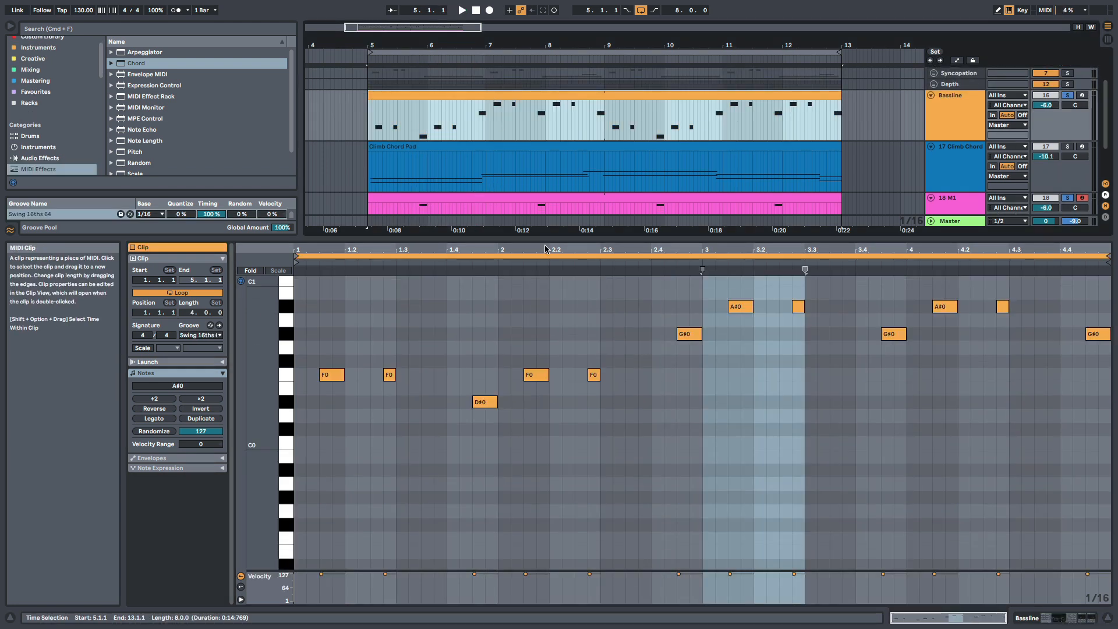
- Examine the note pitches in the third and fourth bars of the bassline clip
left_click_drag(687, 400, 1045, 412)
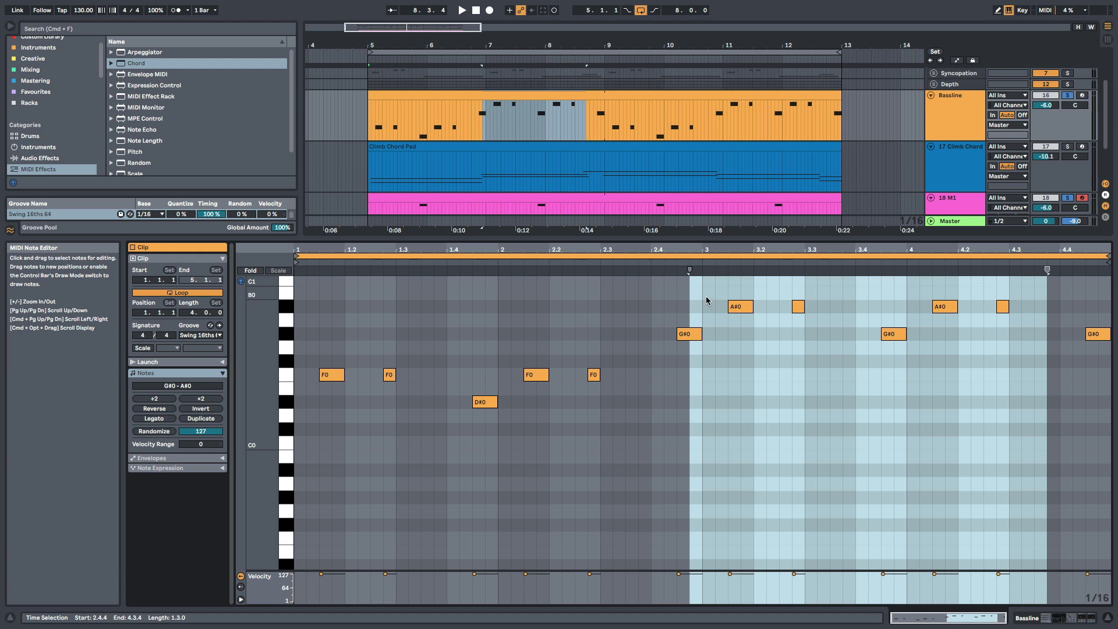
left_click_drag(706, 300, 768, 303)
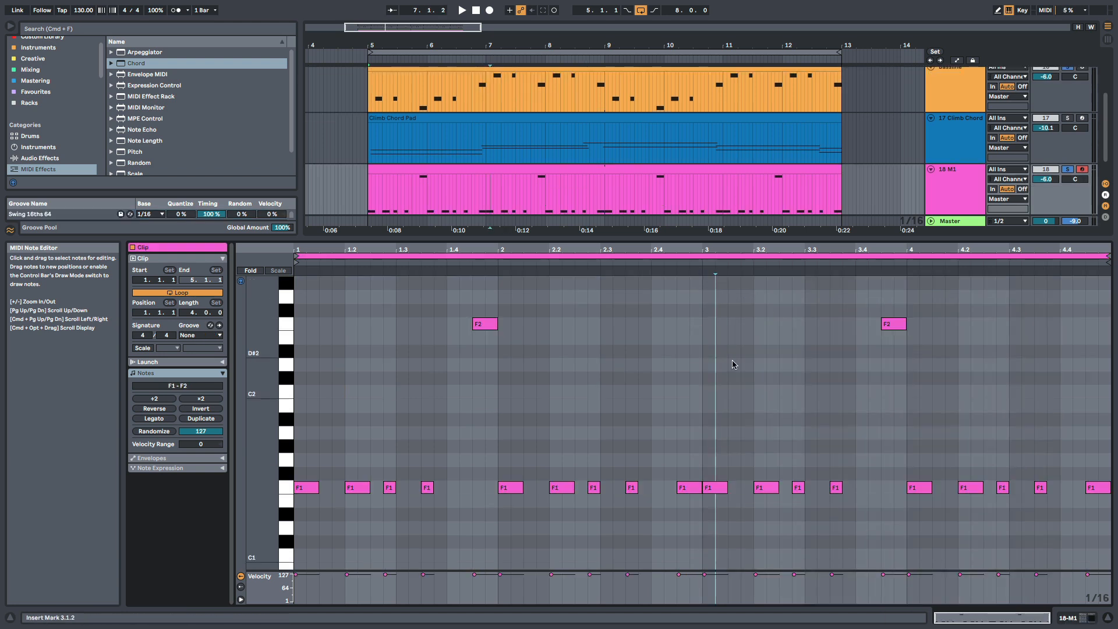
- Transpose the notes in the last two bars of the four-bar M1 clip up seven semitones to C2 and C3
left_click_drag(715, 329, 1047, 550)
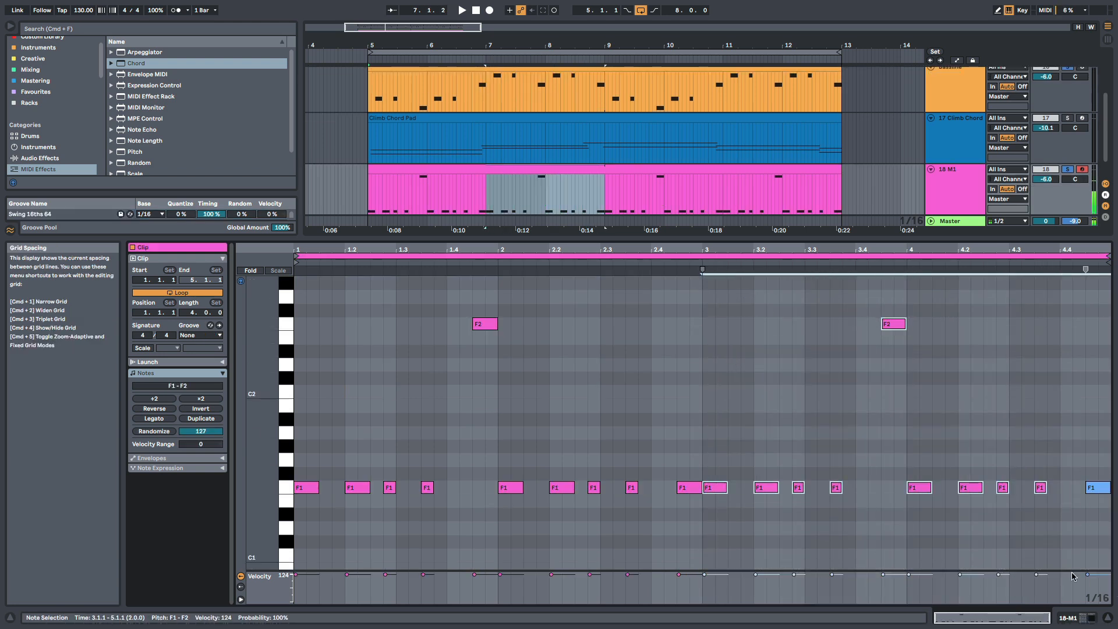
key("Up")
key("Up")
key("Up")
key("Up")
key("space")
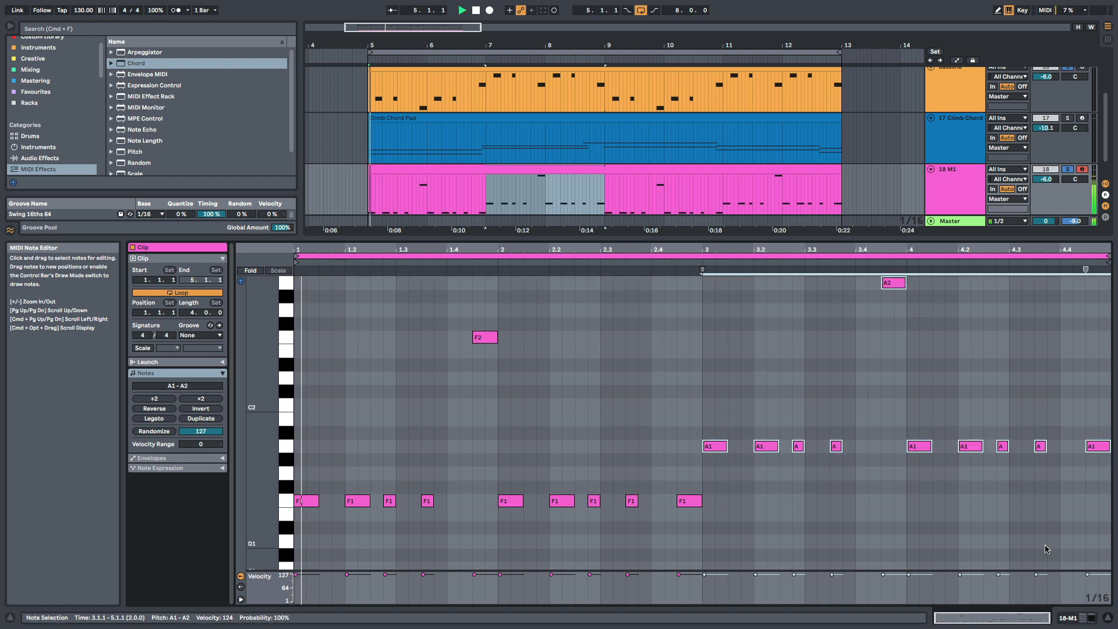
key("Up")
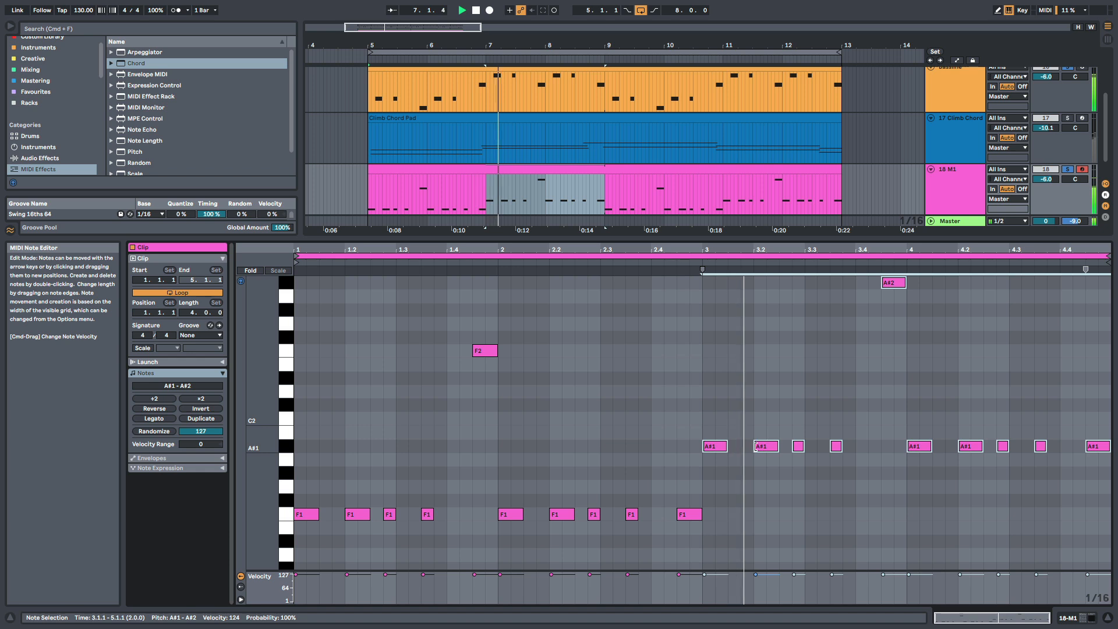
key("Up")
key("Up")
left_click(736, 479)
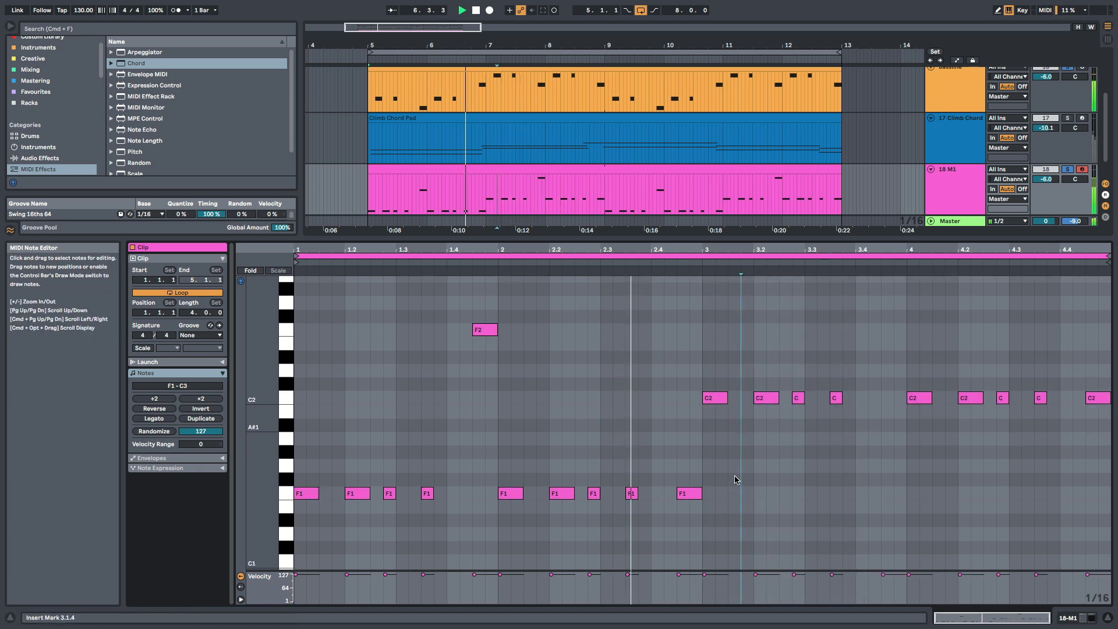
- Lower the C3 note at 3.4.3 in the M1 clip by one octave to C2 and play the change
scroll(787, 466, "up", 3)
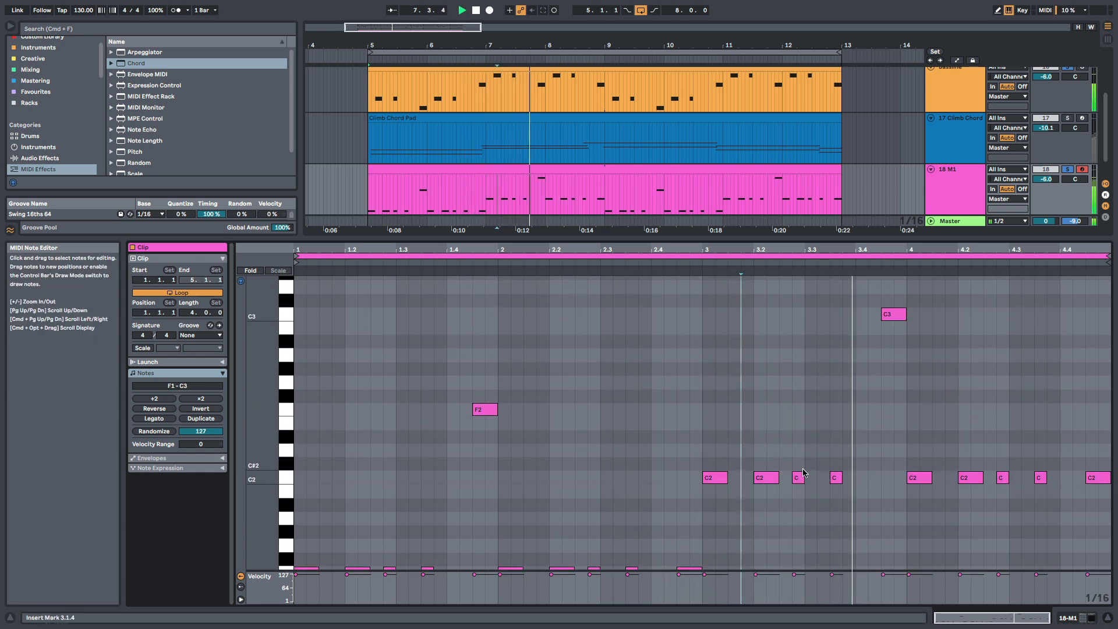
left_click(895, 315)
key("space")
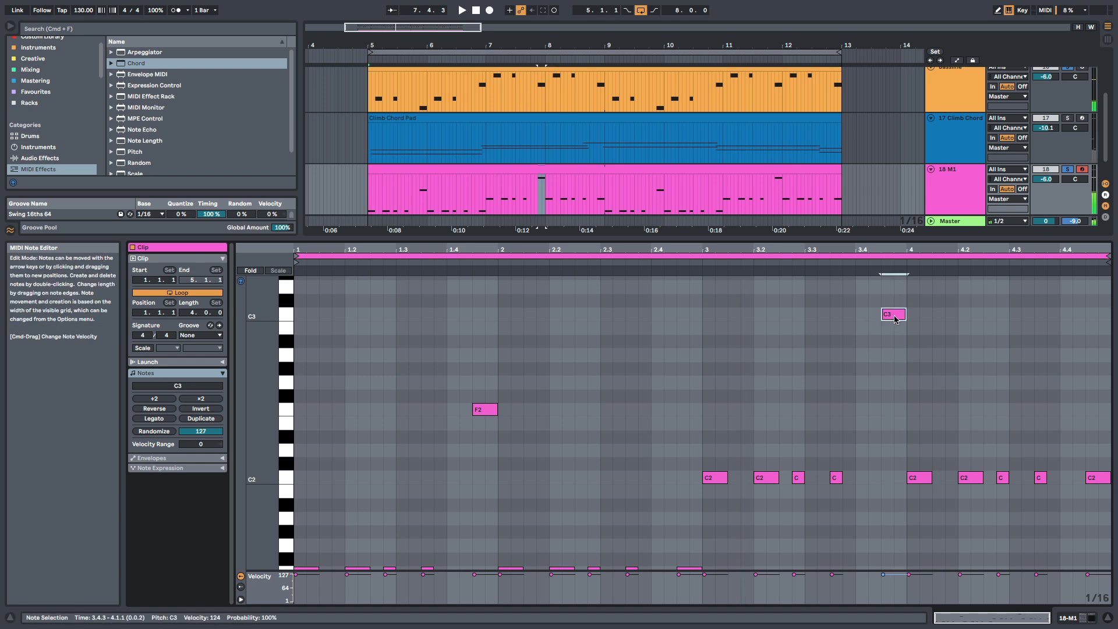
key("shift+Down")
key("space")
- Raise the F1 note at 2.4.3 in the M1 clip to A#1 and play the pattern
scroll(838, 379, "down", 3)
scroll(823, 414, "up", 1)
left_click(810, 488)
scroll(793, 487, "down", 1)
left_click(696, 497)
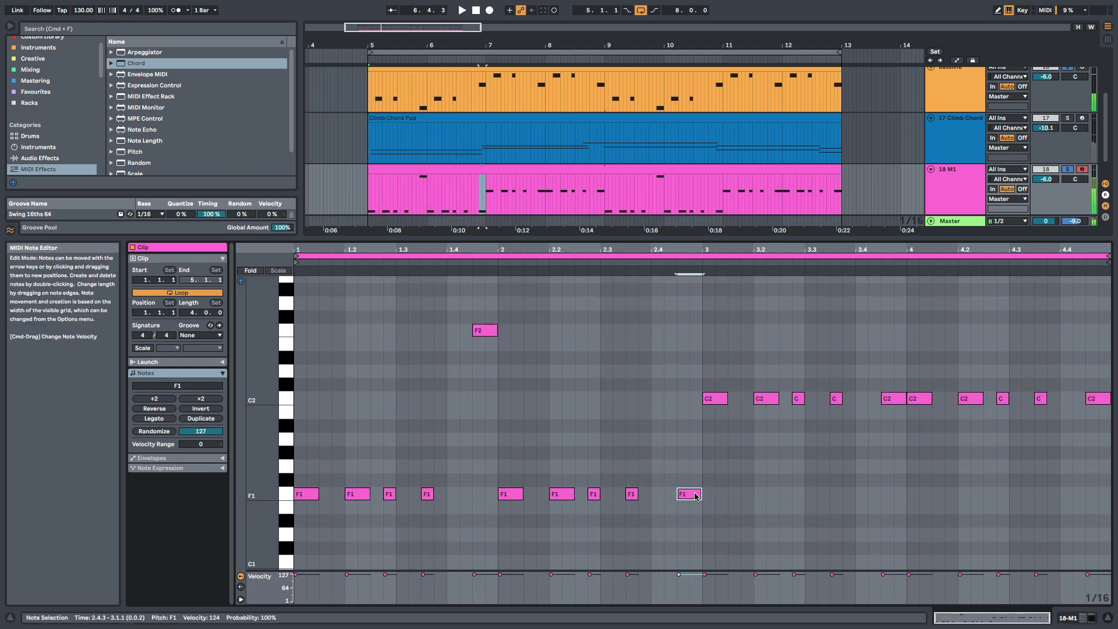
left_click_drag(703, 441, 690, 428)
left_click(698, 487)
left_click(600, 456)
key("space")
scroll(751, 450, "up", 2)
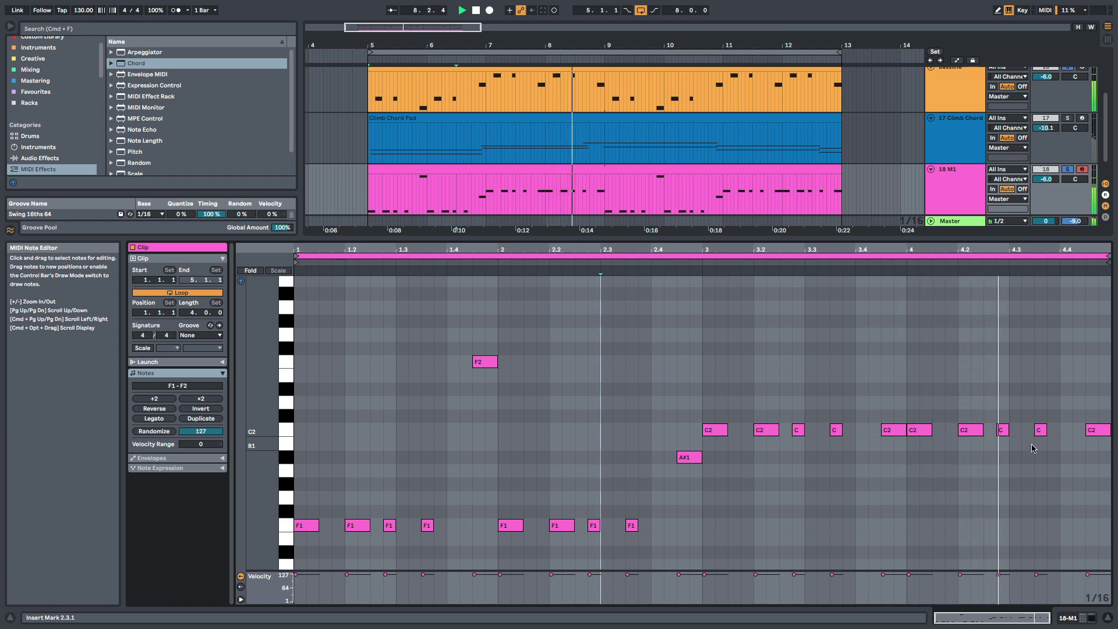
- Raise the last C2 note at 4.4.3 in the M1 clip to D#2 and play the change
left_click(1093, 431)
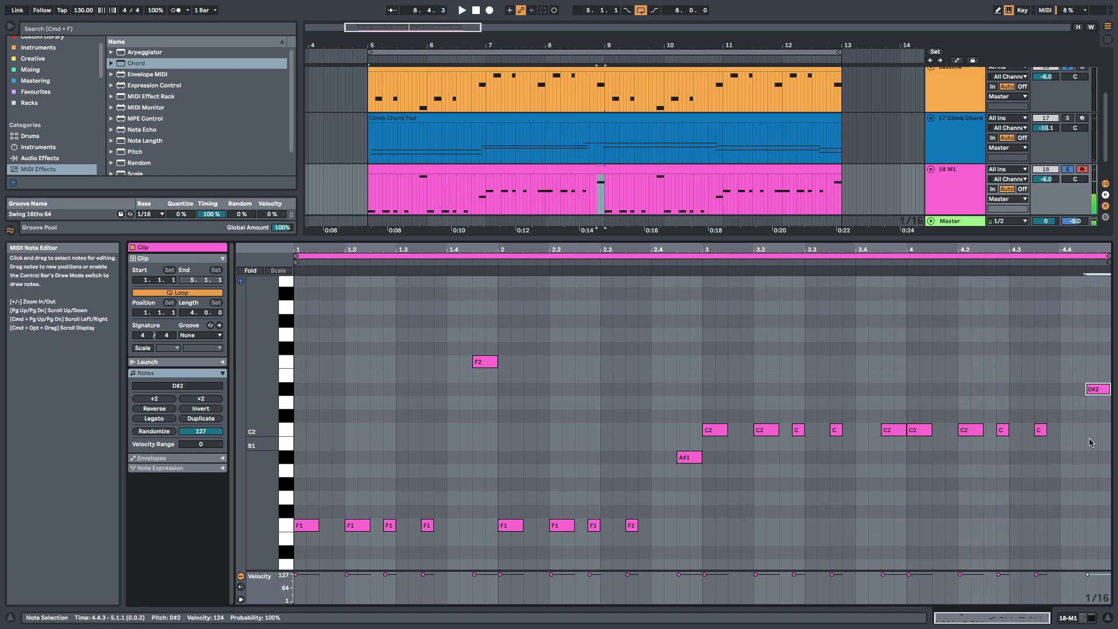
left_click(976, 388)
key("space")
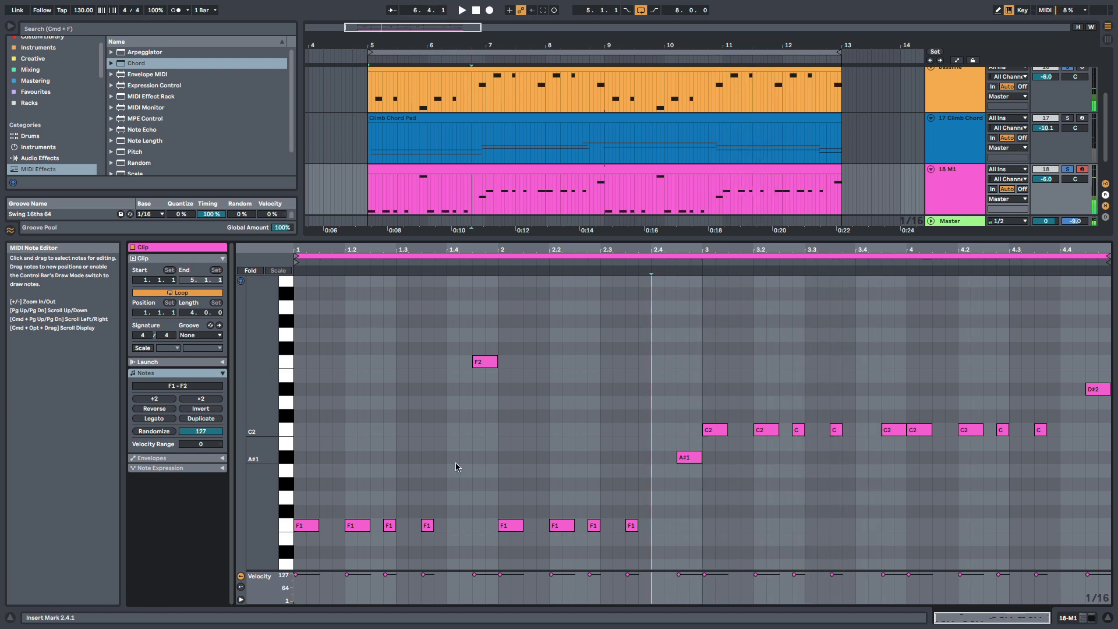
- Apply the Swing 16ths 64 groove to the M1 clip and play it back
left_click(206, 336)
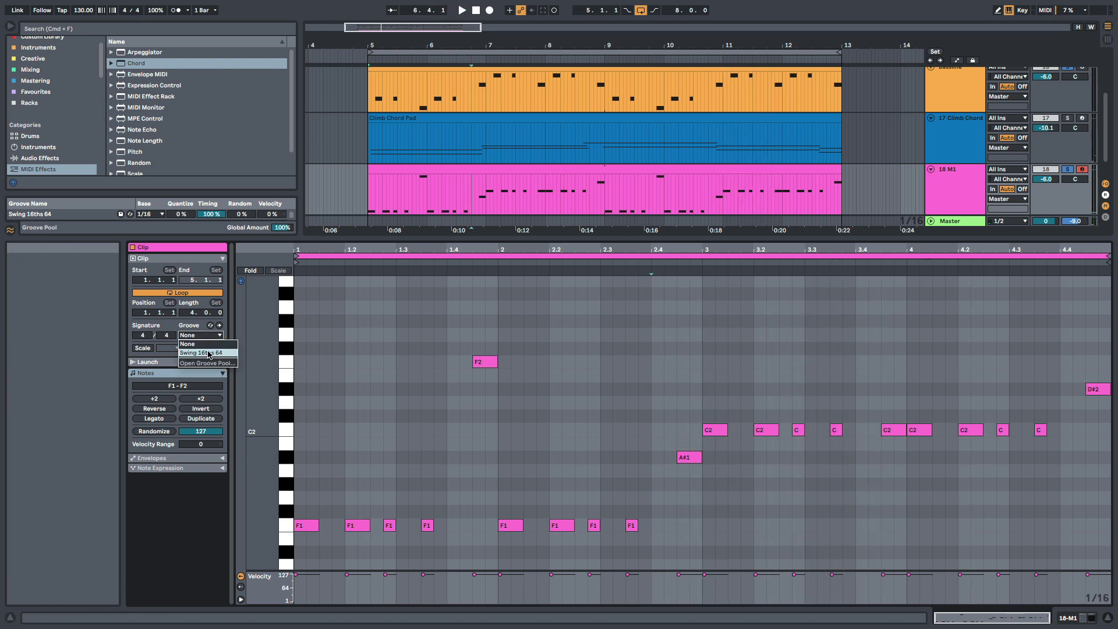
left_click(209, 354)
left_click(459, 402)
key("space")
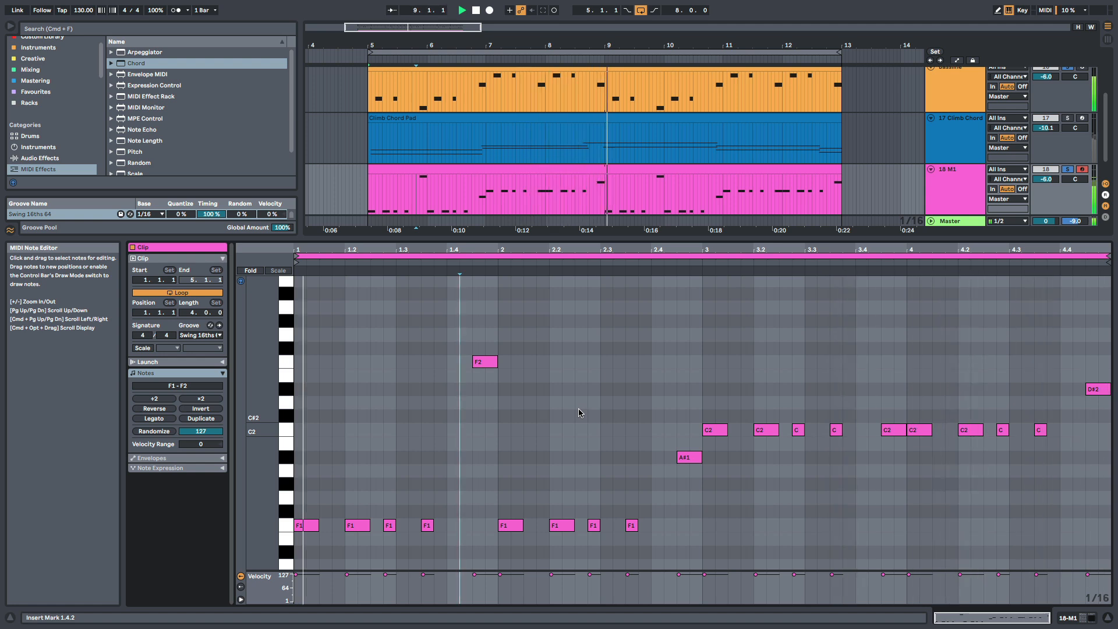
key("space")
- Take the M1 track out of solo to hear it in the full mix, and show its device chain
left_click(1068, 169)
double_click(958, 175)
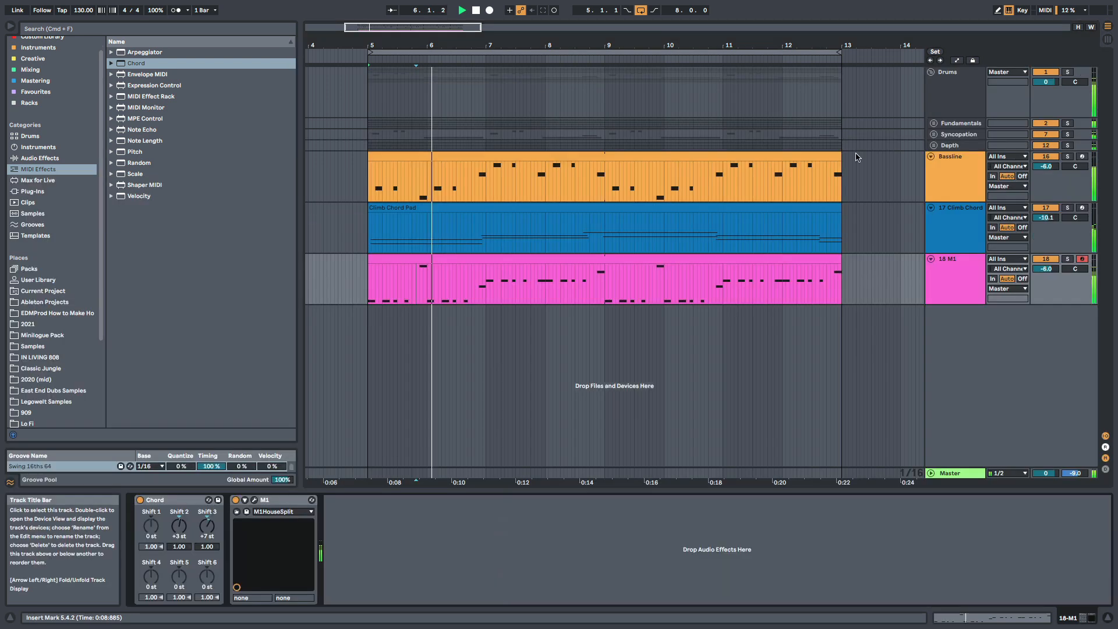
left_click(969, 265)
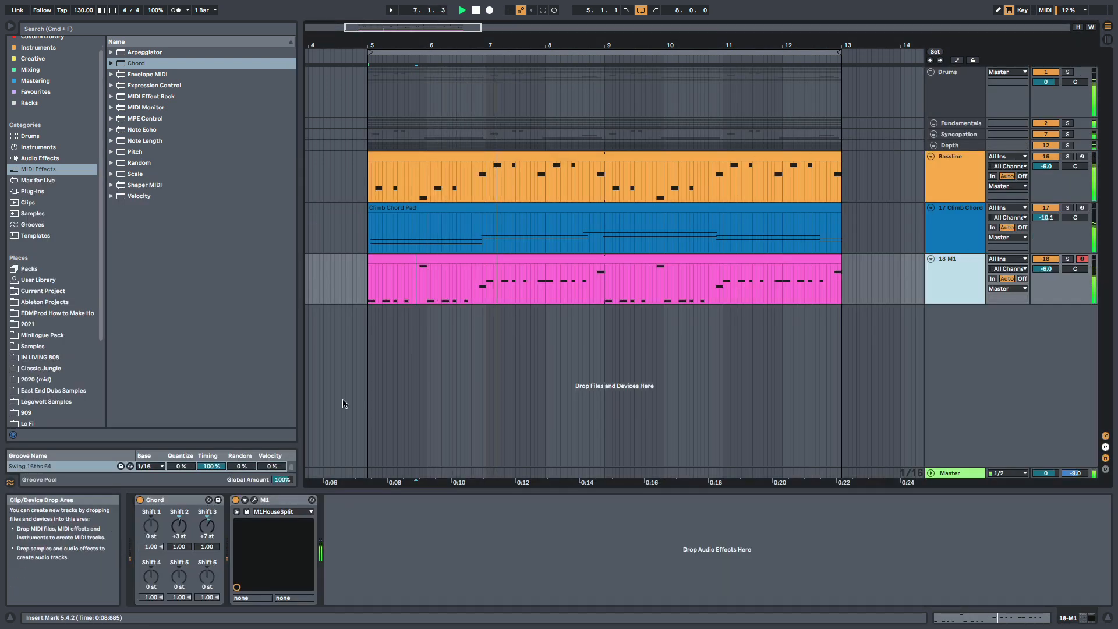
left_click(356, 295)
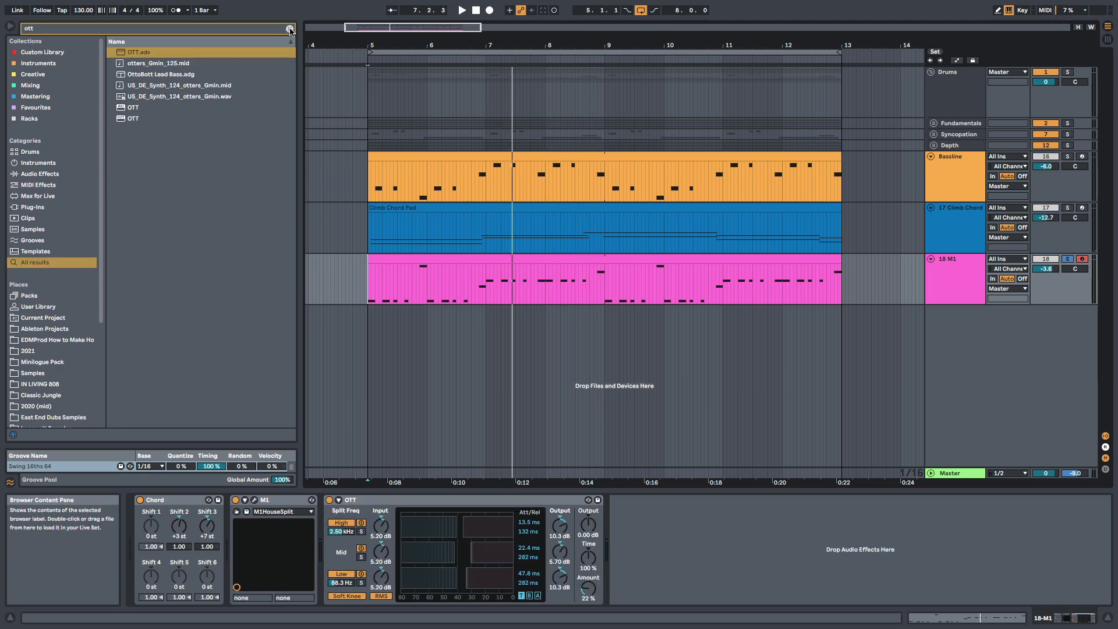
- Search for delay, add the Delay effect after OTT on the M1 track, lower its Dry/Wet amount, and listen
key("super+f")
type("delay")
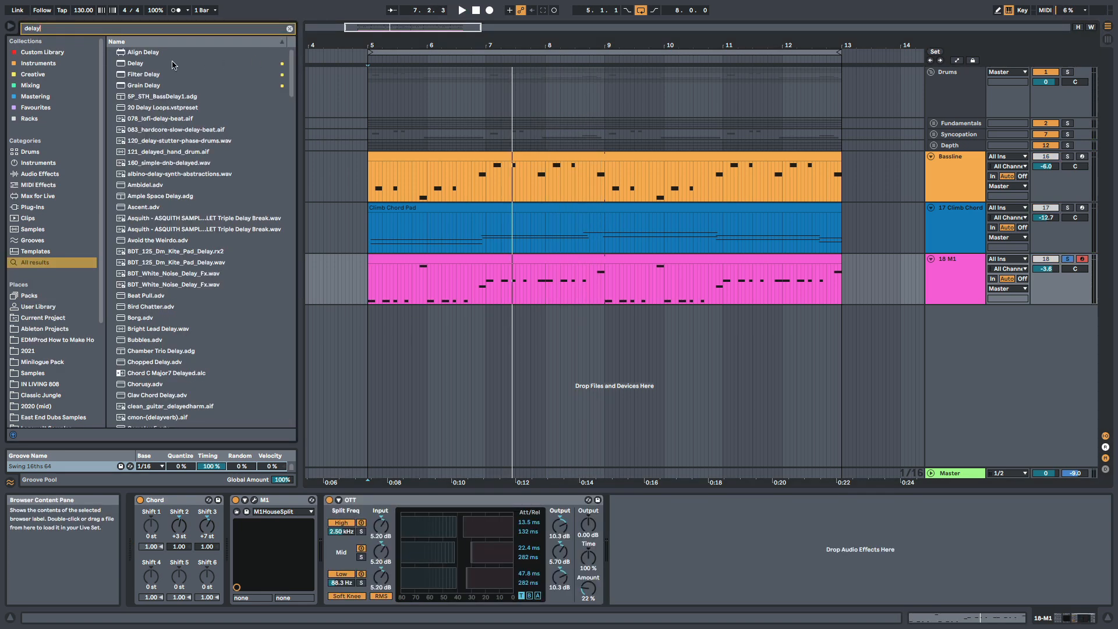
double_click(172, 65)
left_click_drag(806, 589, 806, 603)
key("space")
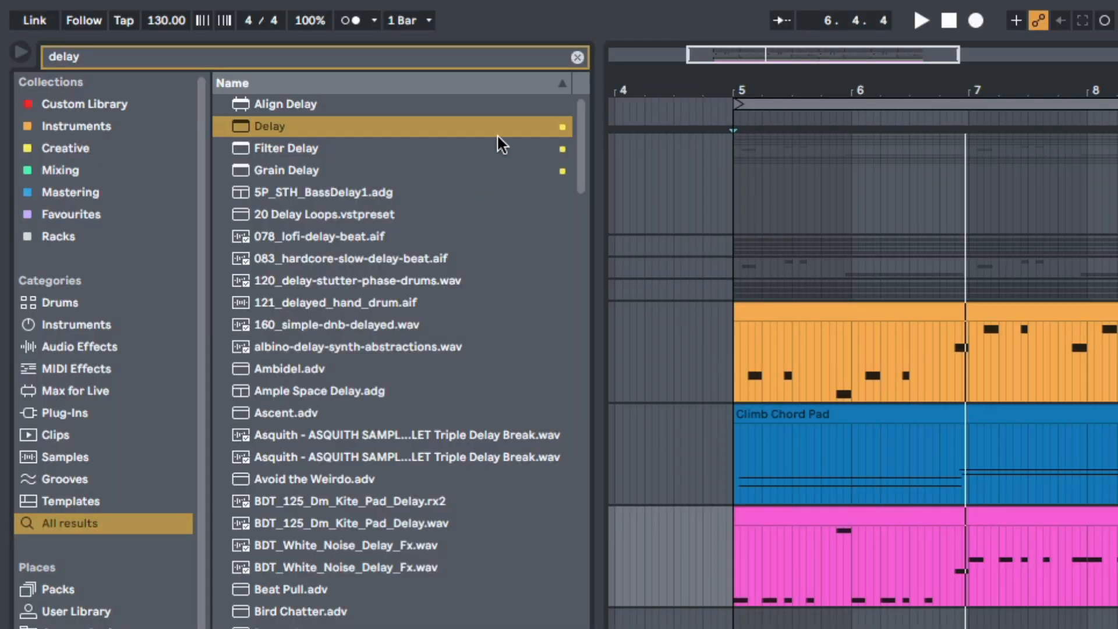
- Search the browser for filter
left_click(574, 56)
type("filt")
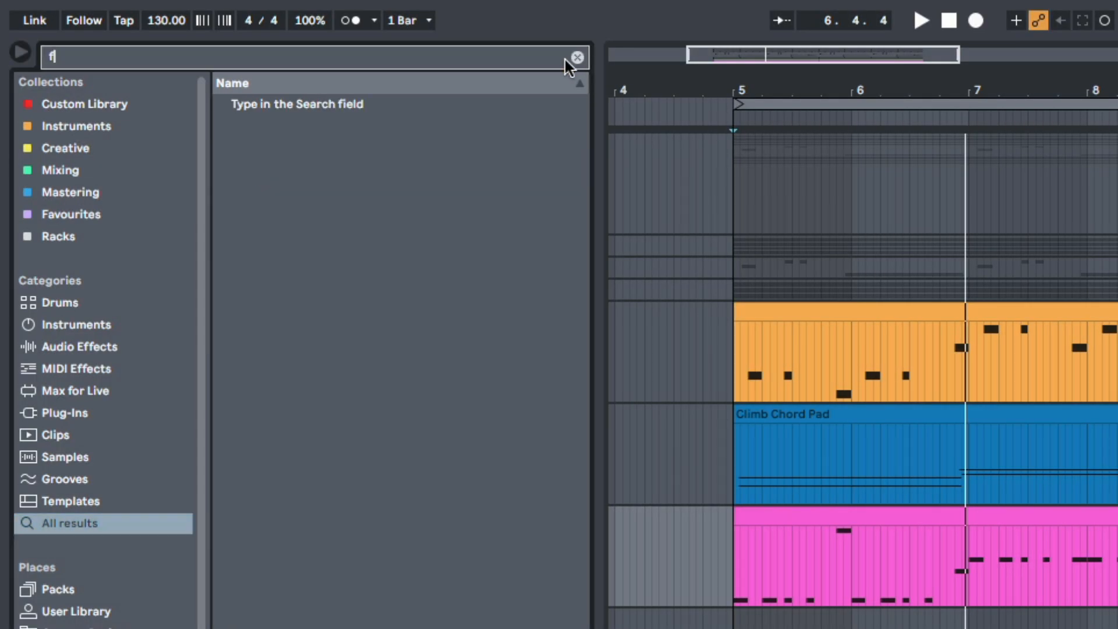
type("er")
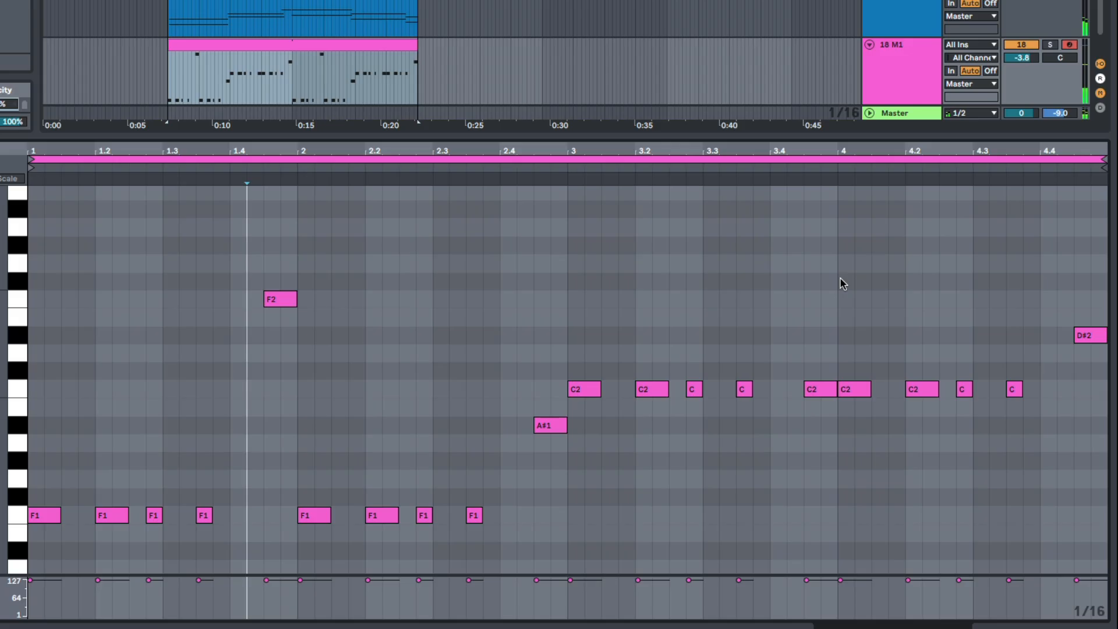
- Lower the D#2 note at 4.4.3 in the M1 clip to G#1 and play the change
left_click_drag(1047, 251, 1087, 398)
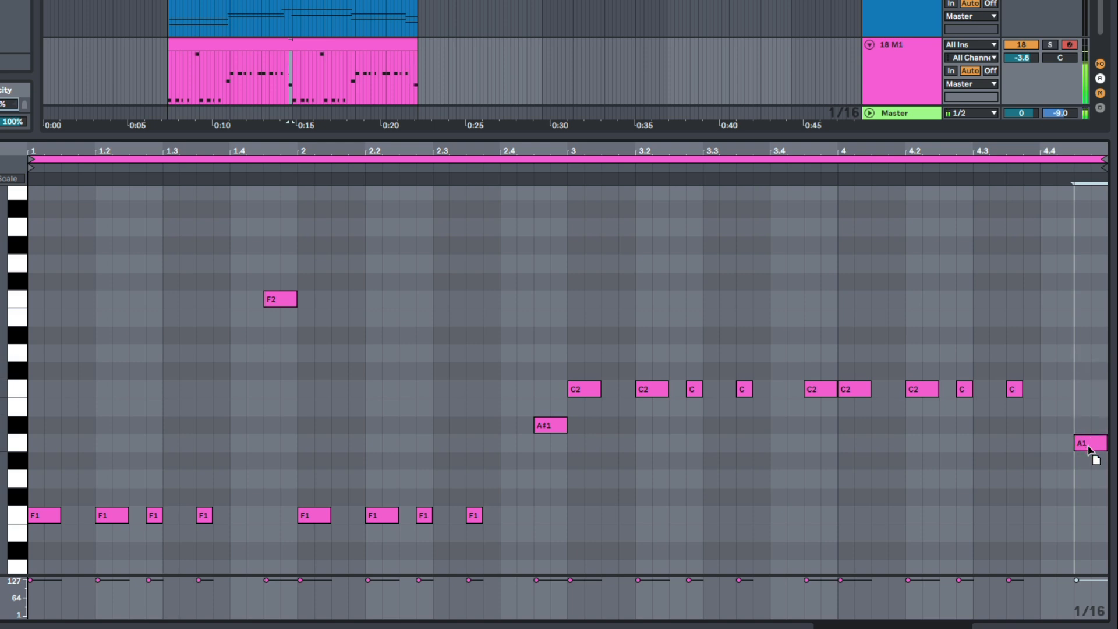
left_click(947, 304)
key("space")
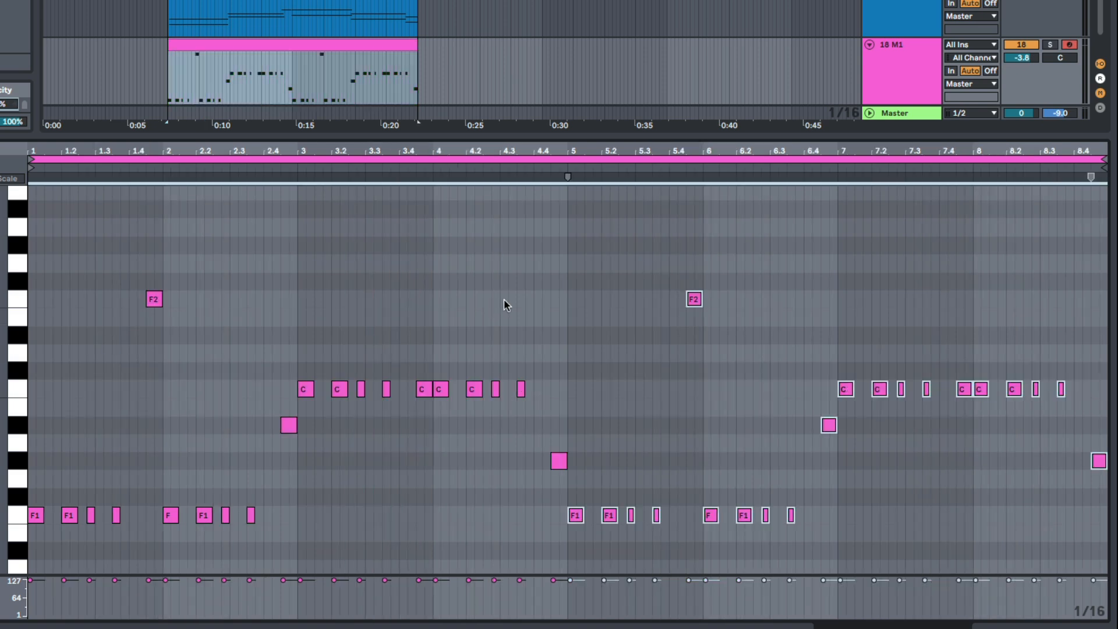
- Raise the G#1 note at the end of bar 4 in the eight-bar M1 clip to D#2 and play the result
left_click(552, 436)
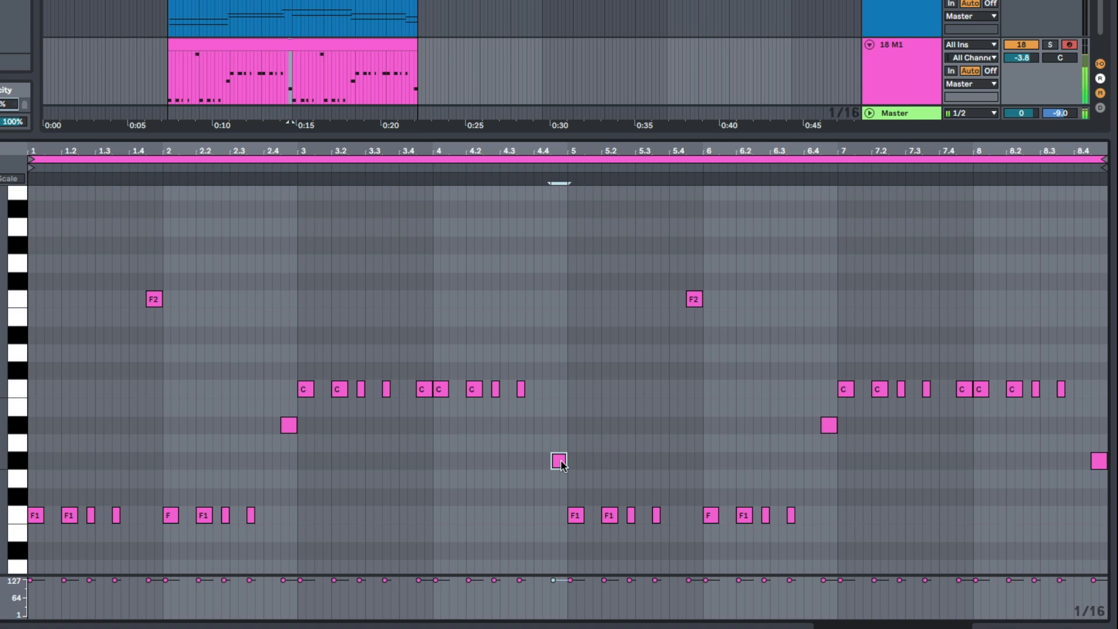
left_click_drag(566, 352, 566, 334)
key("space")
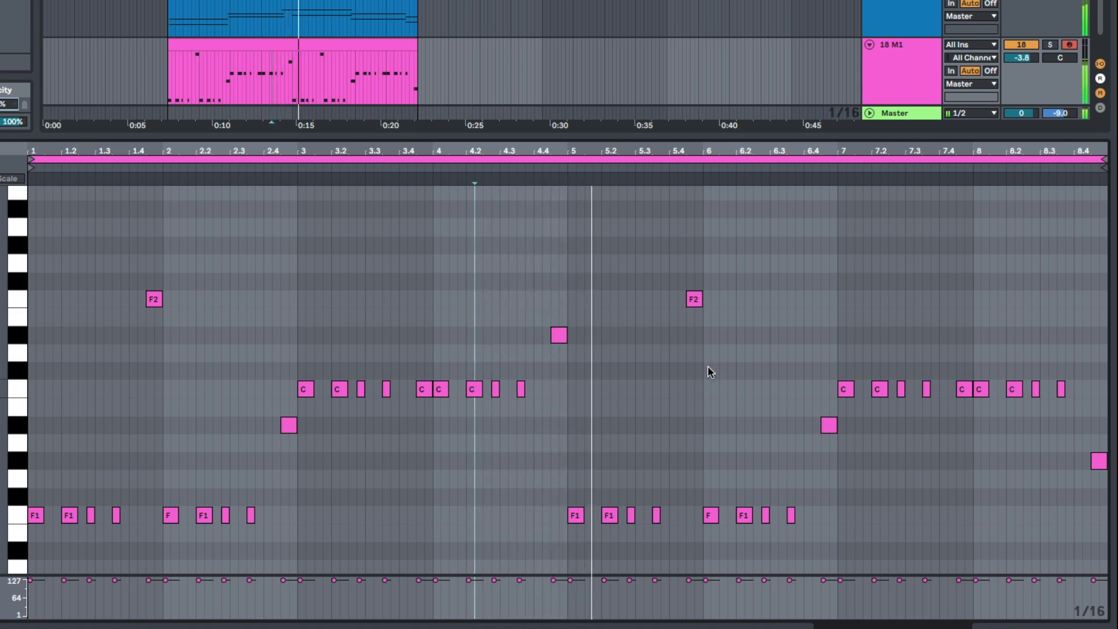
left_click(1039, 327)
key("space")
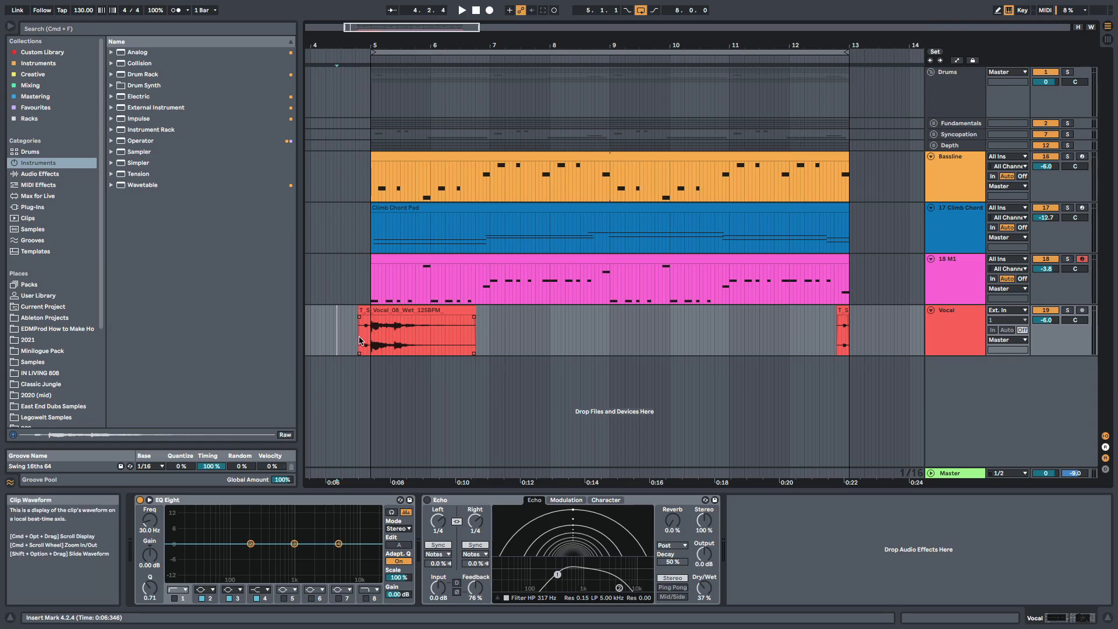
- Play the full beat from the start of the first vocal clip at 4.4.2
left_click_drag(359, 341, 535, 340)
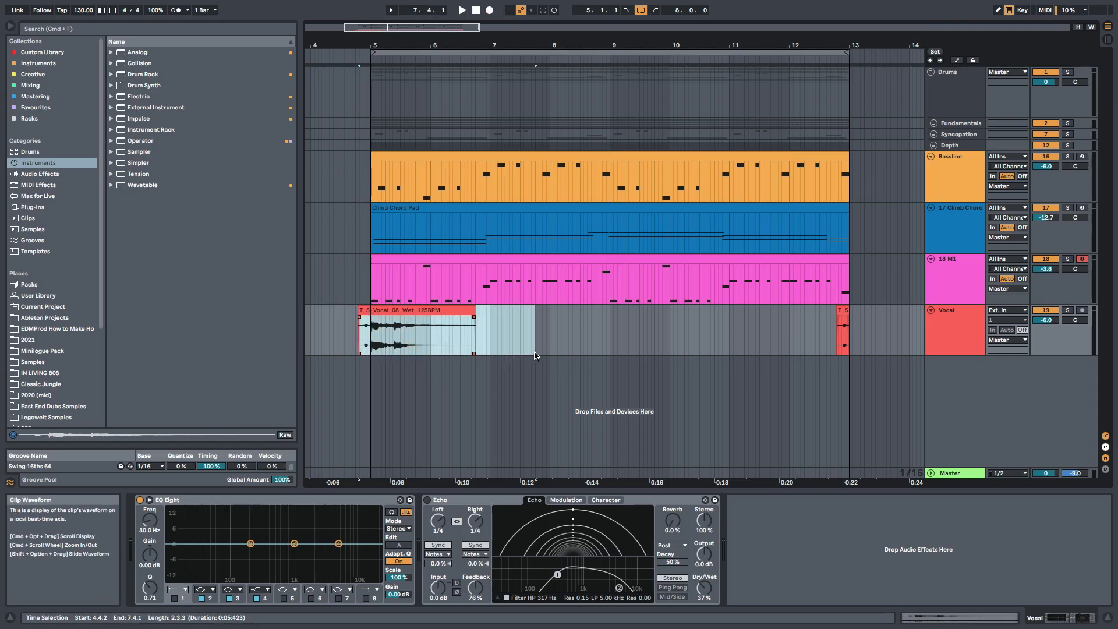
left_click(360, 334)
key("space")
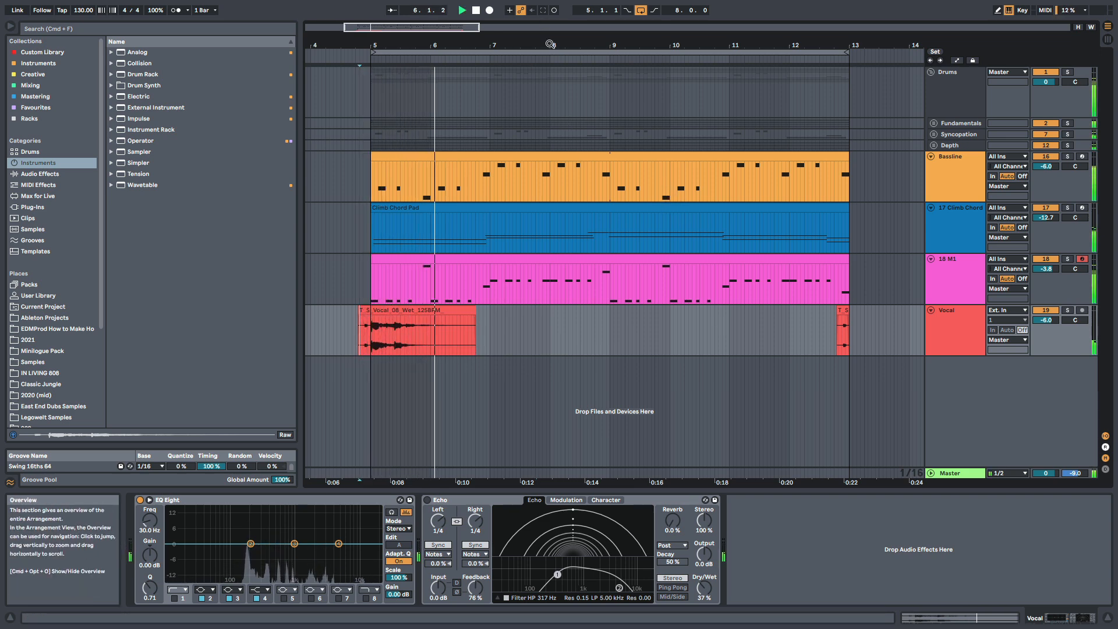
left_click_drag(549, 44, 549, 49)
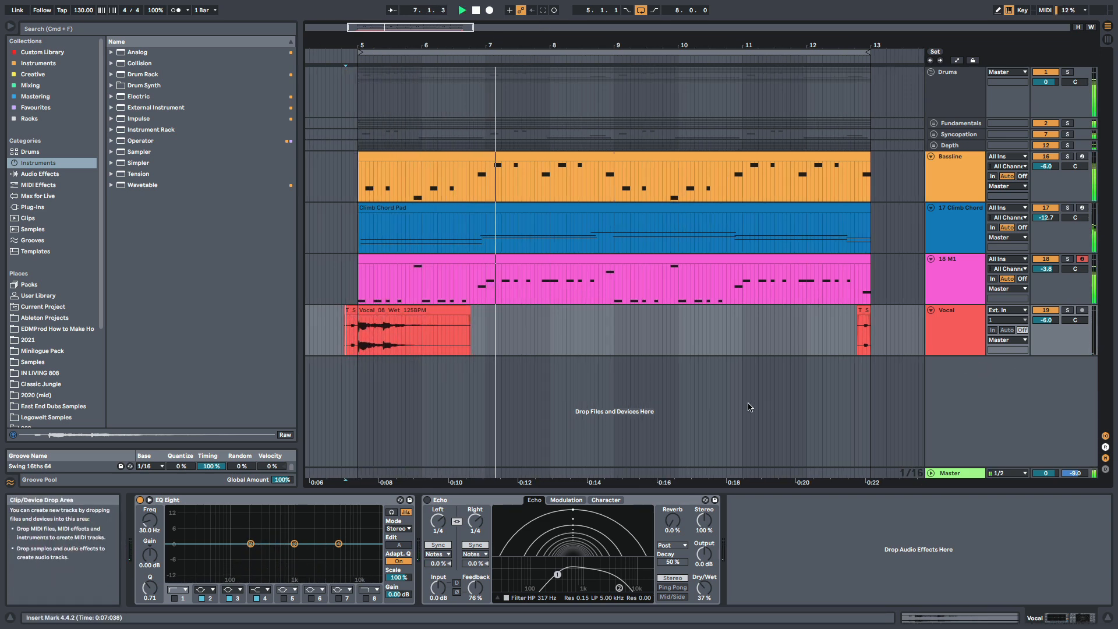
key("space")
- Reveal the vocal clip's source sample in the browser and collapse the Technique Sounds Deep House Vocals folder
right_click(396, 317)
left_click(395, 313)
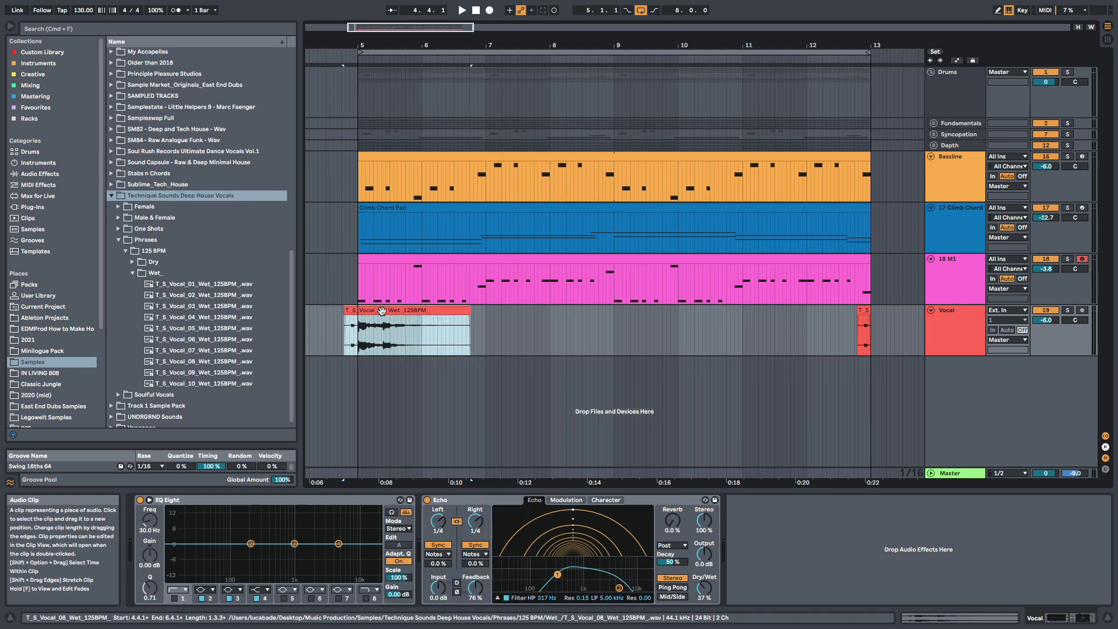
left_click(181, 199)
- Duplicate the eight-bar section starting at bar 5 on the drum, bassline, pad and M1 tracks three times, up to bar 37
left_click(373, 326)
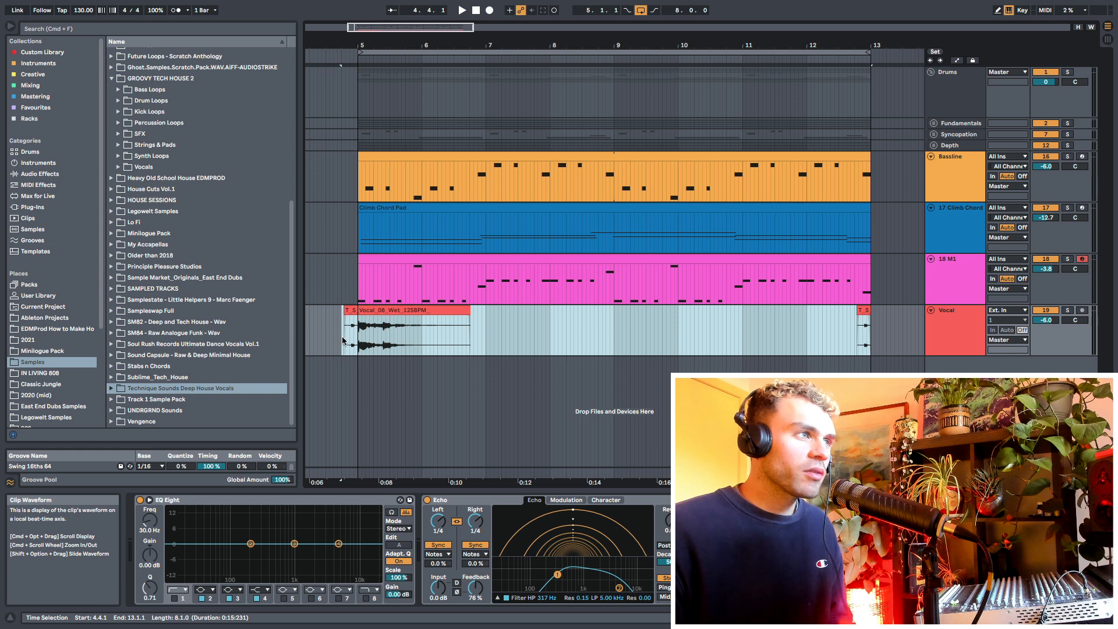
left_click_drag(337, 342, 874, 344)
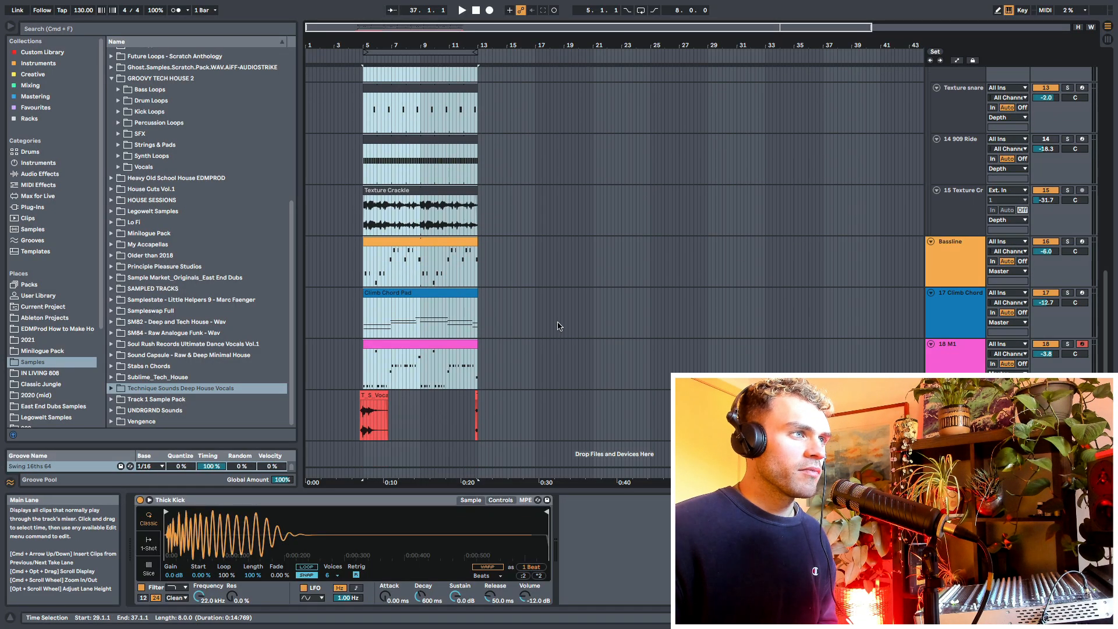
key("super+d")
key("super+d")
key("super+d")
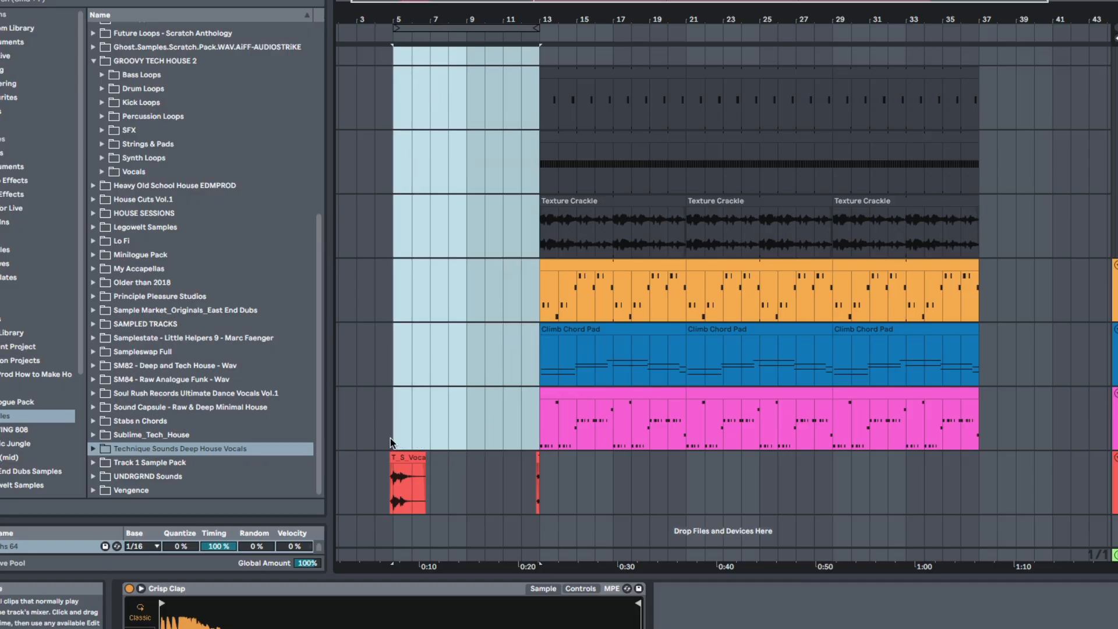
- Play from the start of the vocal and extend the beginning of the bassline clip back to bar 5
scroll(390, 439, "up", 10)
scroll(428, 235, "down", 10)
left_click(386, 496)
key("space")
scroll(460, 413, "up", 5)
scroll(469, 405, "down", 5)
left_click(553, 268)
left_click_drag(545, 266, 389, 289)
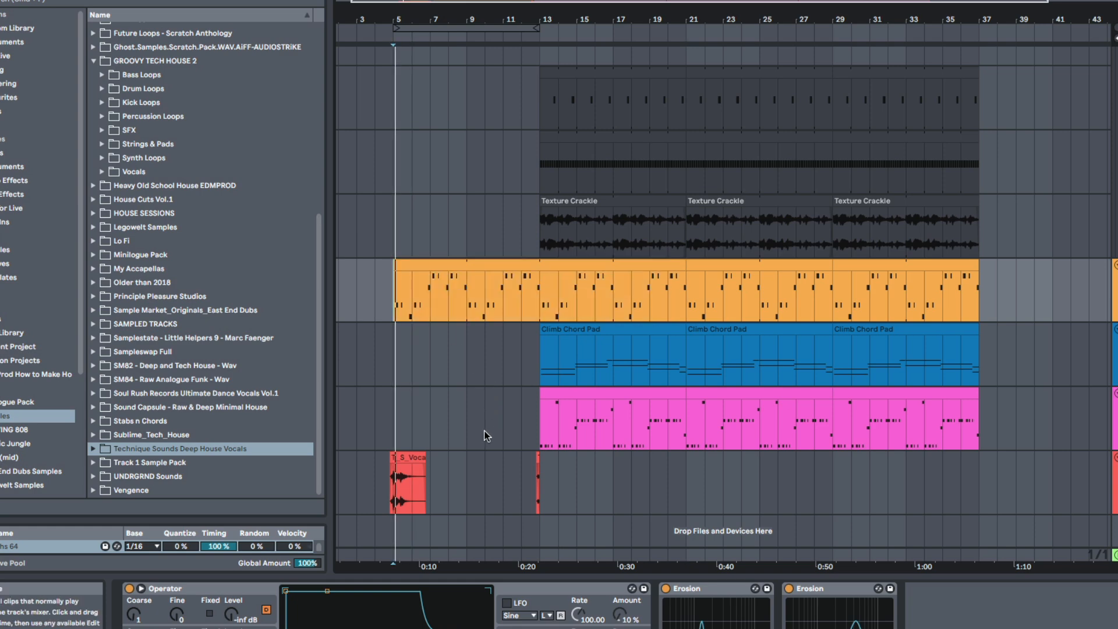
- Copy the Climb Chord Pad clip to bar 5 and extend the start of the following pad clip back to bar 13
left_click_drag(440, 28, 441, 26)
mouse_move(709, 330)
left_mouse_down()
mouse_move(525, 343)
mouse_move(488, 331)
left_mouse_up()
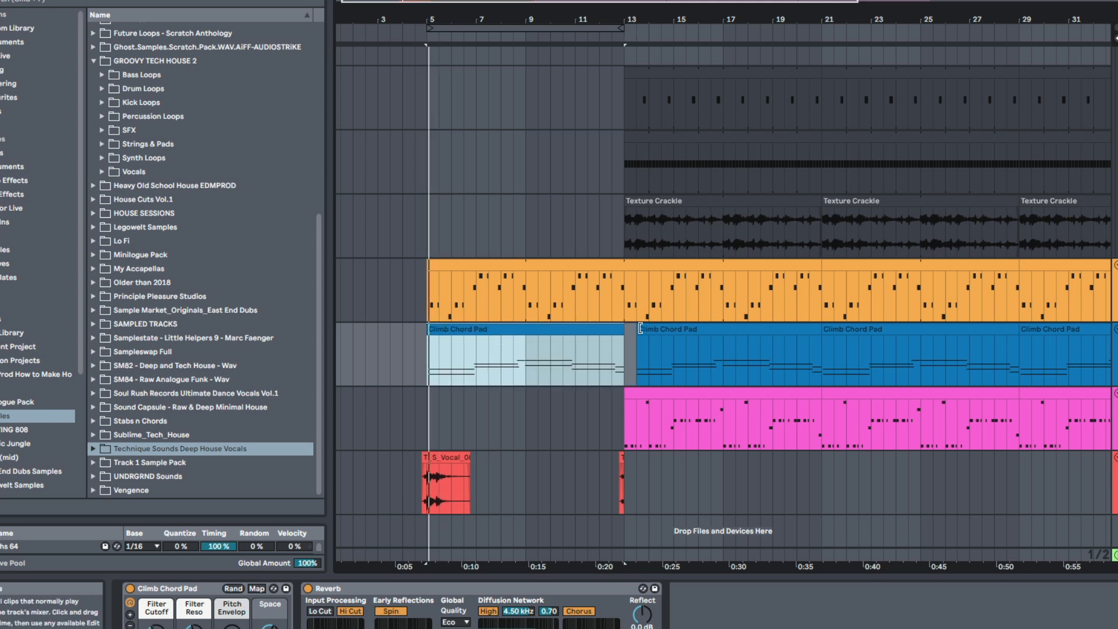
left_click_drag(640, 329, 625, 330)
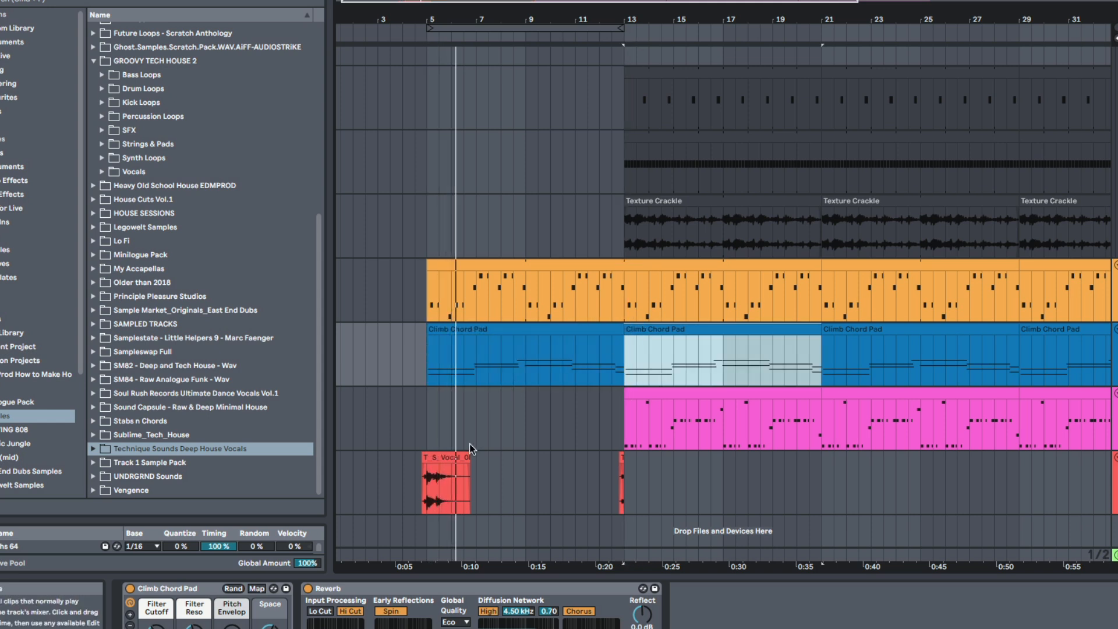
- Set the vocal track's Echo feedback to 92% and place a full copy of the vocal clip just before bar 13
left_click(418, 501)
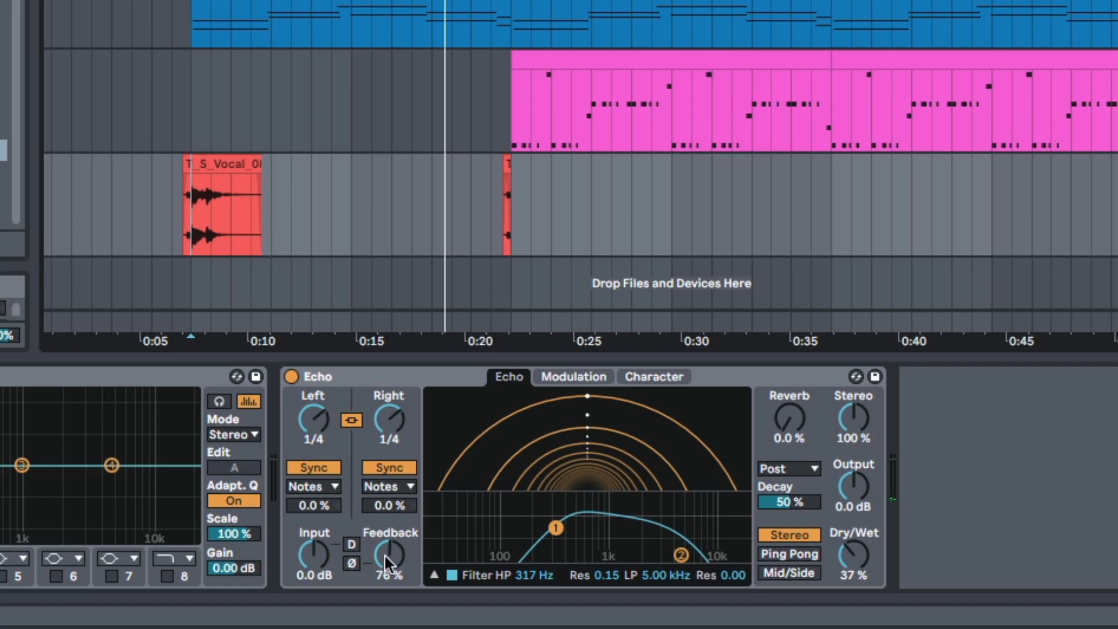
left_click_drag(384, 553, 384, 537)
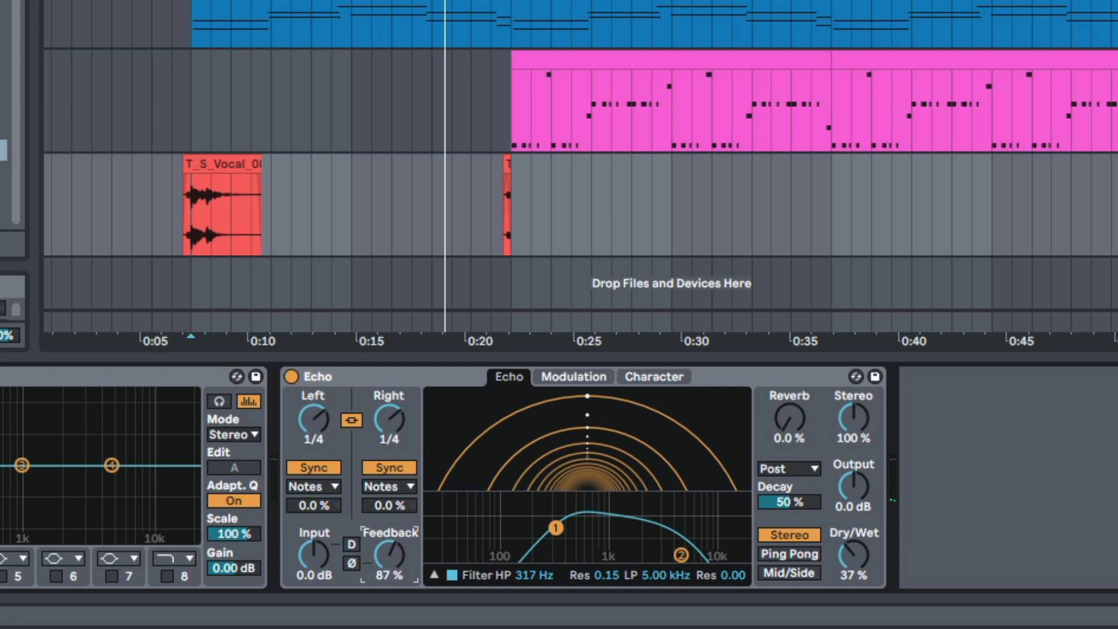
left_click(177, 125)
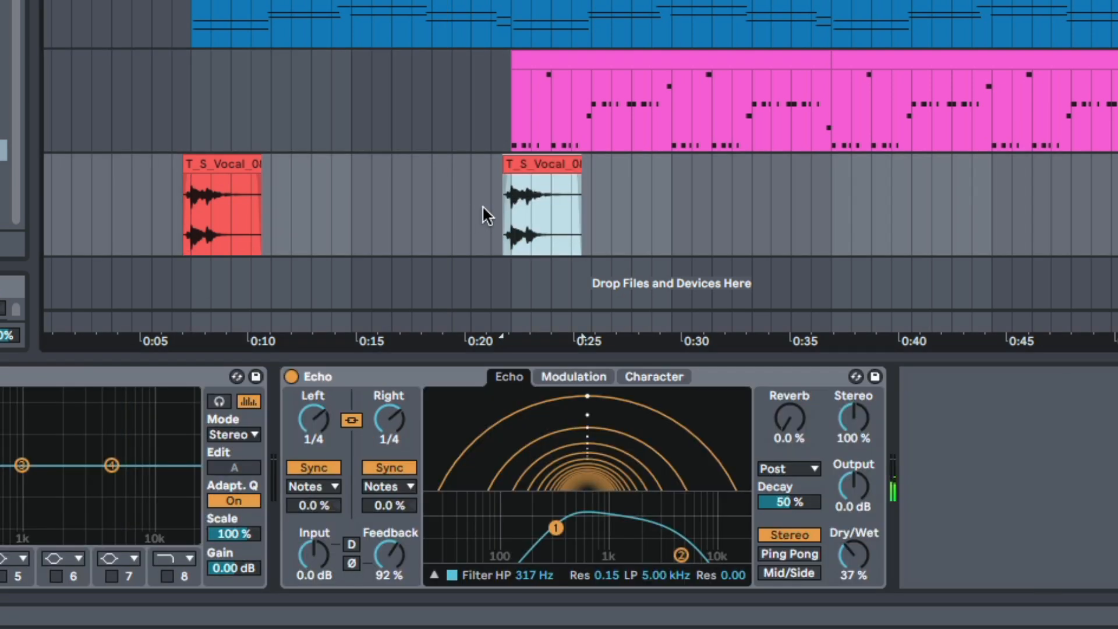
left_click_drag(466, 166, 630, 206)
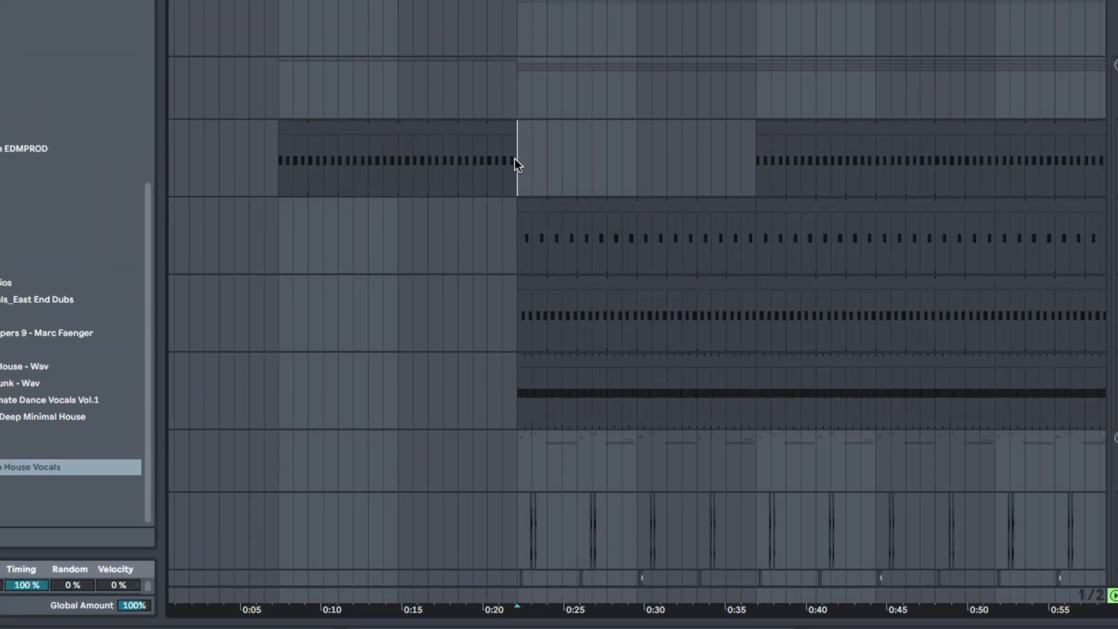
- Play the transition from shortly before bar 13 and examine the drum clips around the empty section from bars 13 to 21
left_click_drag(516, 159, 738, 159)
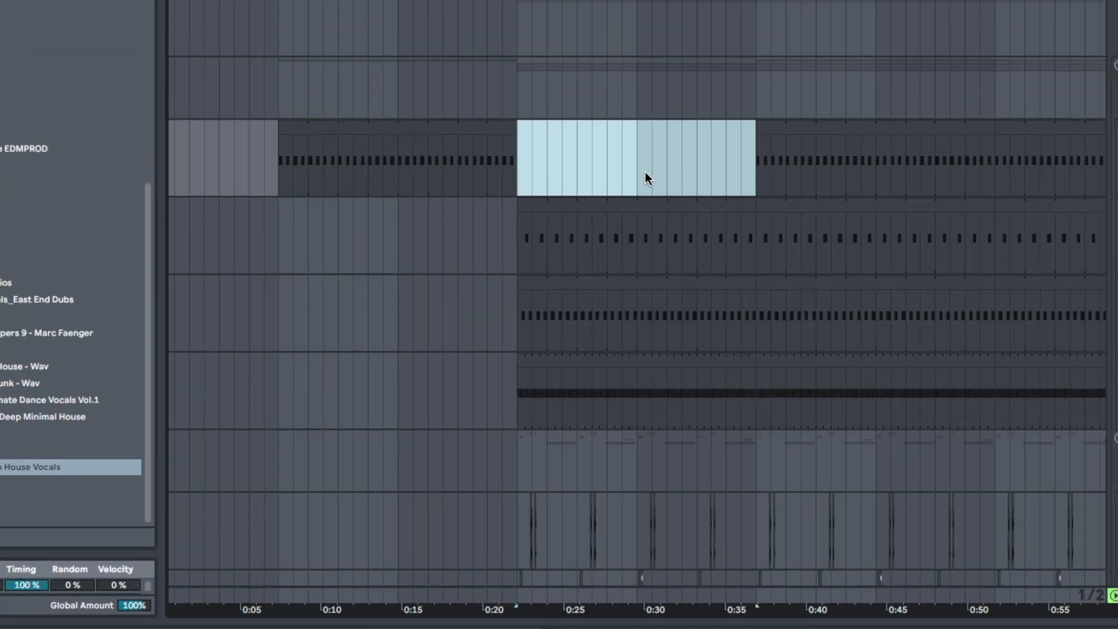
left_click(514, 236)
scroll(567, 316, "down", 3)
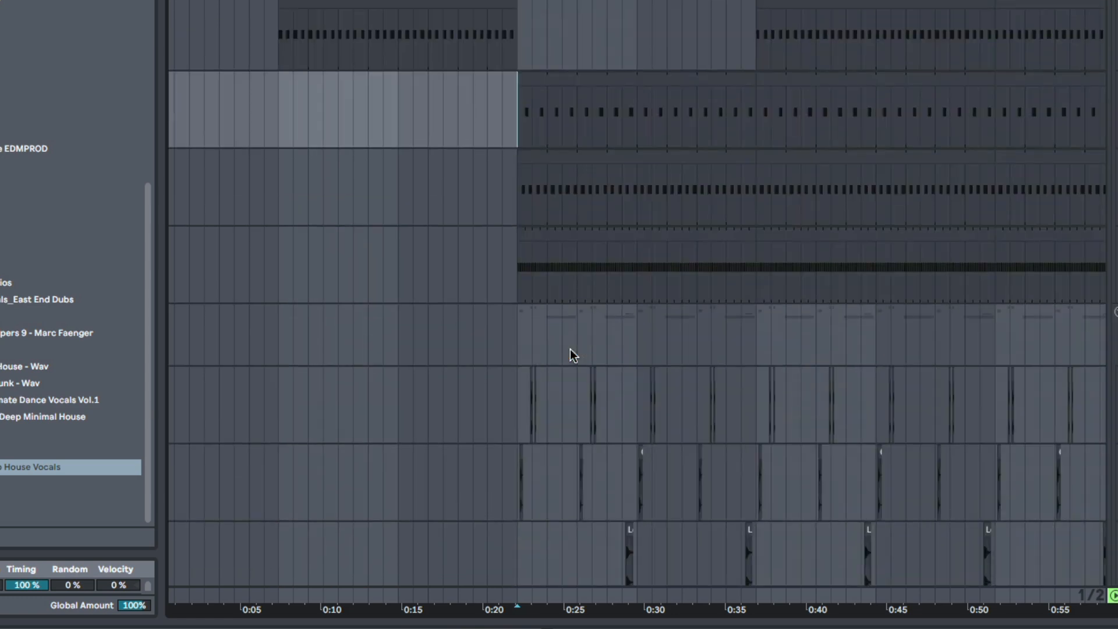
scroll(571, 348, "down", 5)
scroll(571, 348, "down", 5)
left_click(496, 306)
left_click(489, 306)
key("space")
scroll(542, 211, "up", 10)
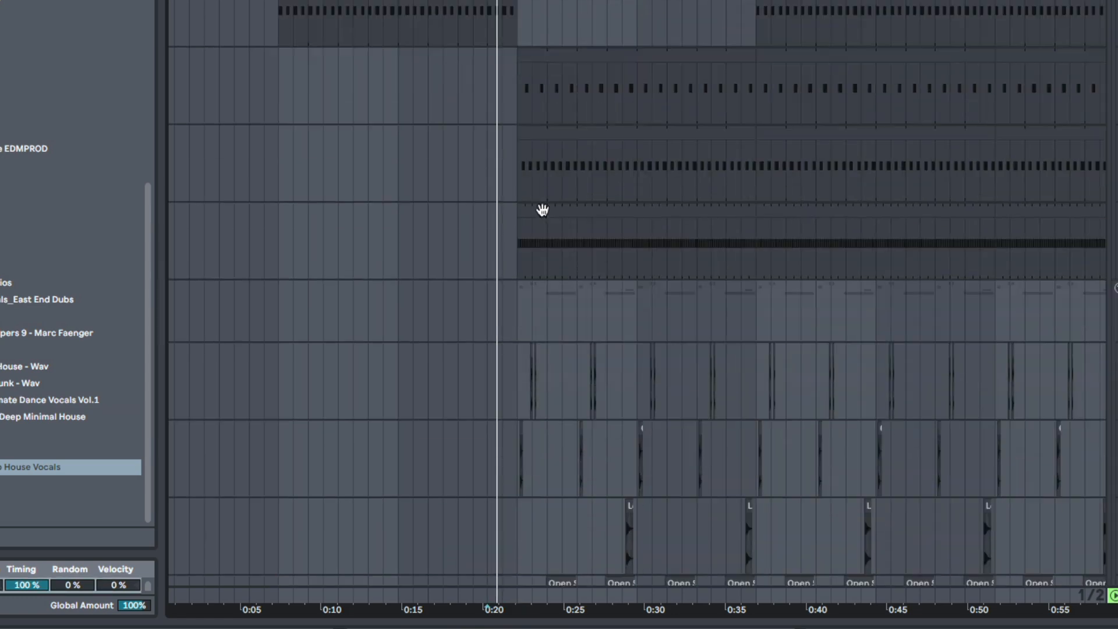
- Place a copy of the Texture Crackle clip at bar 5 so the texture also runs up to bar 13
scroll(529, 316, "down", 9)
scroll(529, 316, "up", 1)
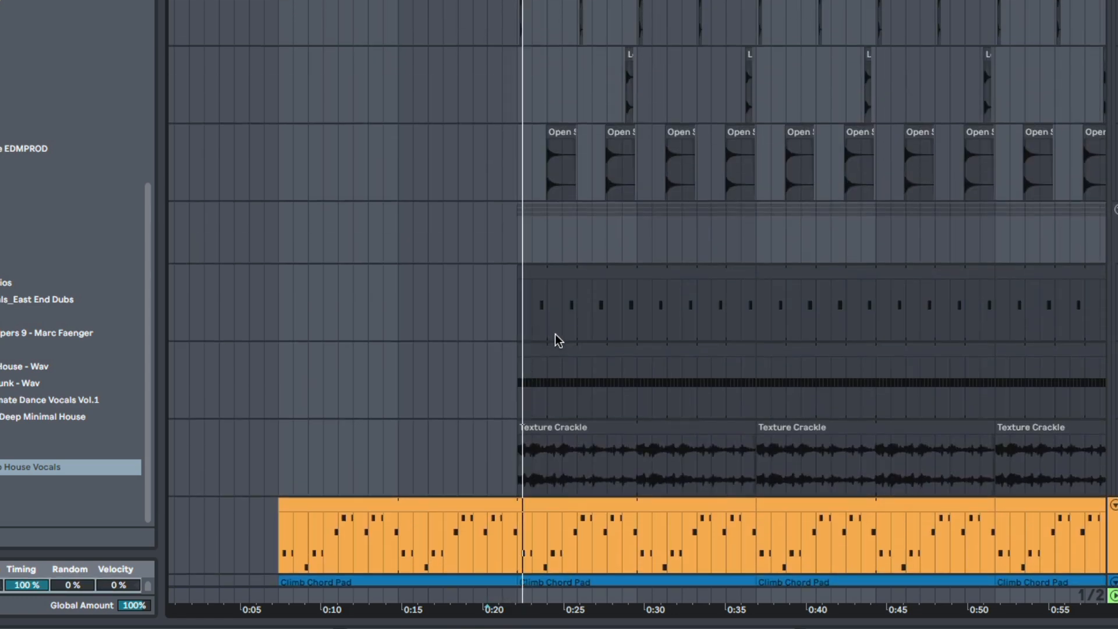
left_click_drag(553, 1, 485, 3)
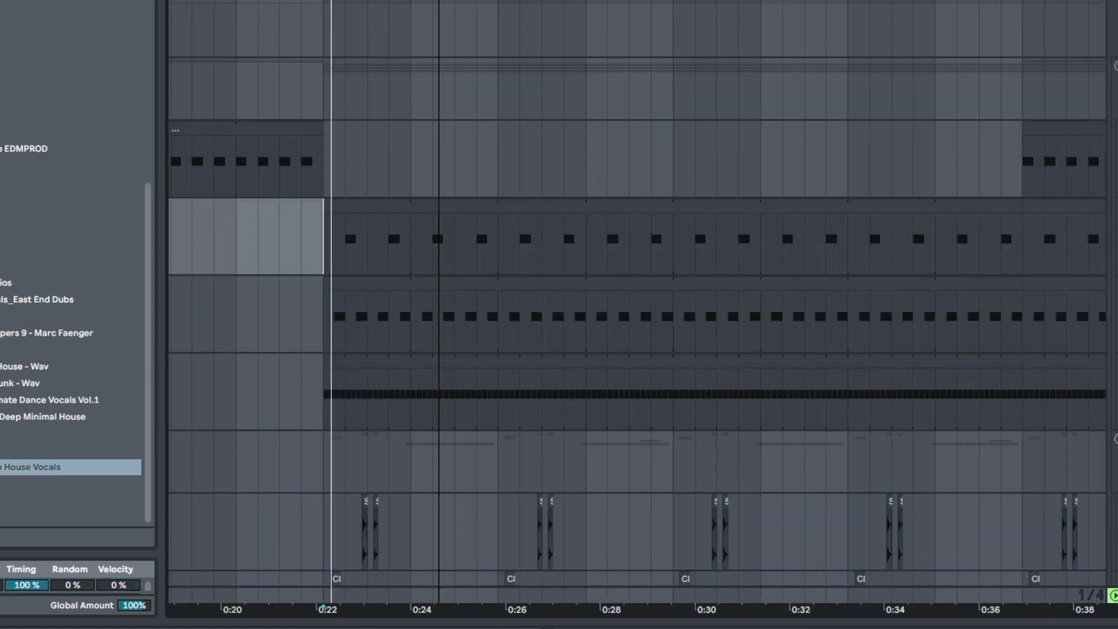
left_click_drag(438, 3, 438, 1)
scroll(495, 324, "down", 15)
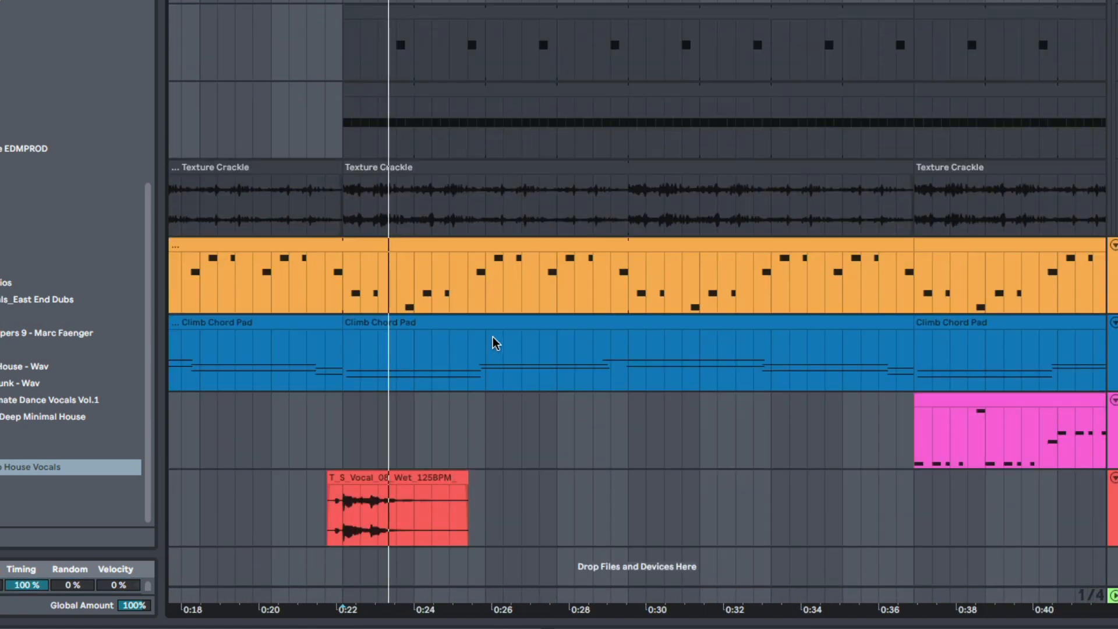
- Delete the 909 Ride clip between bars 13 and 21
scroll(491, 346, "up", 8)
scroll(483, 344, "up", 6)
scroll(483, 343, "down", 2)
scroll(483, 344, "up", 1)
scroll(484, 343, "down", 10)
scroll(485, 340, "down", 3)
left_click(372, 184)
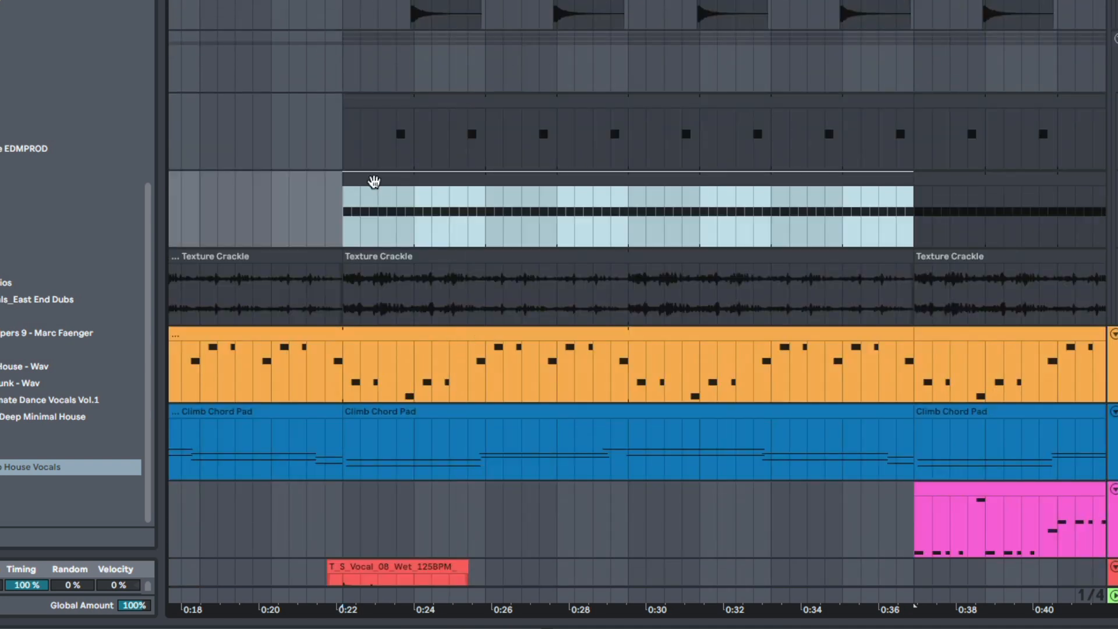
left_click(339, 208)
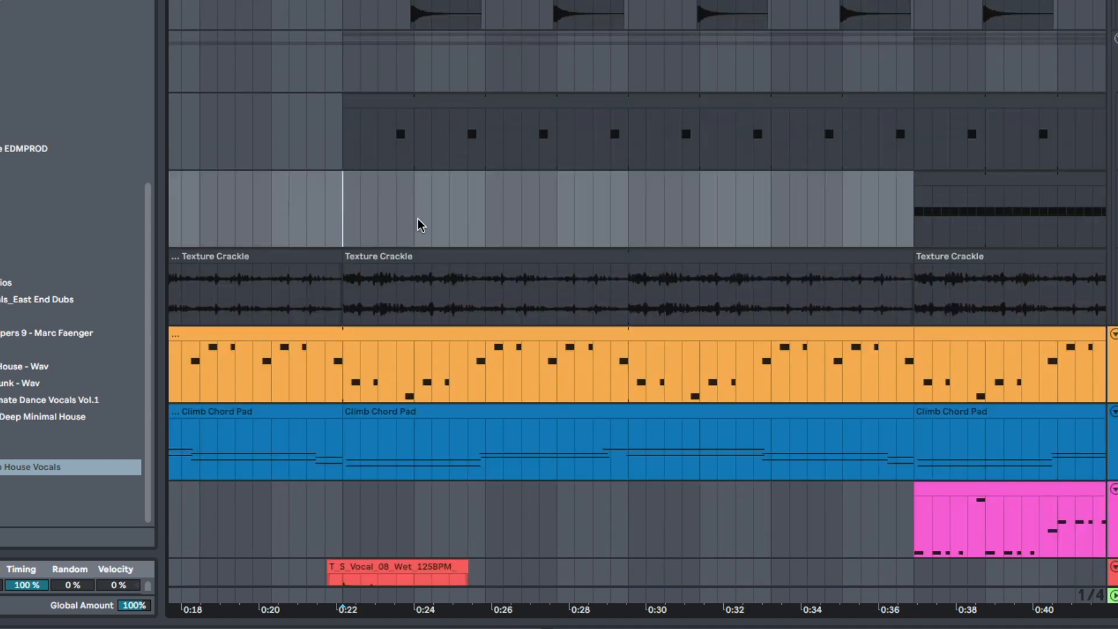
- Play the section from bar 13 and delete the clap-pattern clip below the kick track between bars 13 and 21
scroll(469, 232, "up", 6)
key("space")
scroll(472, 240, "up", 10)
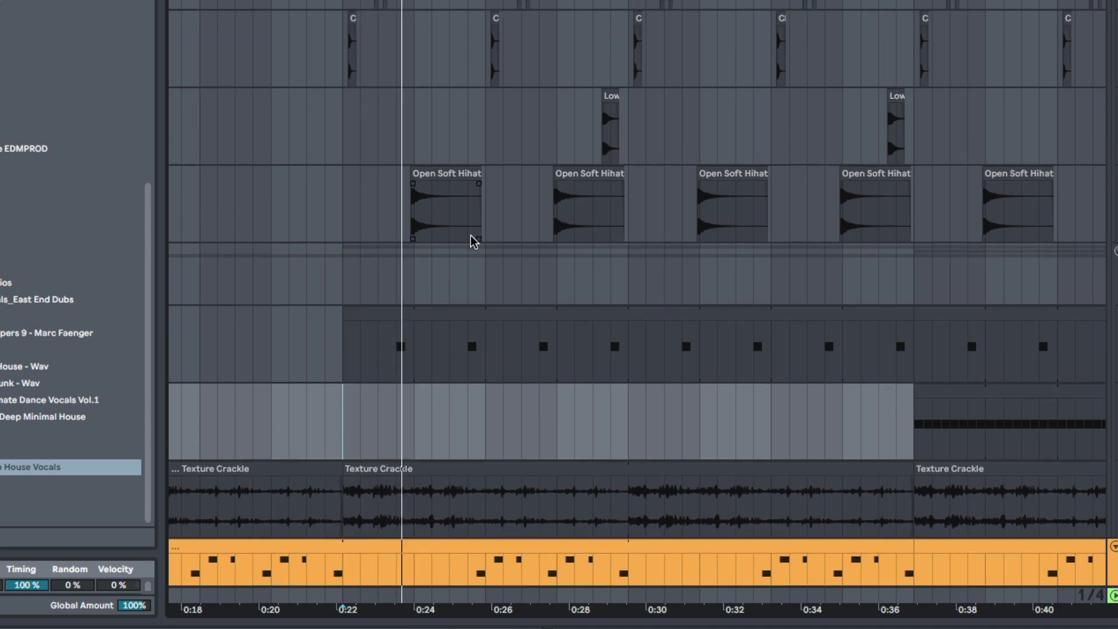
scroll(473, 244, "down", 5)
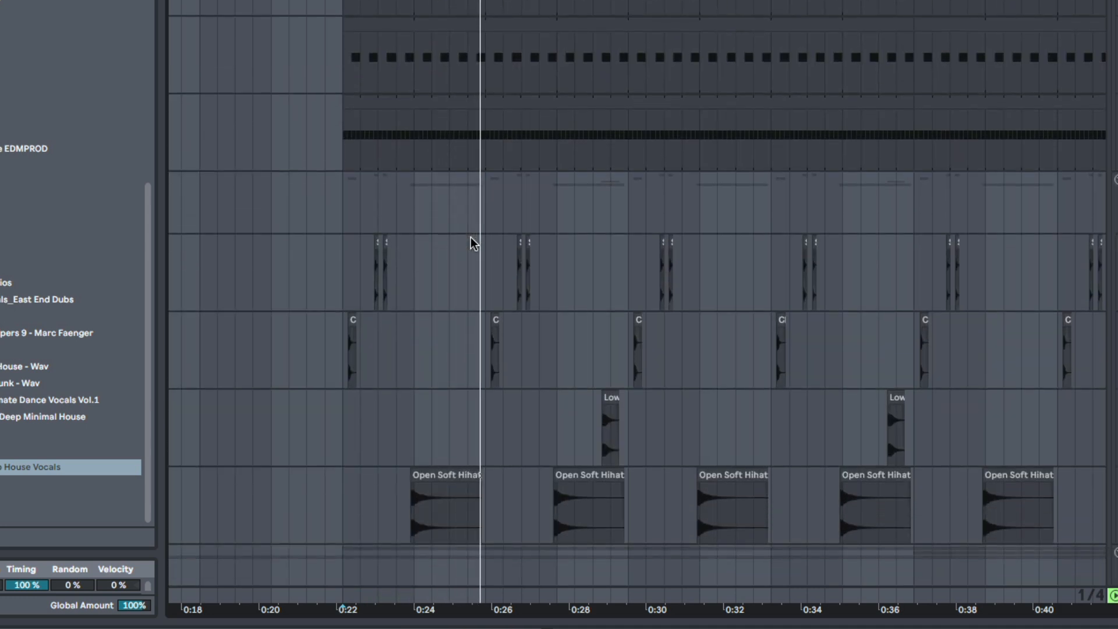
scroll(473, 243, "up", 12)
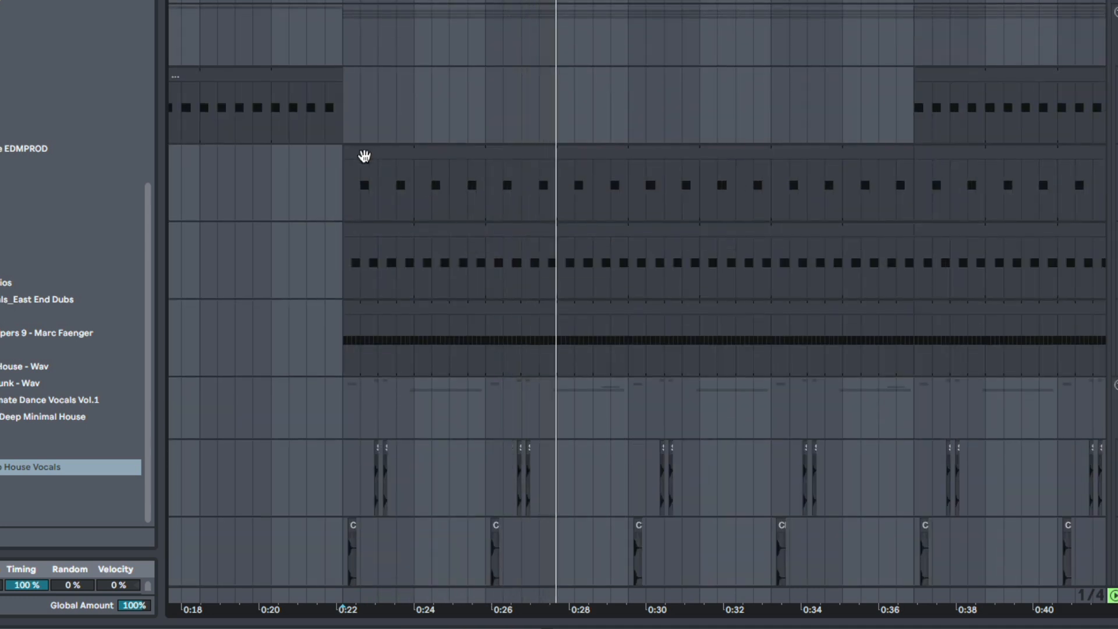
left_click_drag(430, 195, 895, 194)
key("Delete")
- Listen to the thinned-out section and clear all the drum tracks in the last bar before bar 21
scroll(528, 232, "down", 5)
scroll(531, 233, "up", 1)
scroll(533, 233, "up", 2)
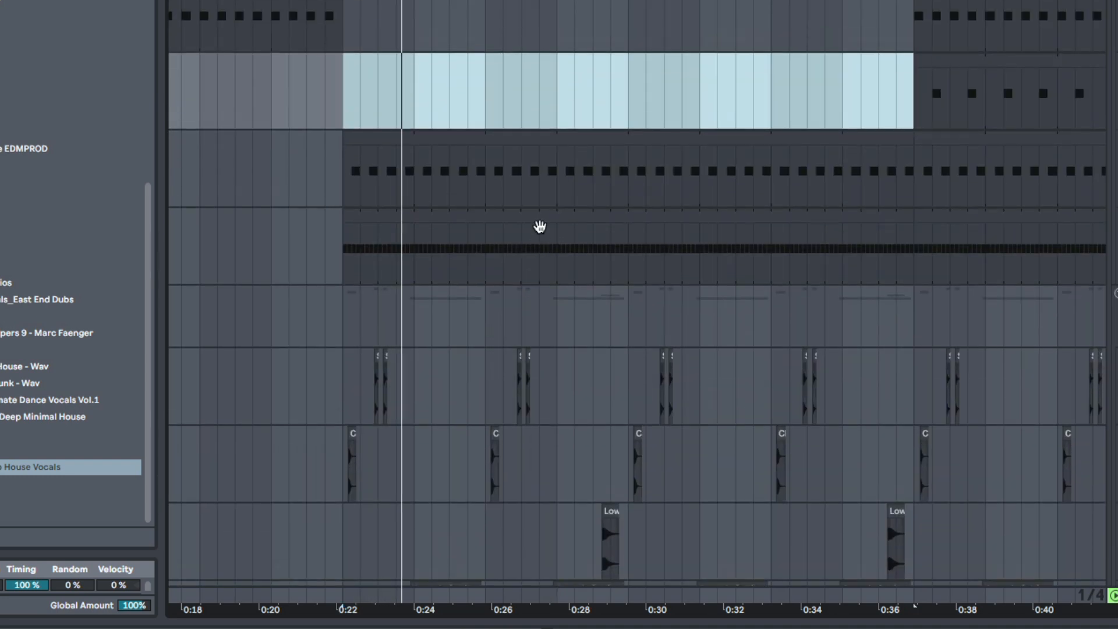
scroll(542, 232, "down", 6)
scroll(550, 227, "up", 1)
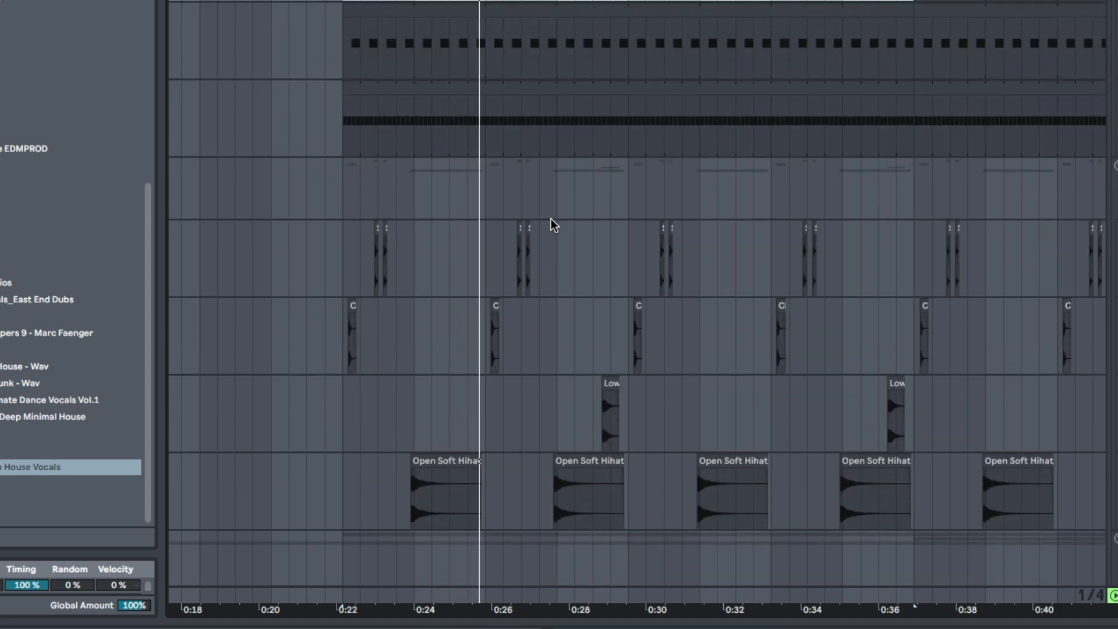
scroll(551, 224, "down", 8)
scroll(549, 217, "down", 5)
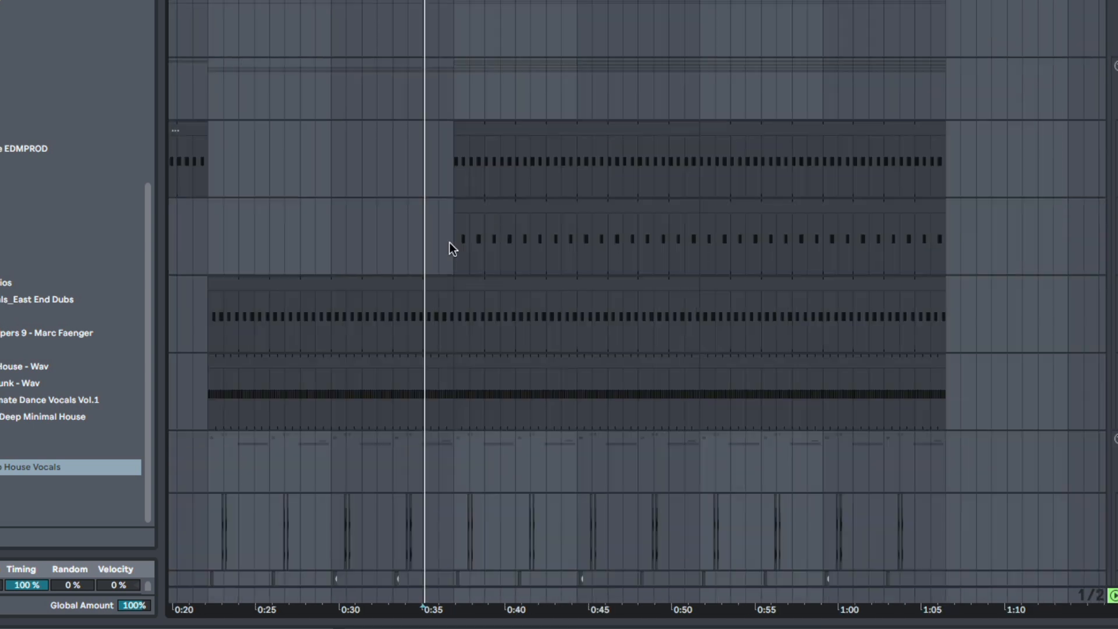
left_click(449, 242, "shift")
scroll(450, 242, "down", 1)
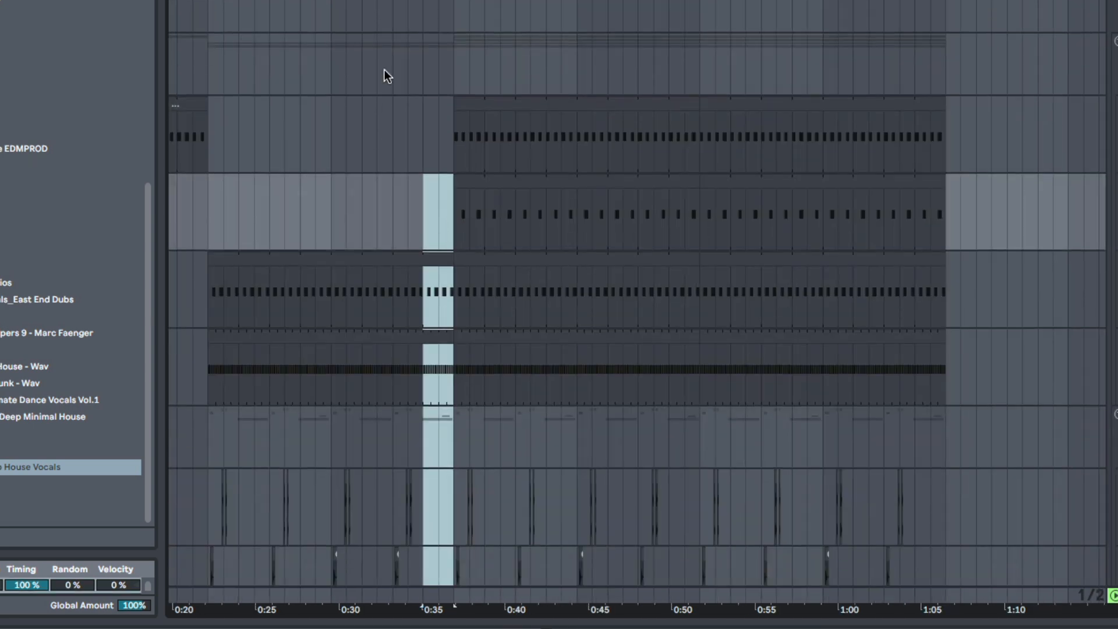
left_click_drag(400, 2, 400, 81)
key("Delete")
scroll(561, 420, "down", 15)
scroll(428, 391, "up", 9)
- Place an Open Soft Hihat clip in the cleared bar before bar 21 and play the transition
mouse_move(325, 429)
left_mouse_down()
mouse_move(513, 438)
mouse_move(494, 427)
left_mouse_up()
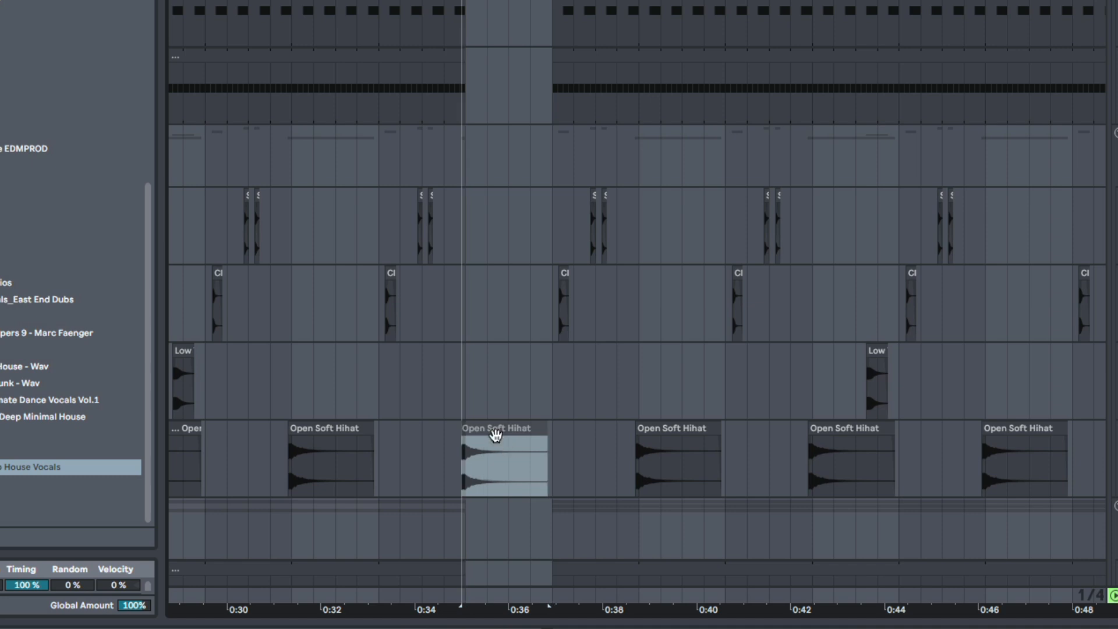
left_click(400, 457)
key("space")
left_click_drag(497, 1, 612, 0)
scroll(712, 184, "down", 10)
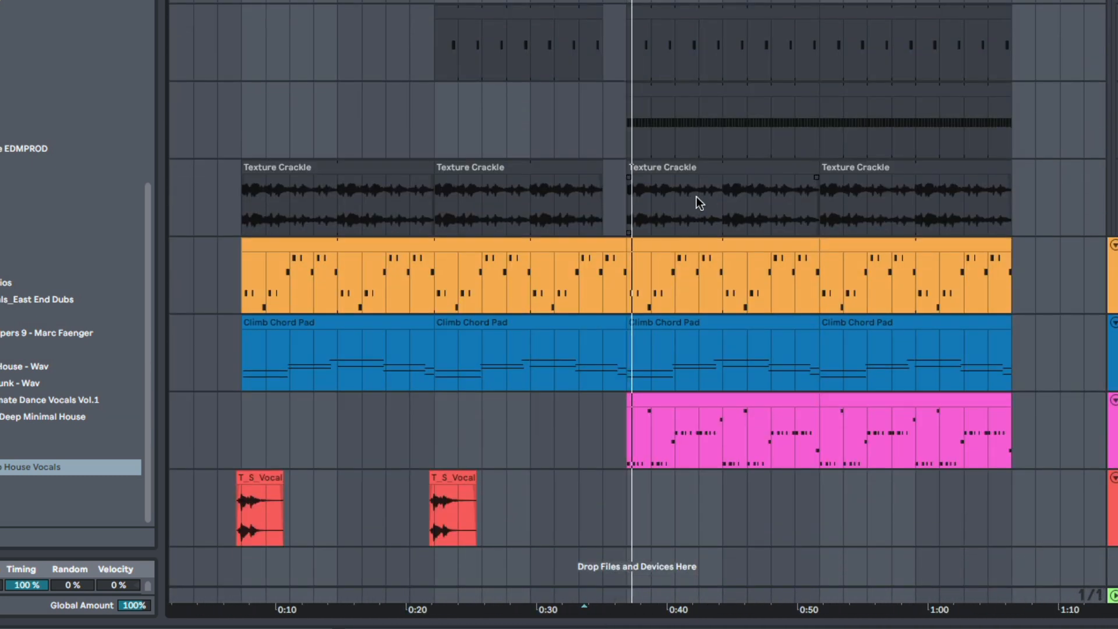
- Duplicate the M1 clip's material backwards so the stabs also cover bars 5 to 21
left_click(629, 460)
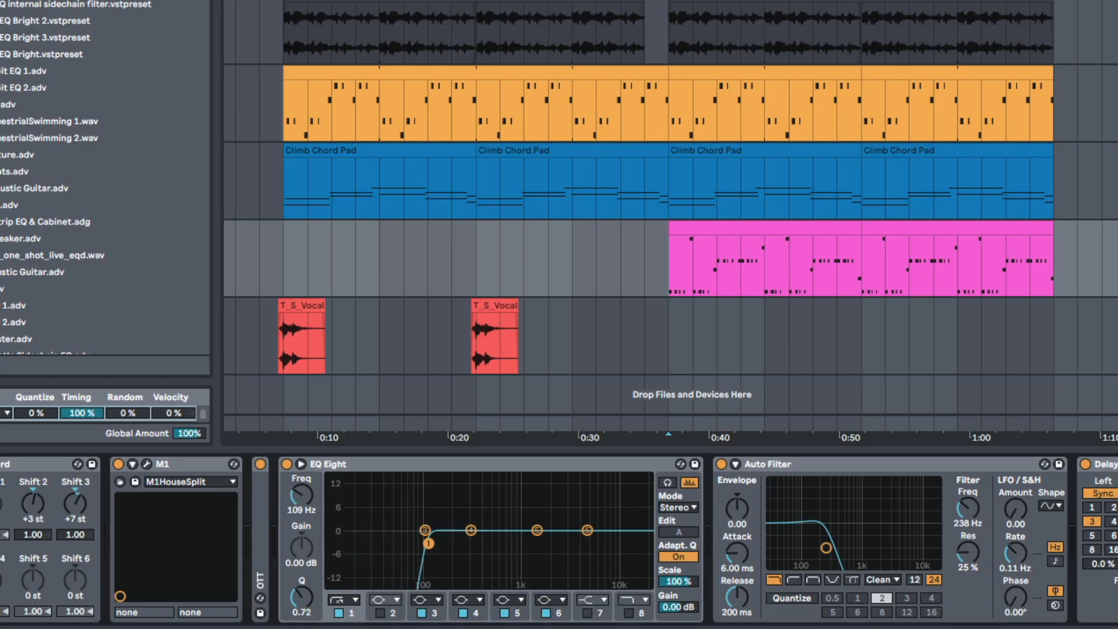
left_click_drag(671, 281, 868, 276)
left_click_drag(820, 241, 425, 240)
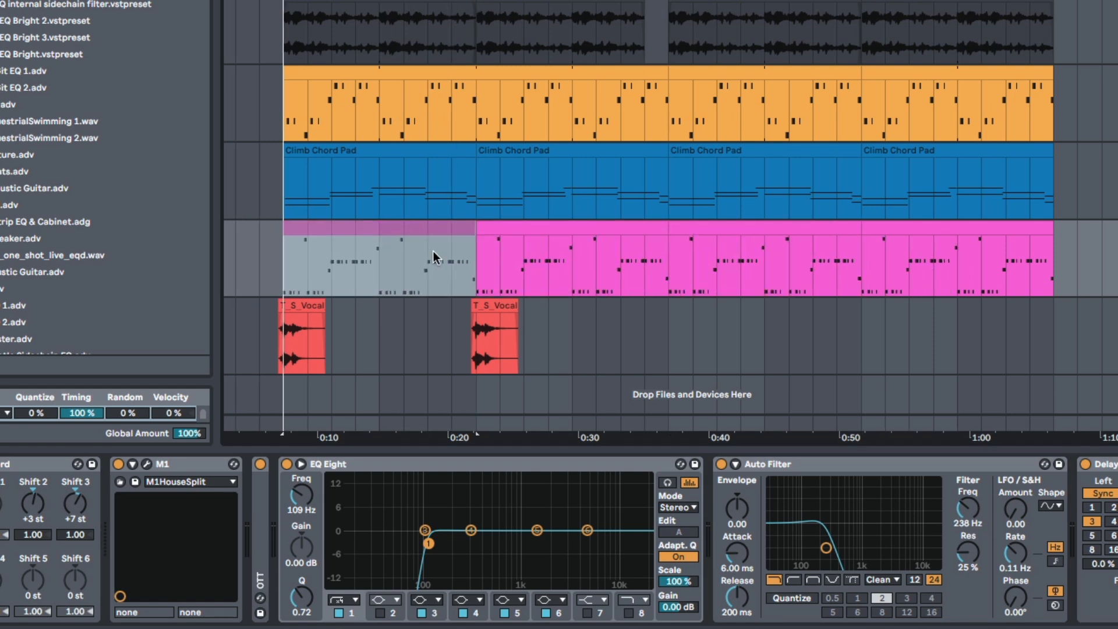
- Set the M1 track's Auto Filter frequency to 552 Hz and trim the M1 clip's start to just before bar 11
mouse_move(971, 513)
left_mouse_down()
mouse_move(971, 541)
mouse_move(971, 510)
left_mouse_up()
left_click(923, 467)
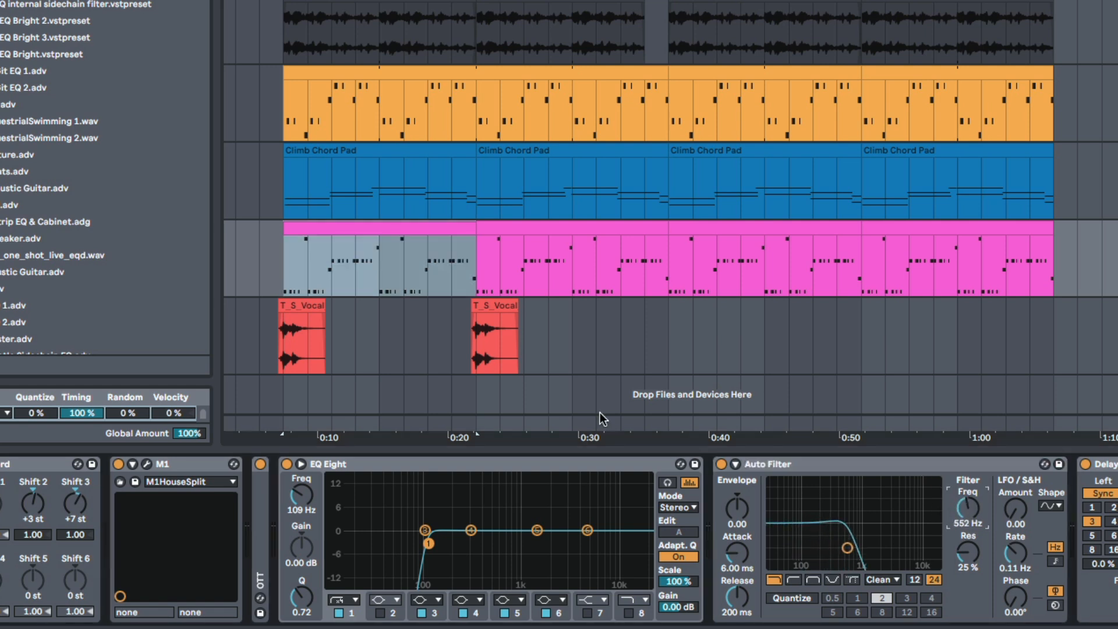
left_click_drag(286, 226, 415, 233)
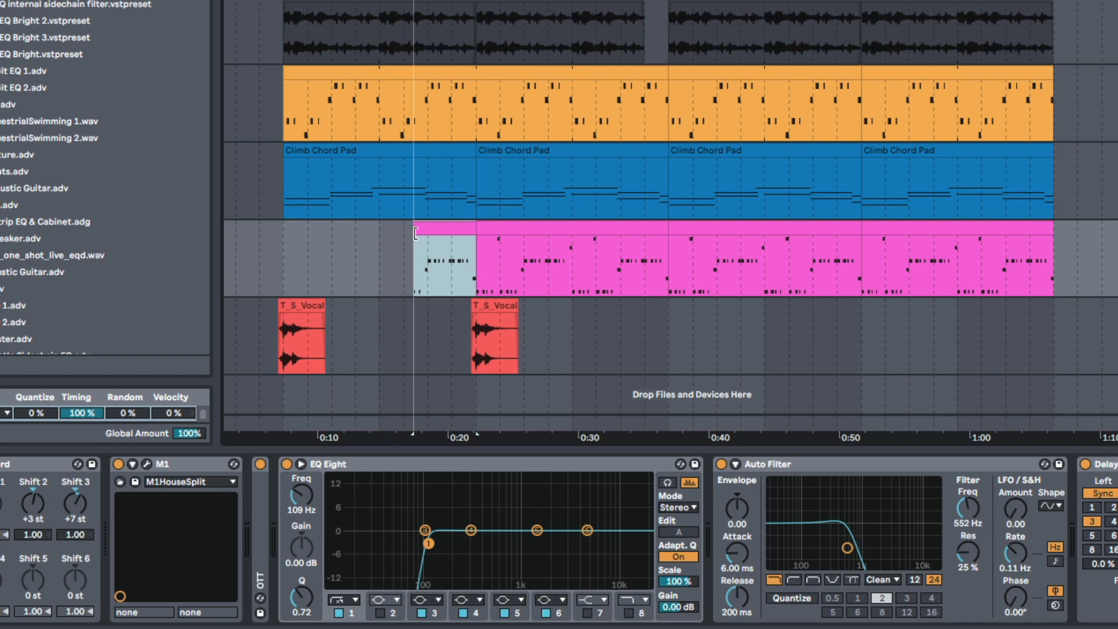
left_click_drag(423, 284, 490, 285)
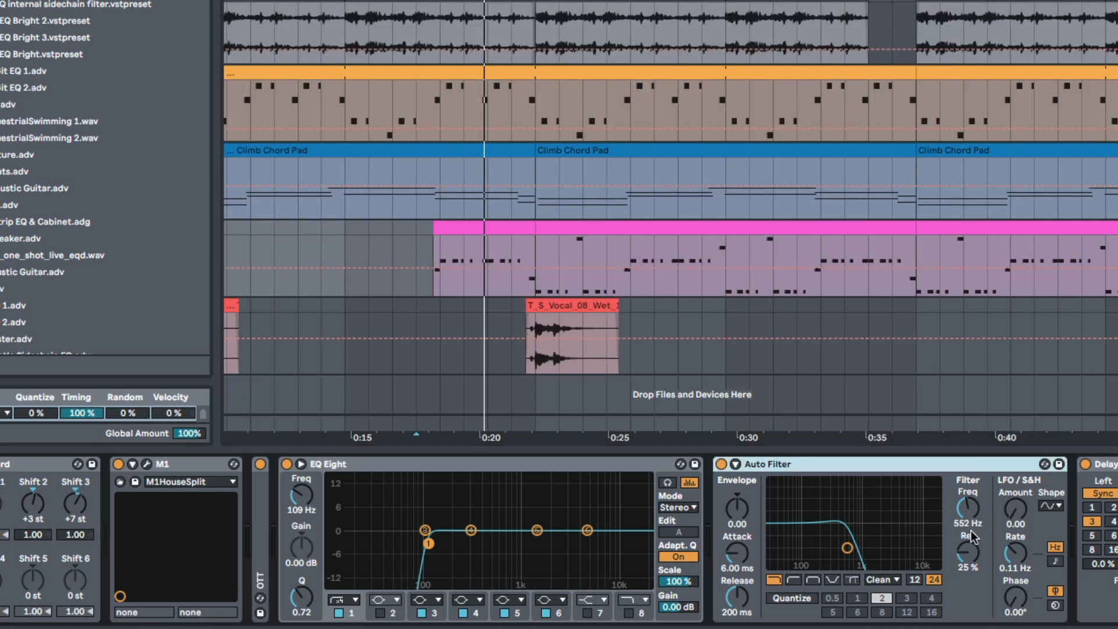
- Show the M1 Auto Filter's frequency automation and create a gradual rise from the start of the M1 clip to bar 21
right_click(968, 511)
left_click(956, 497)
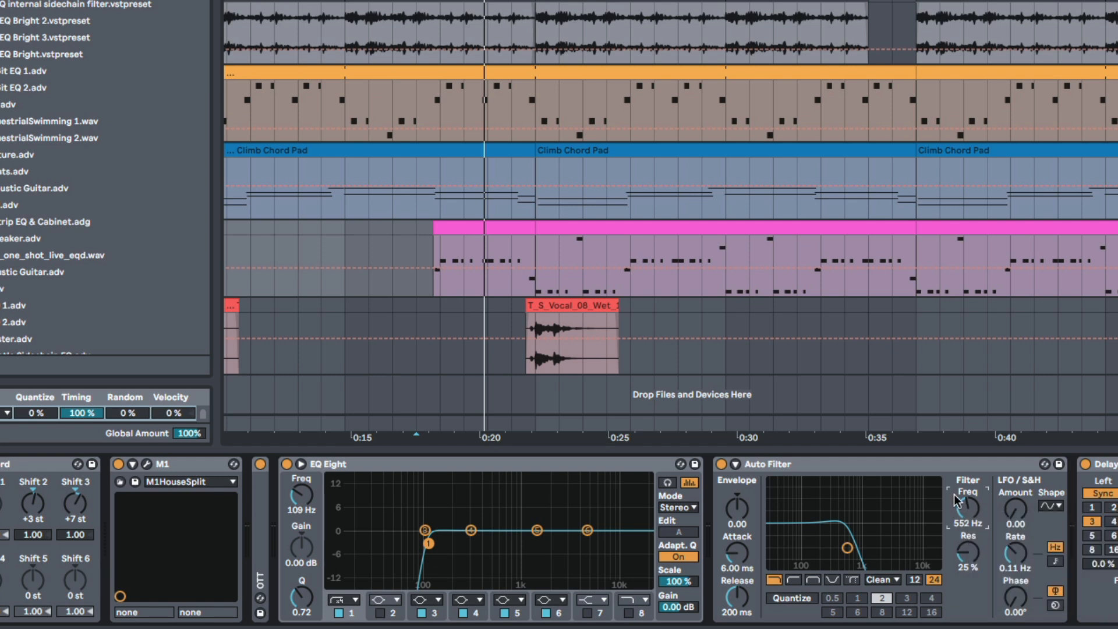
left_click(417, 257)
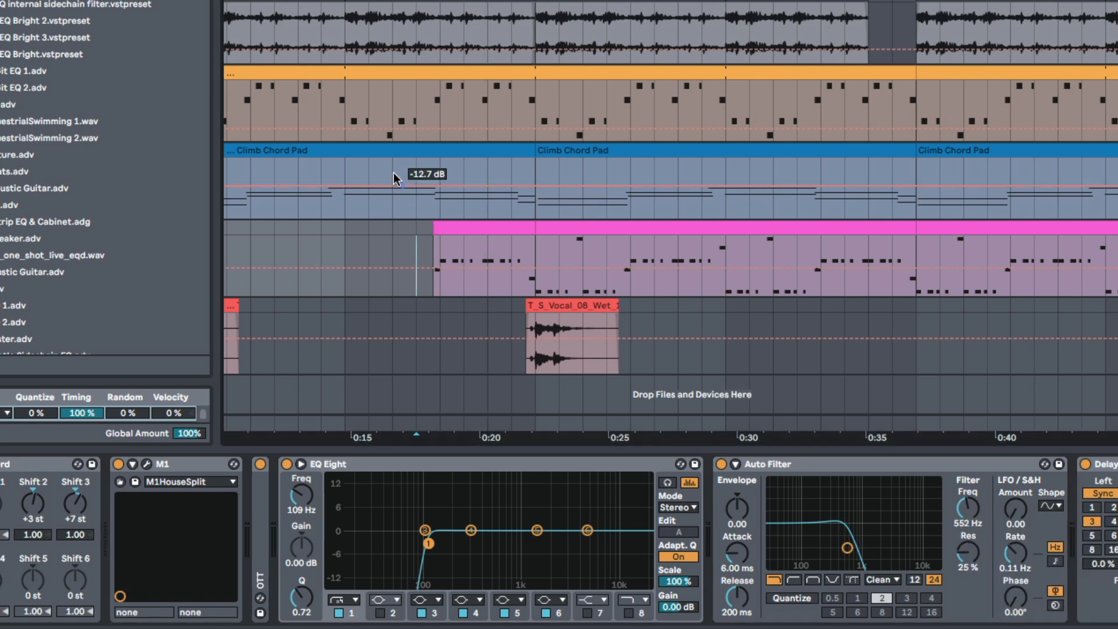
left_click(1043, 377)
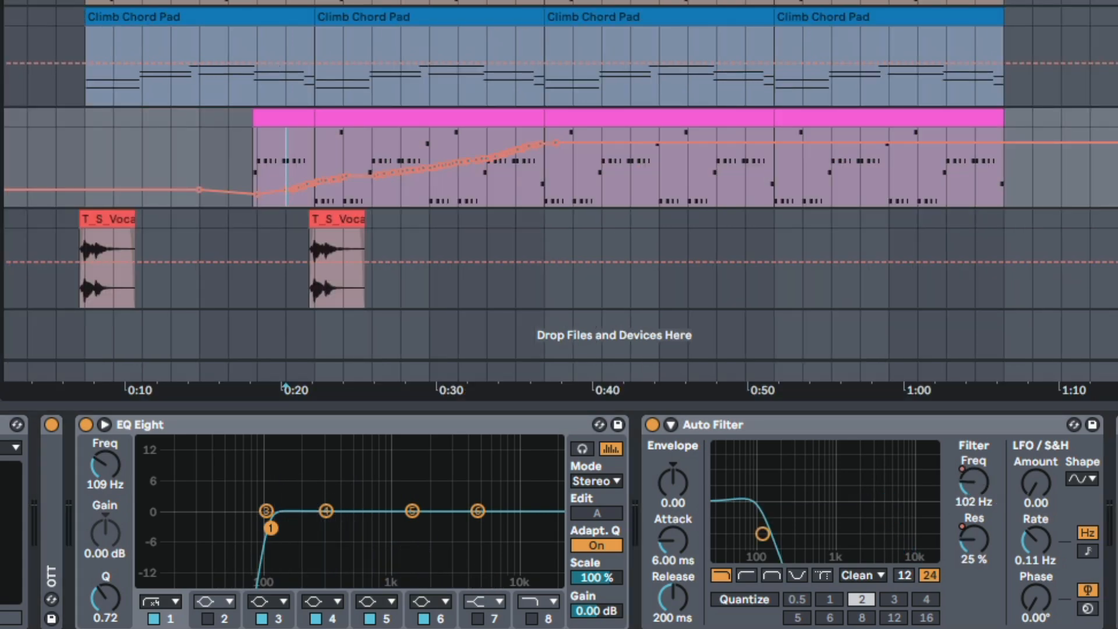
scroll(284, 136, "up", 5)
left_click_drag(252, 159, 615, 160)
left_click_drag(794, 391, 531, 148)
left_click(957, 60)
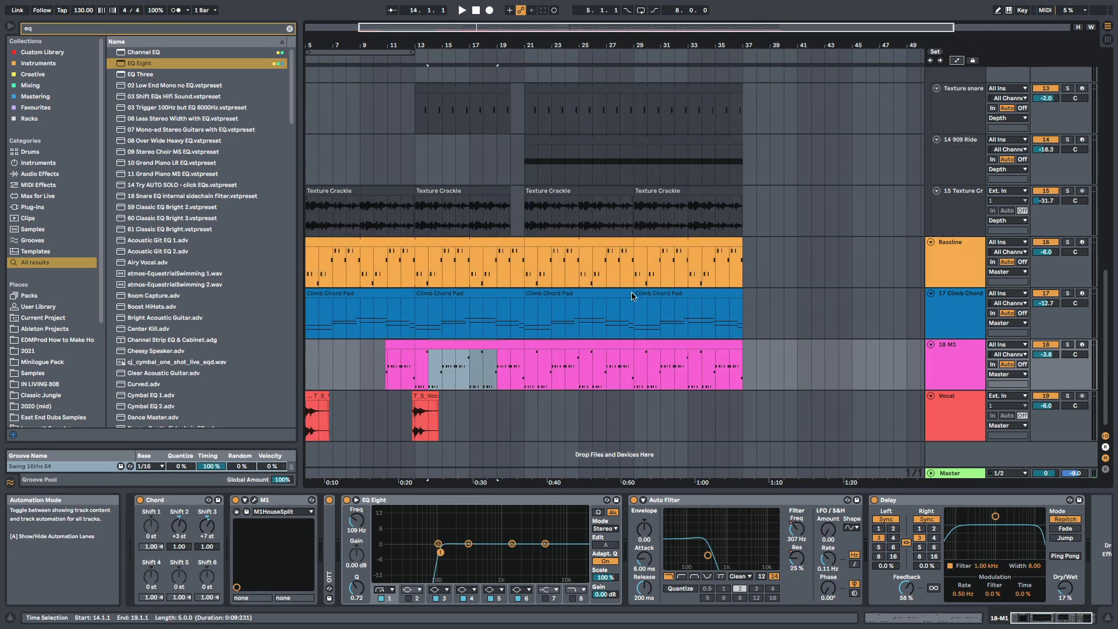
- Delete both Climb Chord Pad clips from bar 21 to bar 37
left_click(543, 289)
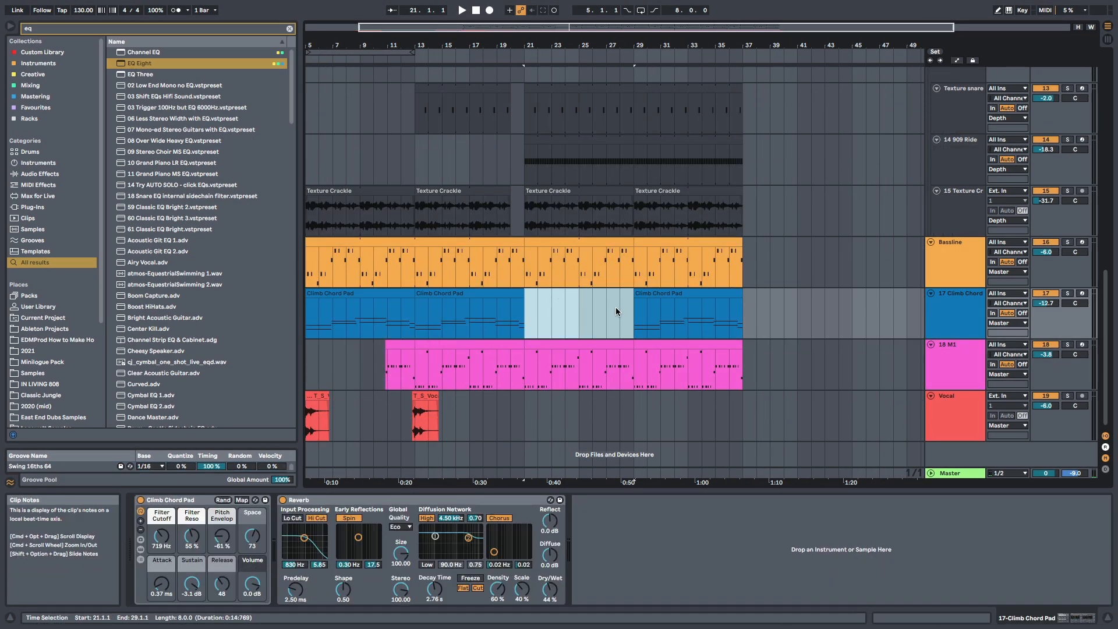
key("Delete")
left_click(641, 303)
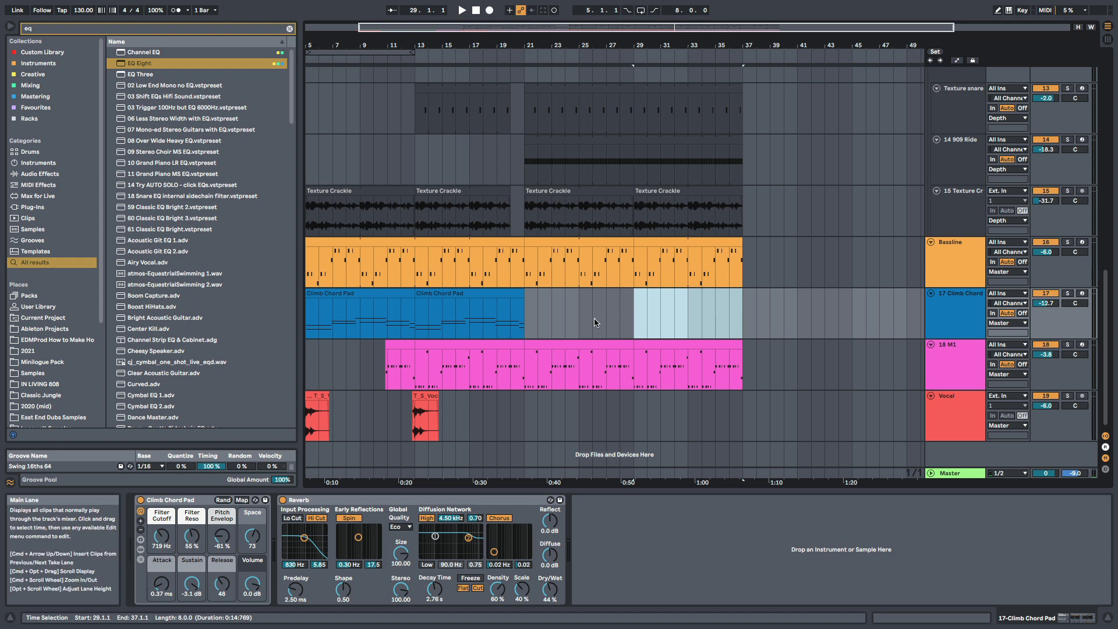
key("Delete")
left_click(512, 330)
left_click(497, 328)
- Delete the 909 Ride clip between bars 21 and 29 and play the transition from bar 19
scroll(546, 286, "up", 3)
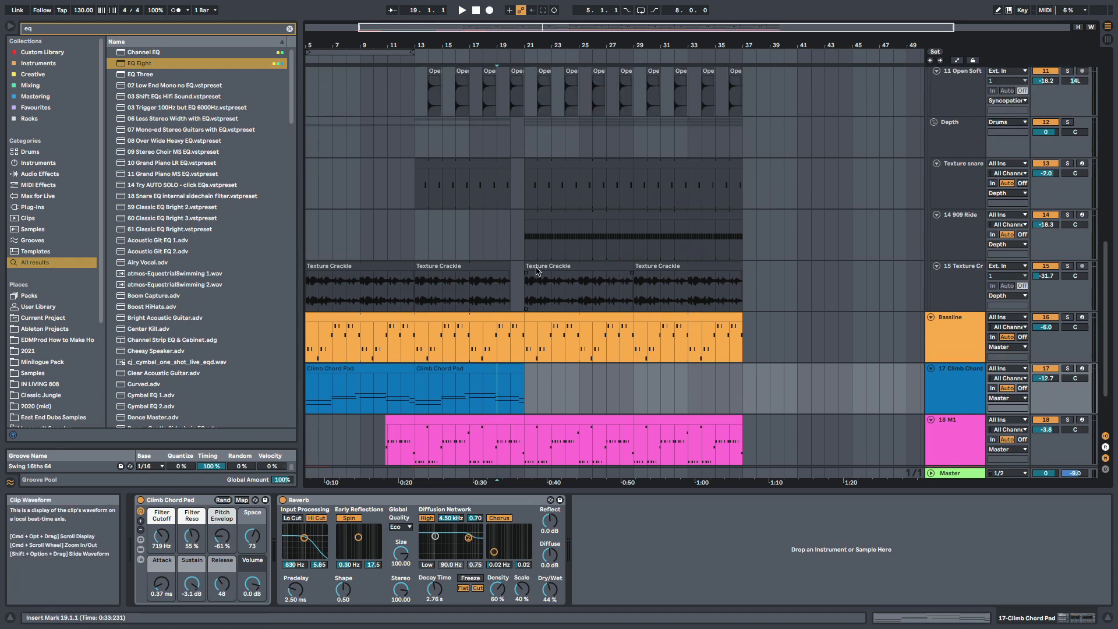
left_click_drag(525, 245, 625, 244)
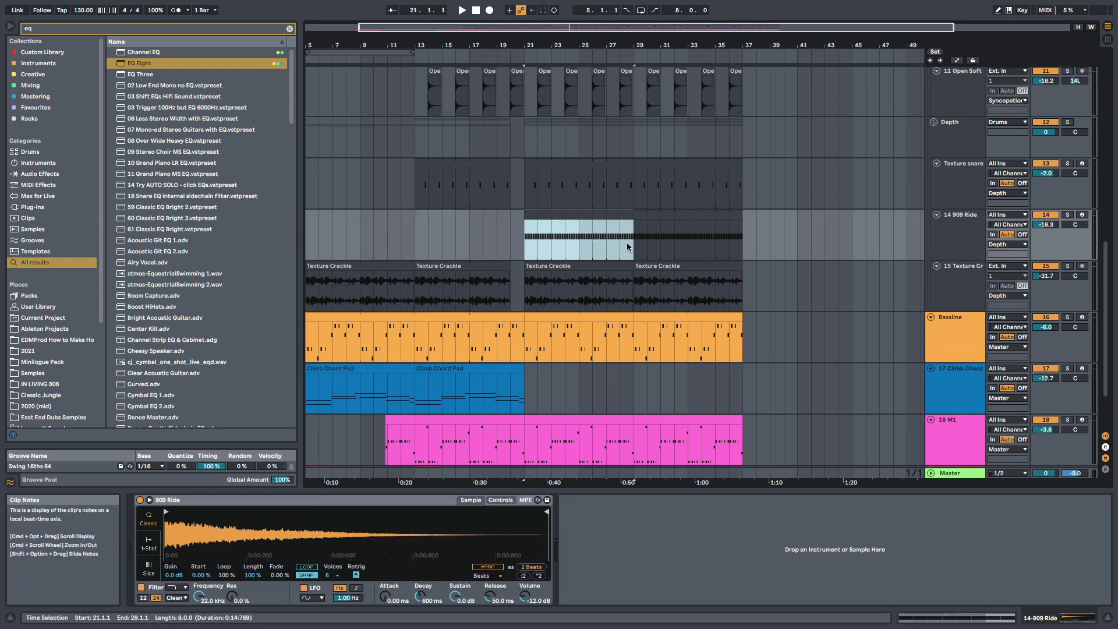
left_click(504, 254)
scroll(504, 275, "up", 5)
scroll(505, 276, "down", 15)
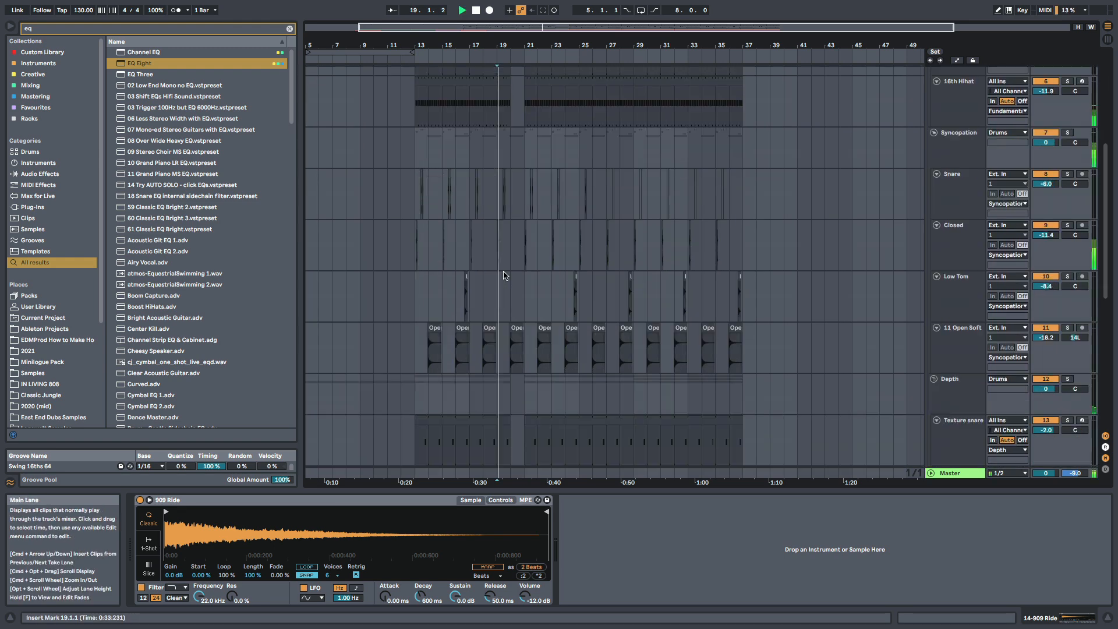
key("space")
left_click_drag(534, 42, 505, 185)
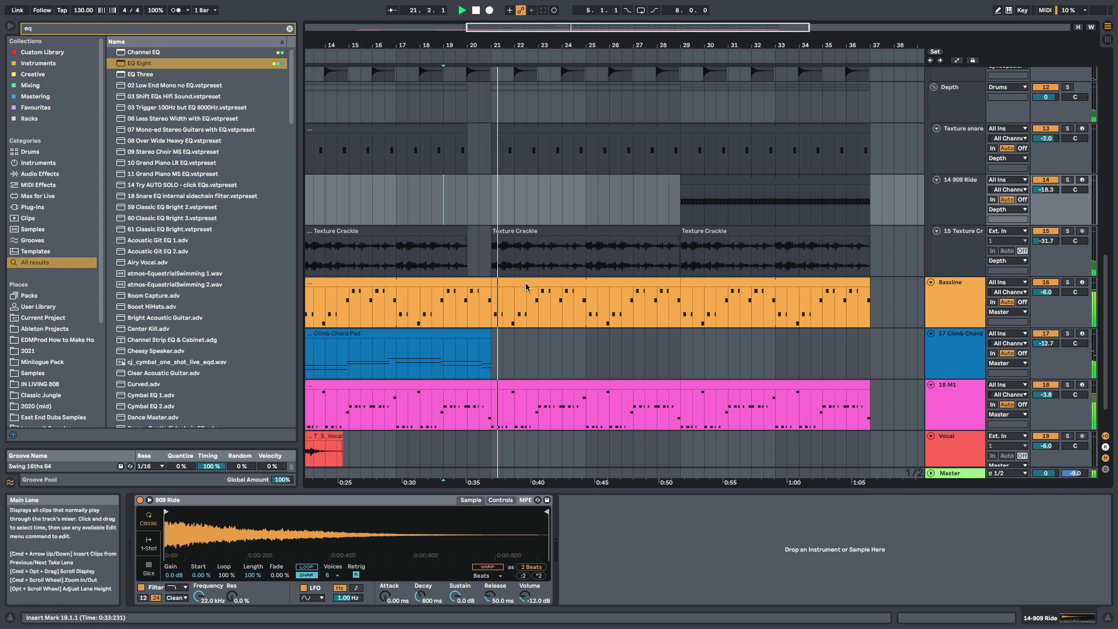
- Place a copy of the vocal clip just before bar 21, starting at 20.4.1, and stop playback
left_click(493, 362)
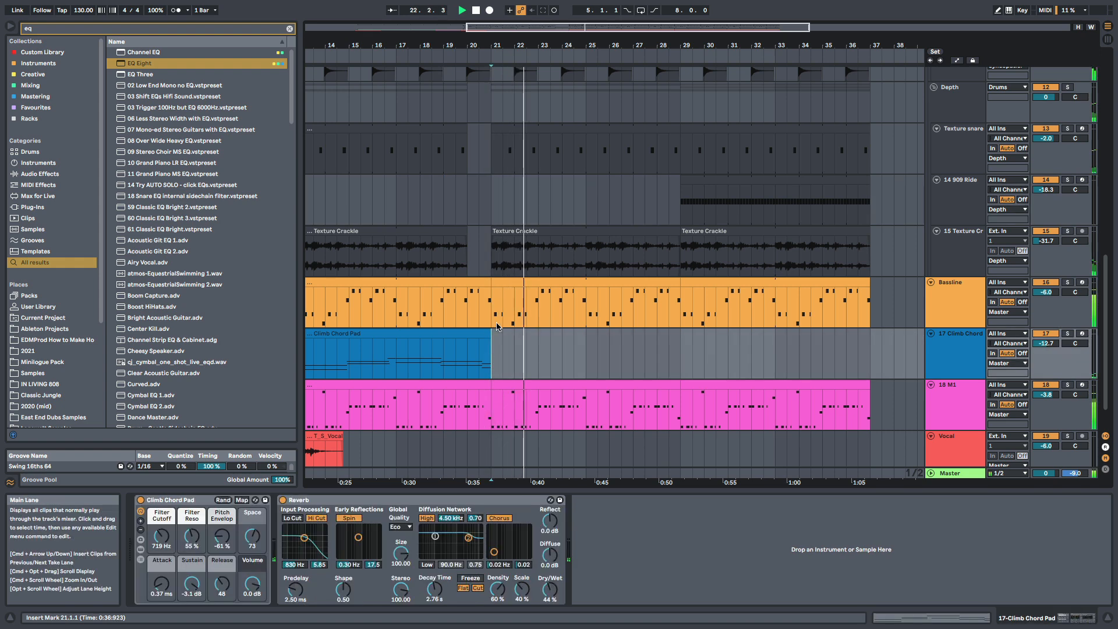
scroll(494, 362, "down", 2)
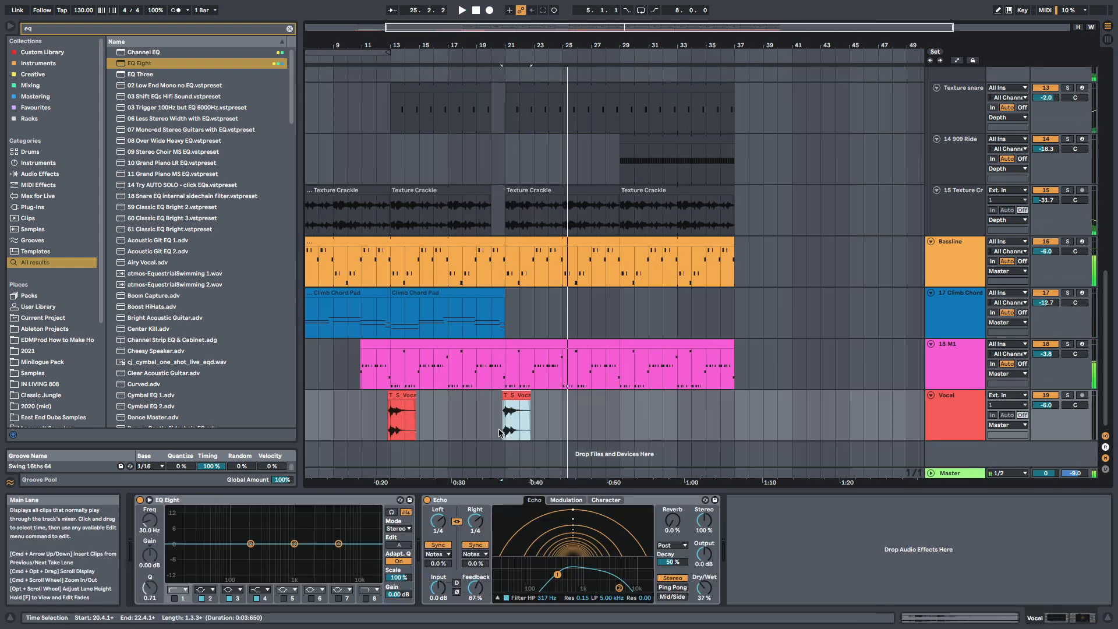
left_click(505, 432)
key("space")
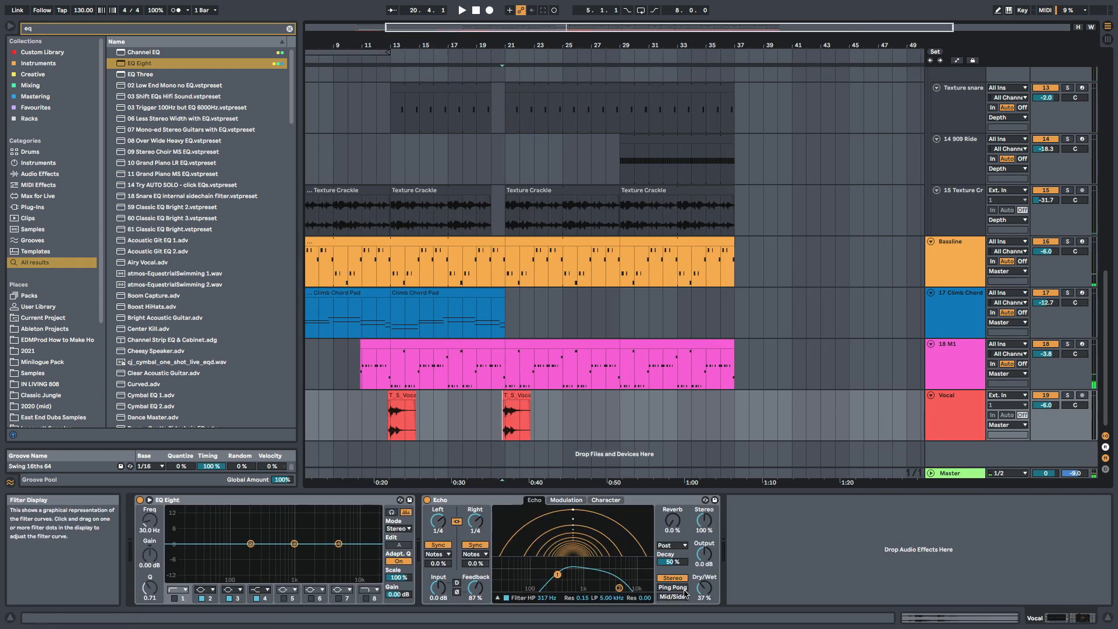
- Automate the on/off state of the vocal track's Echo and place another copy of the vocal clip just before bar 29
right_click(428, 500)
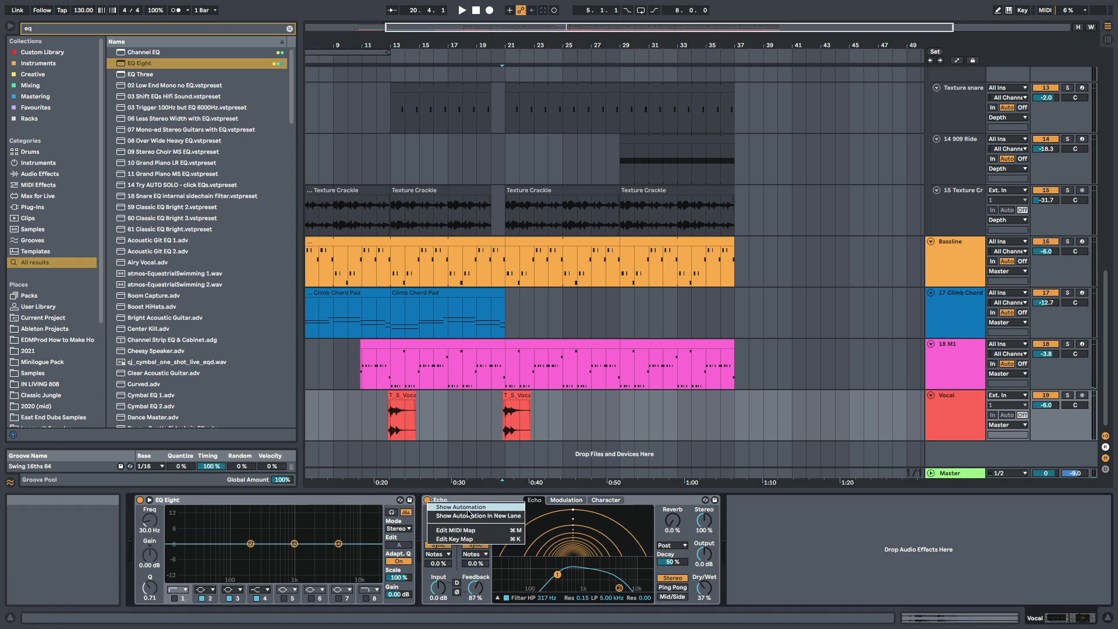
left_click(452, 506)
key("b")
key("b")
key("a")
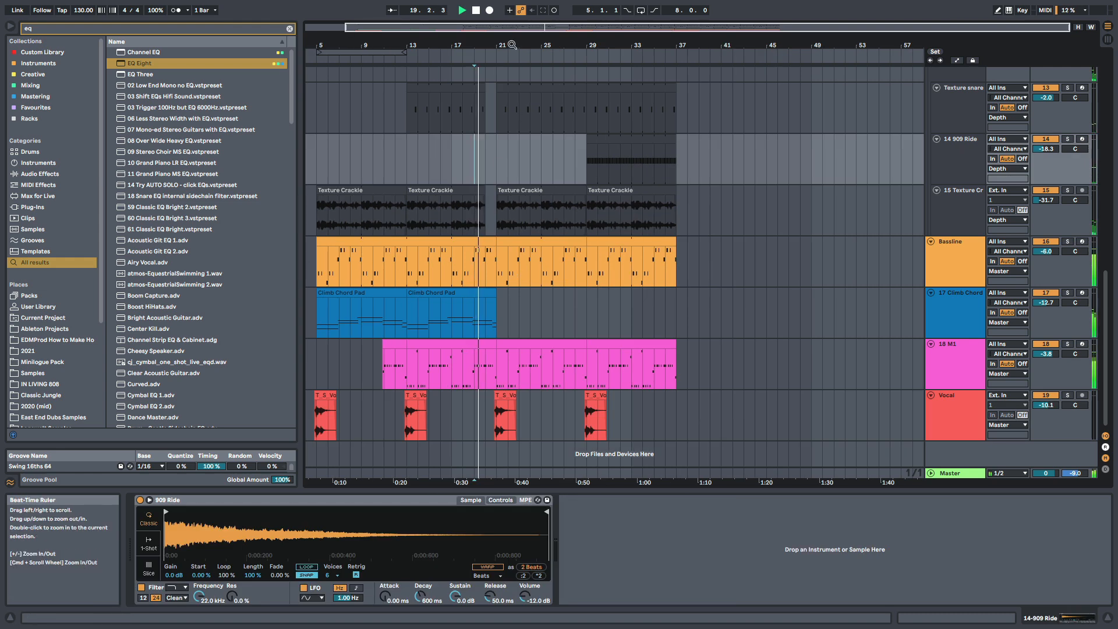
left_click_drag(510, 46, 486, 59)
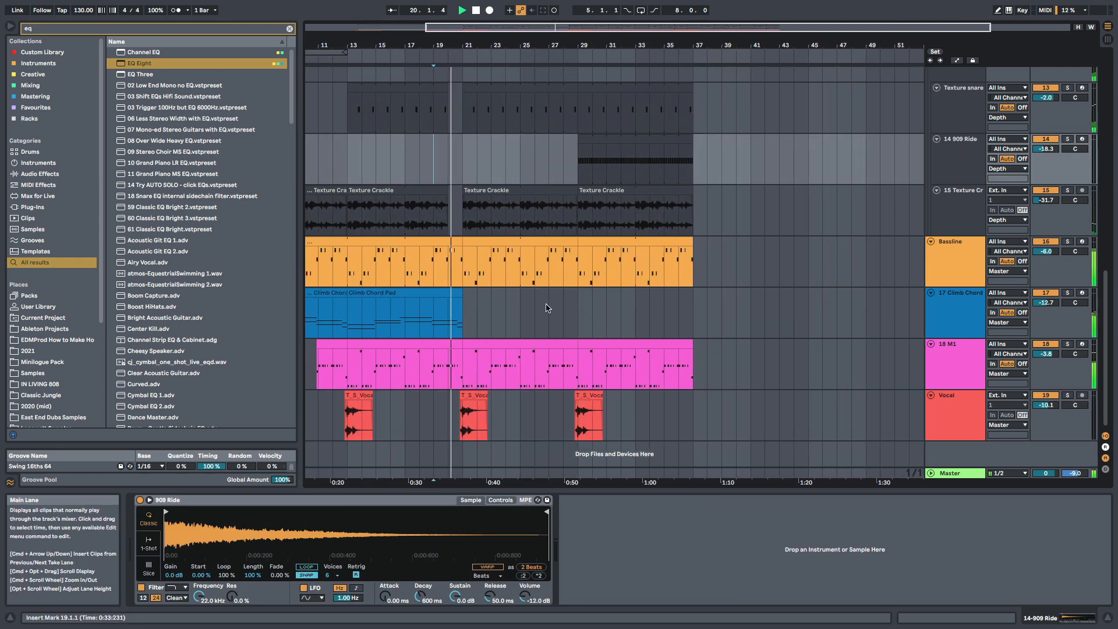
- Place the insert marker at bar 21 on the Climb Chord Pad track and listen to the arrangement through bar 29
left_click(465, 317)
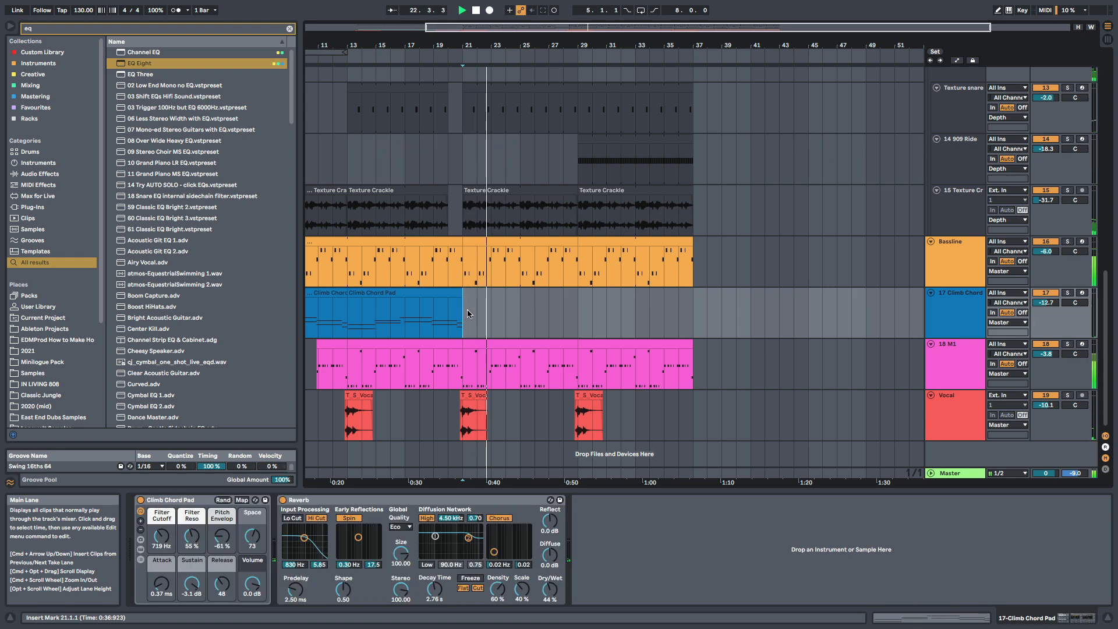
mouse_move(522, 65)
left_mouse_down()
mouse_move(522, 81)
mouse_move(522, 72)
left_mouse_up()
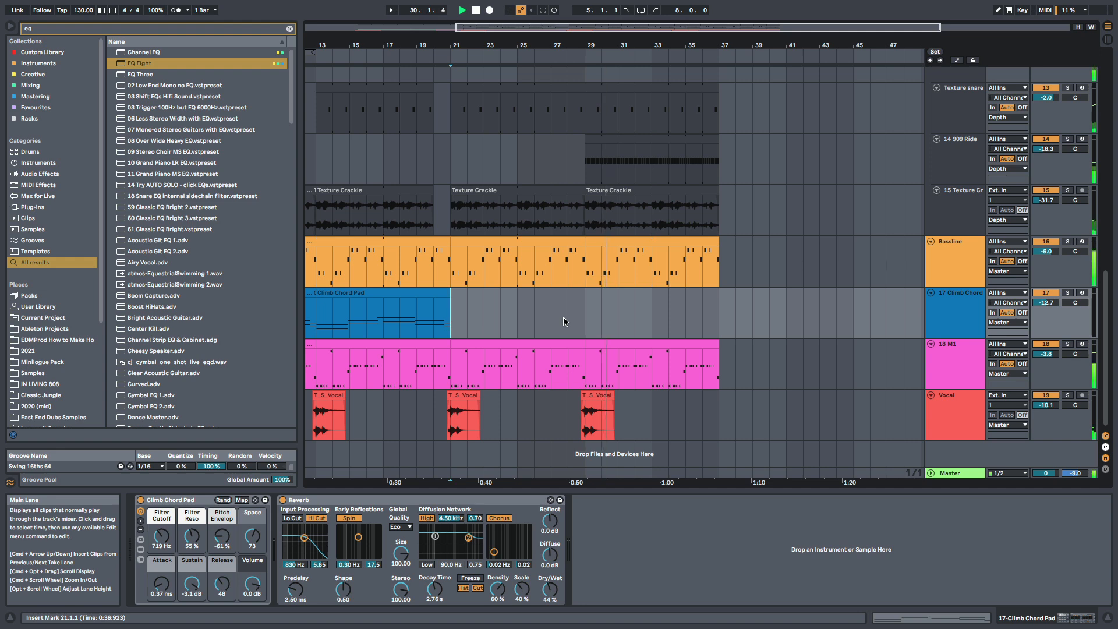
- Look through the tracks inside the Drums group and fold the group to a single lane
scroll(576, 175, "up", 10)
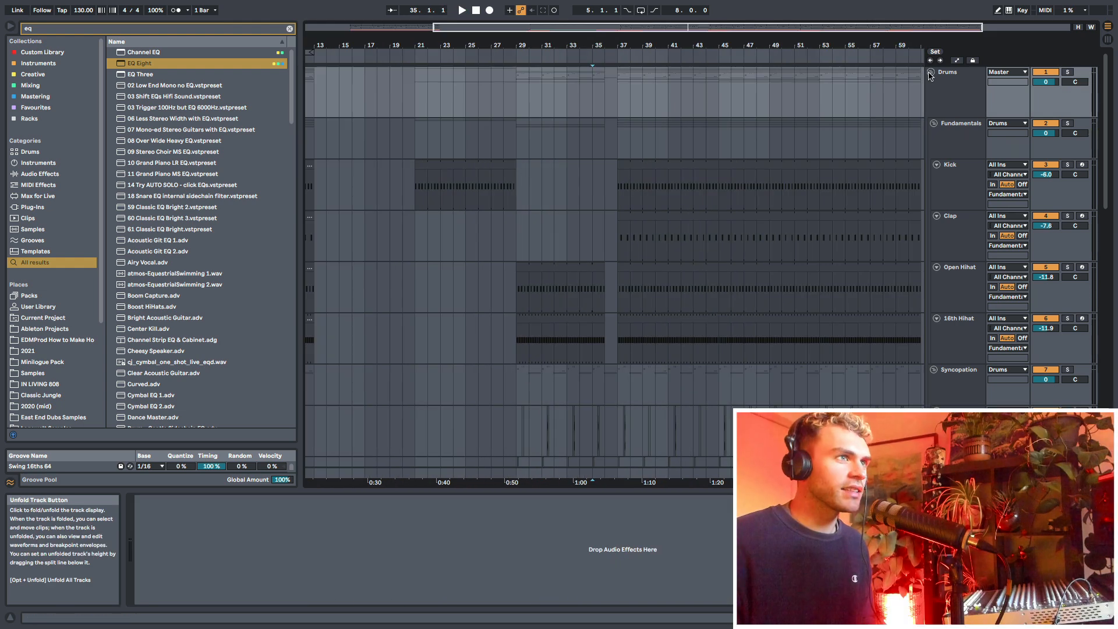
left_click(931, 74)
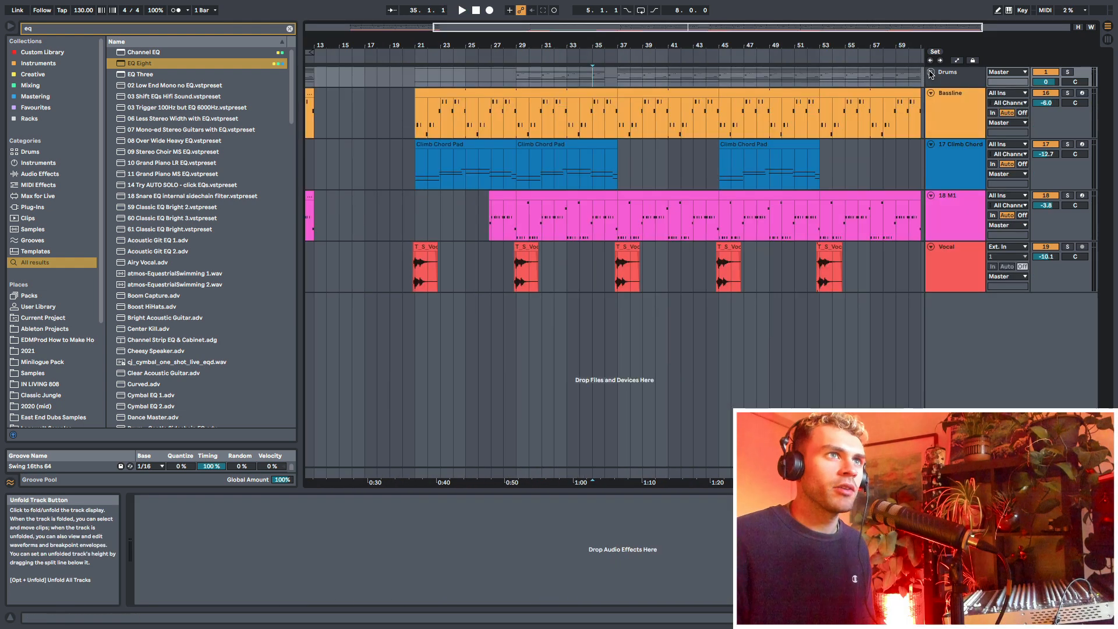
left_click(931, 73)
left_click(587, 211)
scroll(795, 236, "down", 5)
scroll(795, 236, "up", 5)
left_click(931, 73)
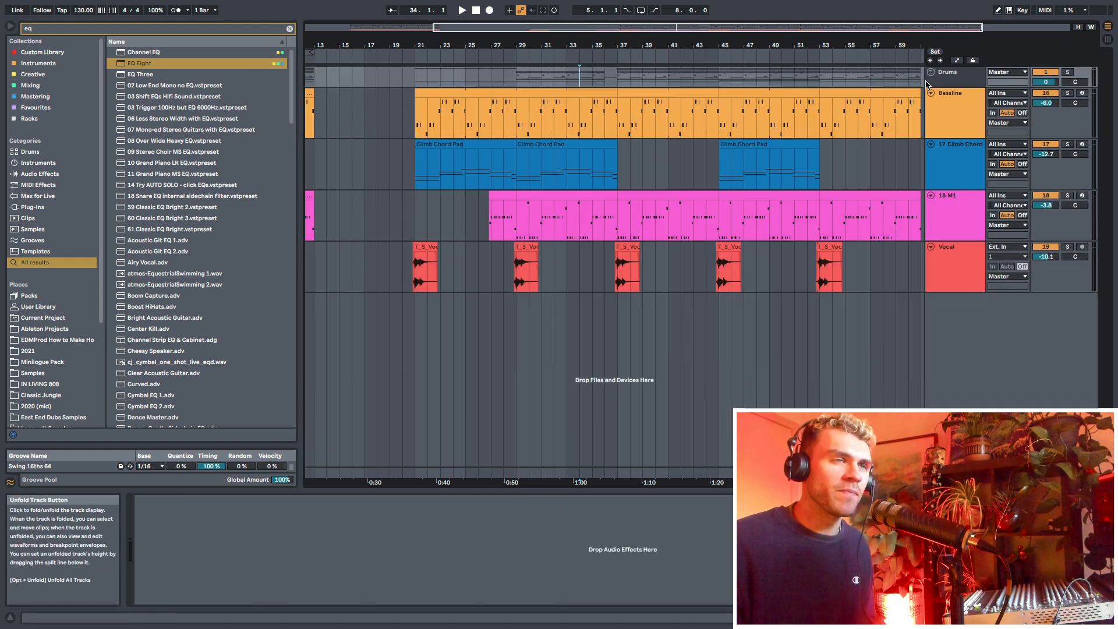
- Examine how the bassline, Climb Chord Pad and vocal clips are laid out between bars 20 and 51
left_click_drag(479, 116, 795, 119)
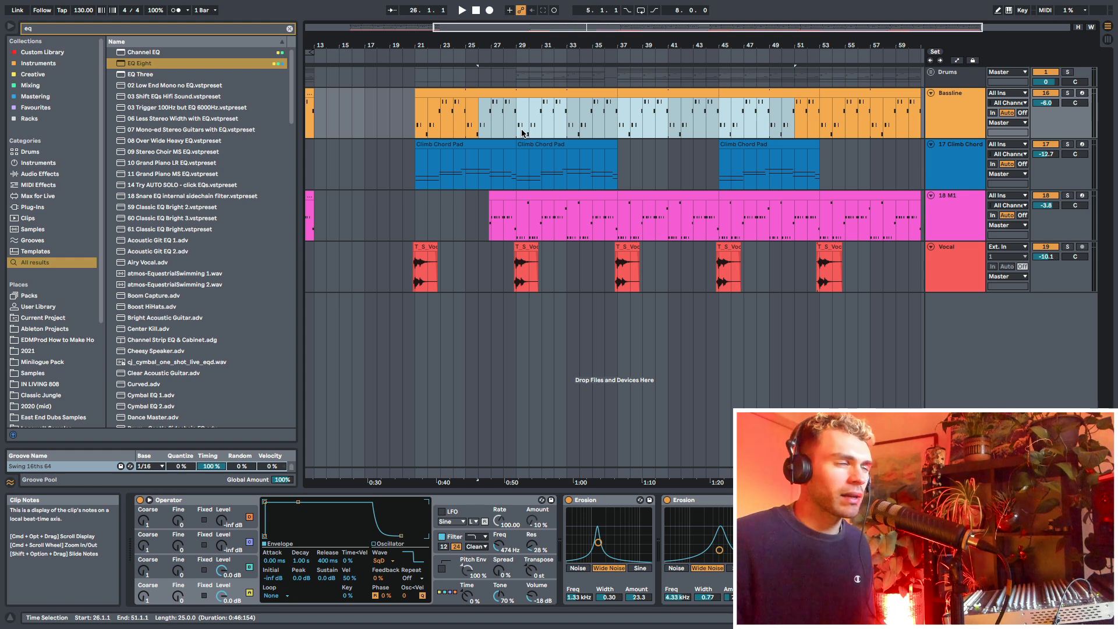
left_click_drag(427, 186, 668, 181)
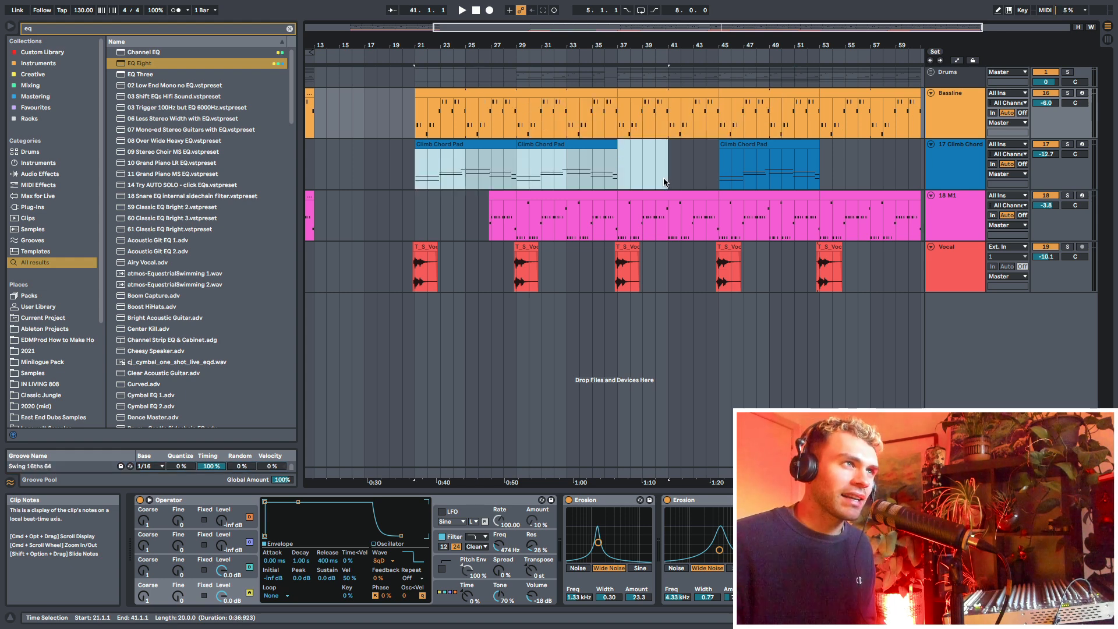
left_click_drag(403, 281, 715, 273)
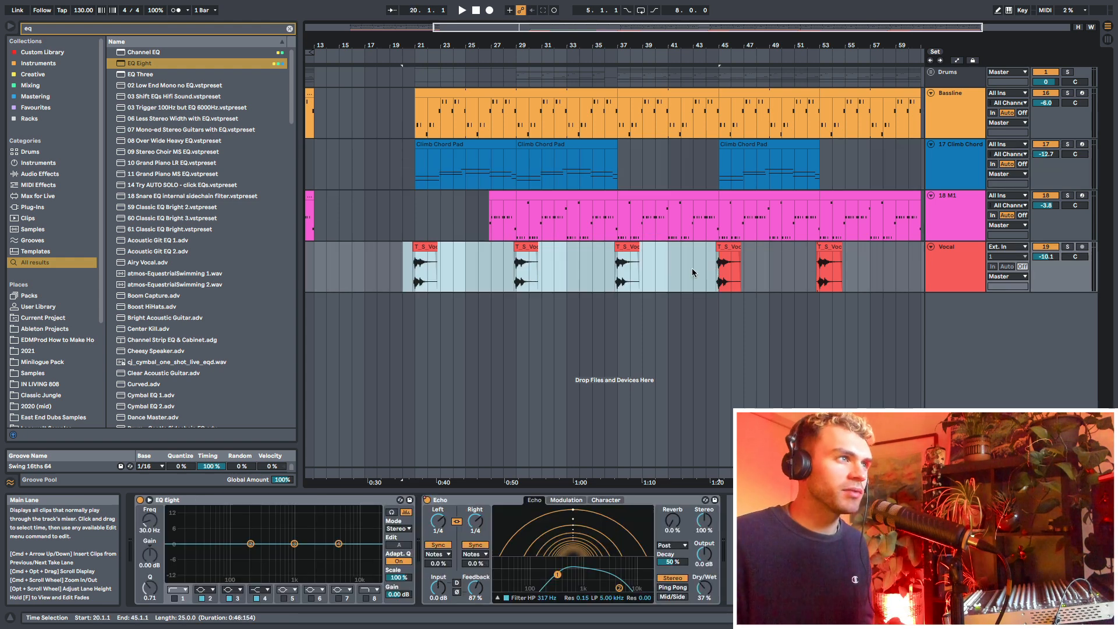
left_click(397, 277)
left_click_drag(397, 278, 643, 275)
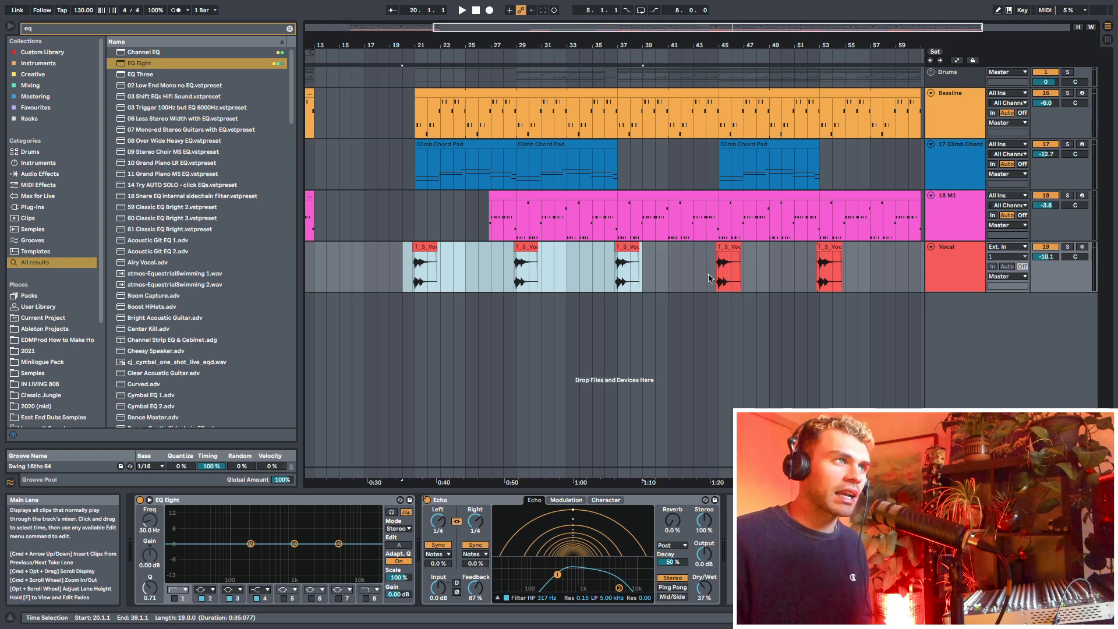
left_click_drag(428, 166, 630, 166)
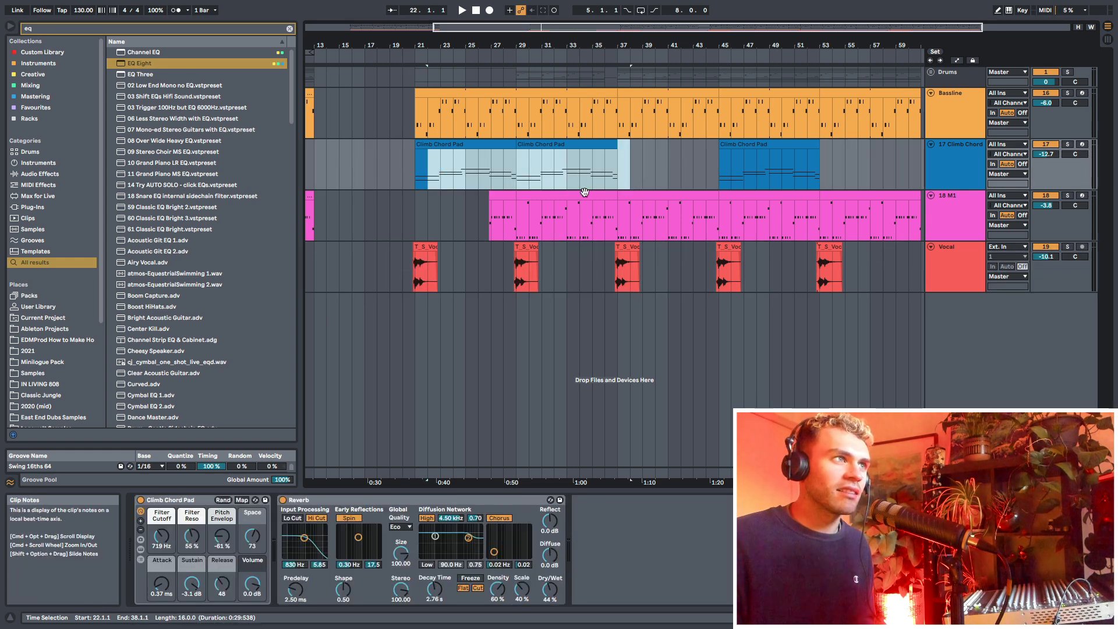
- Solo the M1 track and select its Chord device, with the insert marker at bar 37
left_click_drag(542, 227, 751, 227)
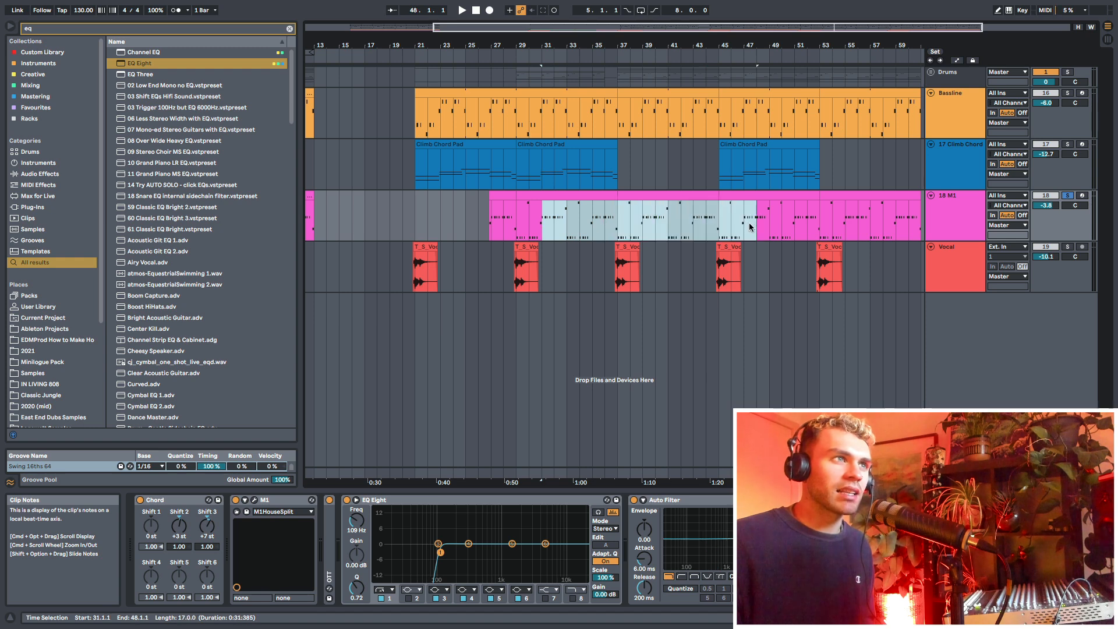
left_click(621, 226)
left_click_drag(665, 47, 666, 131)
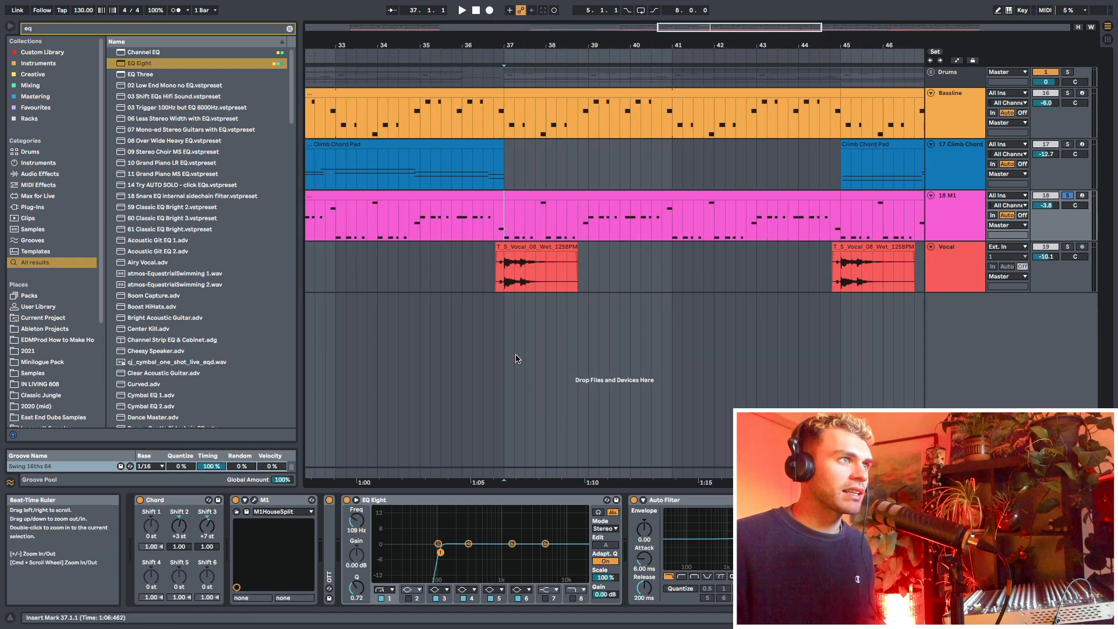
left_click(180, 502)
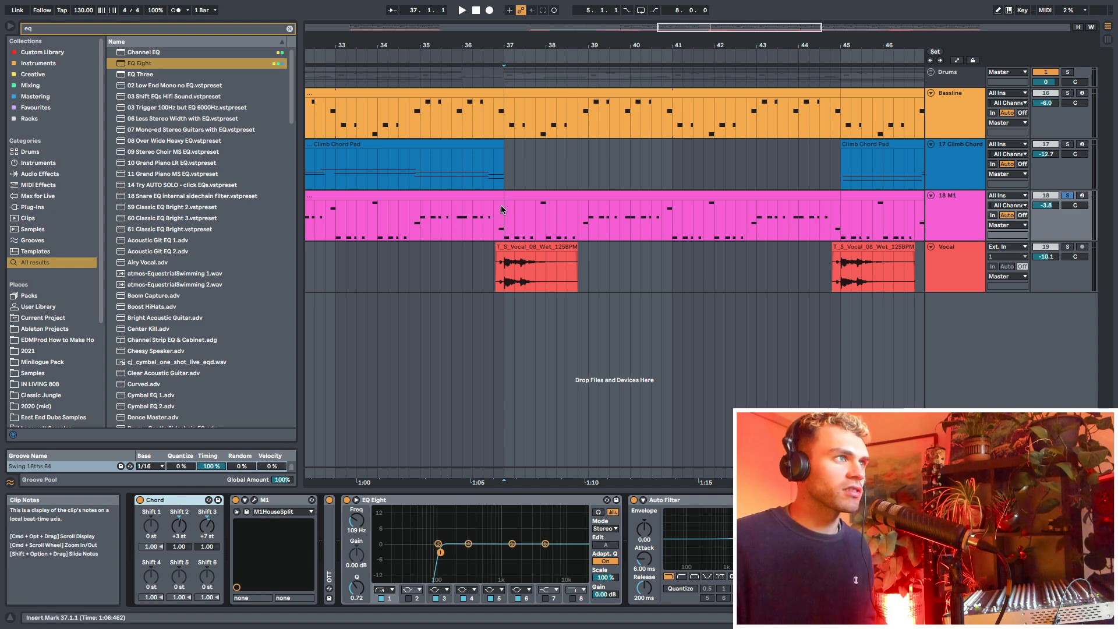